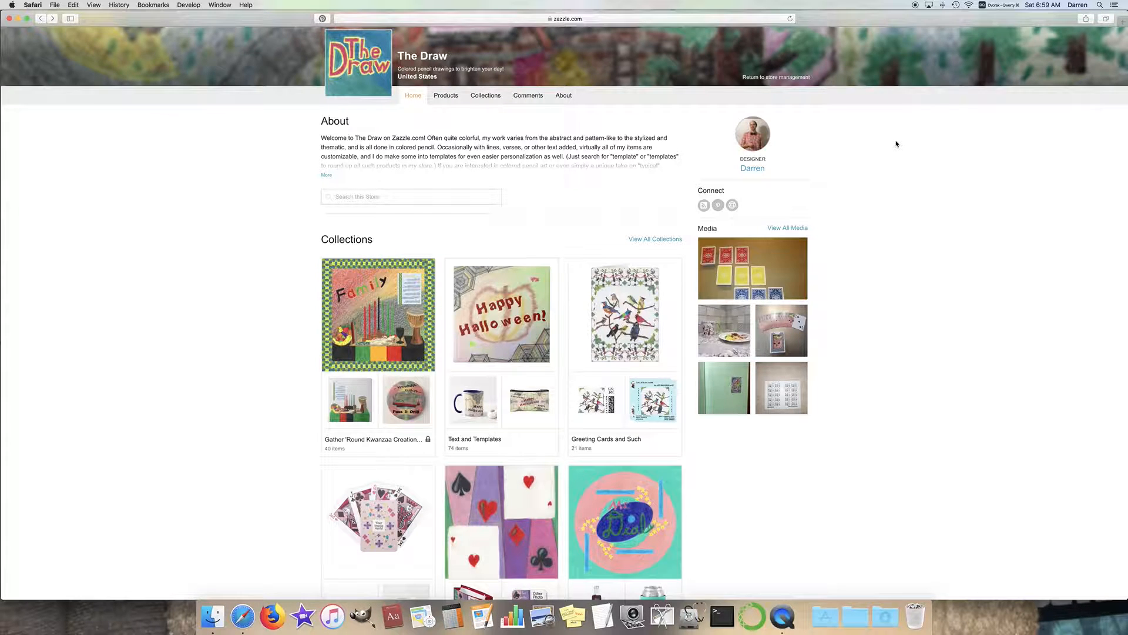
Open the Gather 'Round Kwanzaa Creations Kit collection and check which sizes the Kwanzaa Creations Tile is offered in
left_click(418, 343)
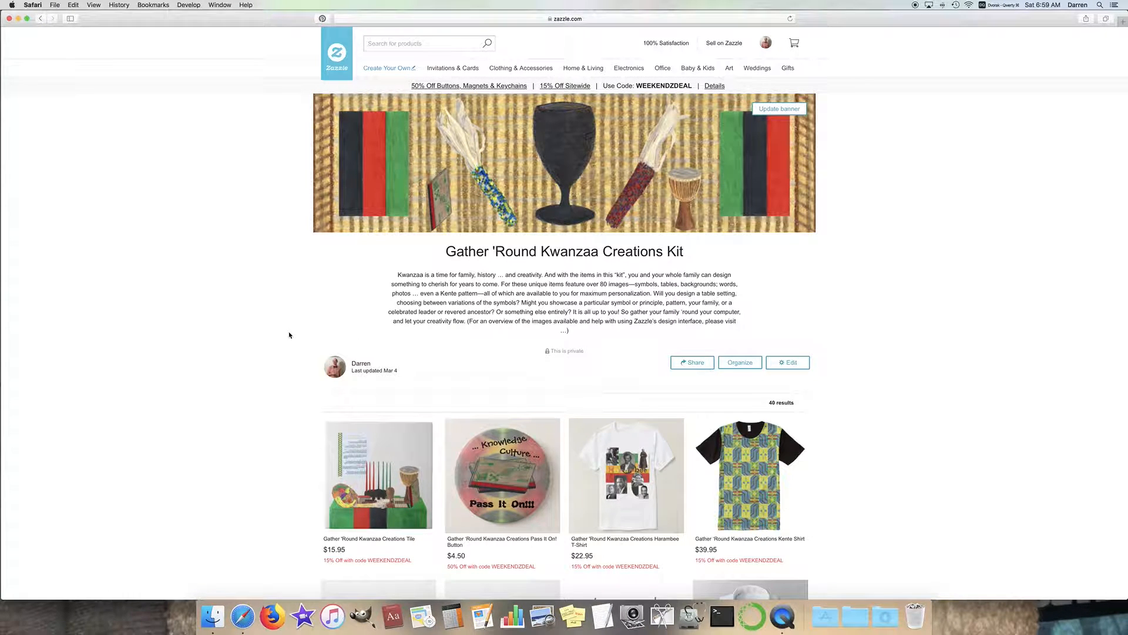
scroll(257, 284, "down", 3)
left_click(364, 370)
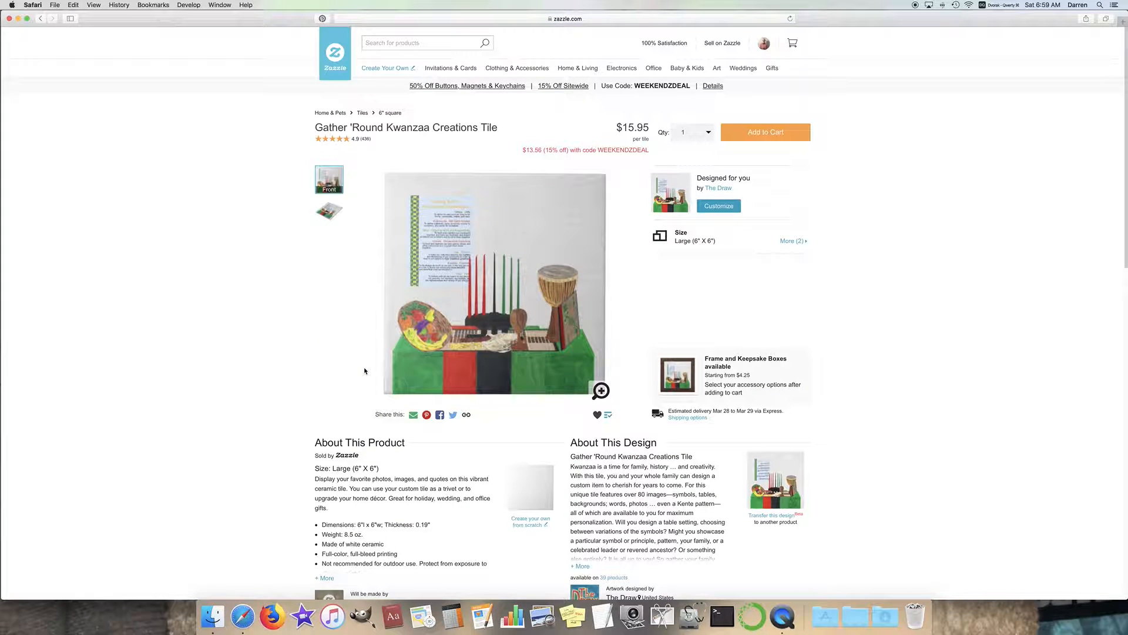
left_click(791, 241)
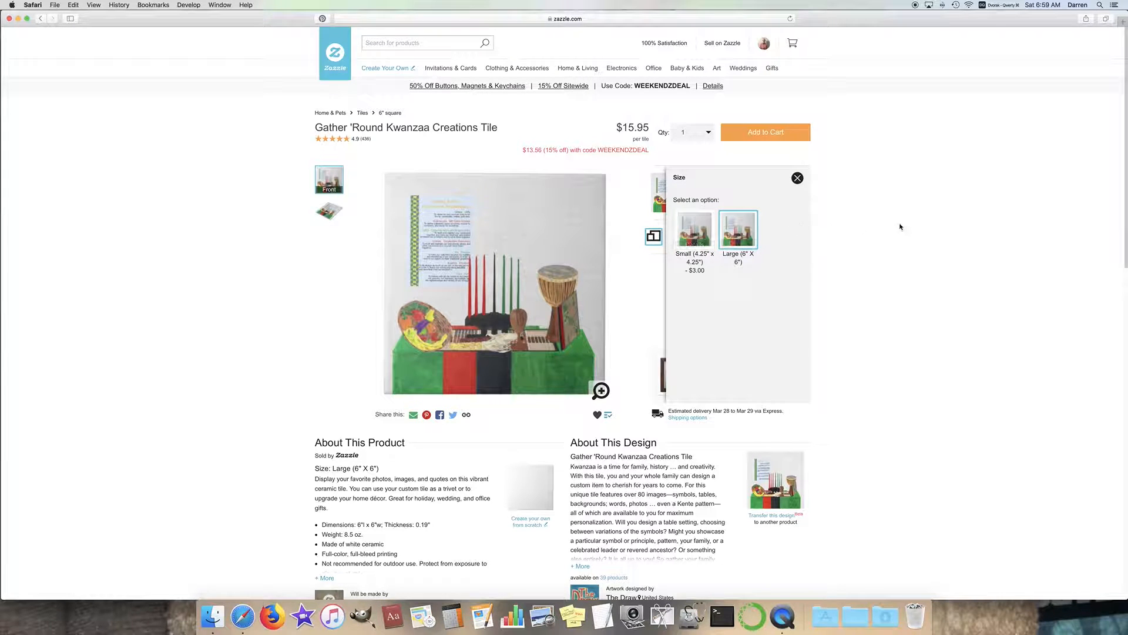
left_click(298, 95)
left_click(40, 18)
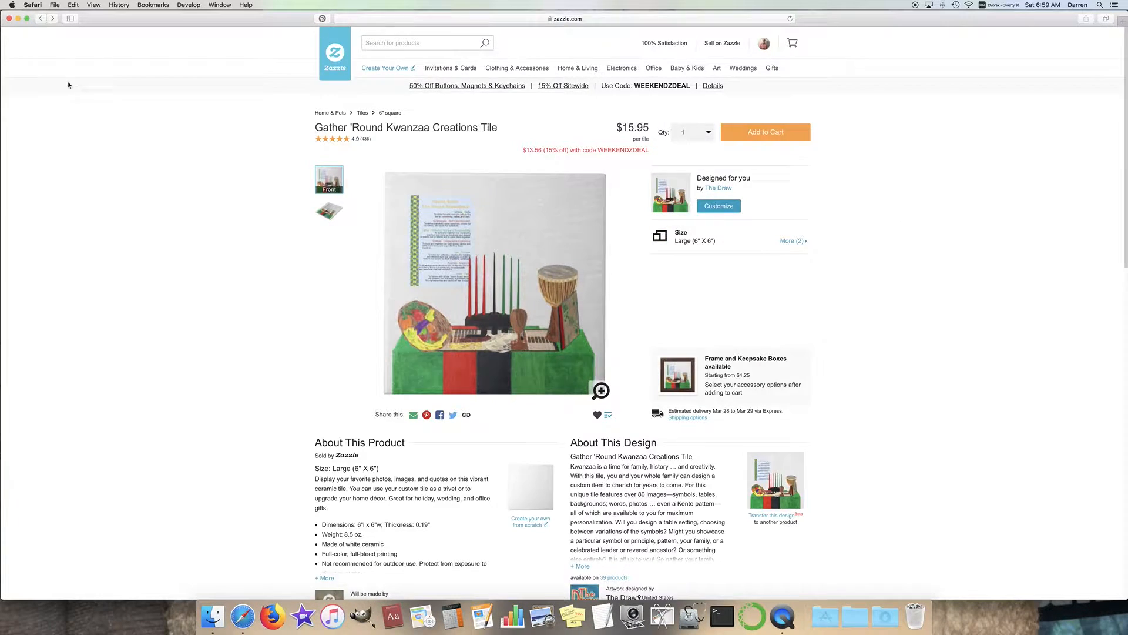
Open the Kwanzaa Creations Postage Stamps, check their size options, and return to the collection
scroll(194, 224, "down", 10)
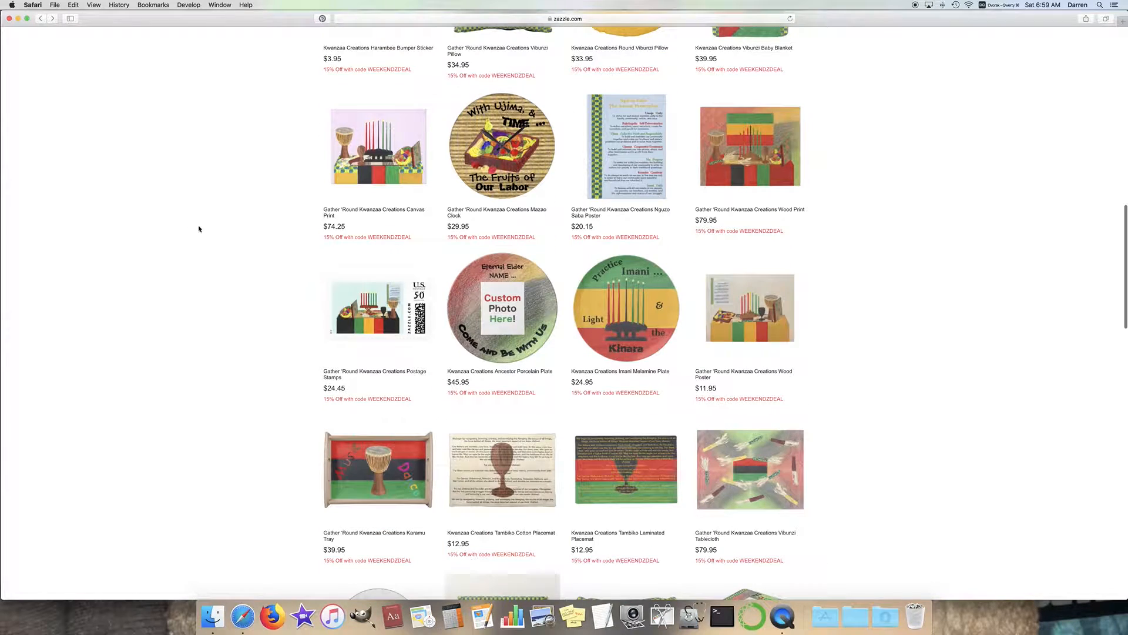
left_click(387, 294)
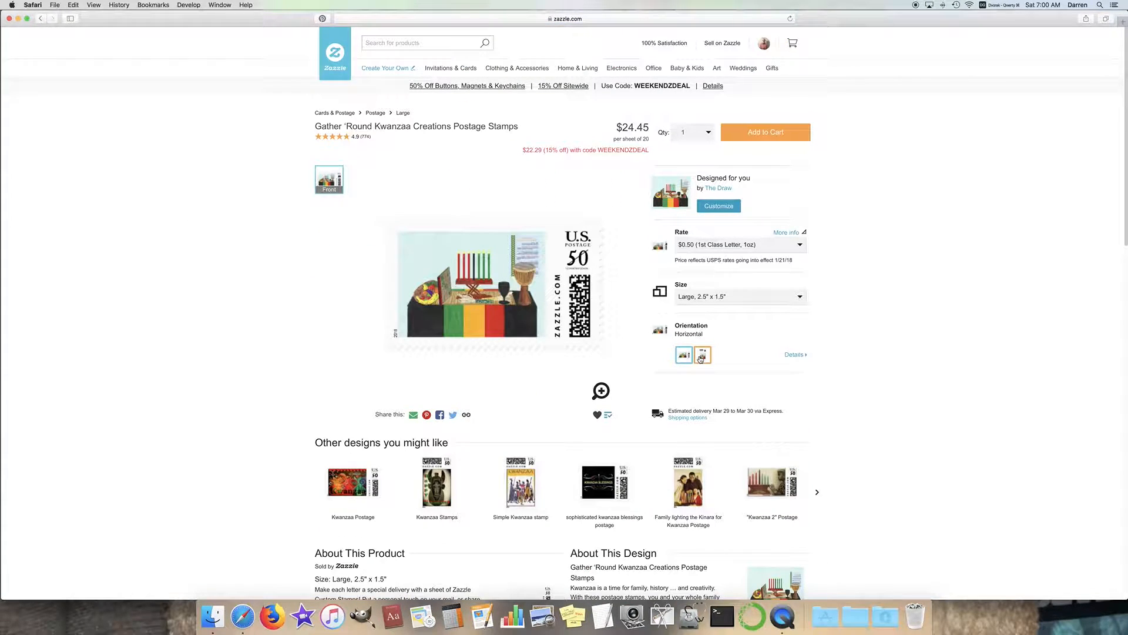
left_click(758, 296)
left_click(40, 18)
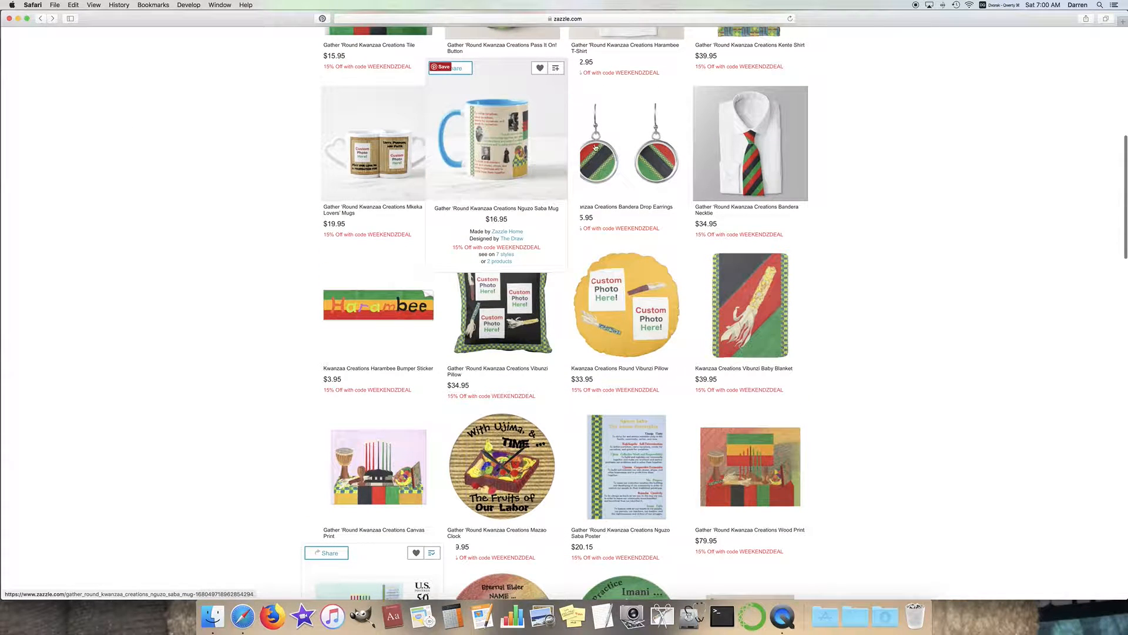
Examine the style and size options of the Nguzo Saba Mug, and return to the collection
left_click(499, 138)
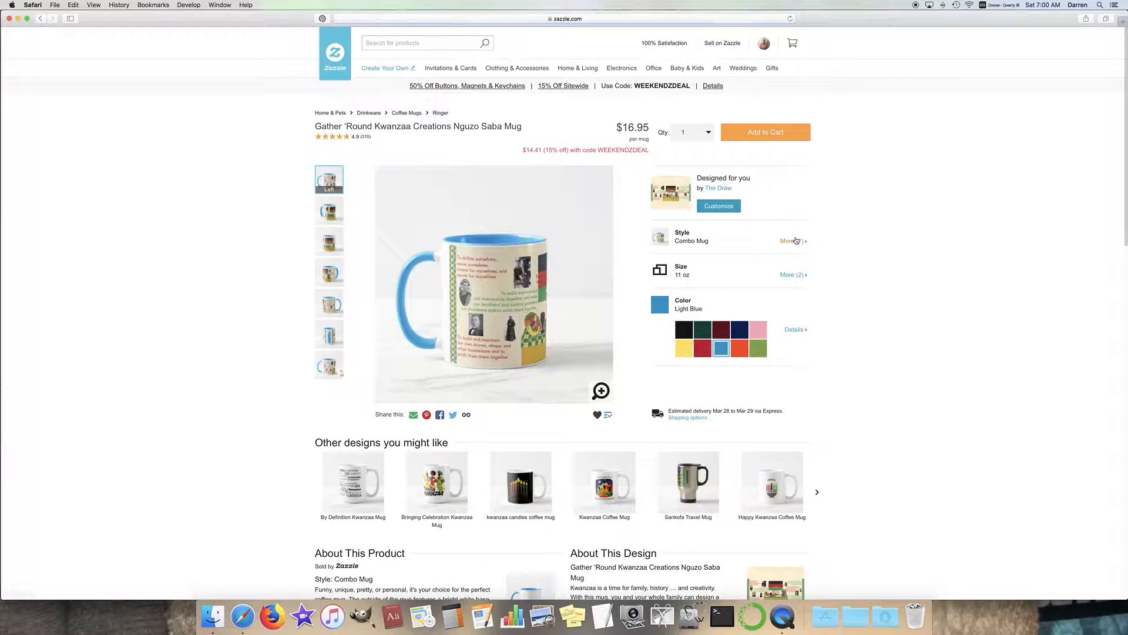
left_click(796, 240)
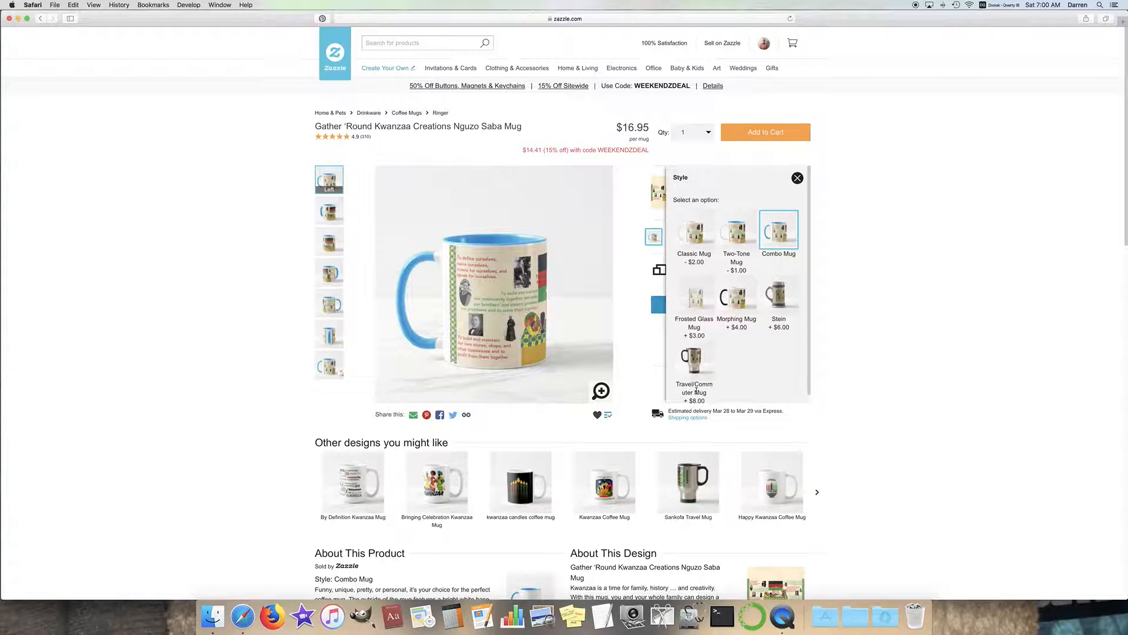
left_click(797, 178)
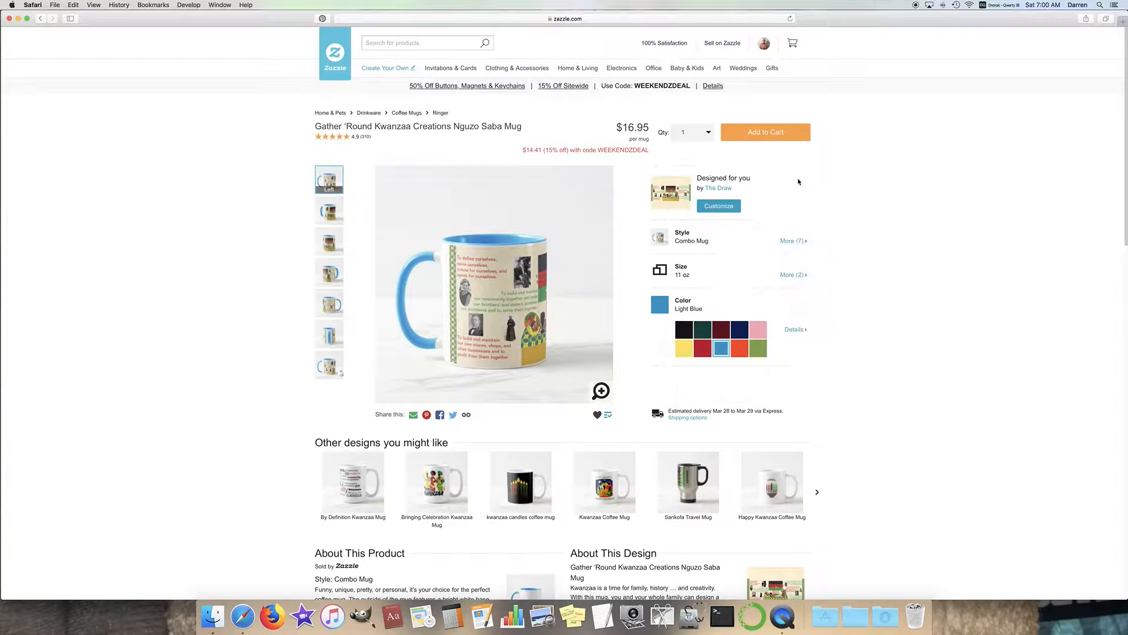
left_click(794, 276)
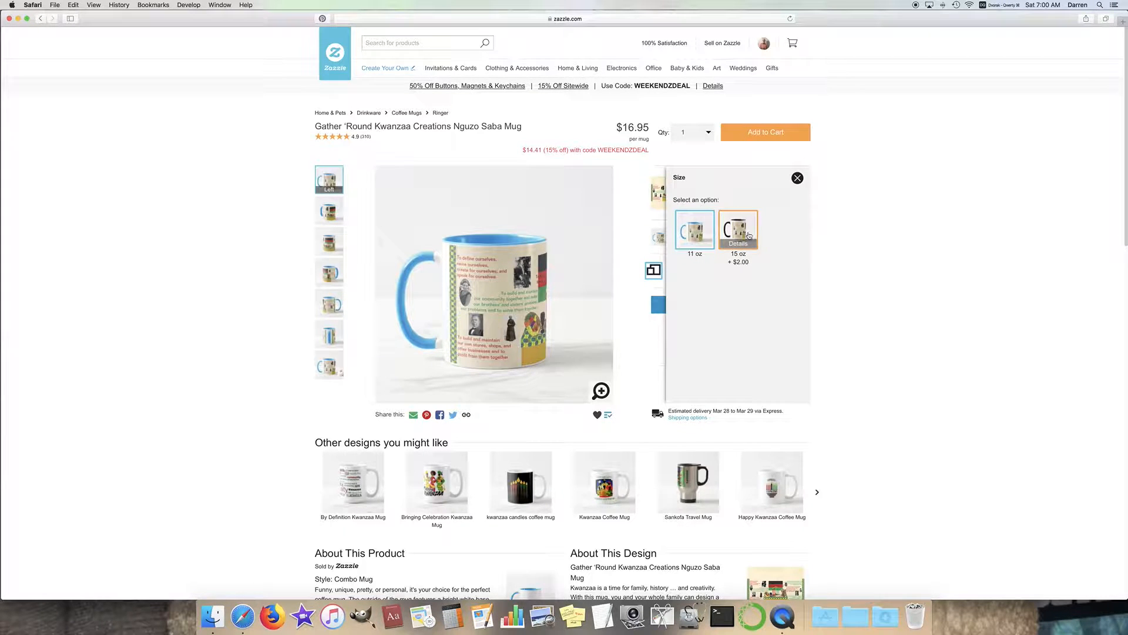
left_click(895, 222)
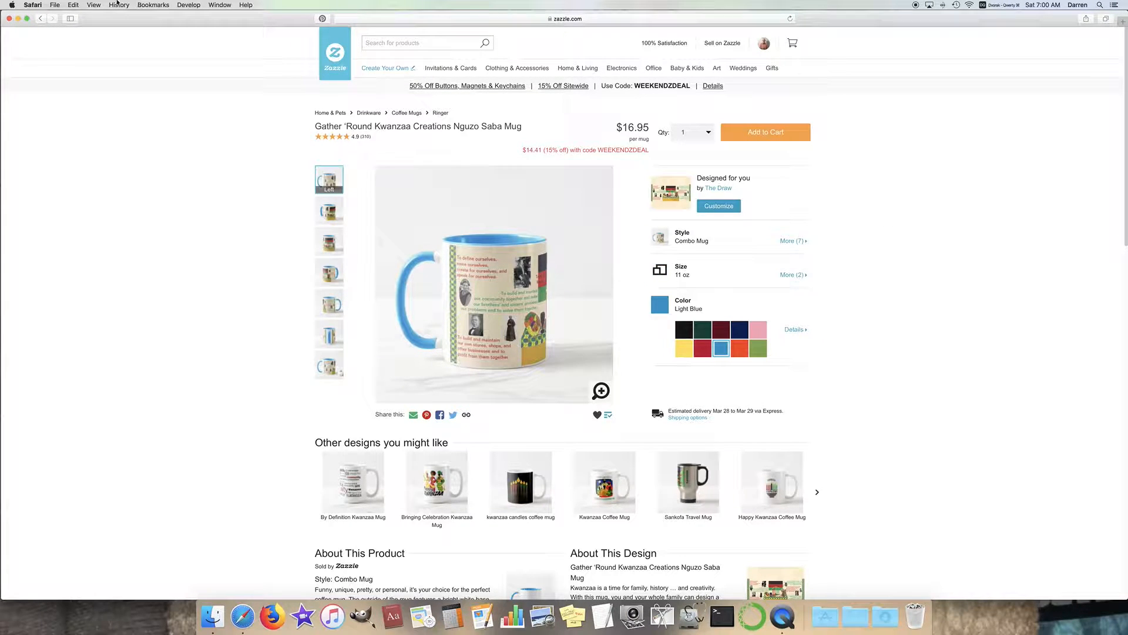
left_click(39, 22)
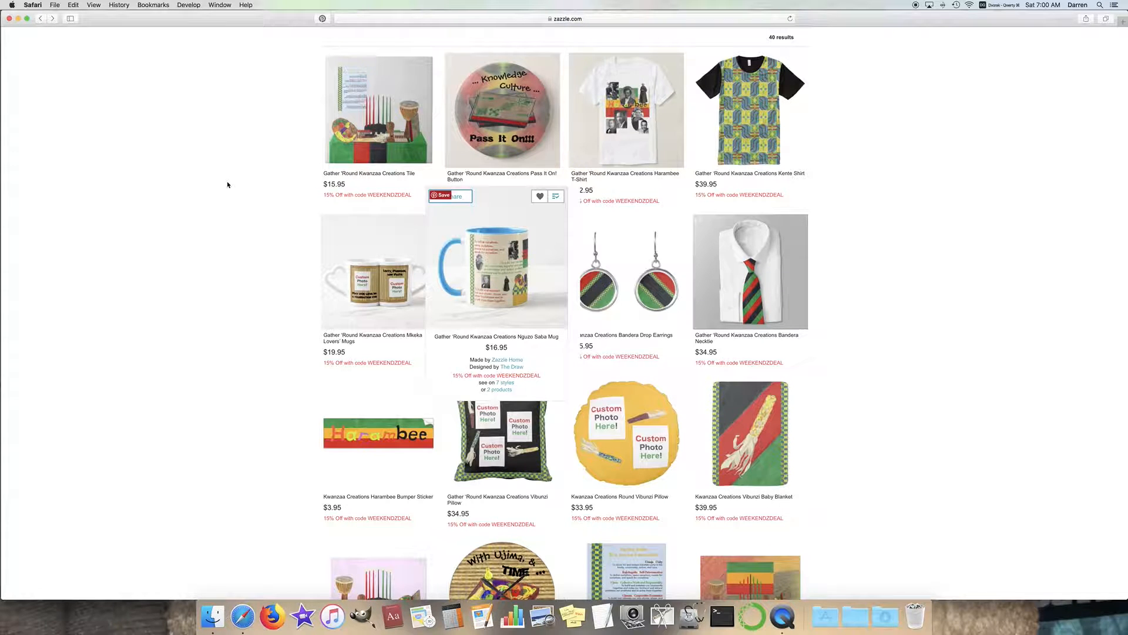
Compare the Kwanzaa Creations Tile in Small (4.25" x 4.25") and Large (6" X 6"), and return to the collection
left_click(347, 141)
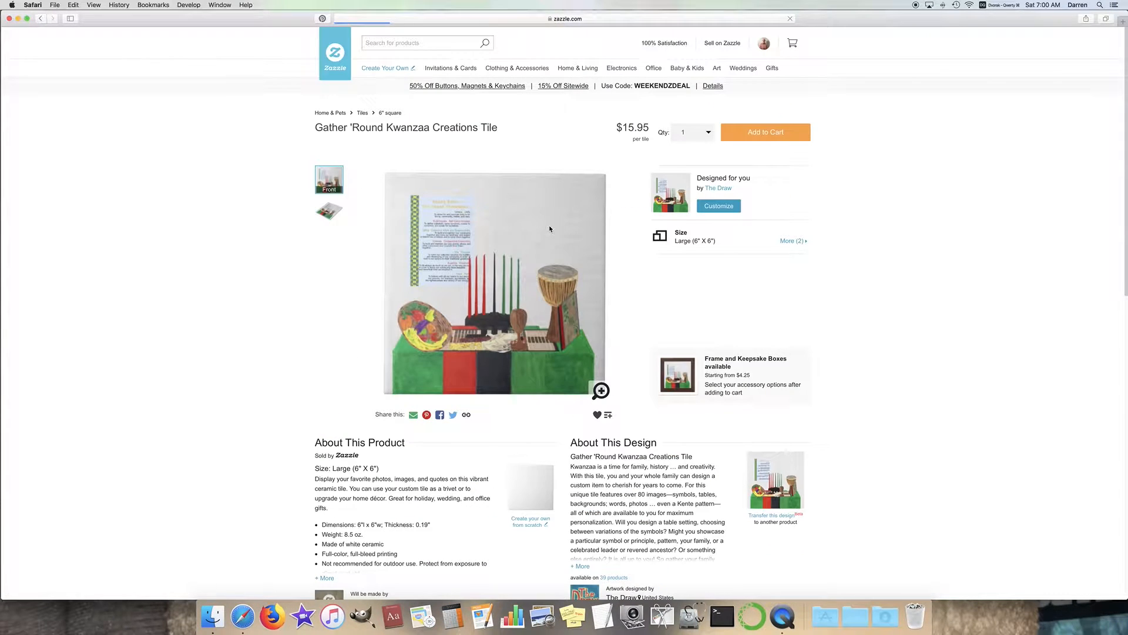
left_click(791, 241)
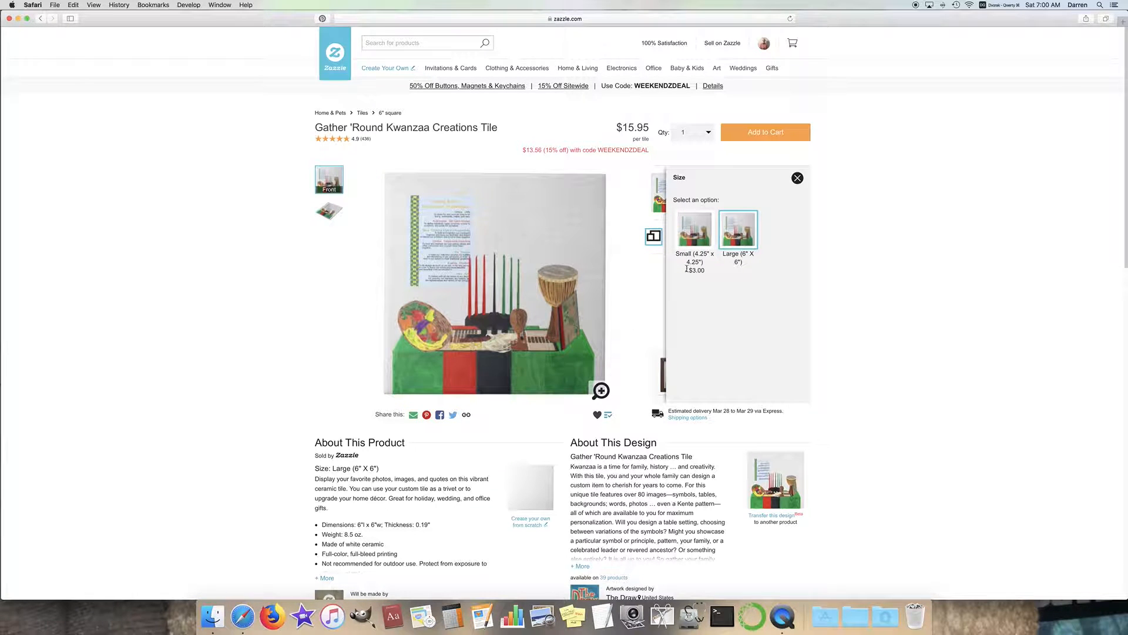
left_click(700, 233)
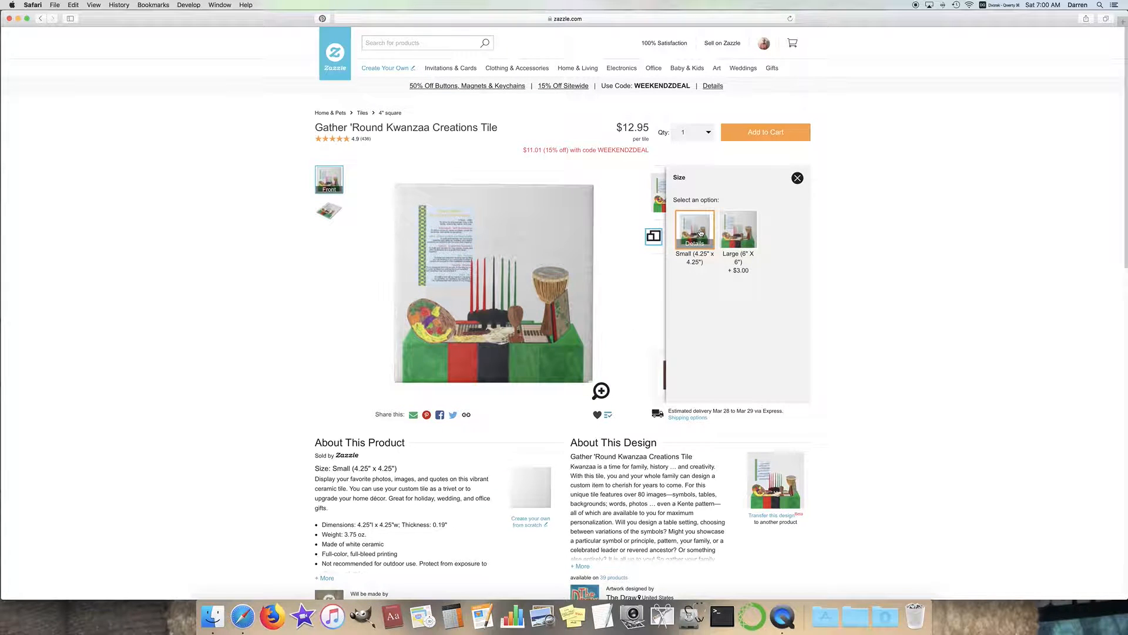
left_click(741, 232)
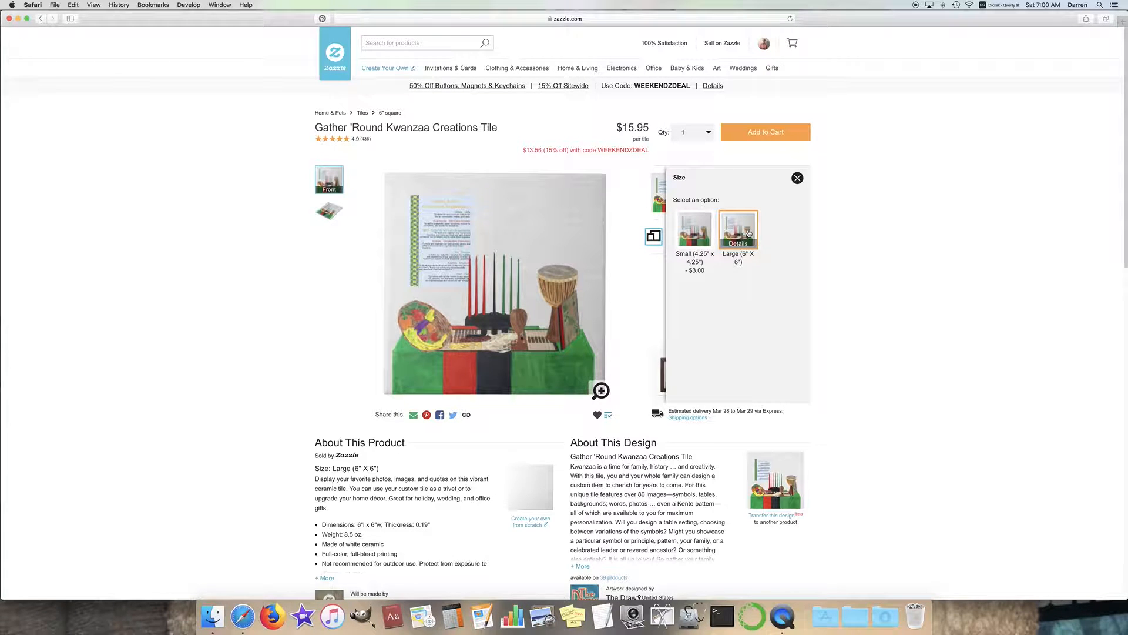
left_click(844, 209)
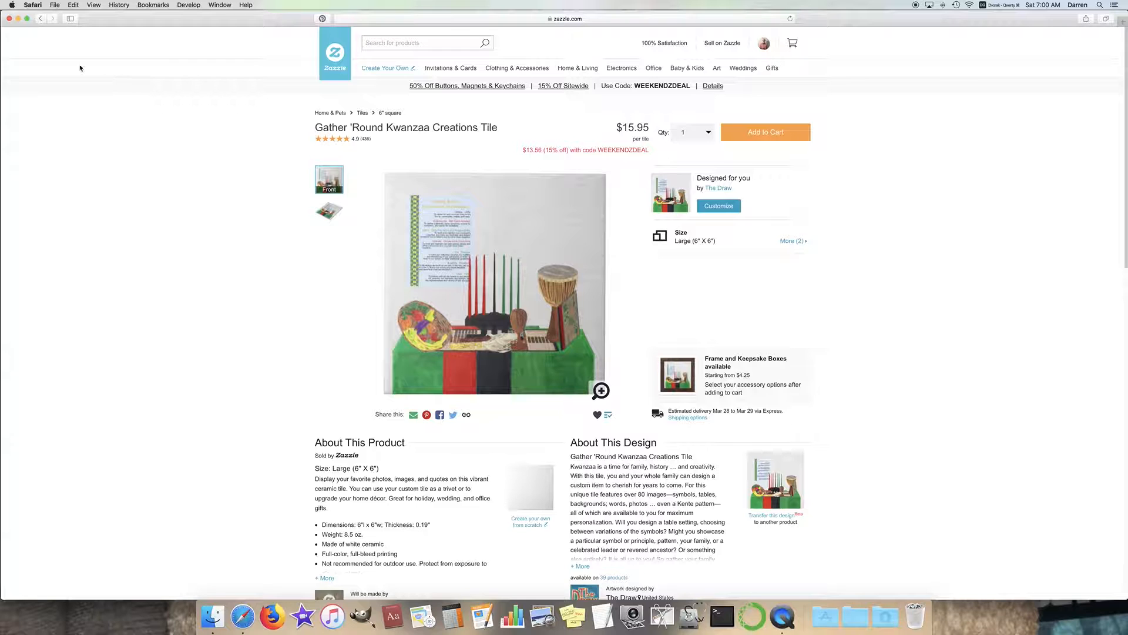
left_click(40, 19)
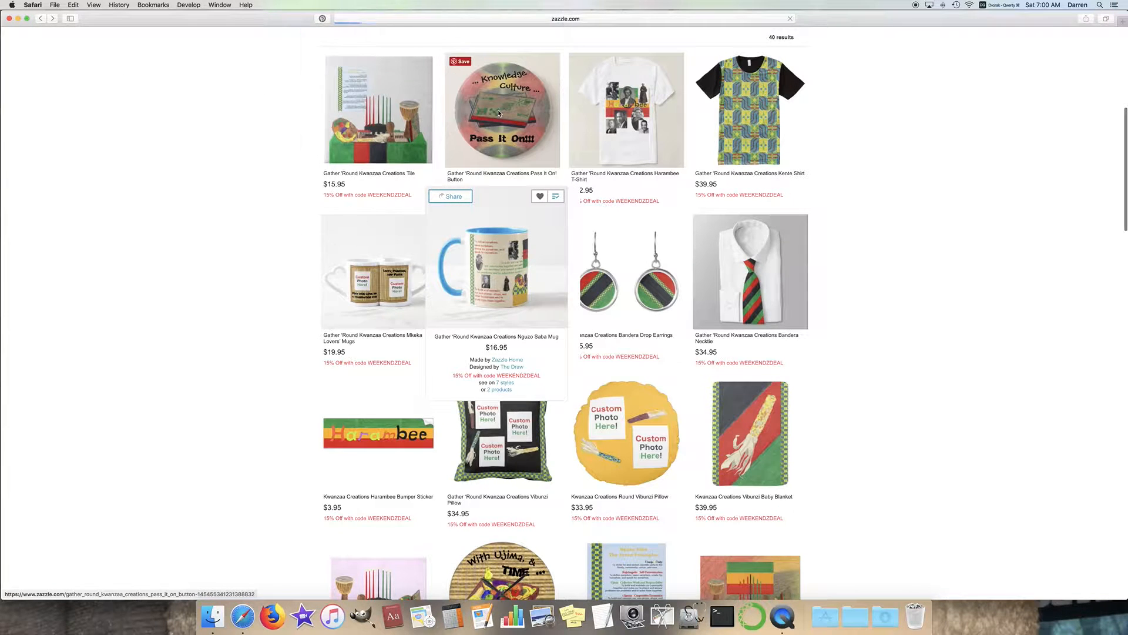
Open the Pass It On! Button and examine its layout and guidelines in the design editor
left_click(494, 115)
left_click(505, 274)
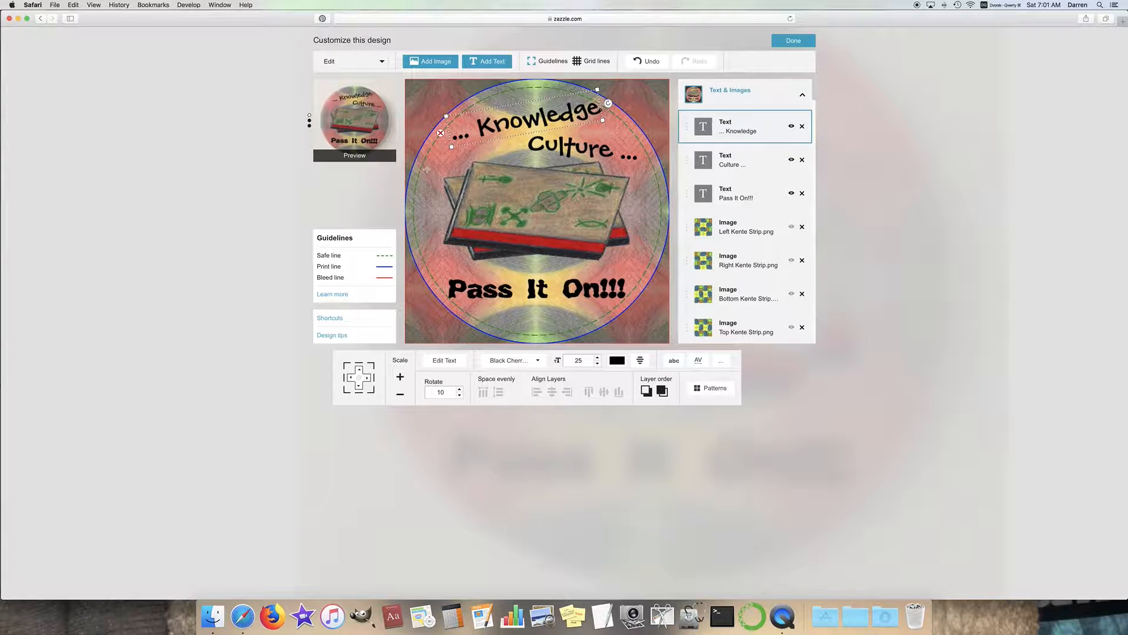
left_click(793, 40)
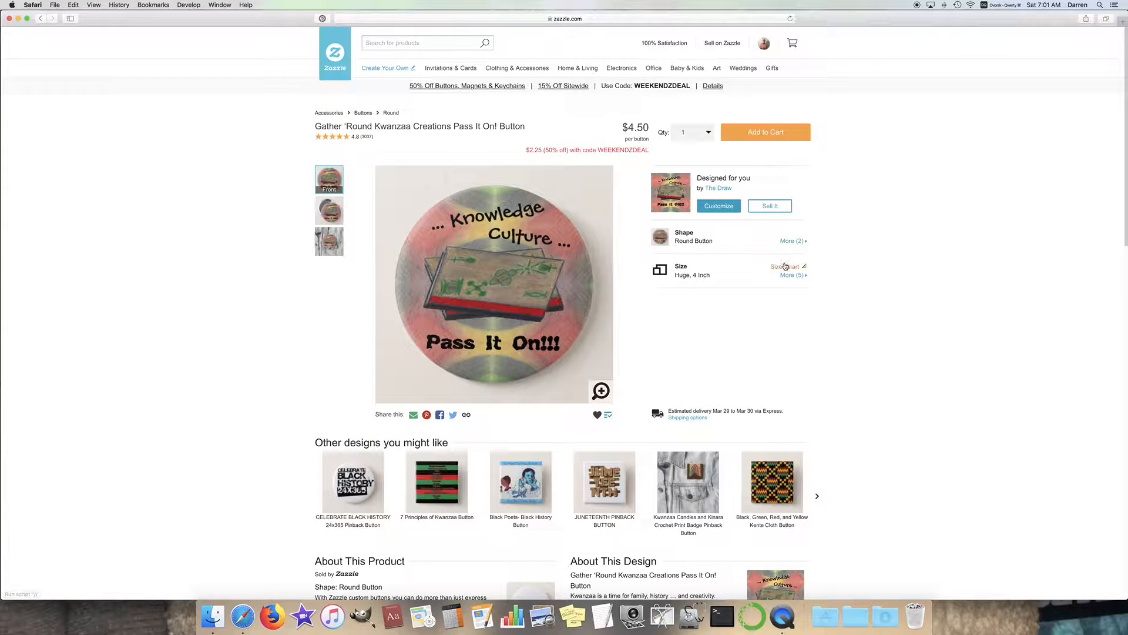
Set the Pass It On! Button's size to Small, 1¼ Inch and check its enlarged preview in the design editor
left_click(787, 267)
left_click(695, 232)
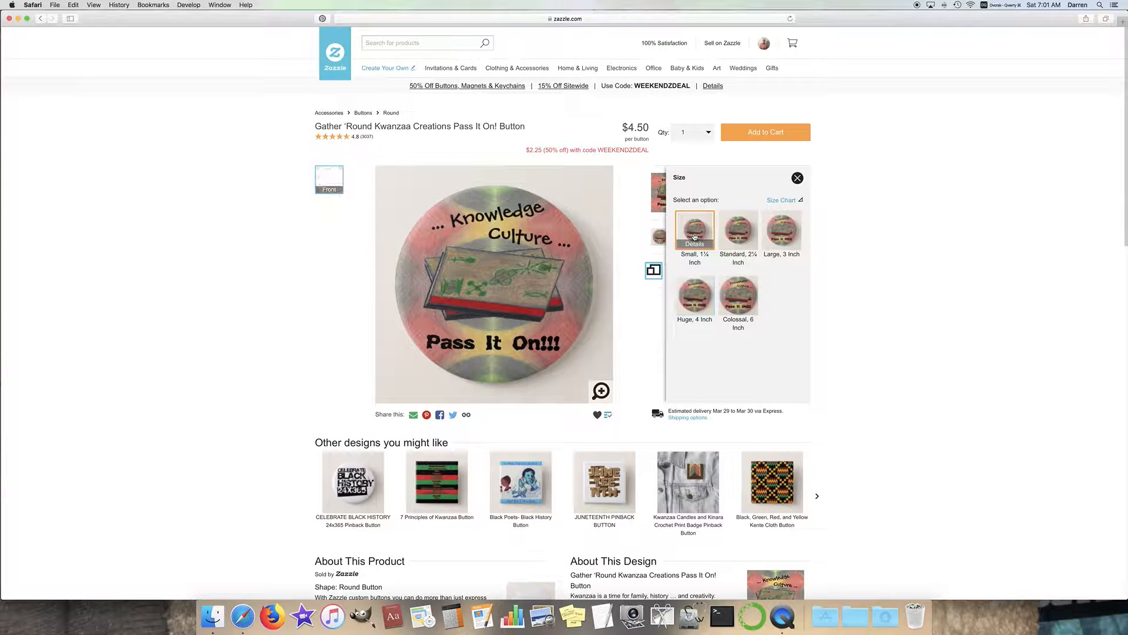
left_click(716, 210)
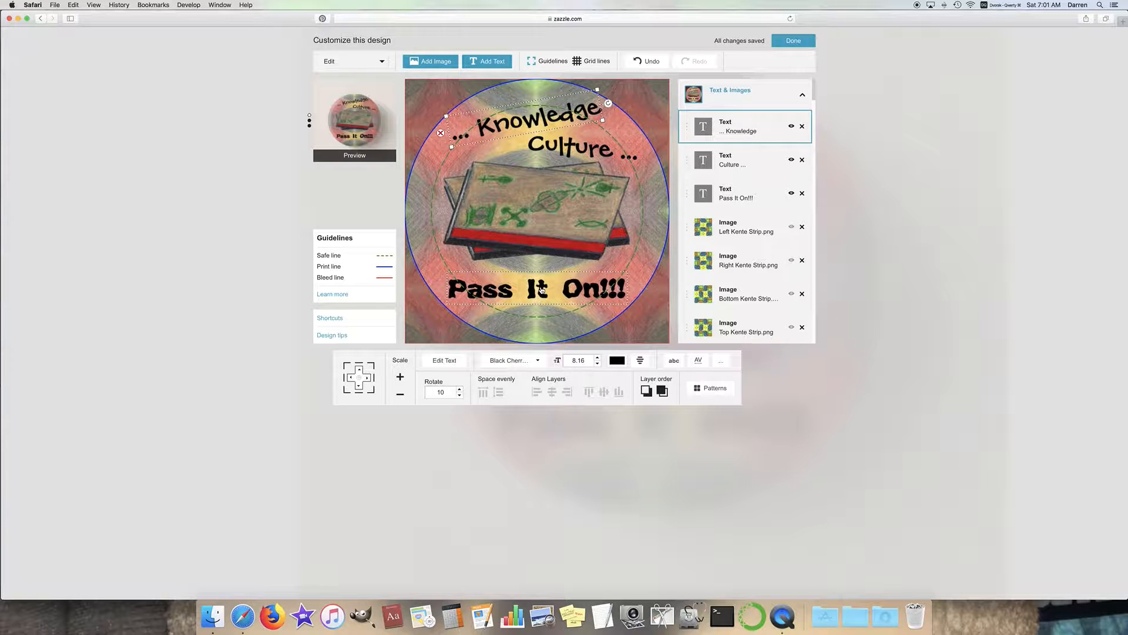
left_click(357, 124)
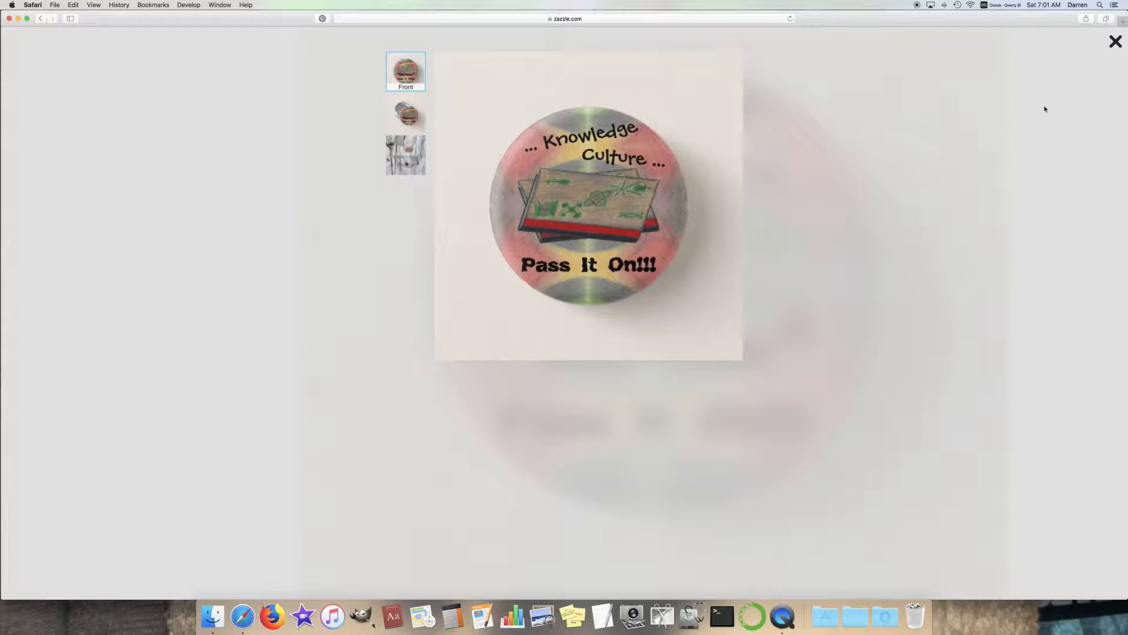
left_click(1112, 42)
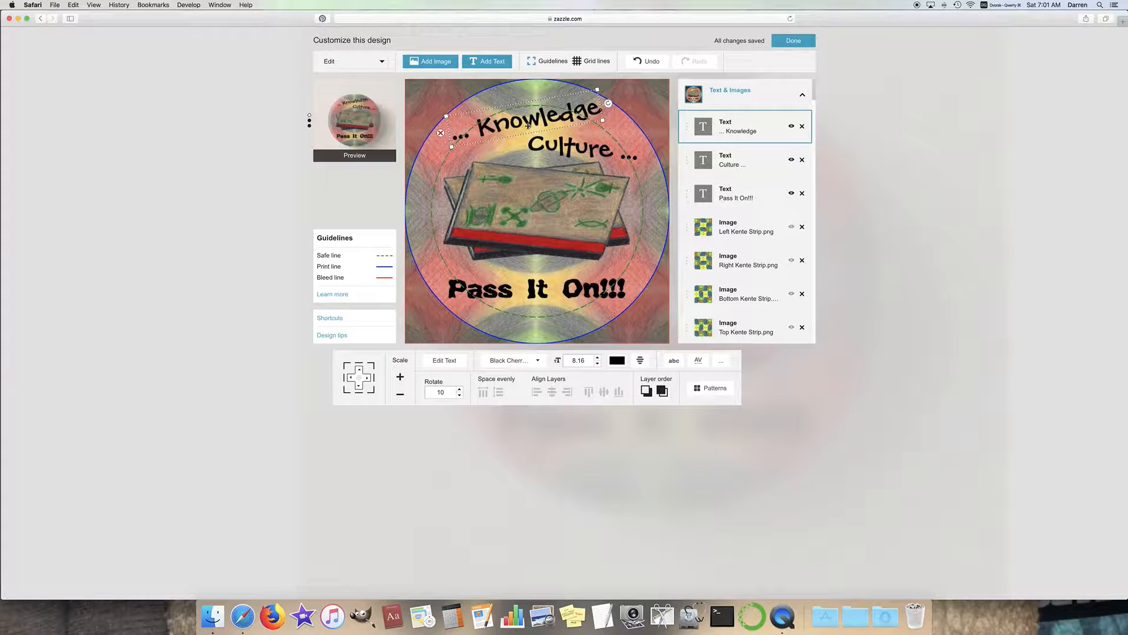
left_click(781, 42)
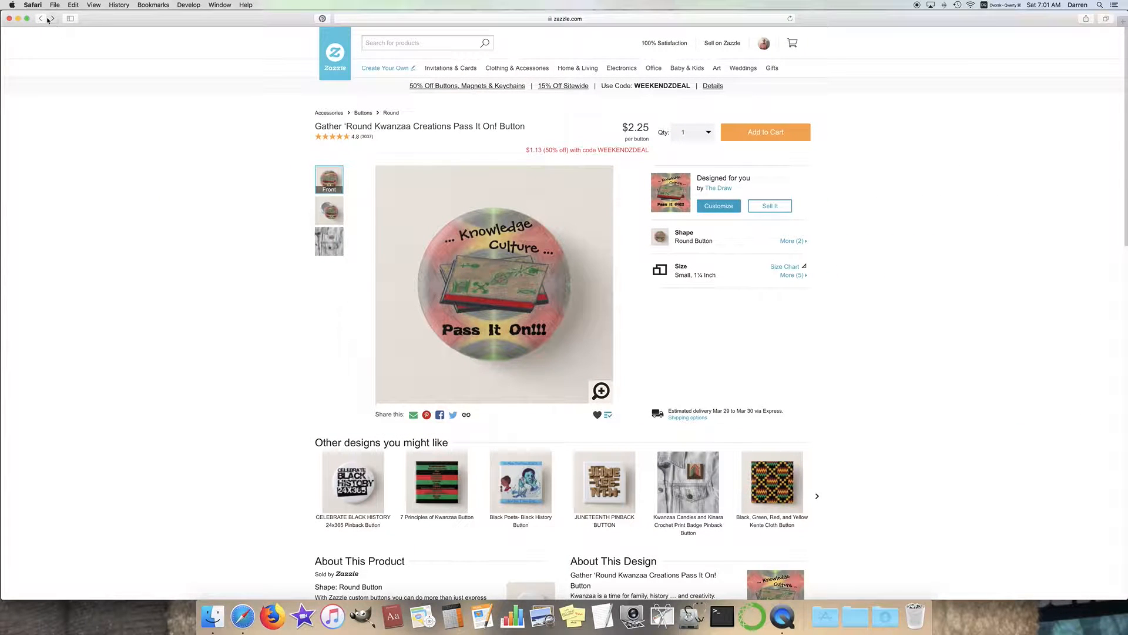
left_click(43, 20)
Set the Kwanzaa Creations Postage Stamps' size to Small, 1.8" x 1.3" to examine the layout, and return to the collection
scroll(177, 138, "down", 6)
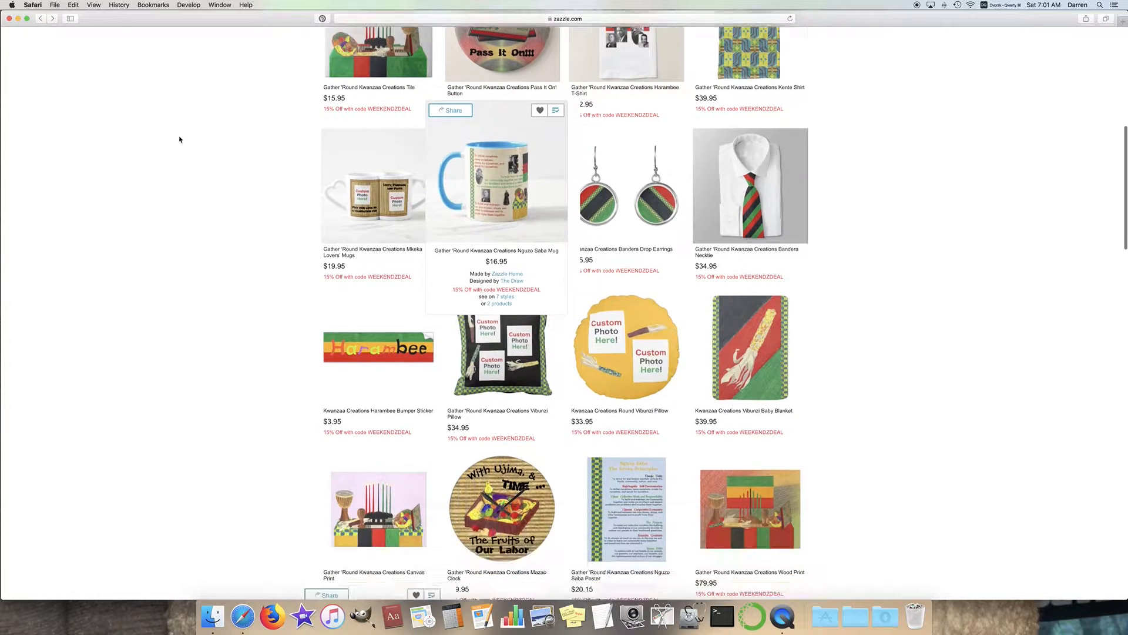
left_click(371, 385)
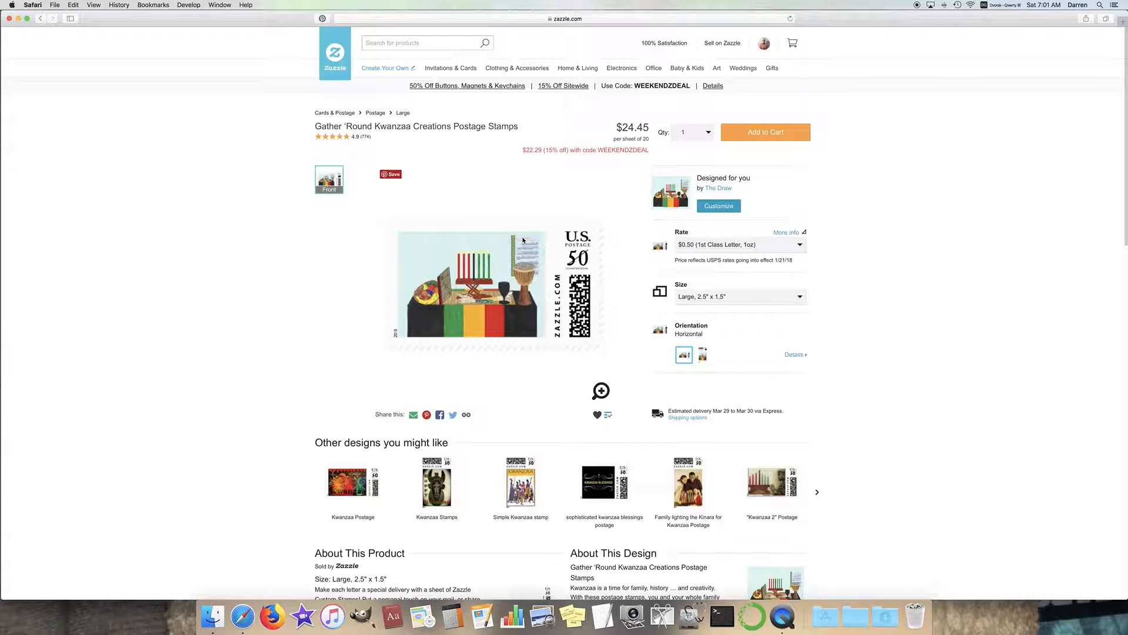
left_click(758, 291)
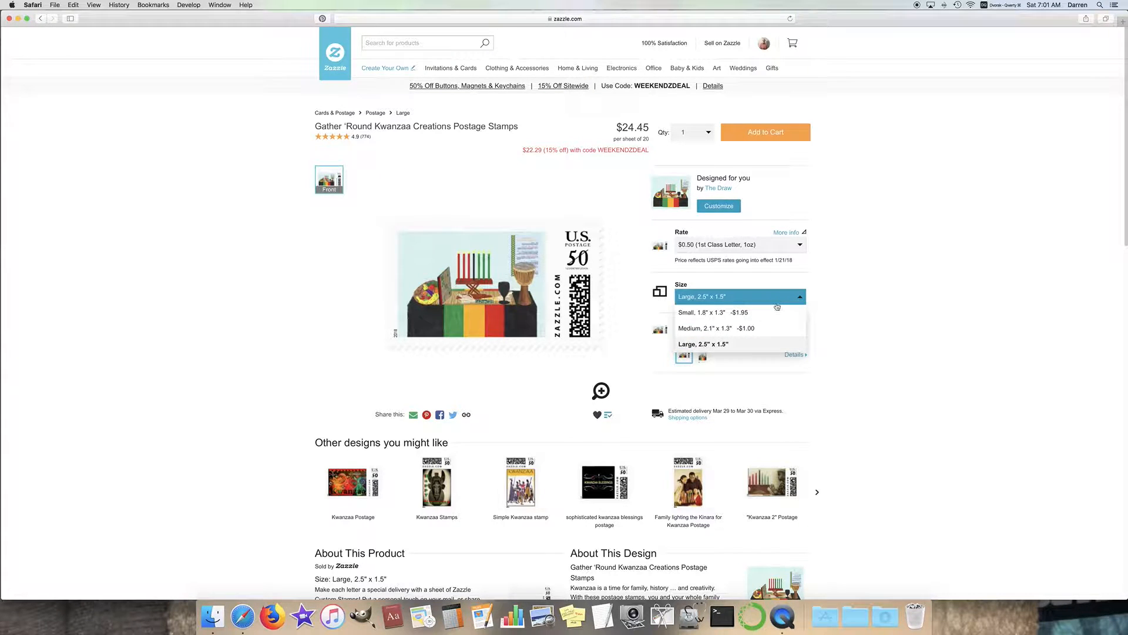
left_click(770, 314)
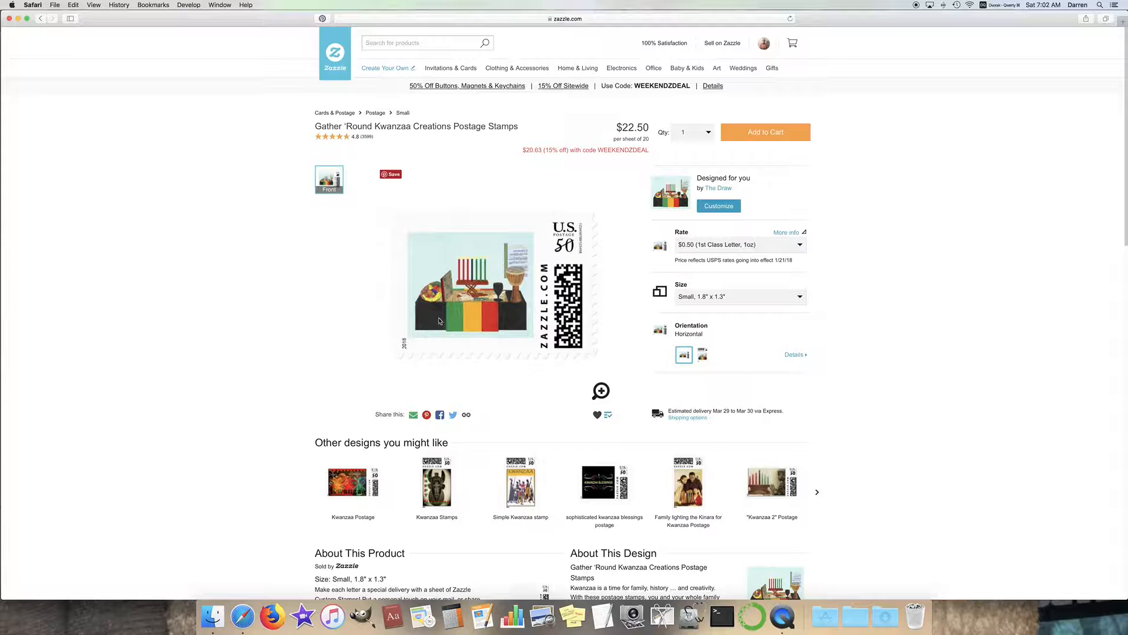
left_click(46, 19)
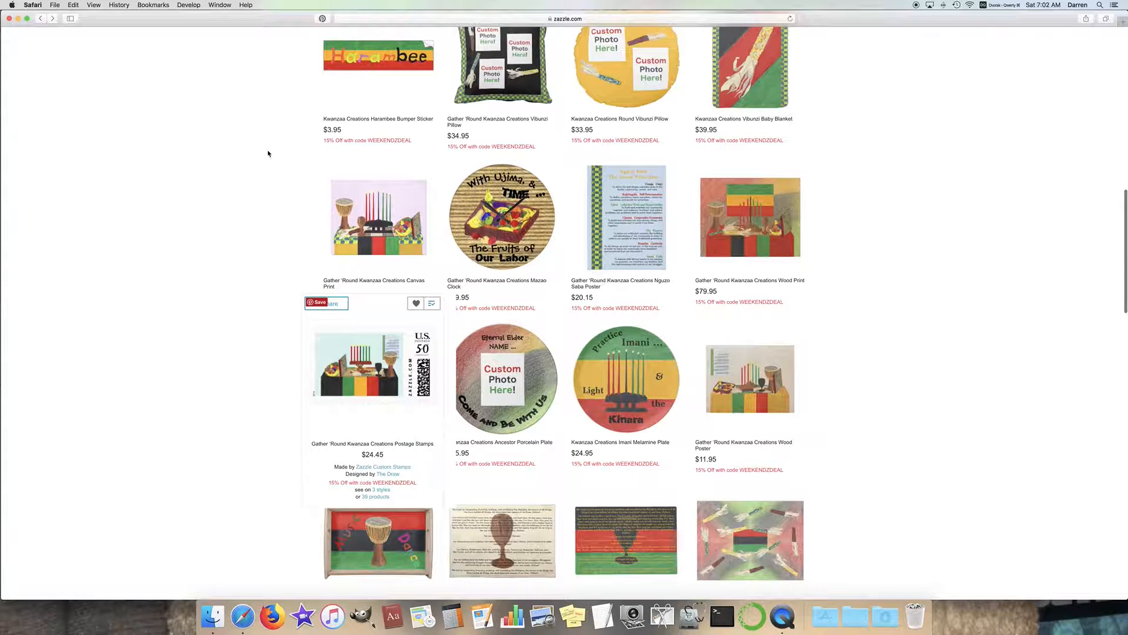
Set the Nguzo Saba Mug's size to 15 oz and show its Center view
scroll(246, 220, "up", 5)
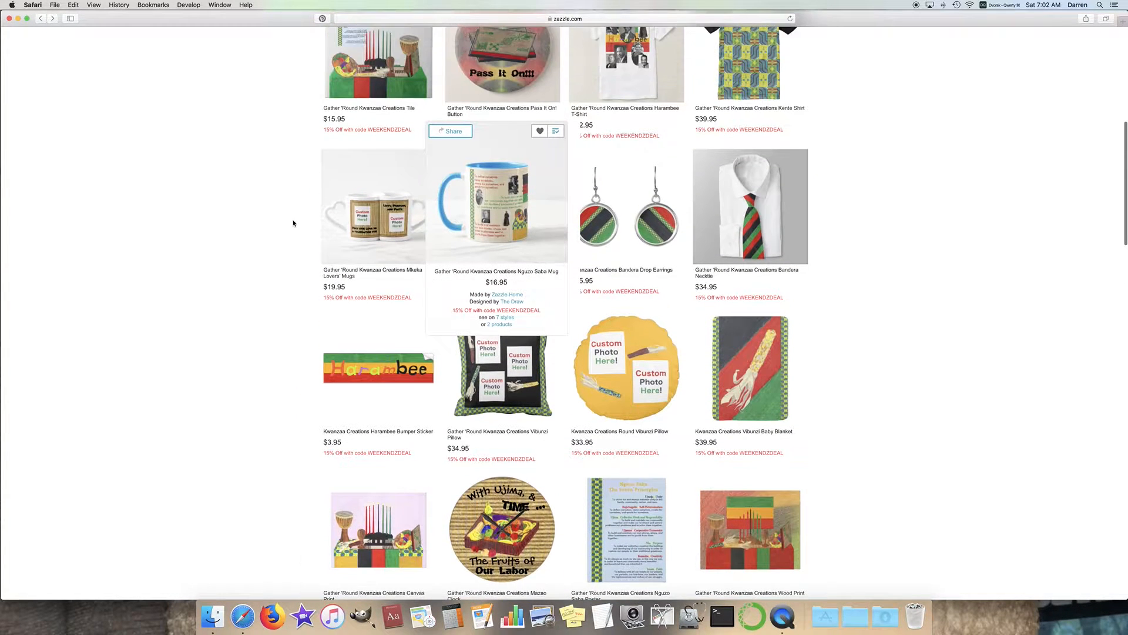
left_click(480, 214)
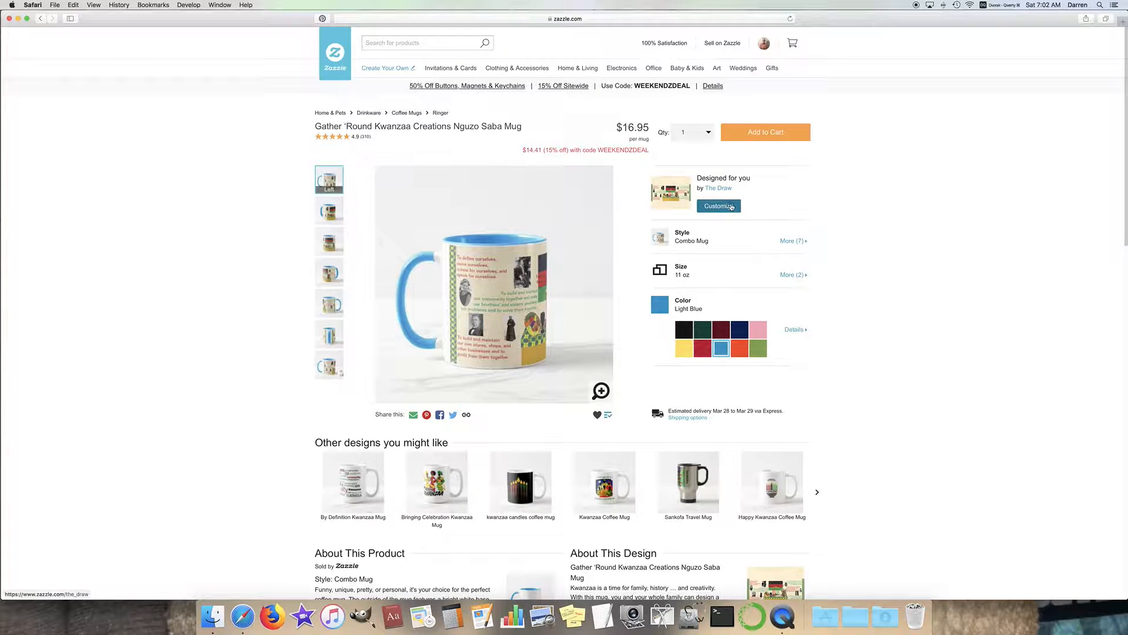
left_click(790, 275)
left_click(746, 230)
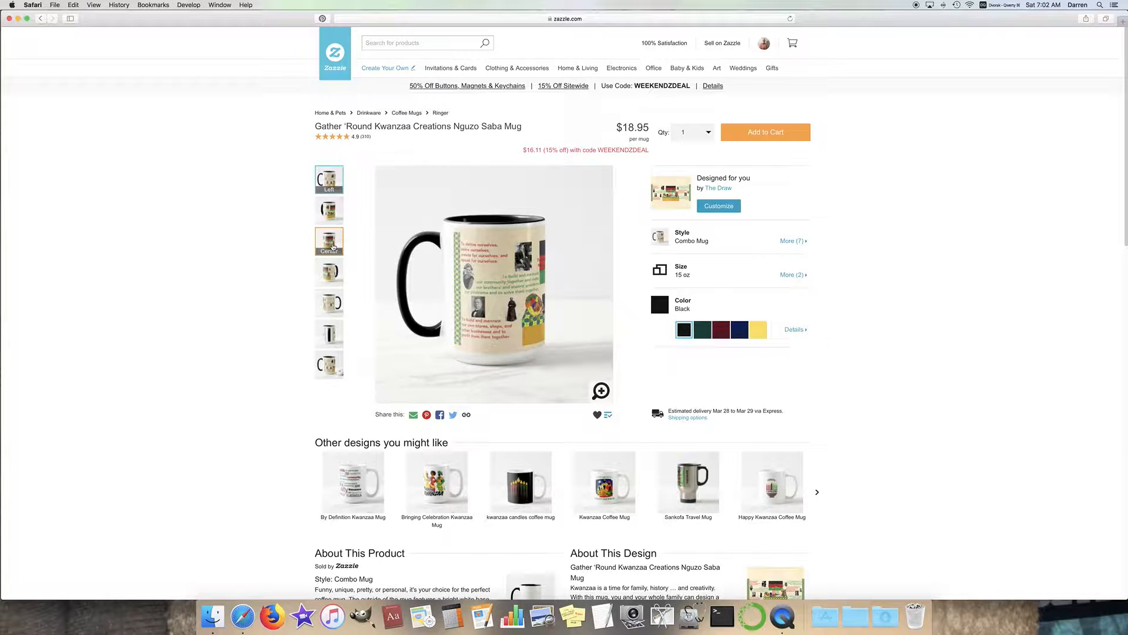
left_click(329, 241)
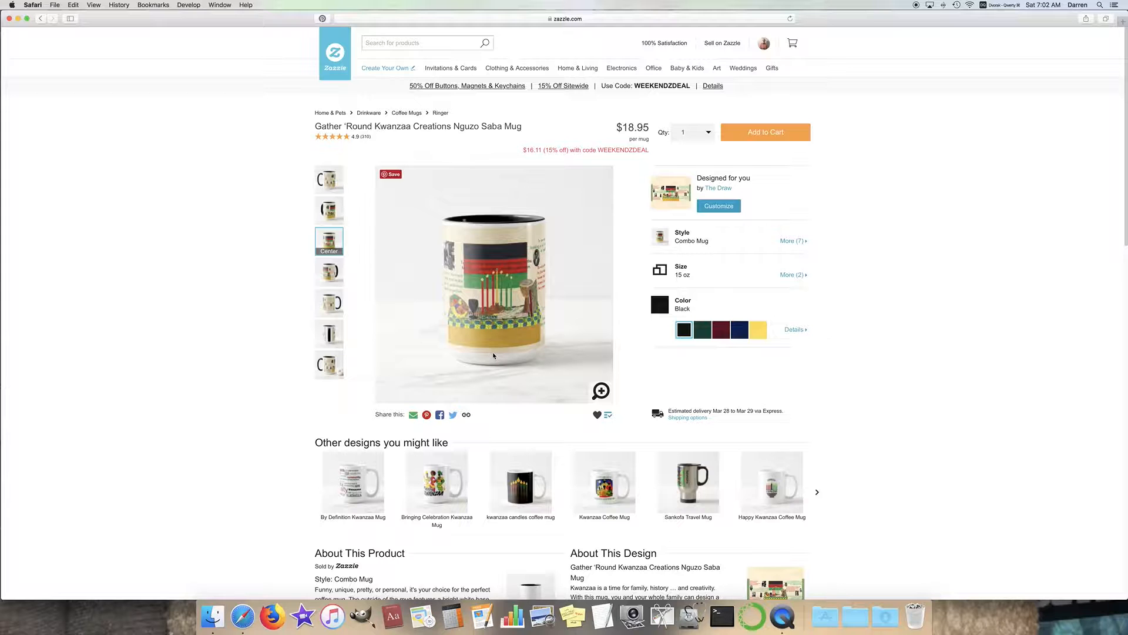
Examine the 15 oz Nguzo Saba Mug's layout in the design editor, then return to the collection
left_click(718, 206)
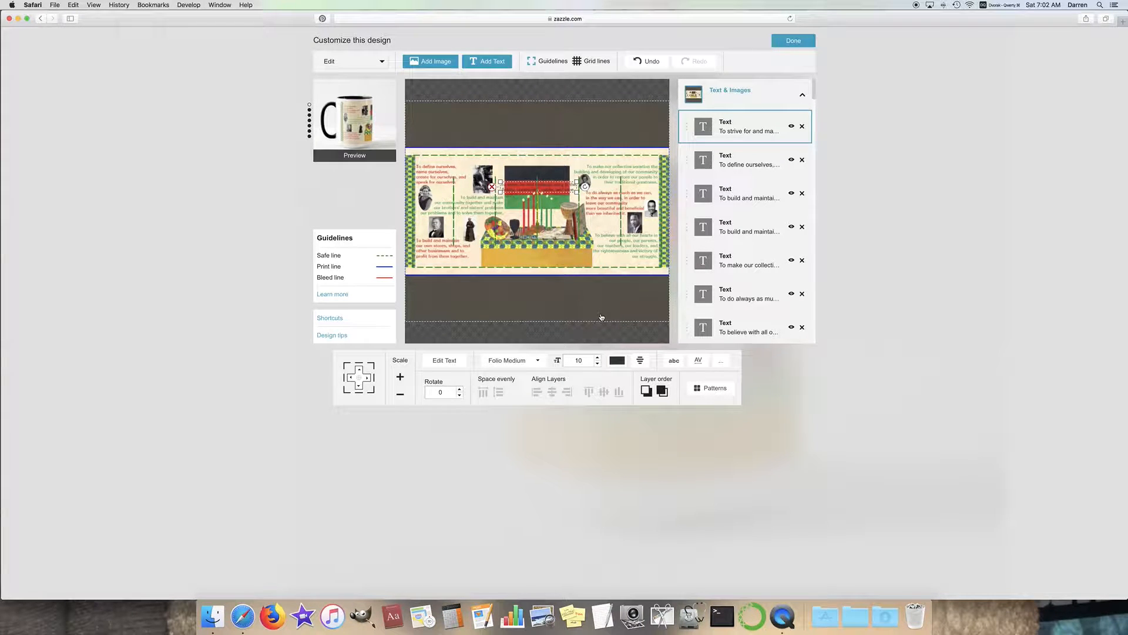
left_click(793, 41)
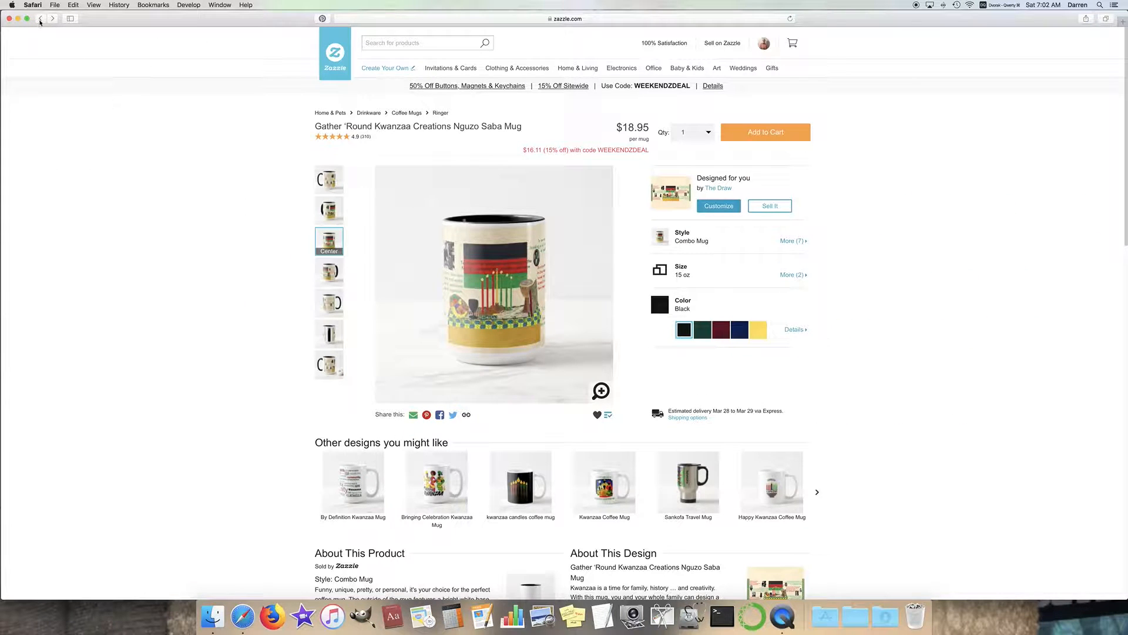
left_click(40, 21)
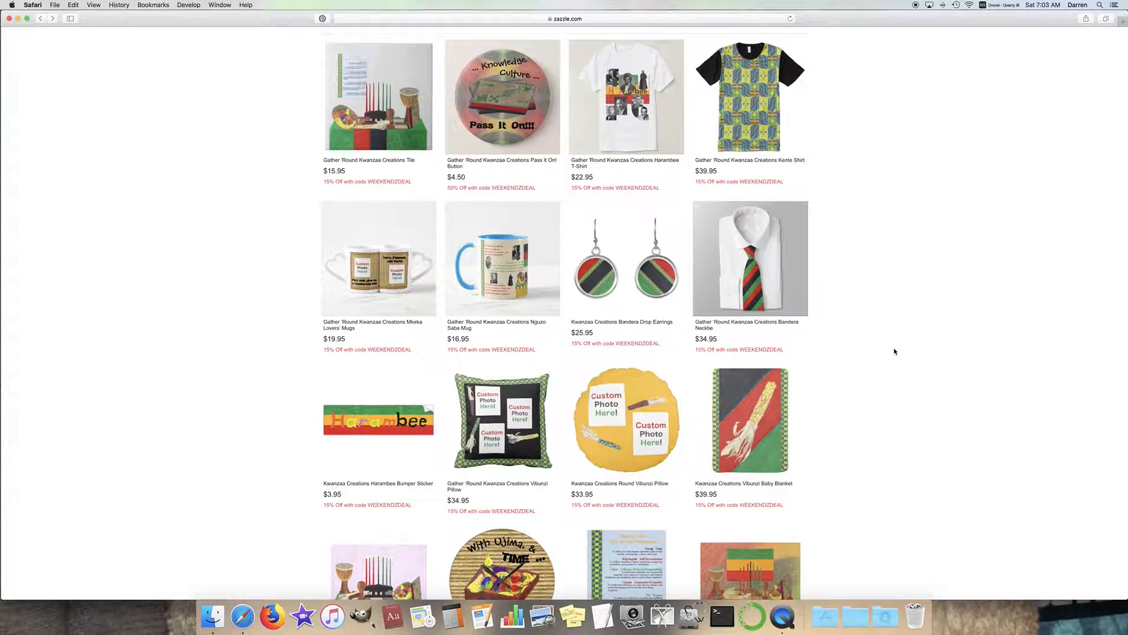
Open the Gather 'Round Kwanzaa Creations Postage Stamps from the collection and set their size to Small, 1.8" x 1.3"
scroll(917, 351, "up", 3)
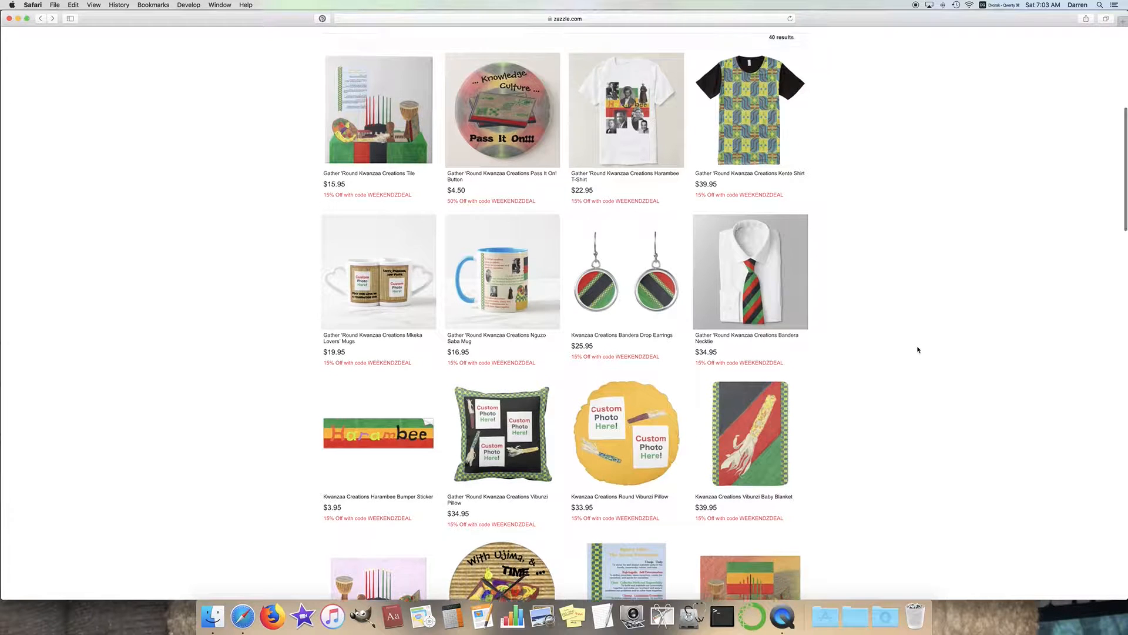
scroll(918, 349, "down", 3)
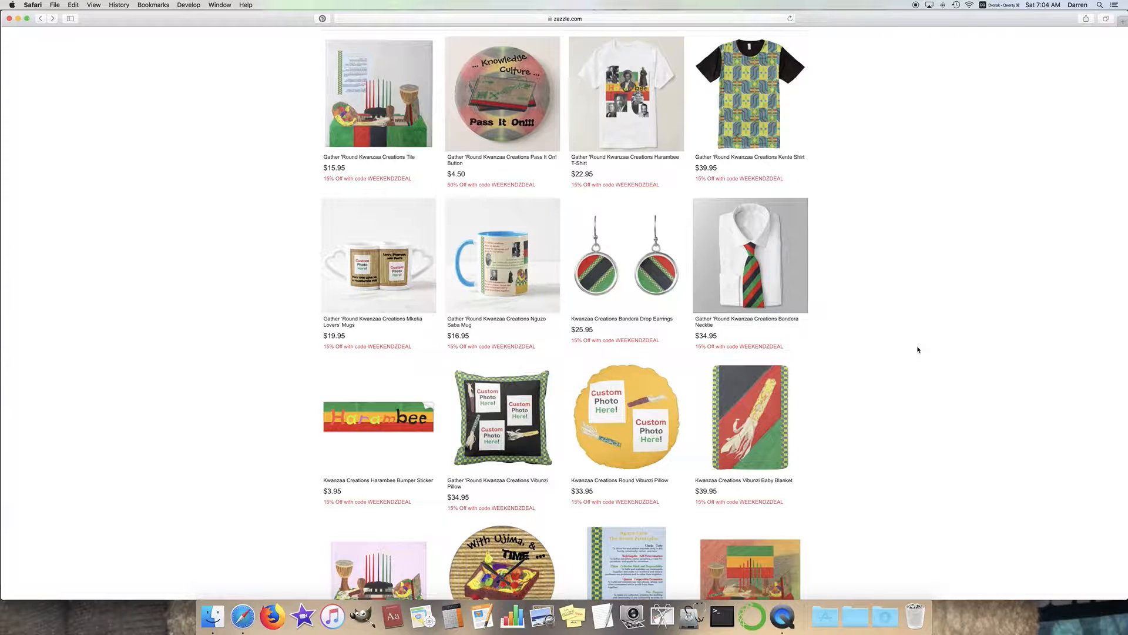
scroll(145, 259, "down", 6)
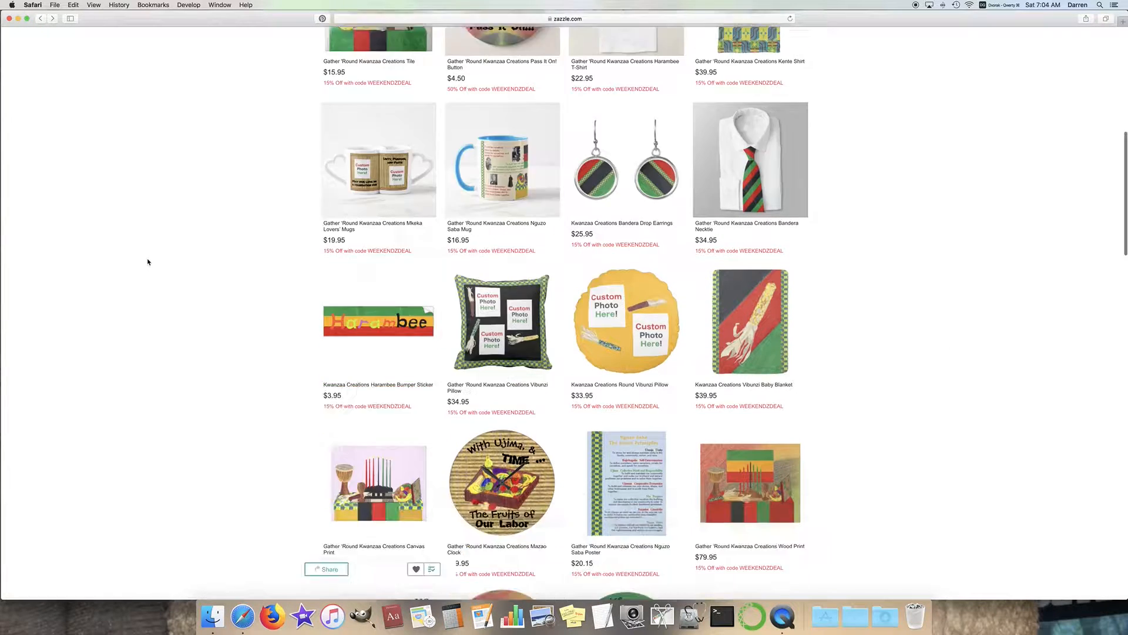
left_click(336, 357)
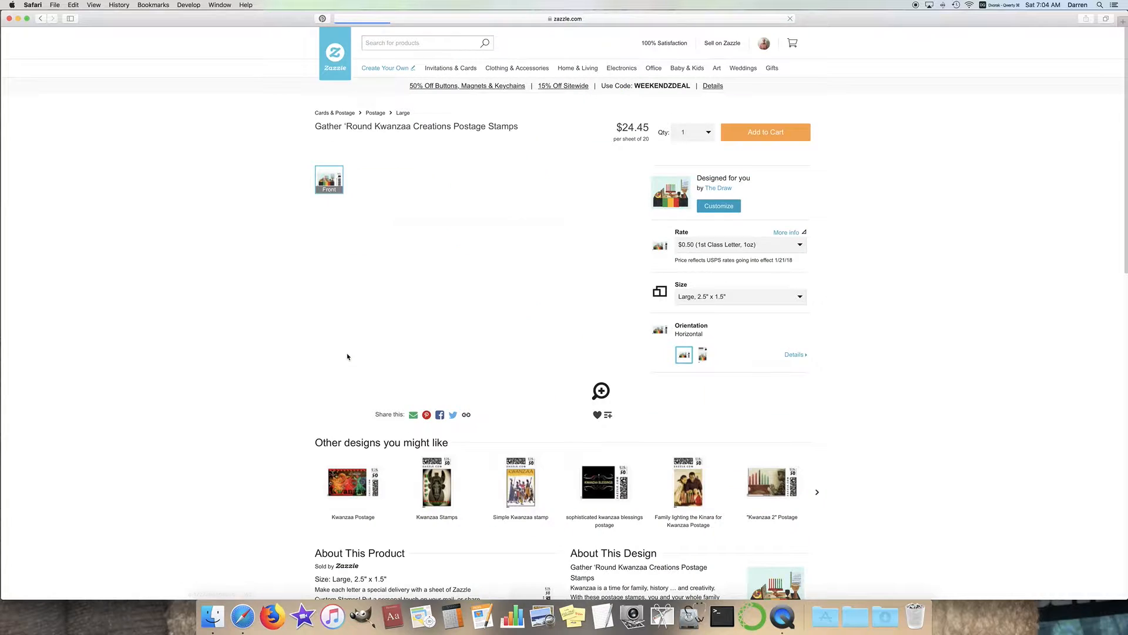
left_click(797, 296)
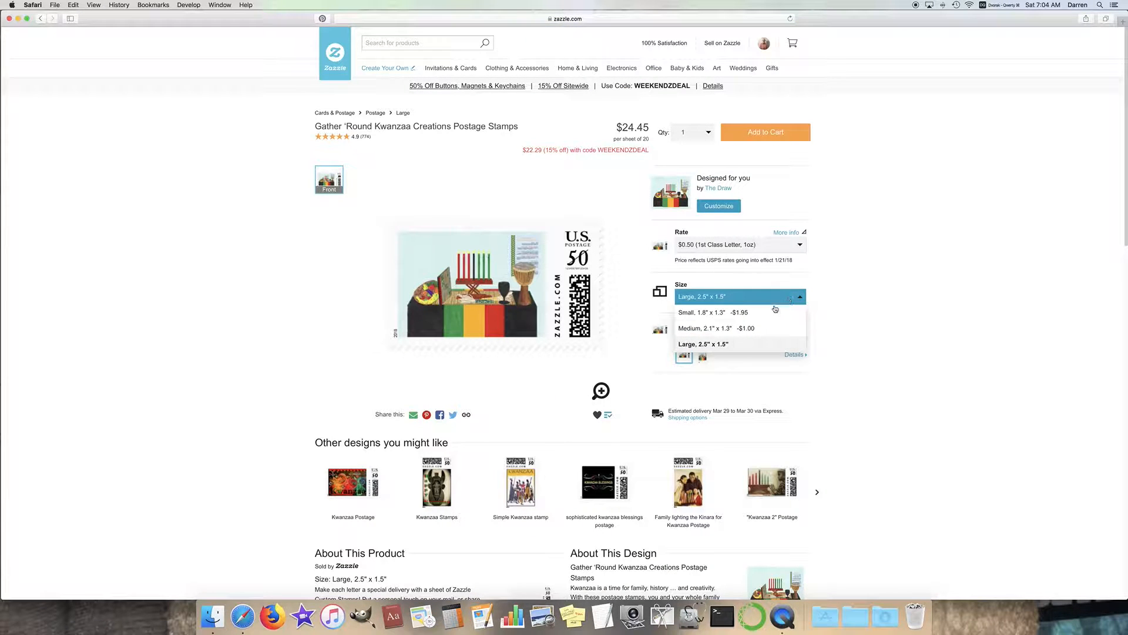
left_click(769, 312)
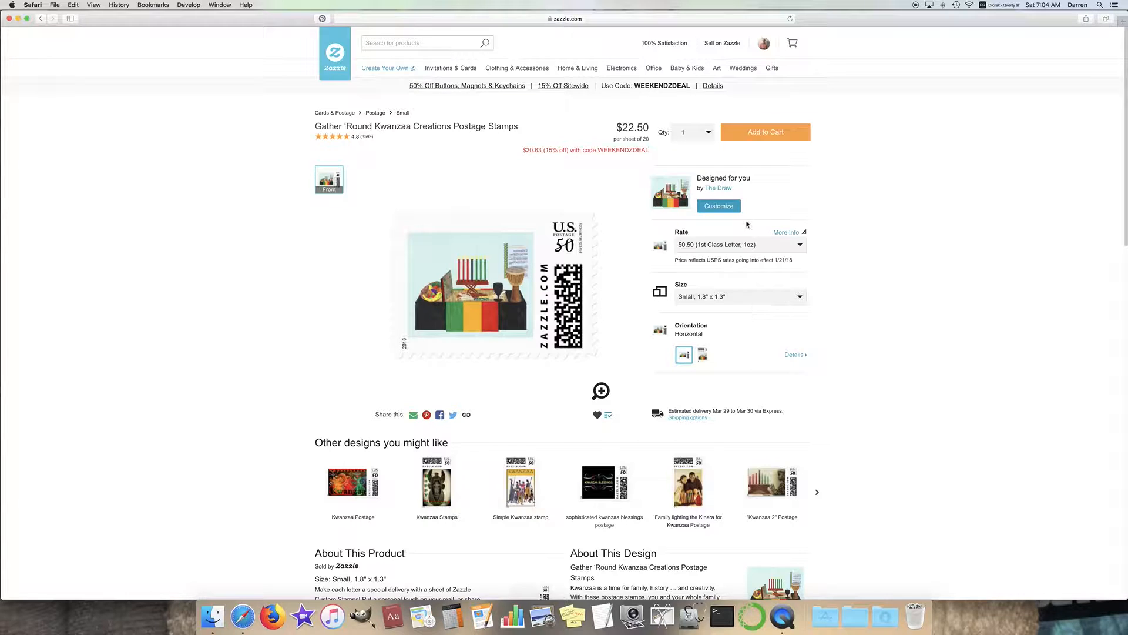
Open the small stamp in the design editor, select all of its design elements and review the image layers
left_click(721, 207)
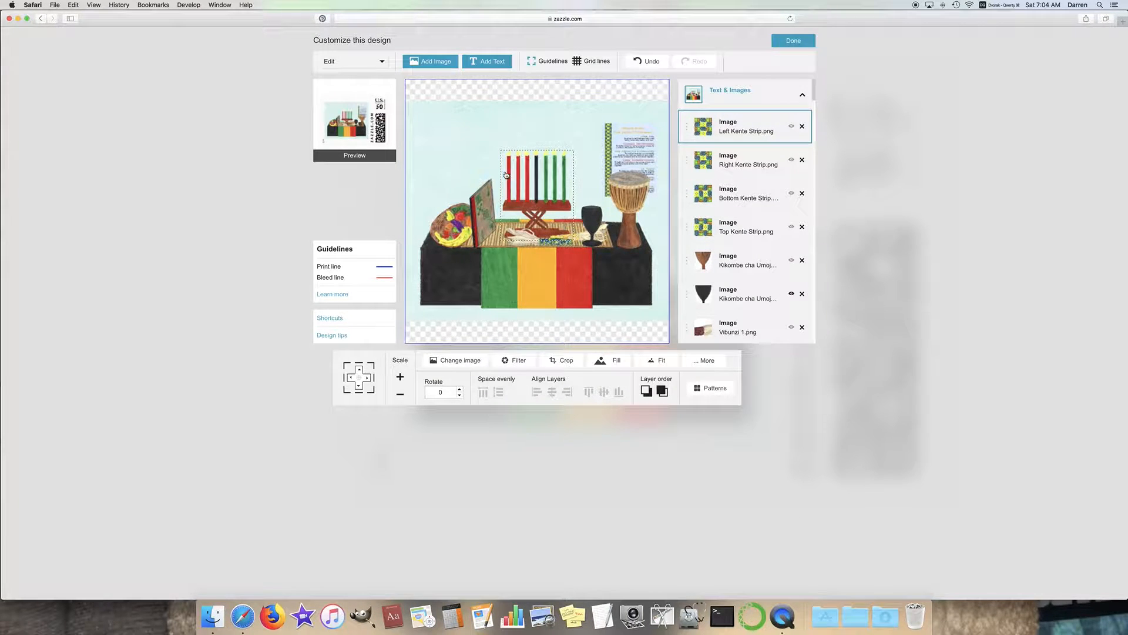
left_click(370, 61)
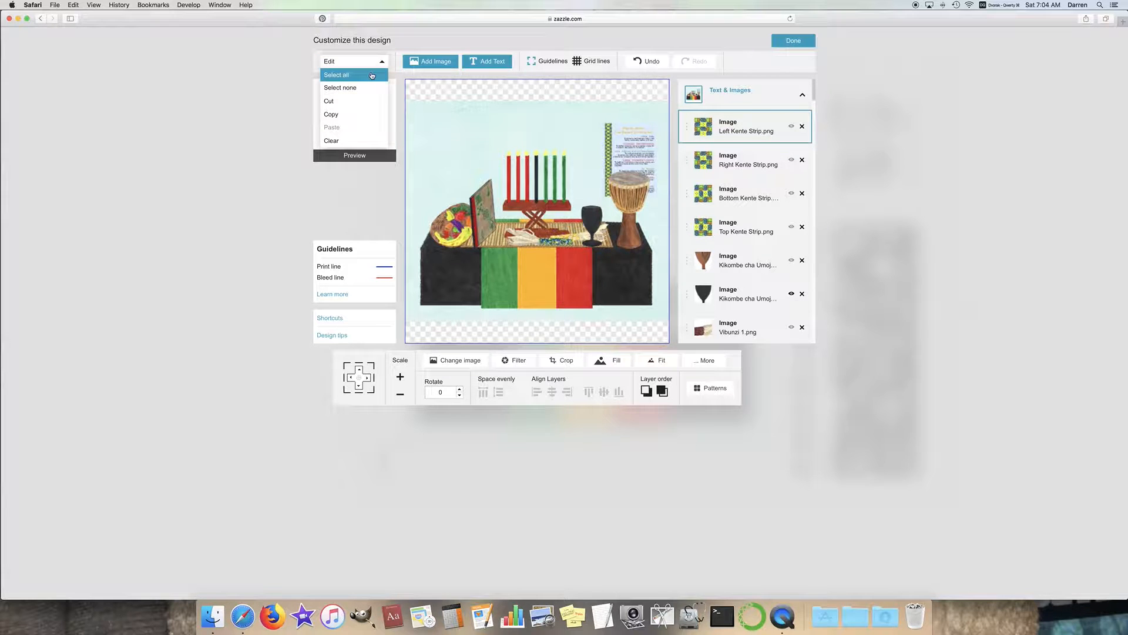
left_click(372, 75)
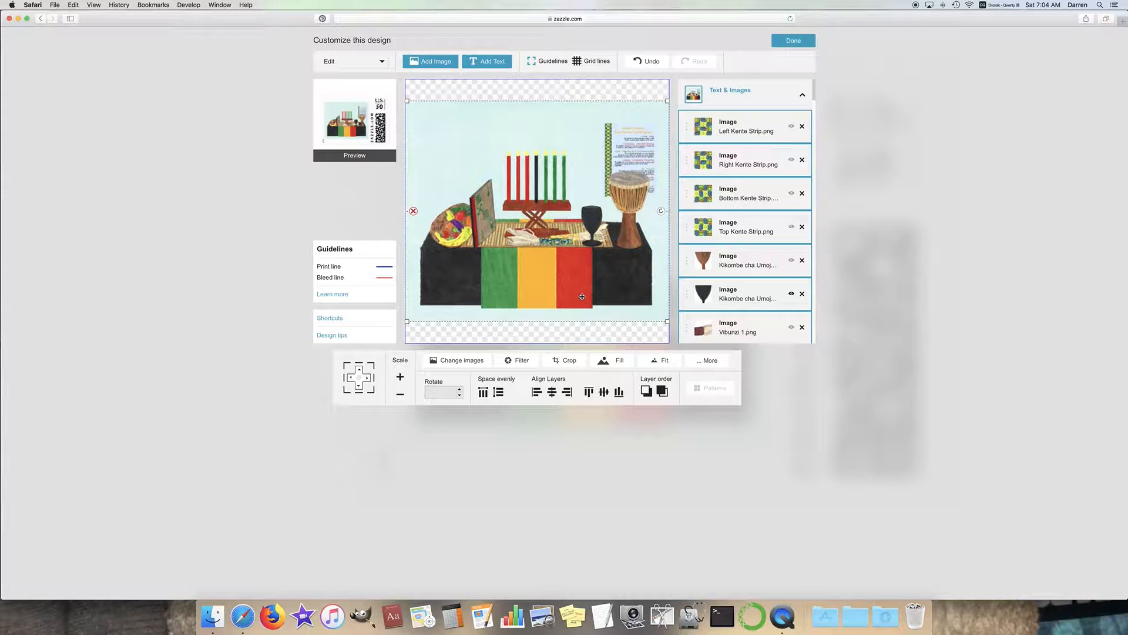
scroll(772, 229, "down", 5)
scroll(772, 229, "down", 5)
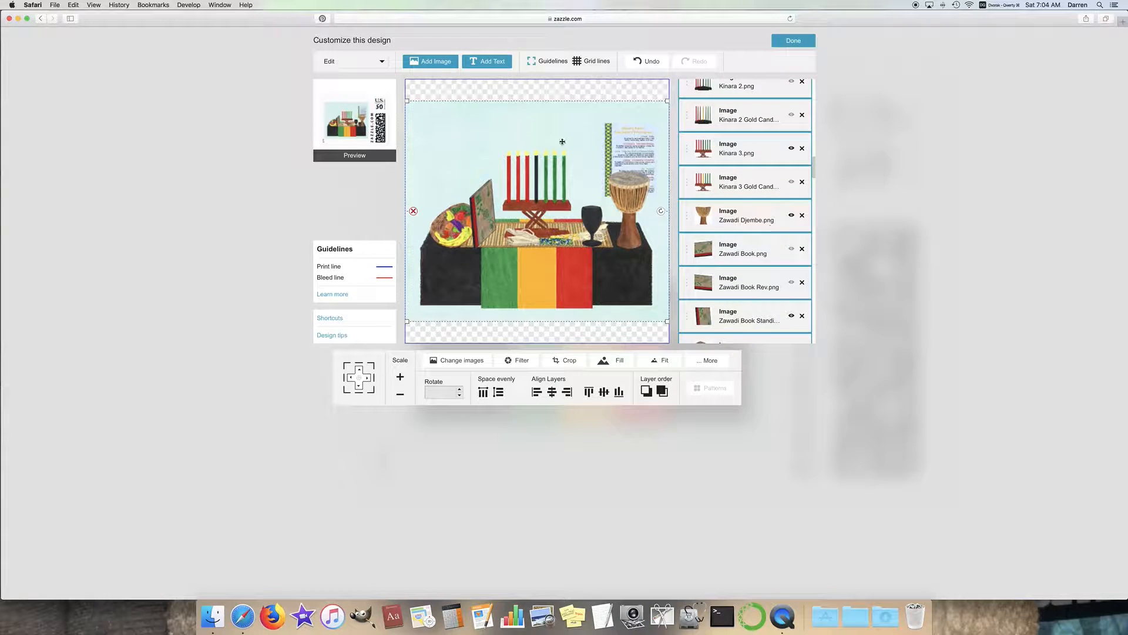
scroll(741, 212, "down", 5)
scroll(756, 188, "down", 1)
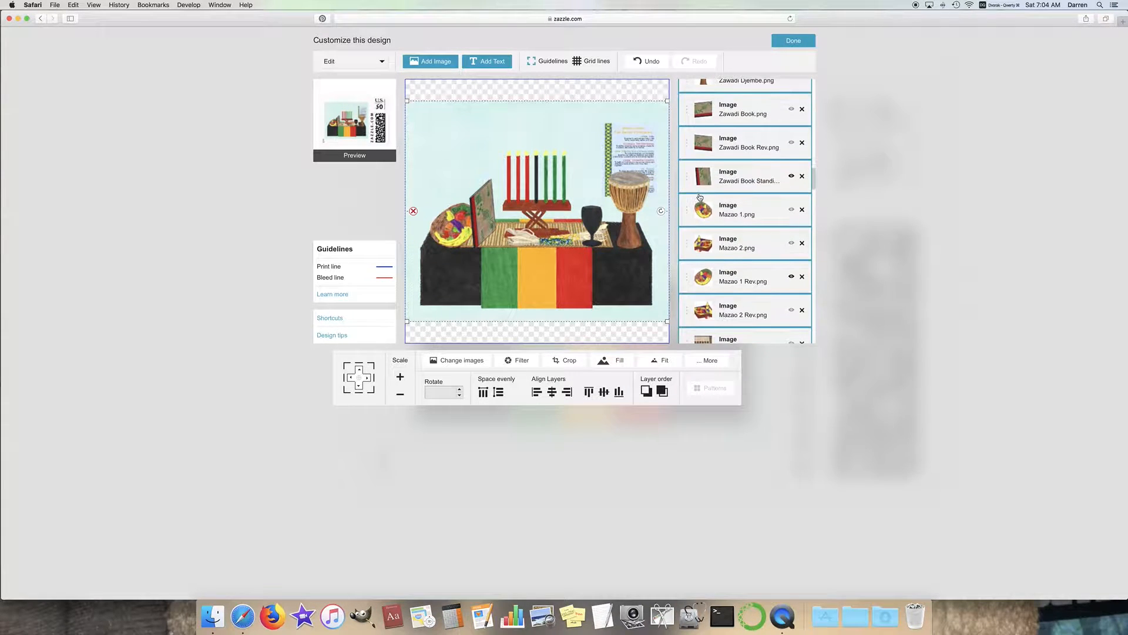
scroll(734, 210, "up", 15)
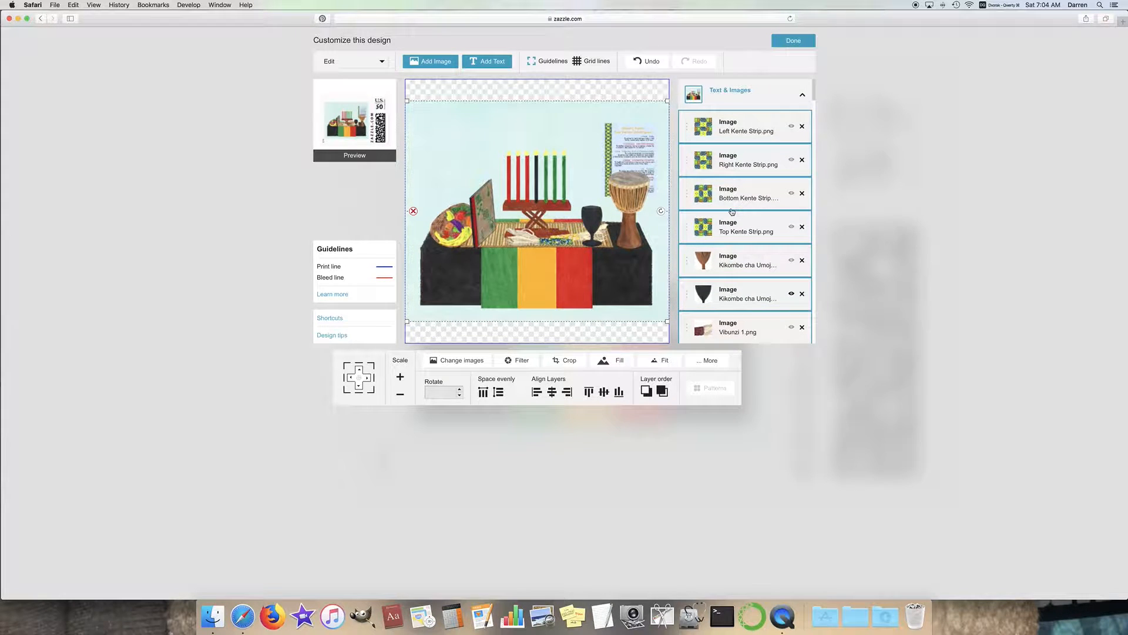
Move all the selected elements down until the table display reaches the lower edge of the stamp's design area
left_click(359, 387)
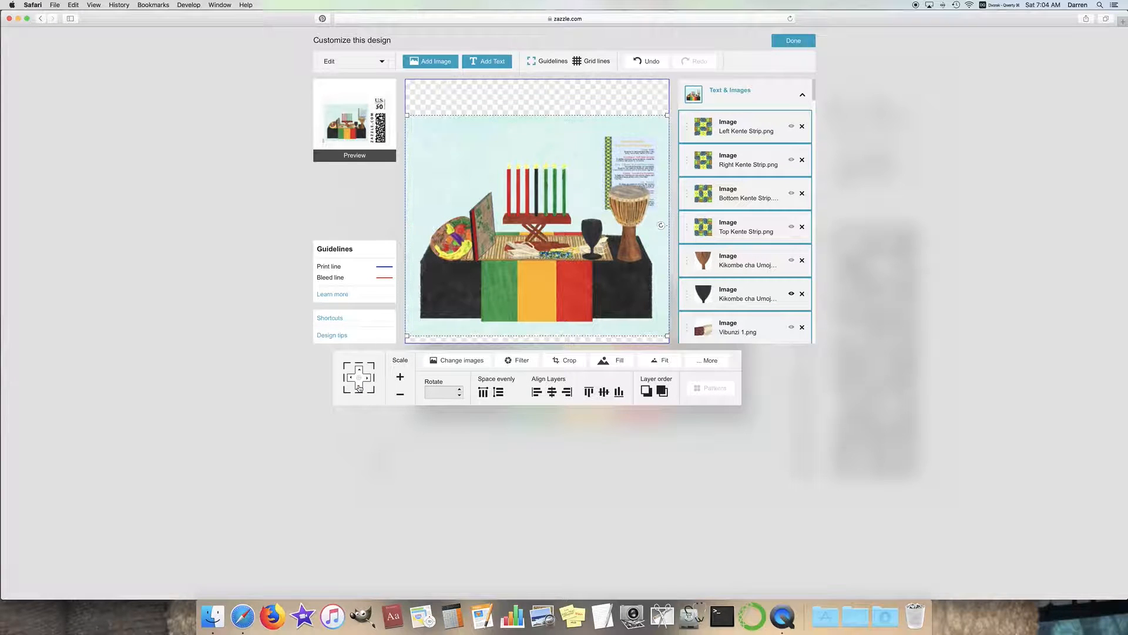
left_click(359, 388)
left_click(359, 387)
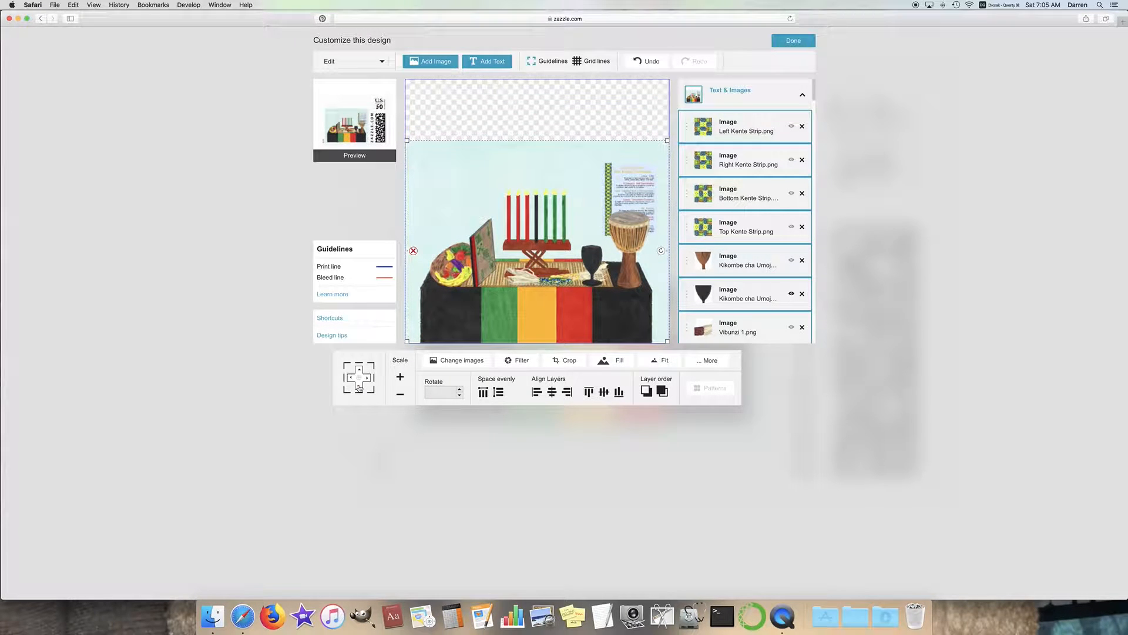
left_click(359, 371)
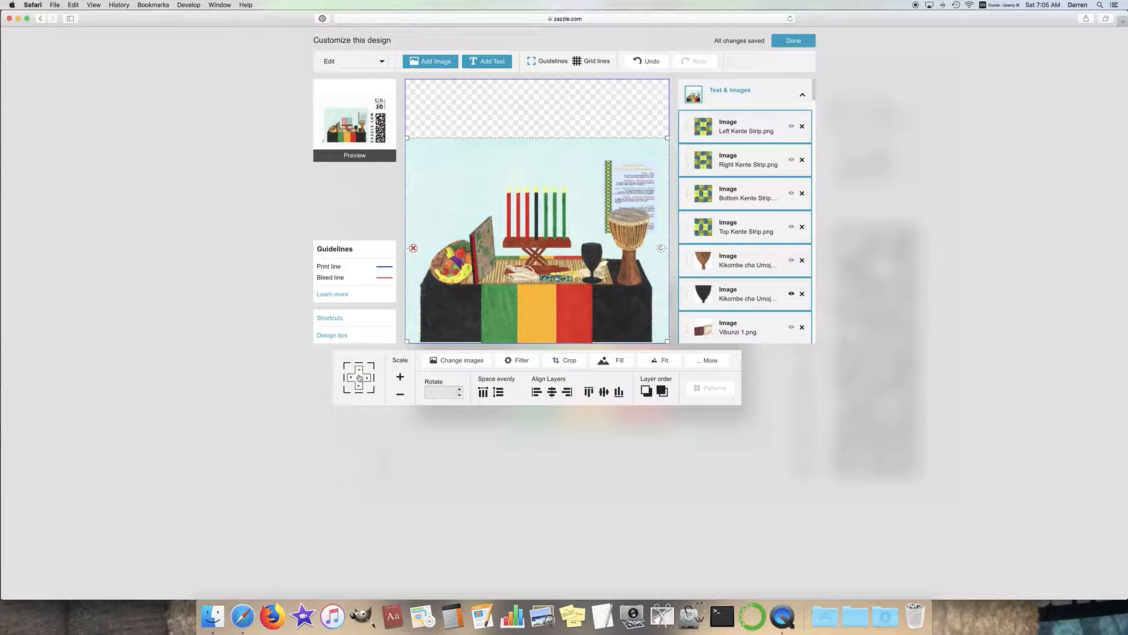
left_click(359, 388)
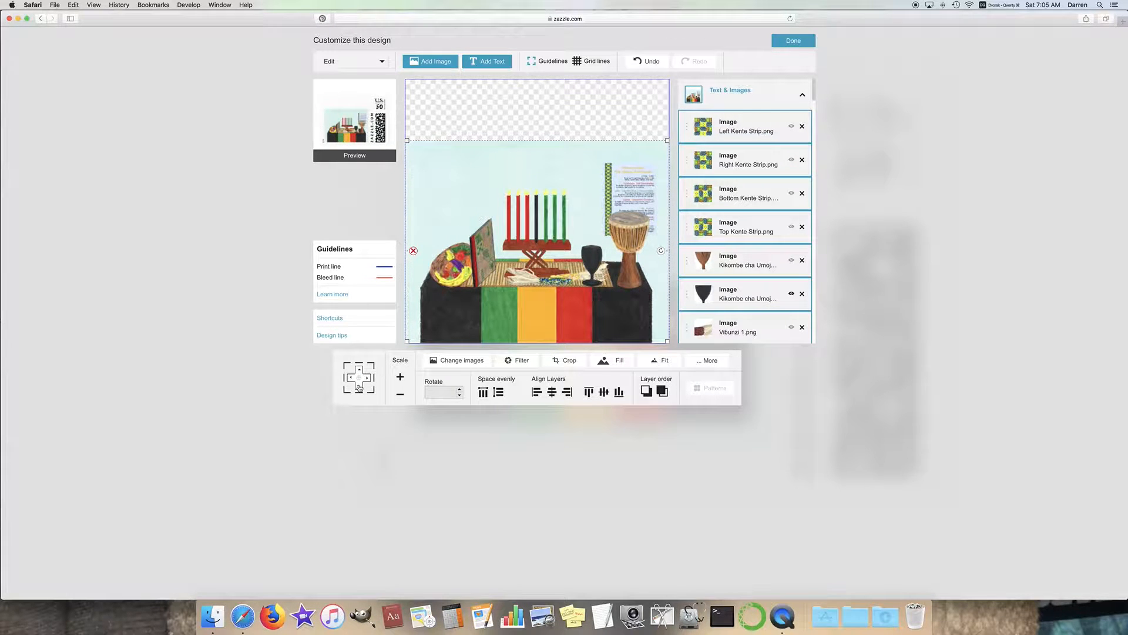
Deselect everything, make the light blue background image fill the design area, and check the stamp's enlarged preview
left_click(515, 118)
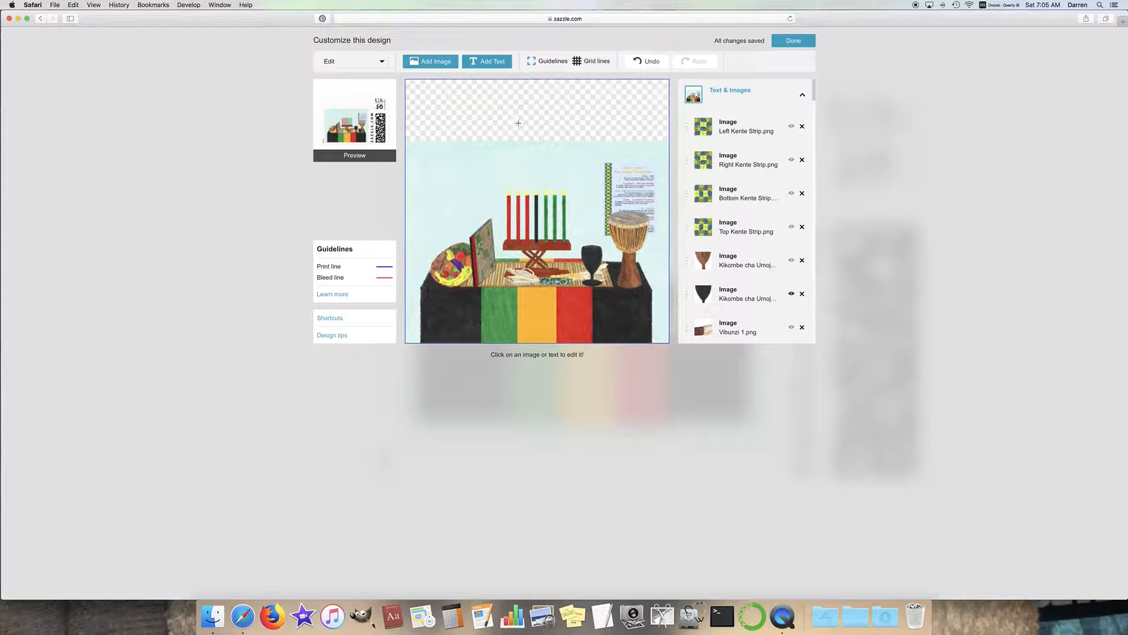
left_click(364, 62)
left_click(352, 88)
left_click(496, 153)
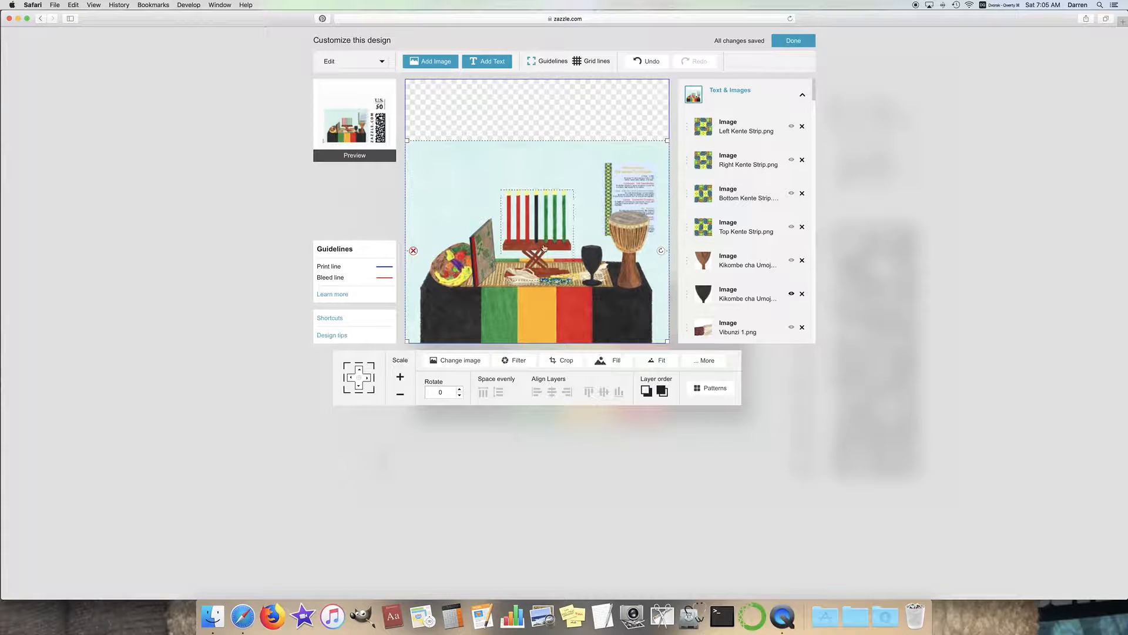
left_click(598, 361)
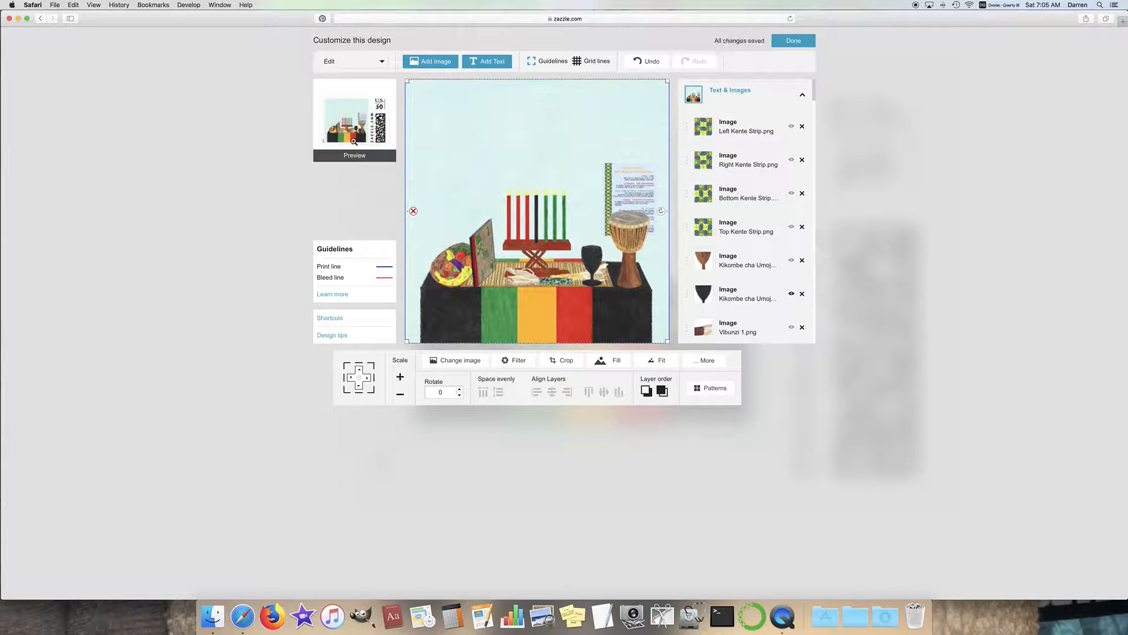
left_click(360, 155)
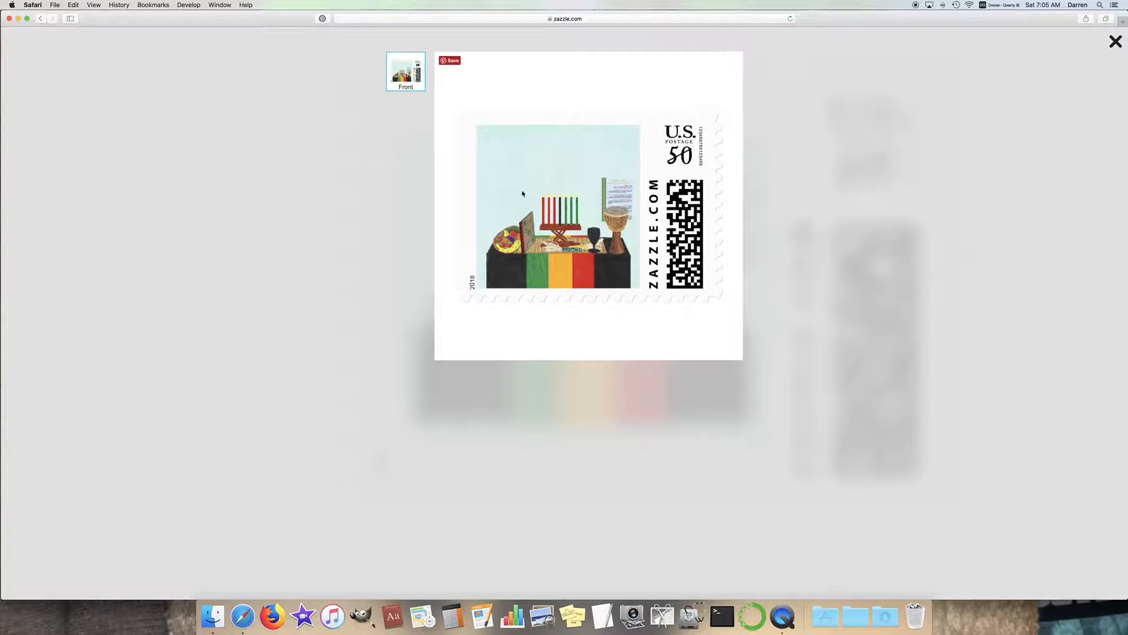
left_click(1115, 41)
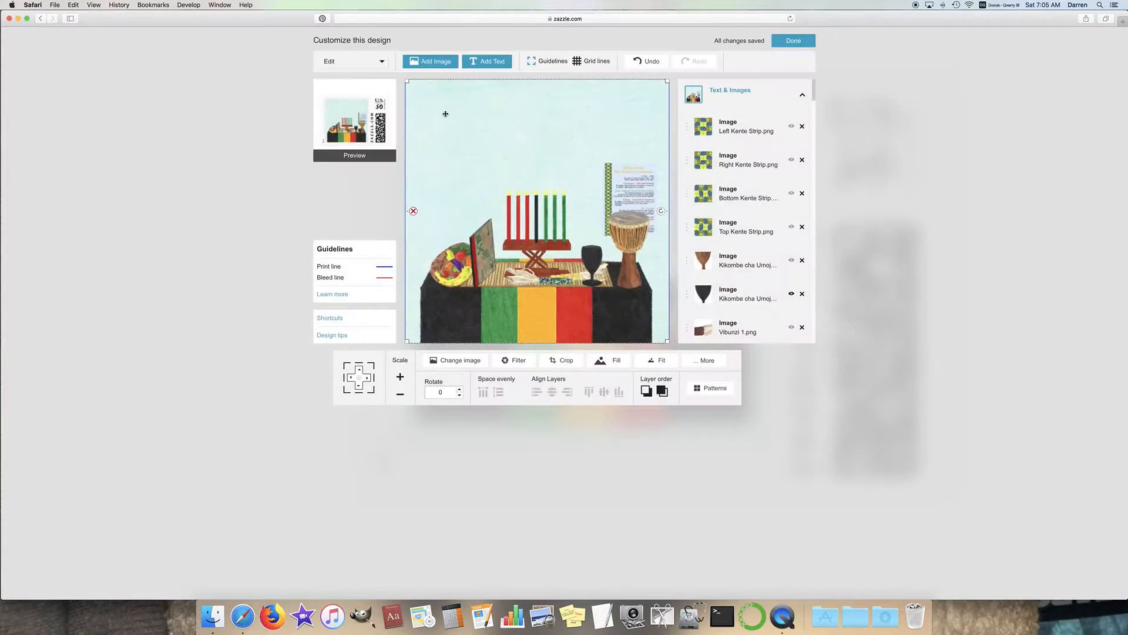
Select all design elements, scale them up three increments and realign the table with the stamp's lower edge
left_click(364, 61)
left_click(366, 78)
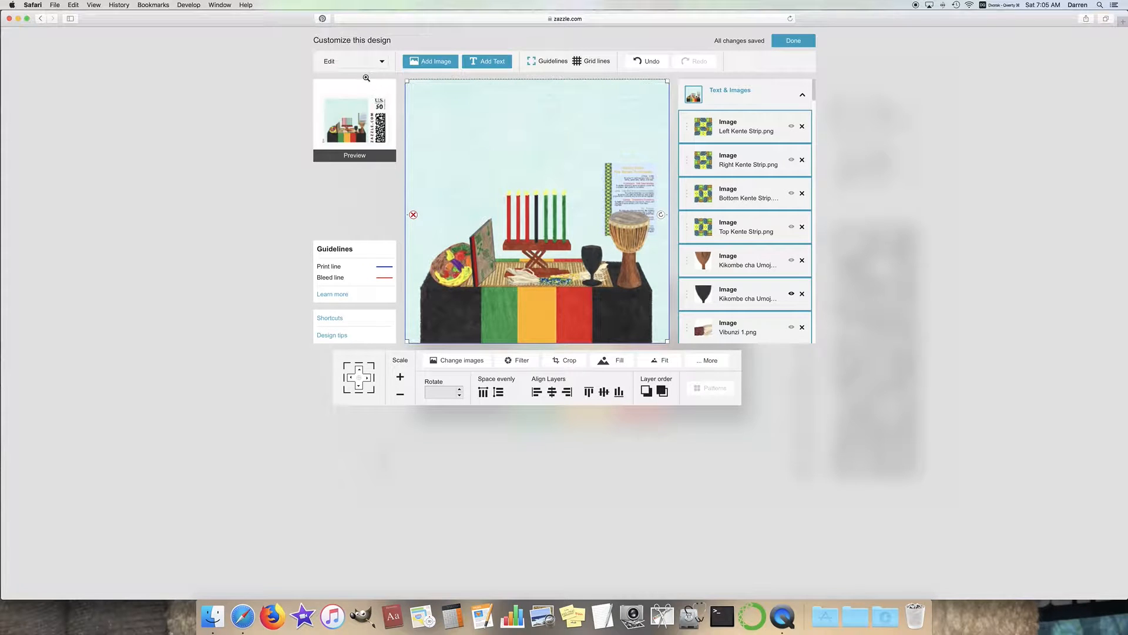
left_click(400, 377)
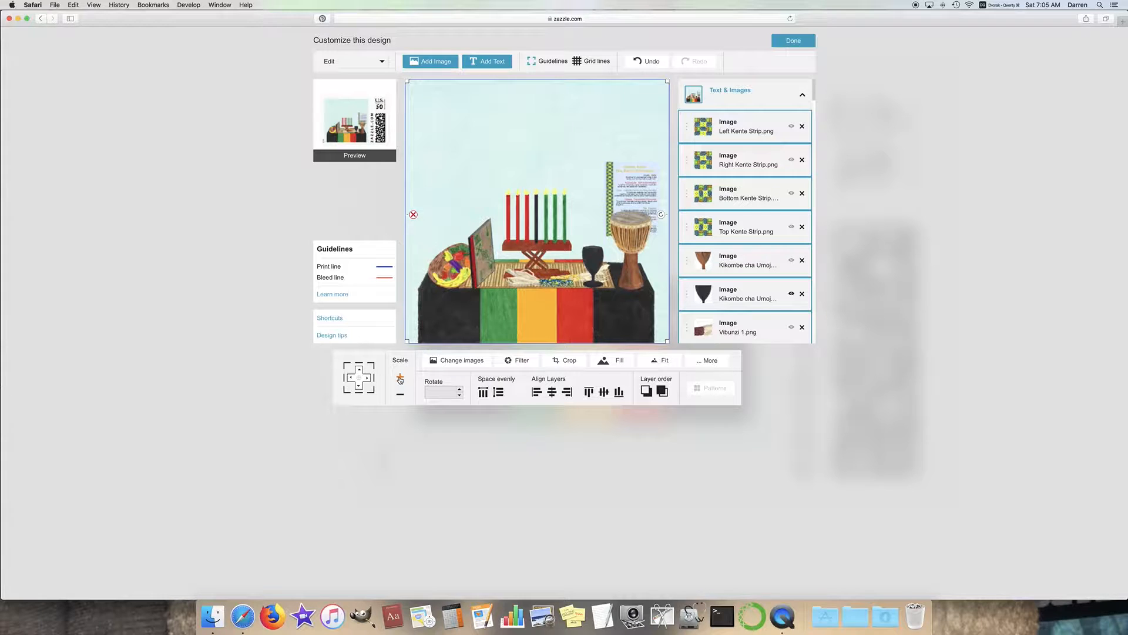
left_click(400, 377)
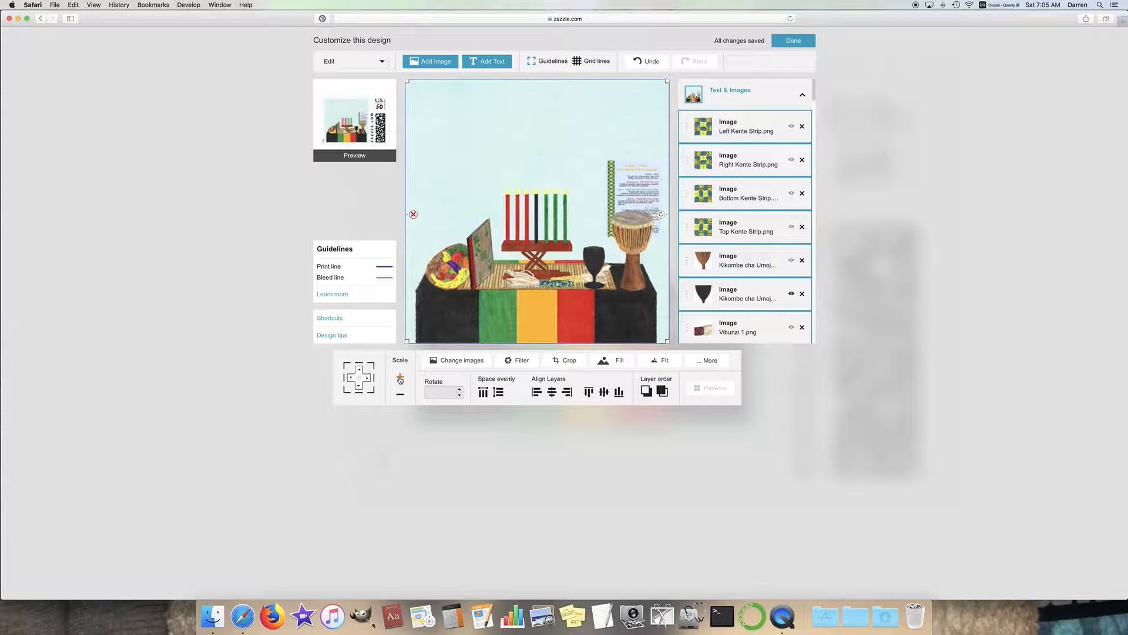
left_click(400, 378)
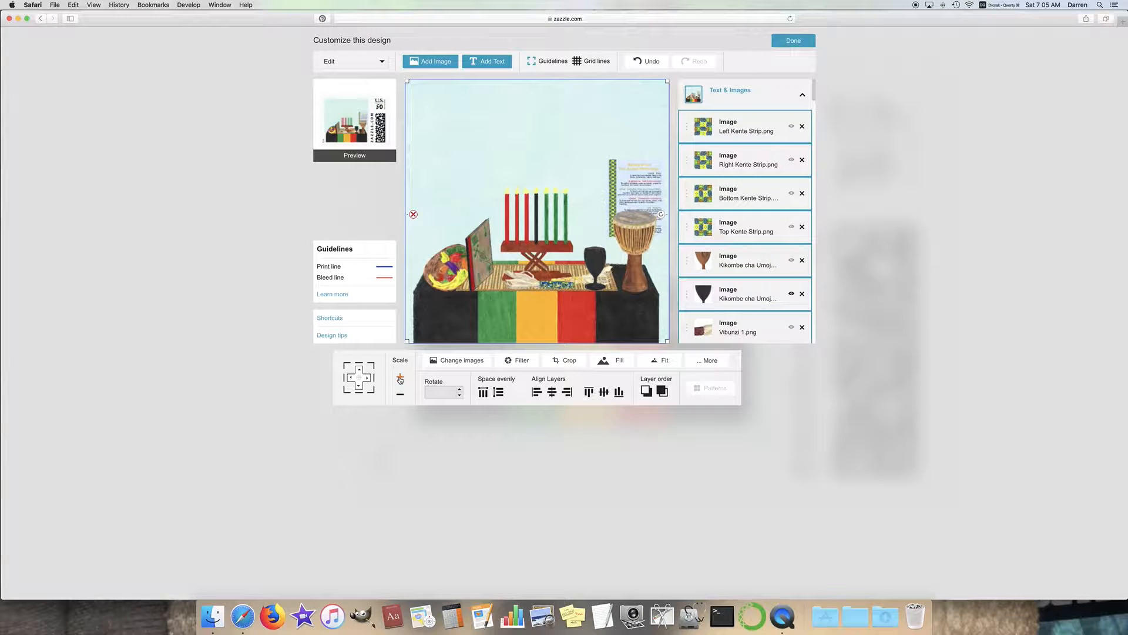
left_click(359, 369)
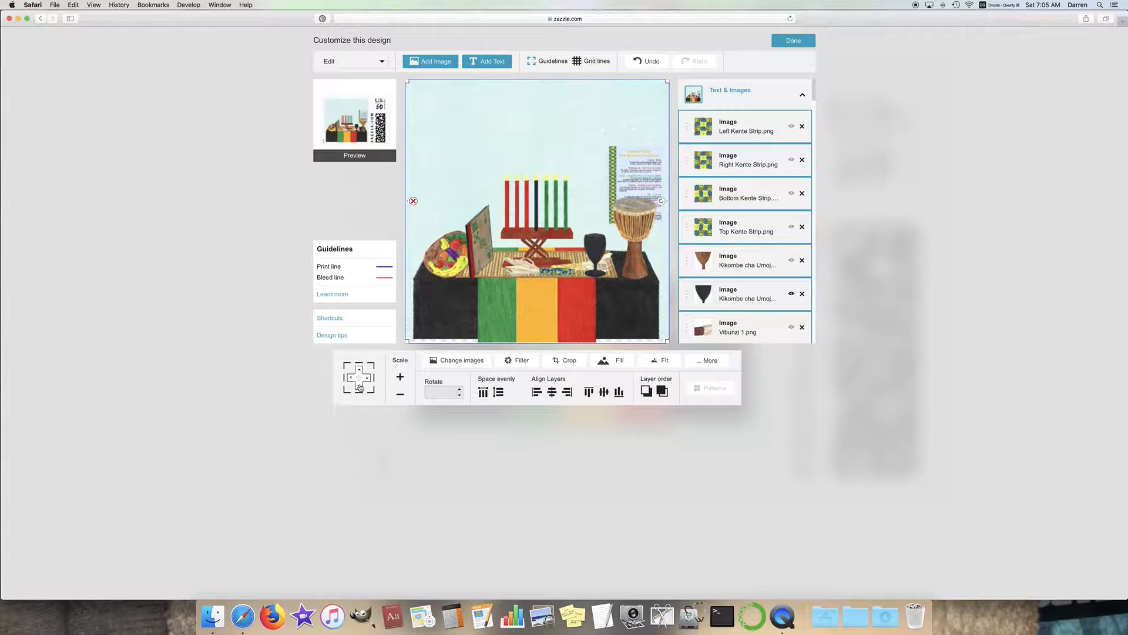
left_click(359, 387)
left_click(359, 388)
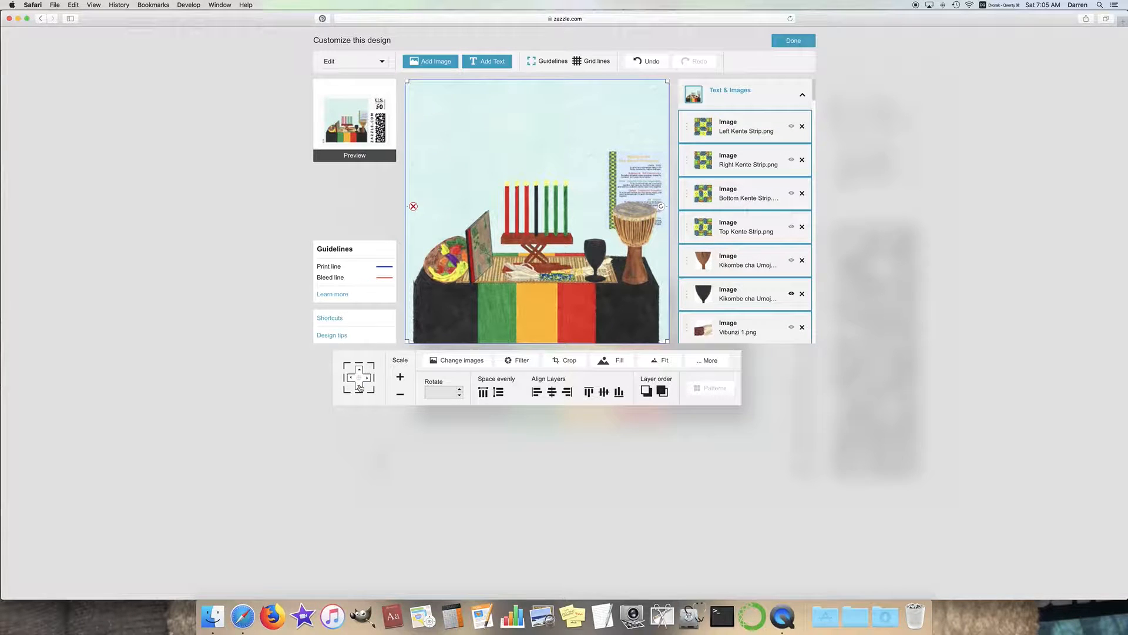
Clear the selection and make the light blue background image fill the whole design area again
left_click(365, 61)
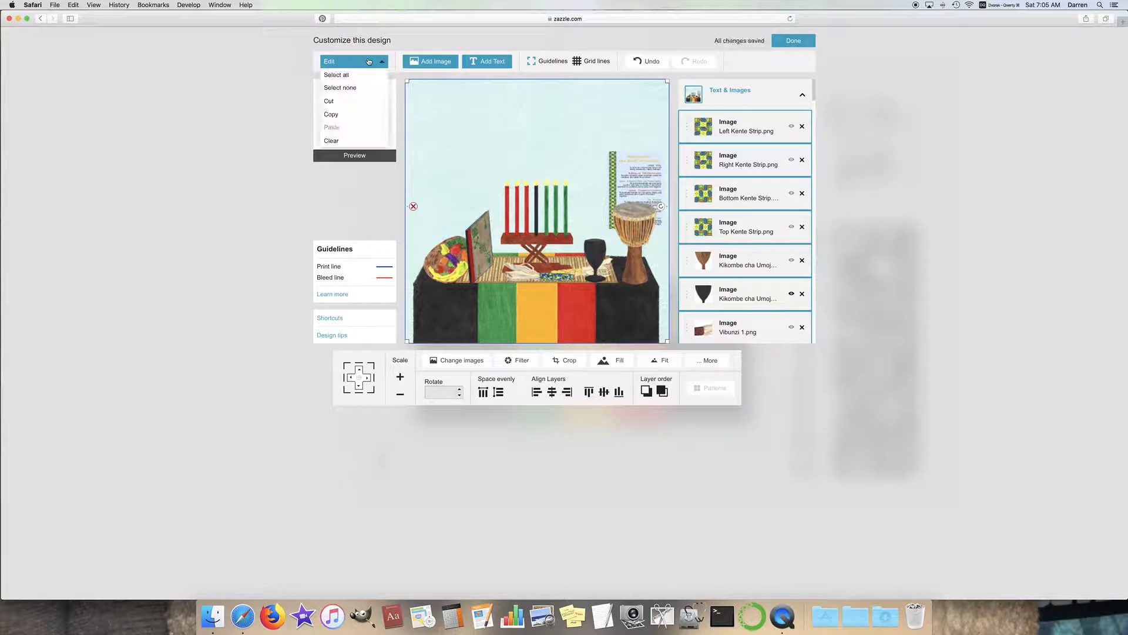
left_click(358, 88)
left_click(504, 129)
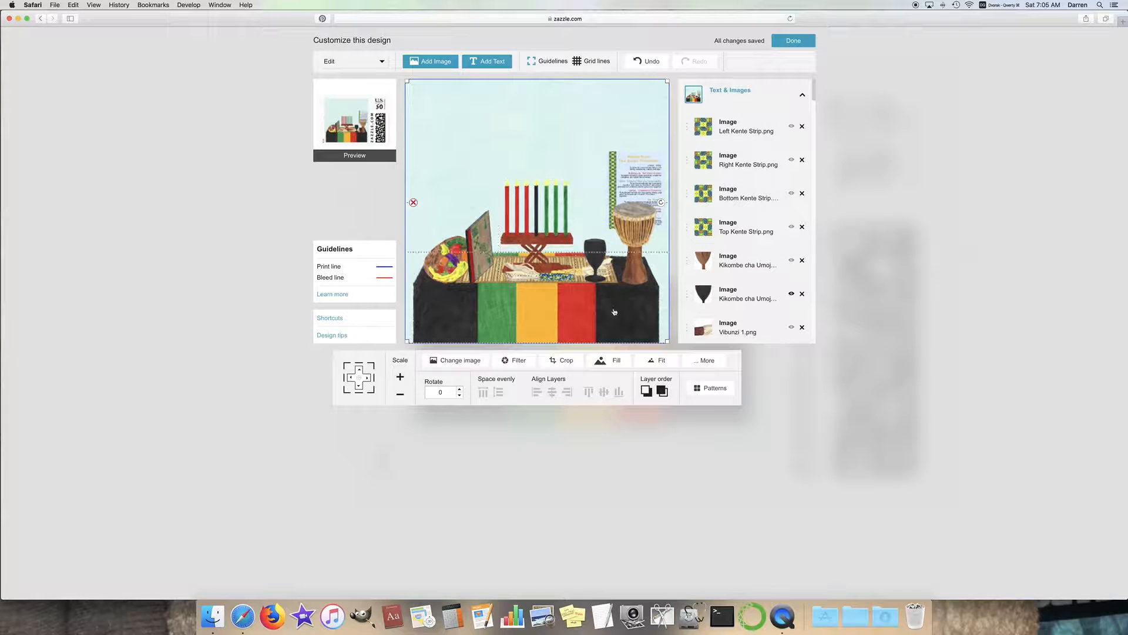
left_click(613, 361)
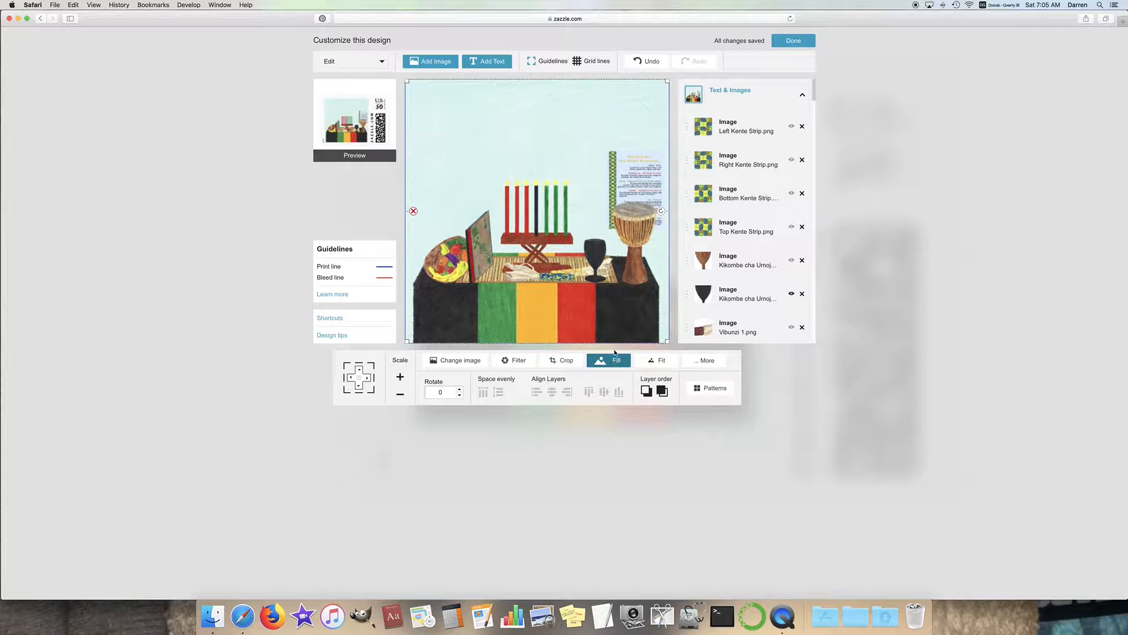
Reposition the Nguzo Saba poster higher on the wall, clear of the drum, and check the stamp's enlarged preview
left_click_drag(627, 164, 604, 140)
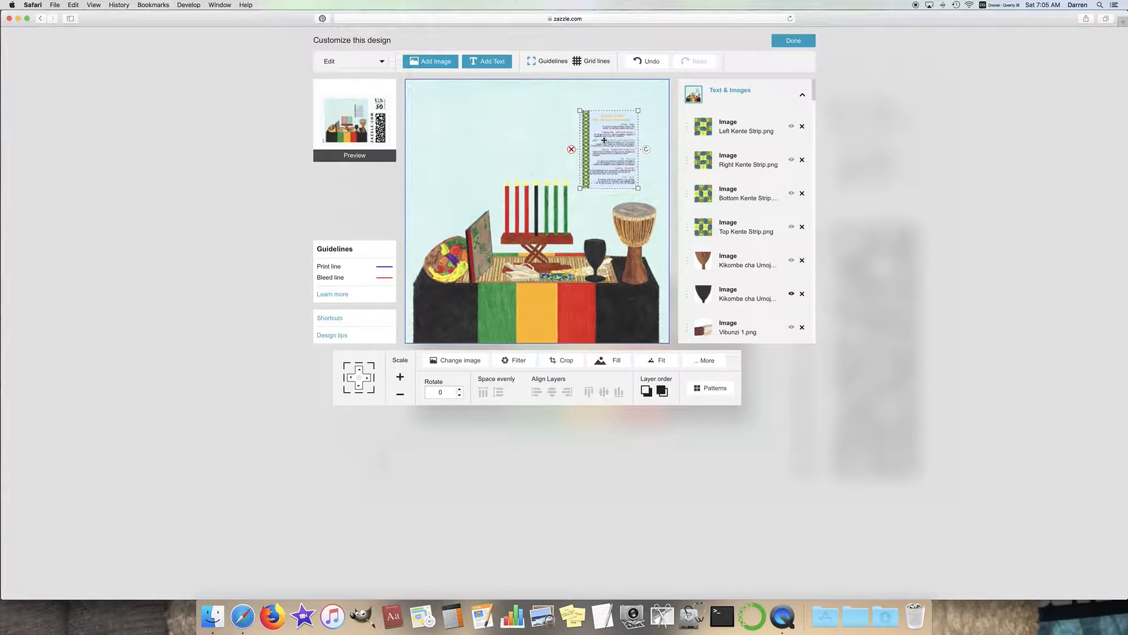
left_click(354, 120)
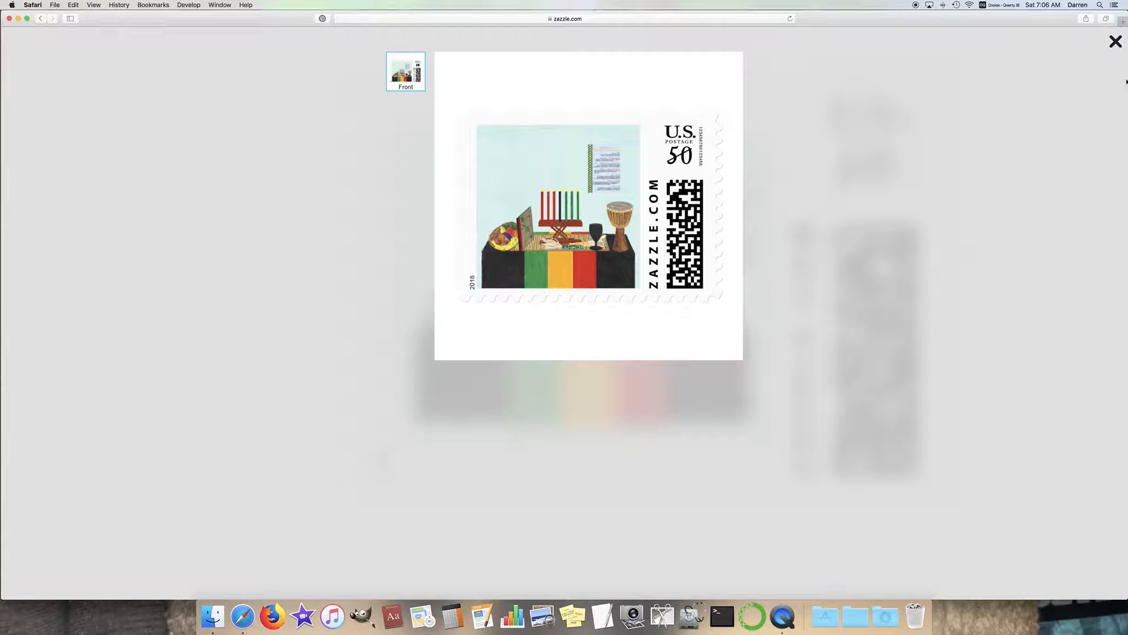
Close the stamp's enlarged preview, go back to the product listing and open the Gather 'Round Kwanzaa Creations Nguzo Saba Mug
left_click(1116, 41)
left_click(40, 19)
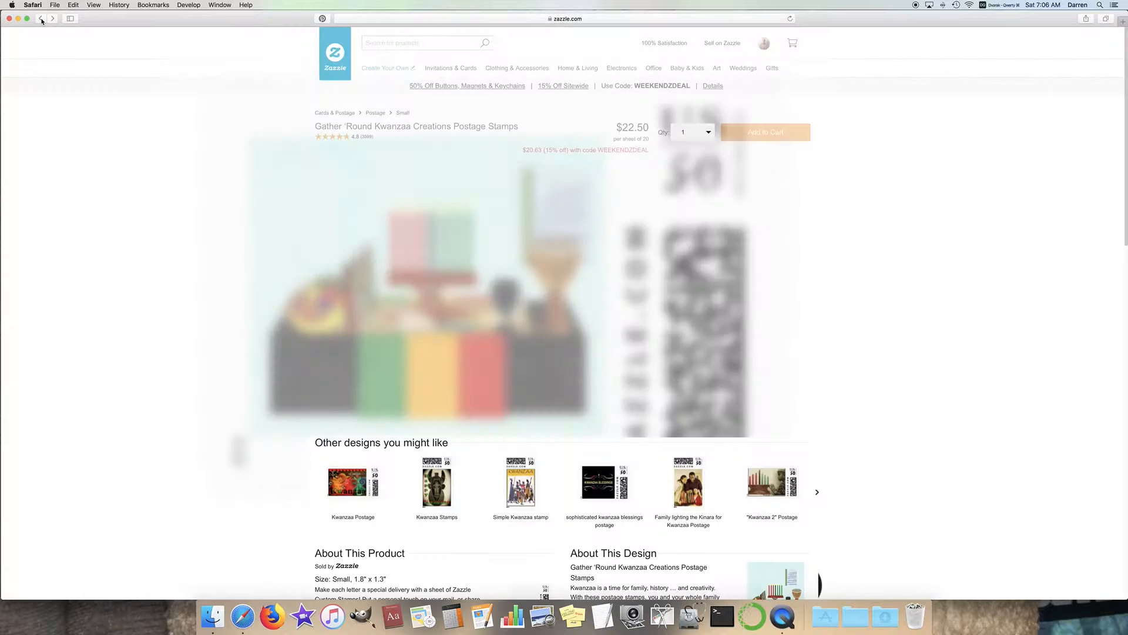
scroll(106, 159, "up", 5)
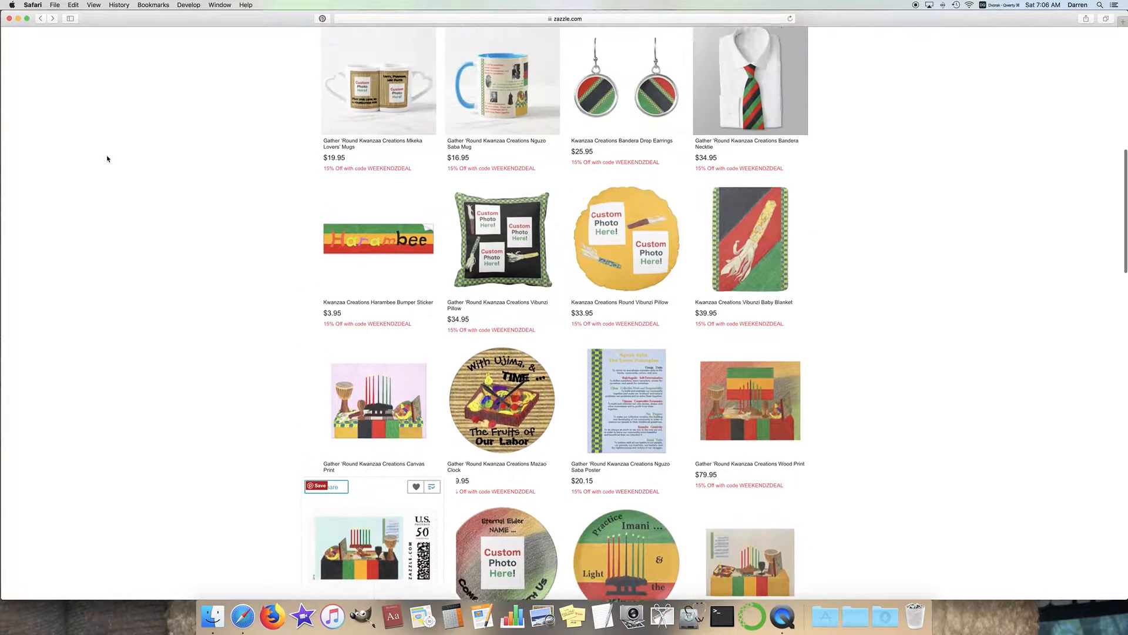
left_click(507, 142)
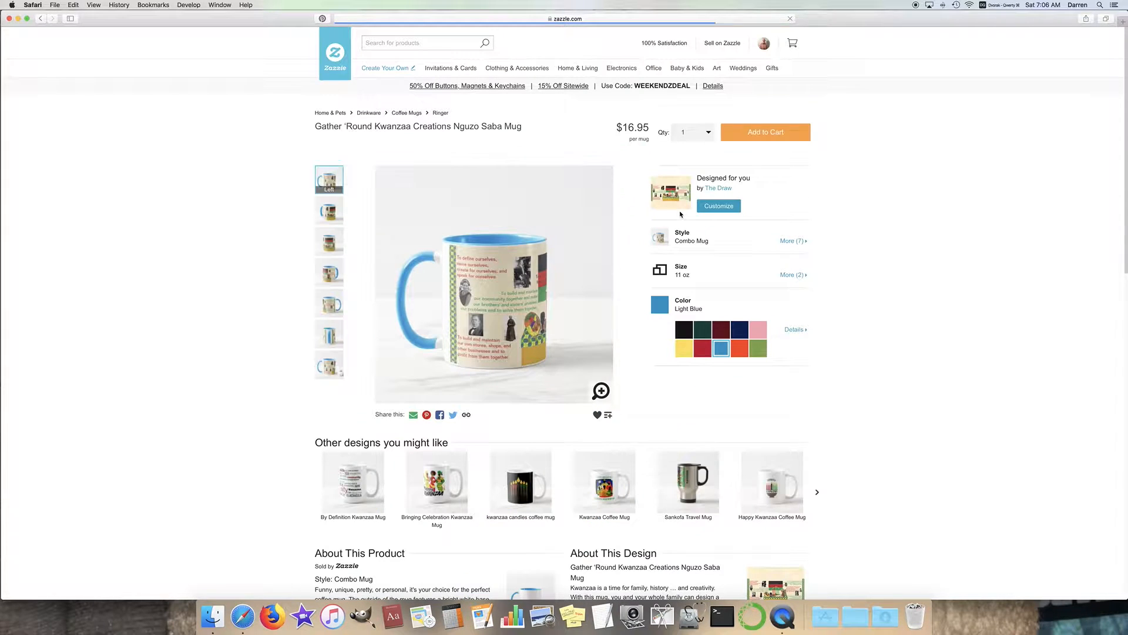
Change the Combo Mug's size to 15 oz and open its design for customization
left_click(792, 274)
left_click(738, 229)
left_click(838, 238)
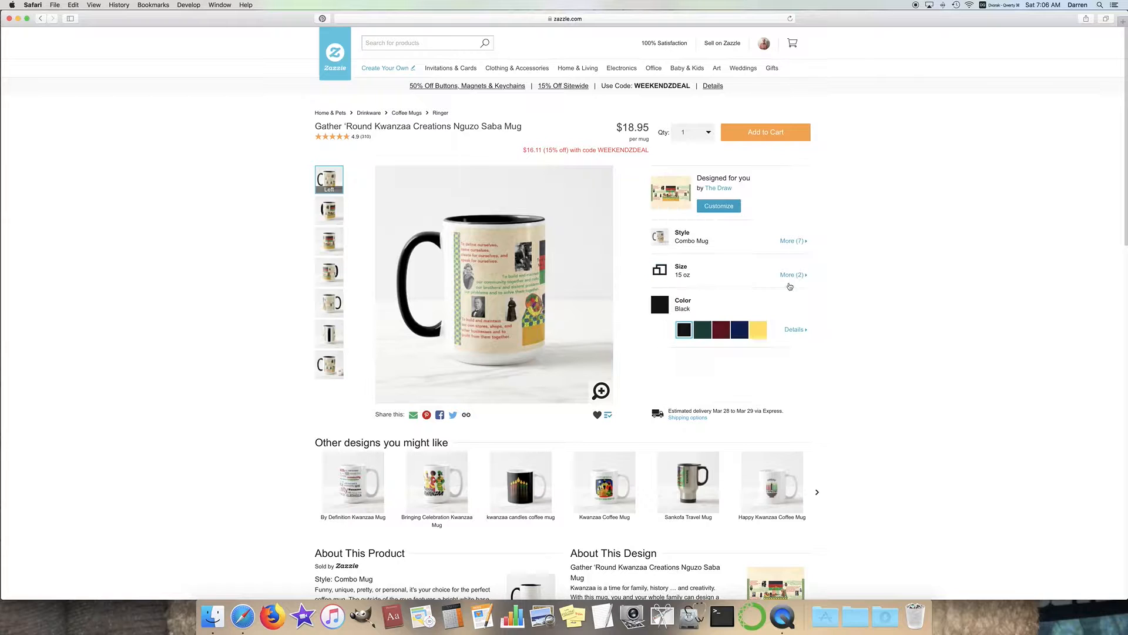
left_click(712, 207)
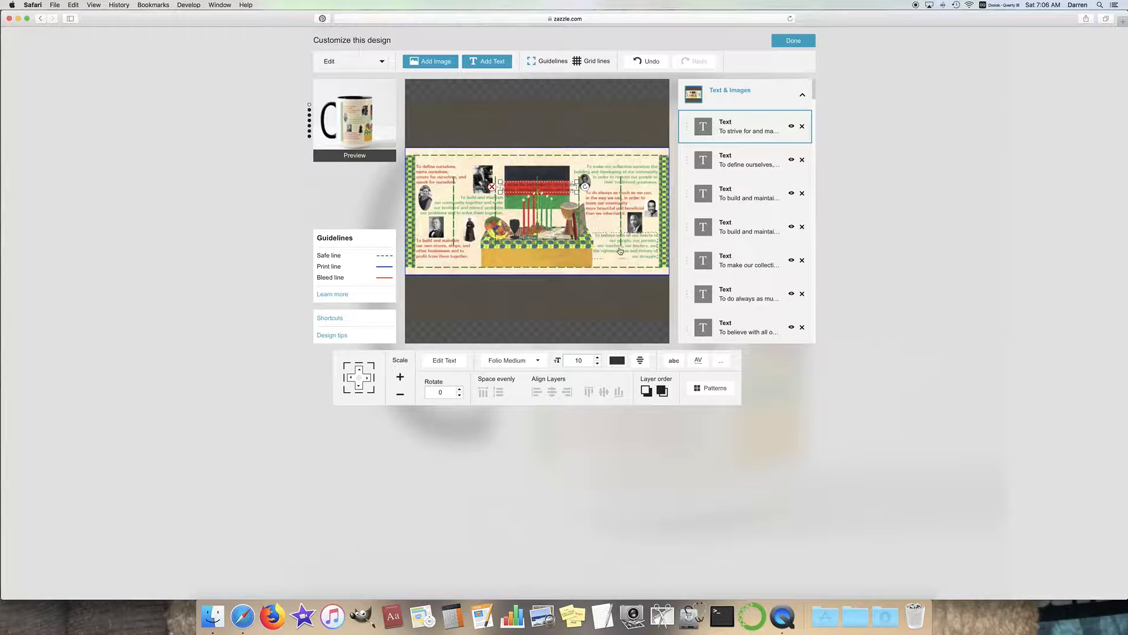
Select the Gold Table.png and Kente Spread.png layers together in the mug design
scroll(758, 235, "down", 10)
scroll(763, 235, "down", 10)
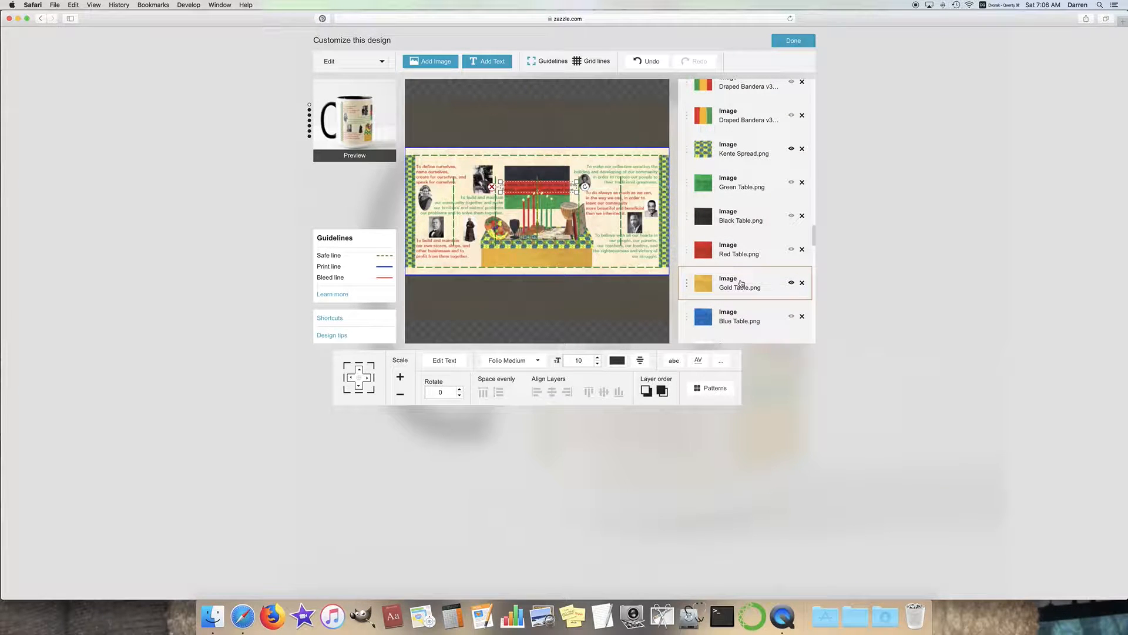
left_click(742, 284)
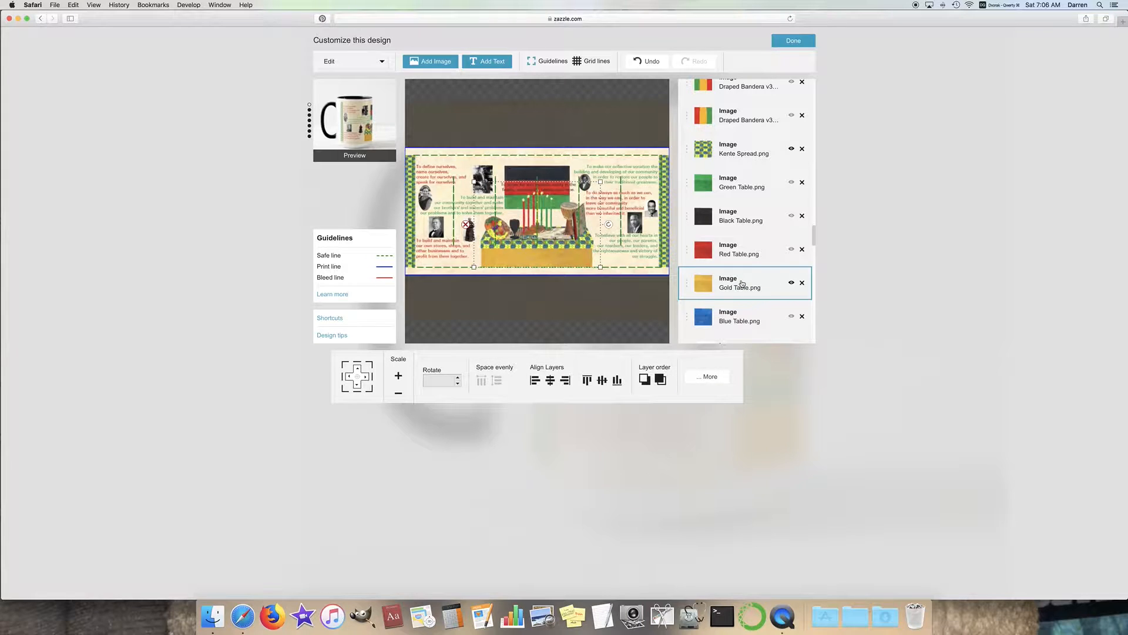
scroll(754, 276, "up", 2)
left_click(750, 211, "super")
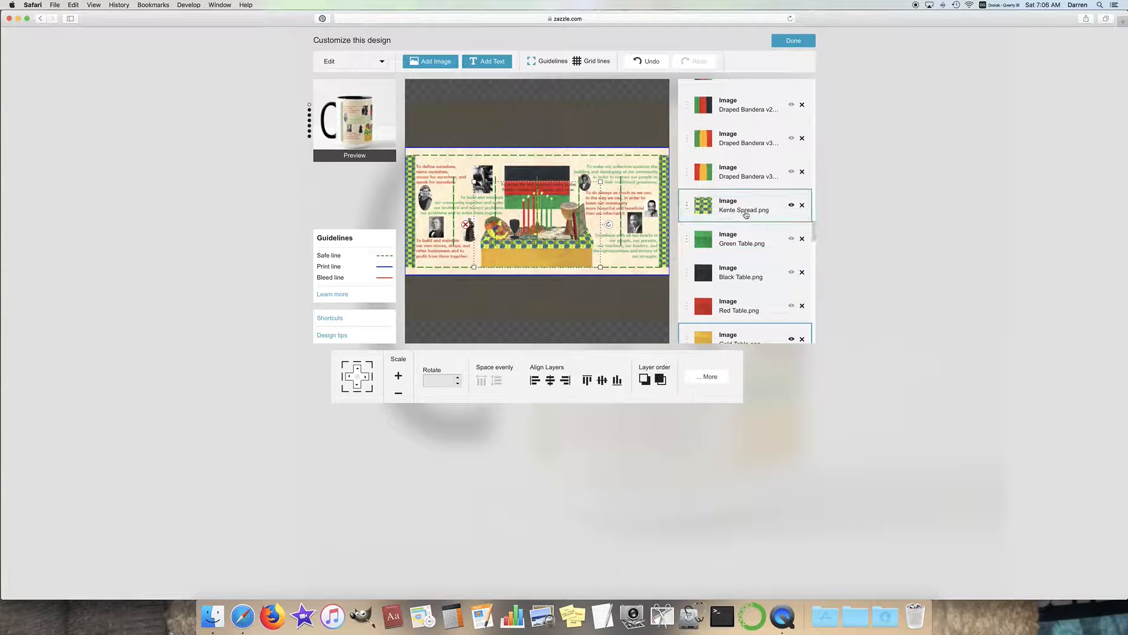
scroll(739, 220, "up", 1)
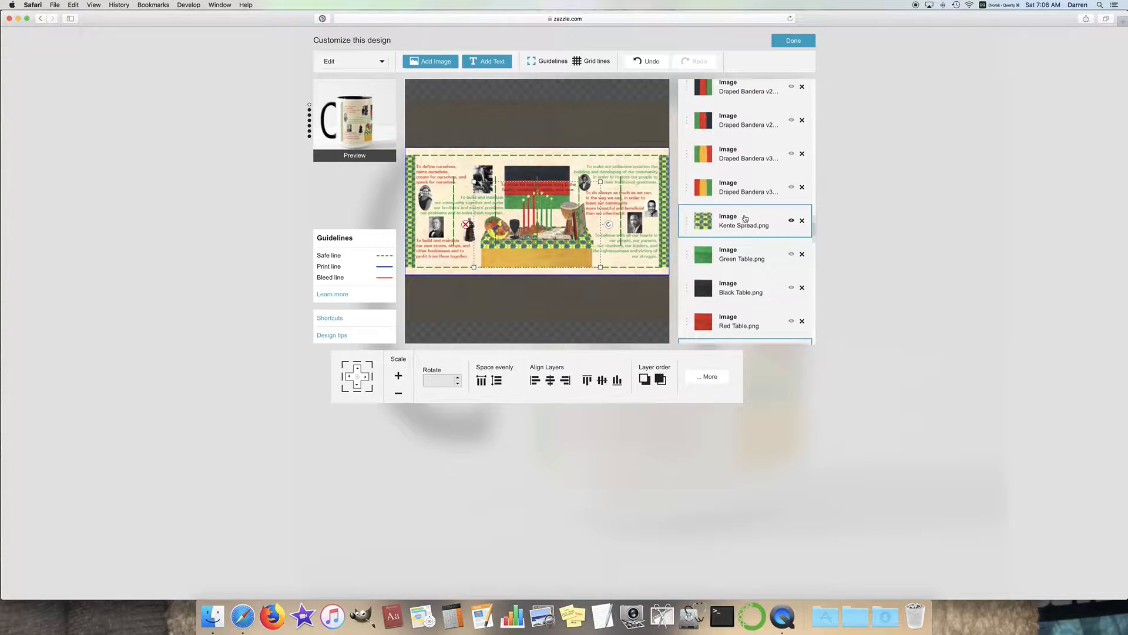
Add the Mkeka 1.png, Zawadi Djembe.png and visible Zawadi standing book layers to the selection
scroll(746, 229, "up", 6)
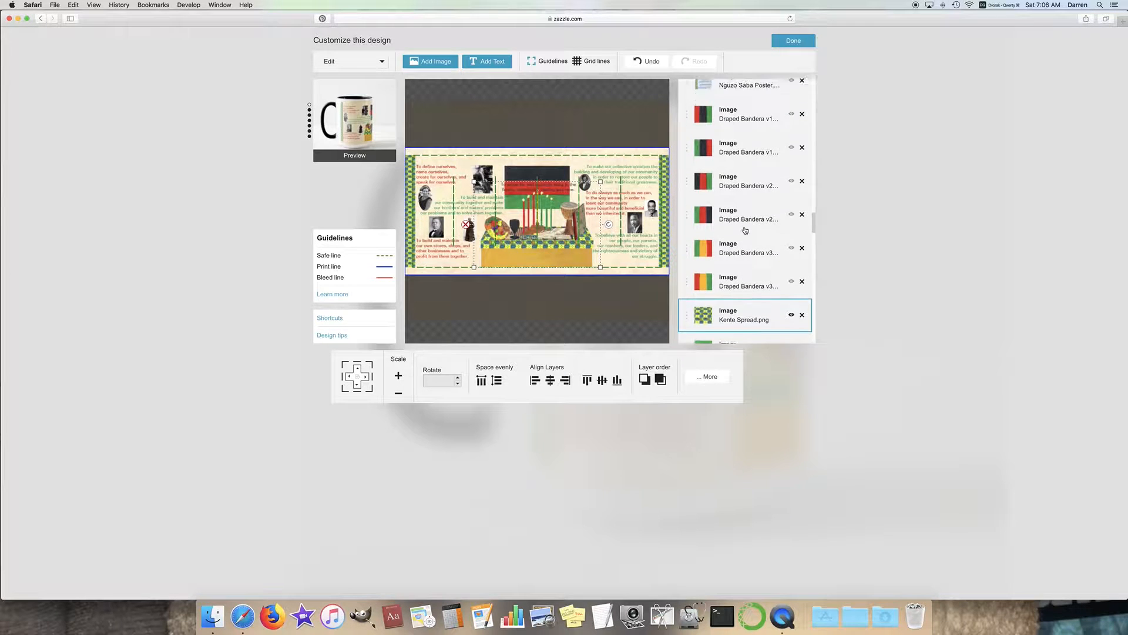
scroll(745, 230, "up", 4)
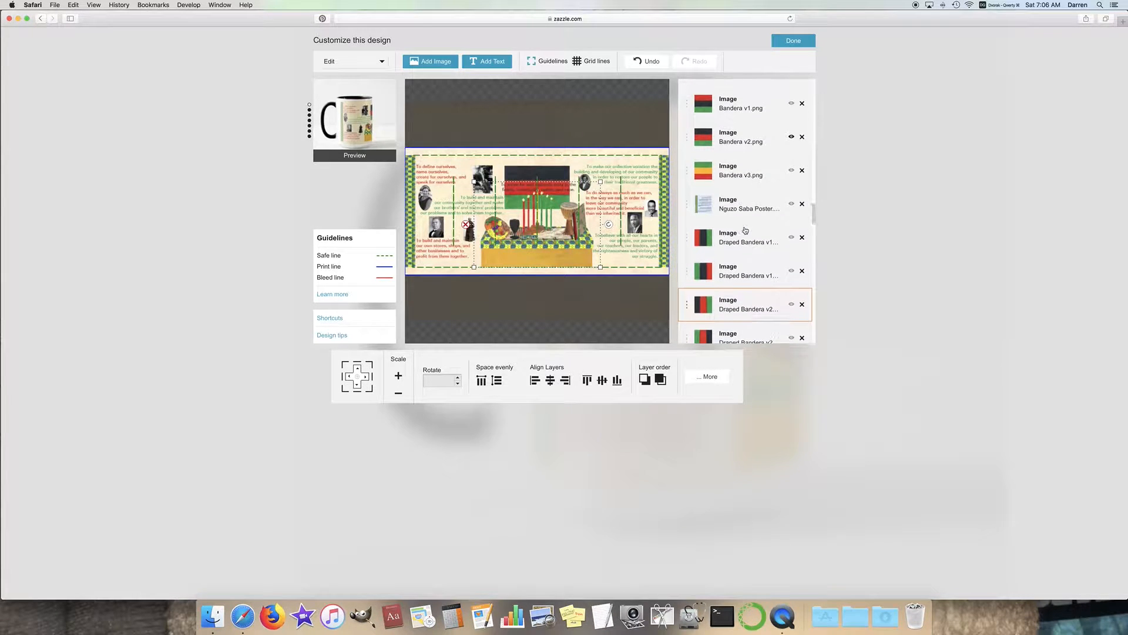
scroll(745, 229, "up", 4)
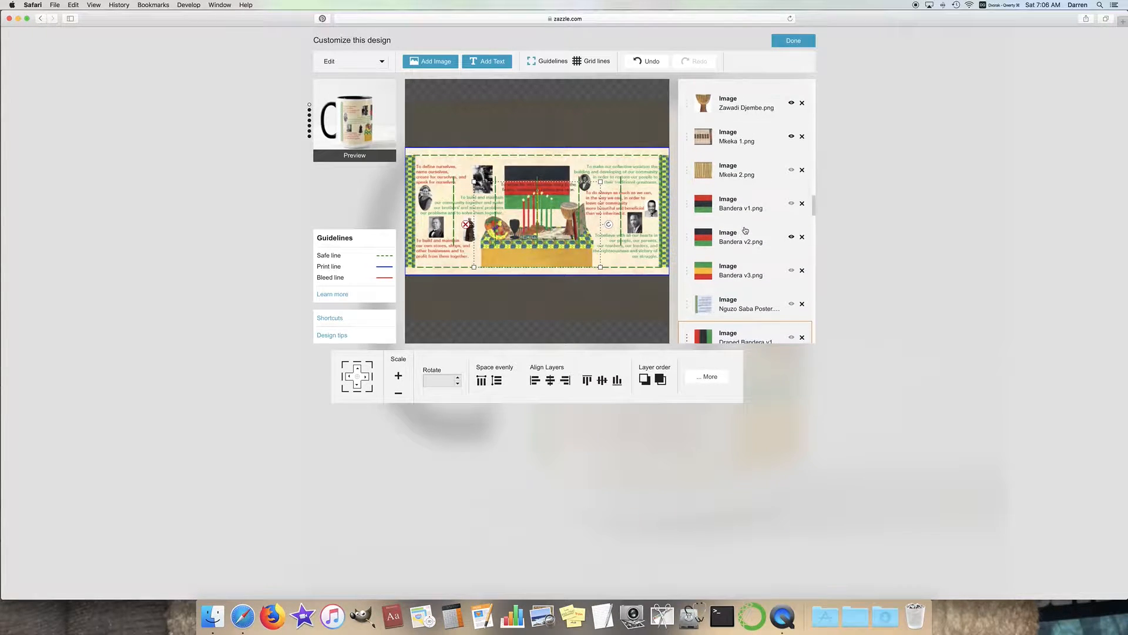
scroll(742, 178, "up", 3)
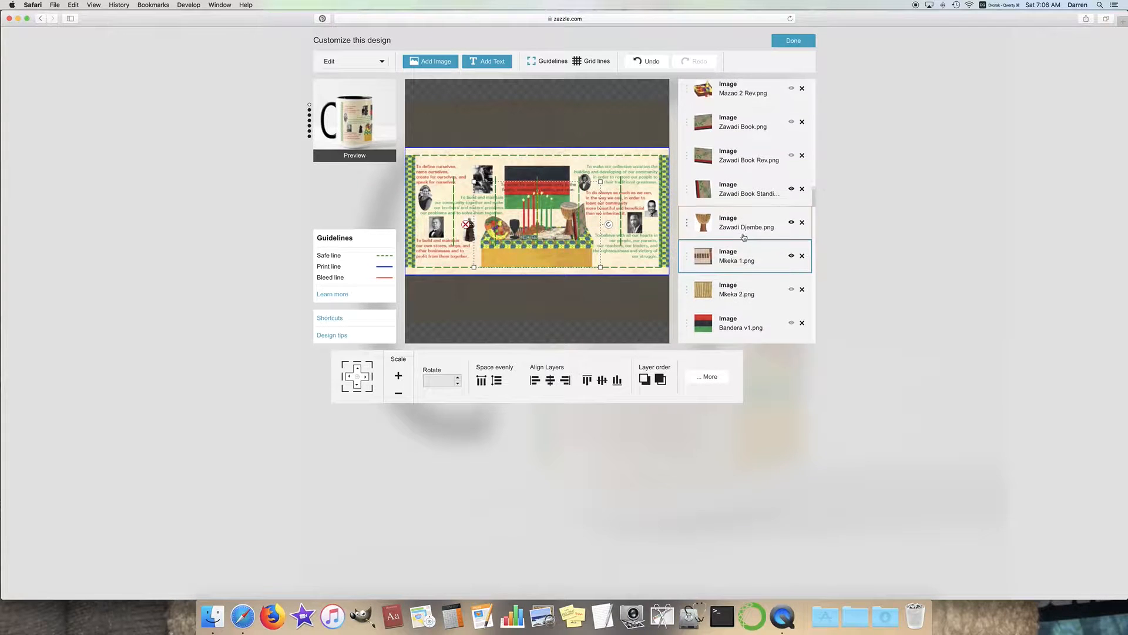
left_click(743, 201, "shift")
Extend the selection with the Mazao 1.png fruit, the Kinara 1 gold candle layer and the seven candle flame layers
scroll(764, 203, "up", 2)
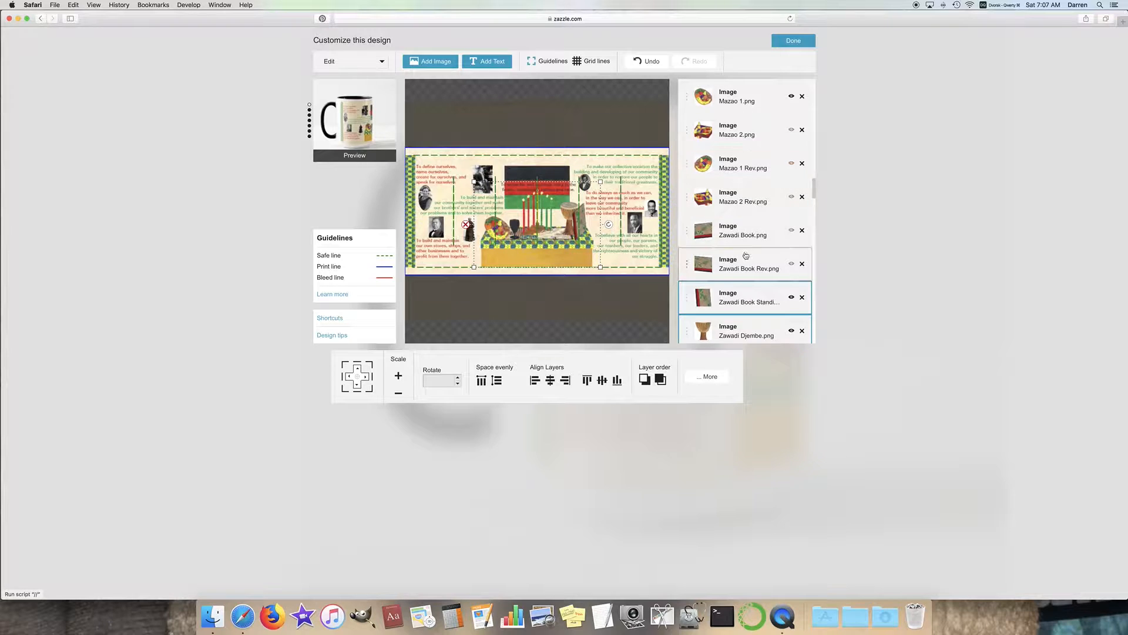
scroll(765, 227, "up", 2)
left_click(793, 172, "shift")
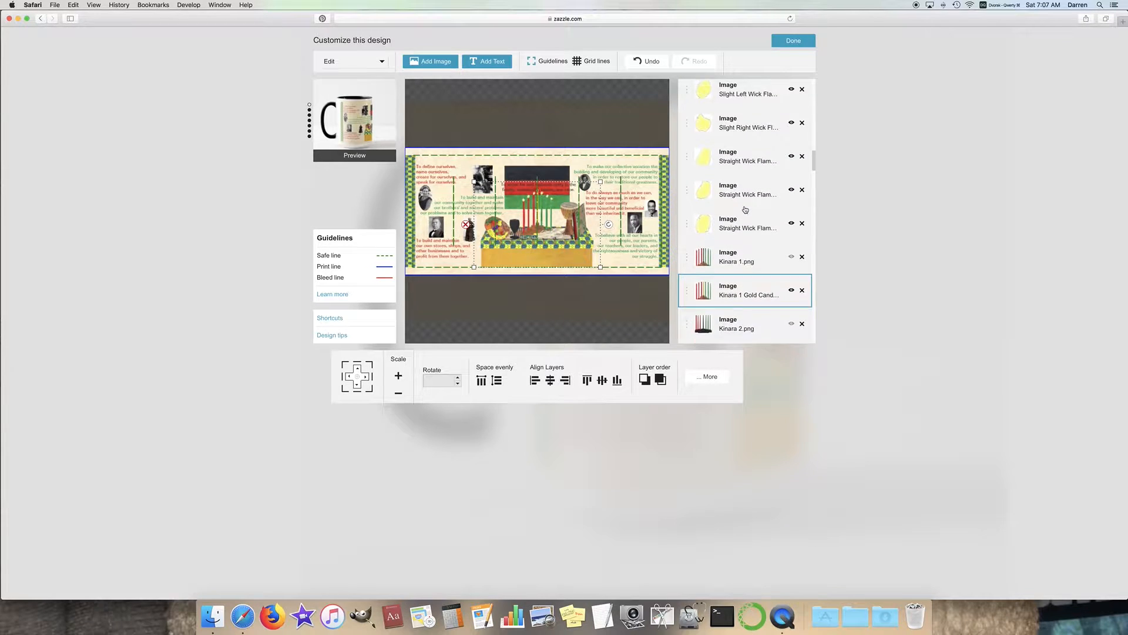
scroll(744, 210, "up", 1)
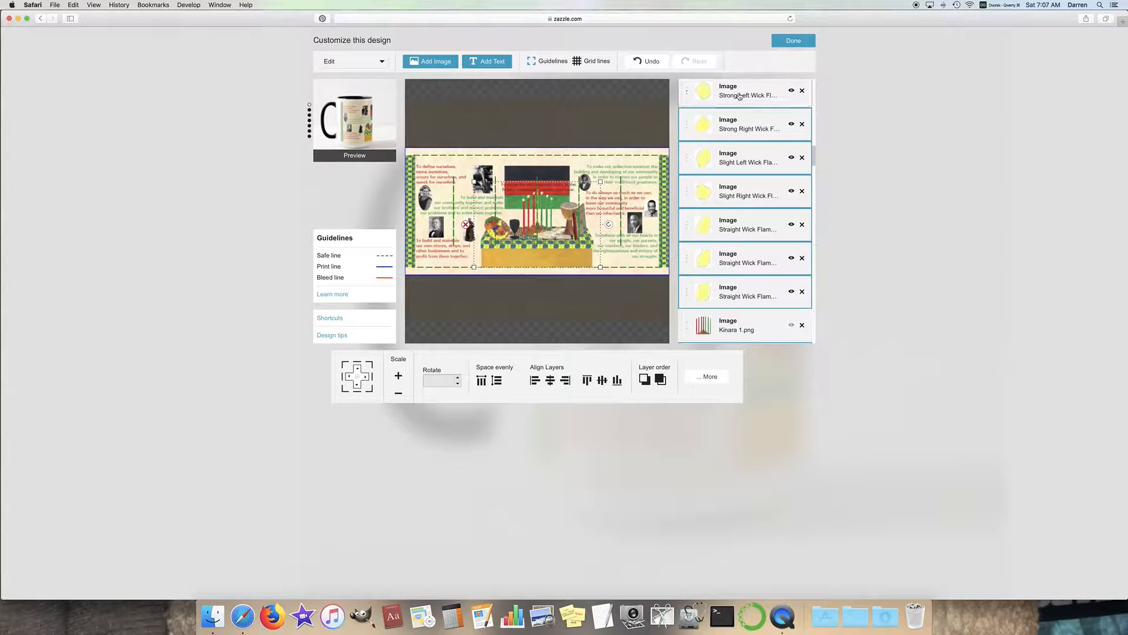
Add the visible Vibunzi layers, the black Kikombe cha Umoja cup and the central "To strive for" text to the selection
scroll(744, 194, "up", 5)
scroll(748, 225, "up", 5)
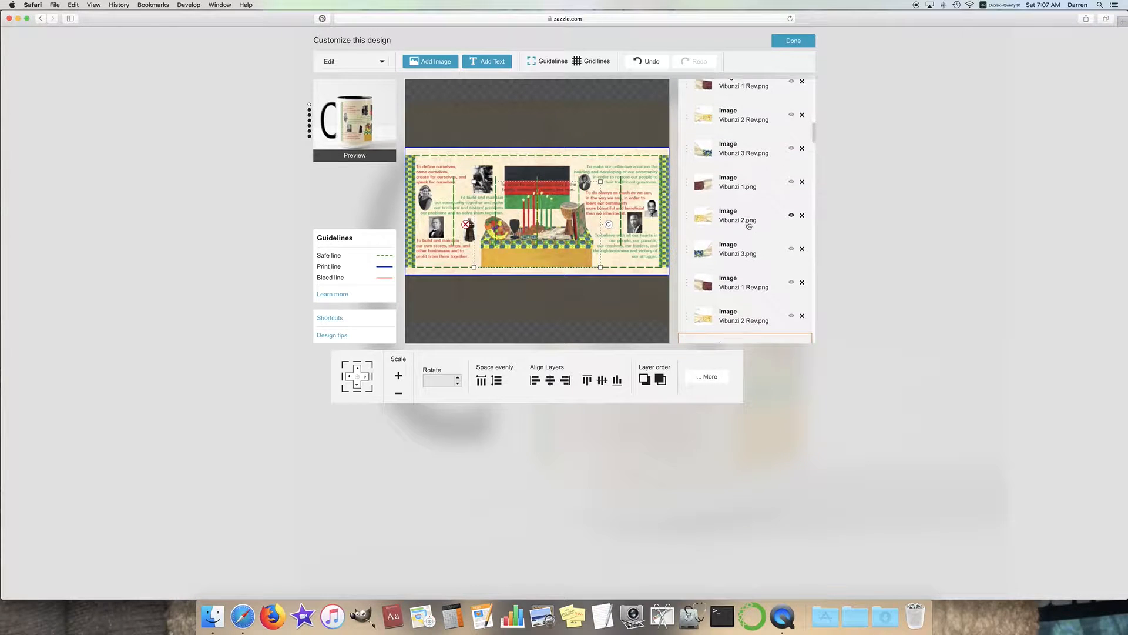
scroll(748, 225, "up", 5)
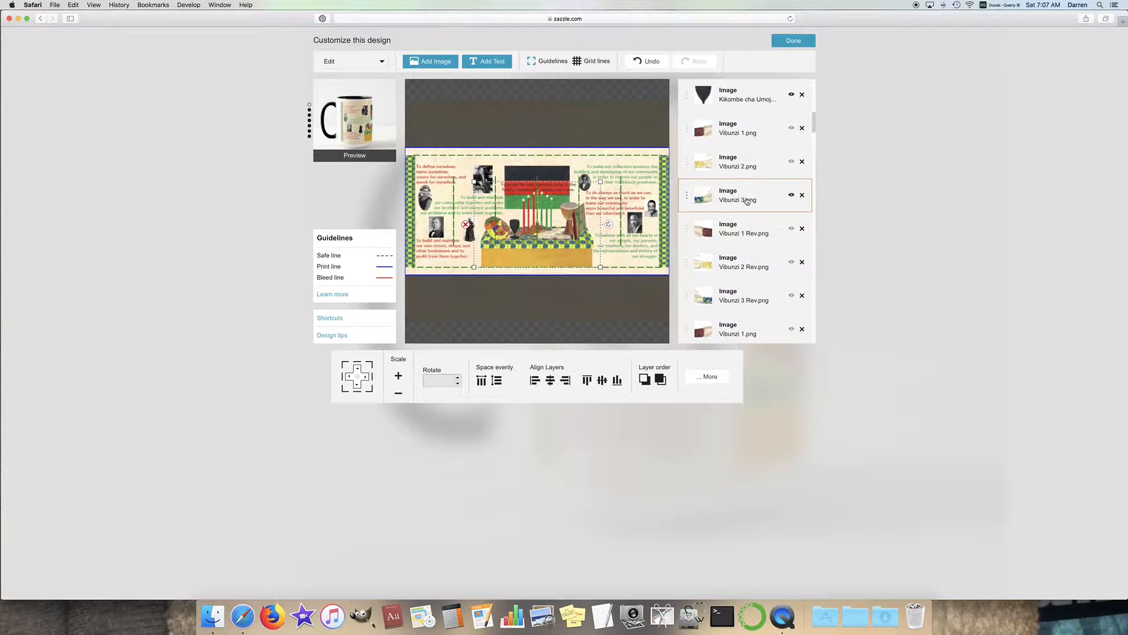
scroll(749, 211, "up", 6)
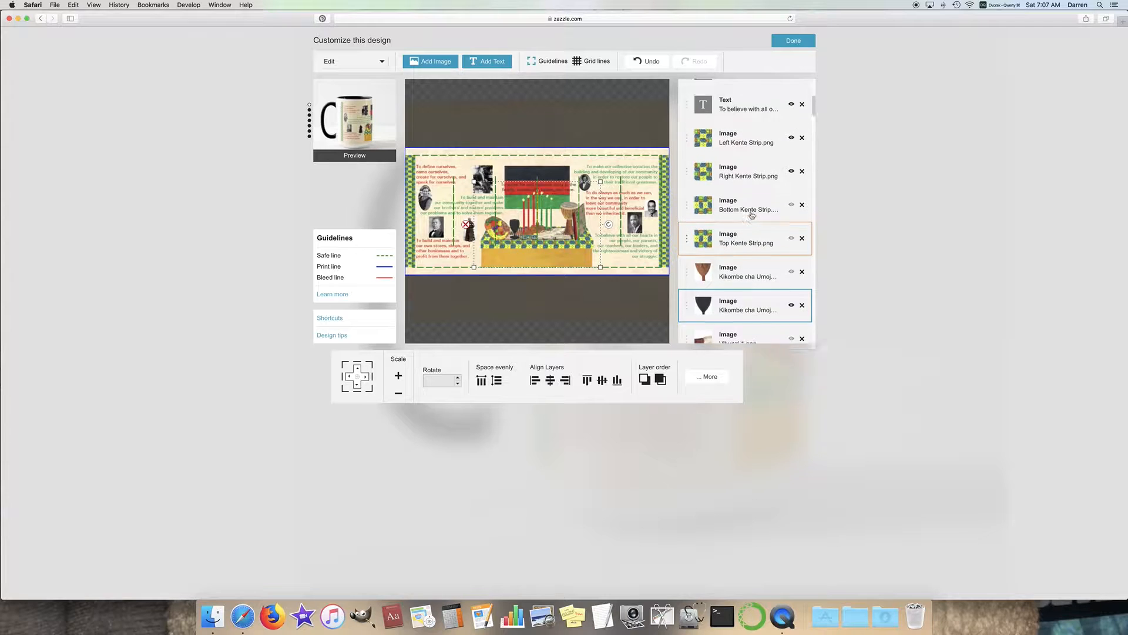
scroll(755, 246, "up", 2)
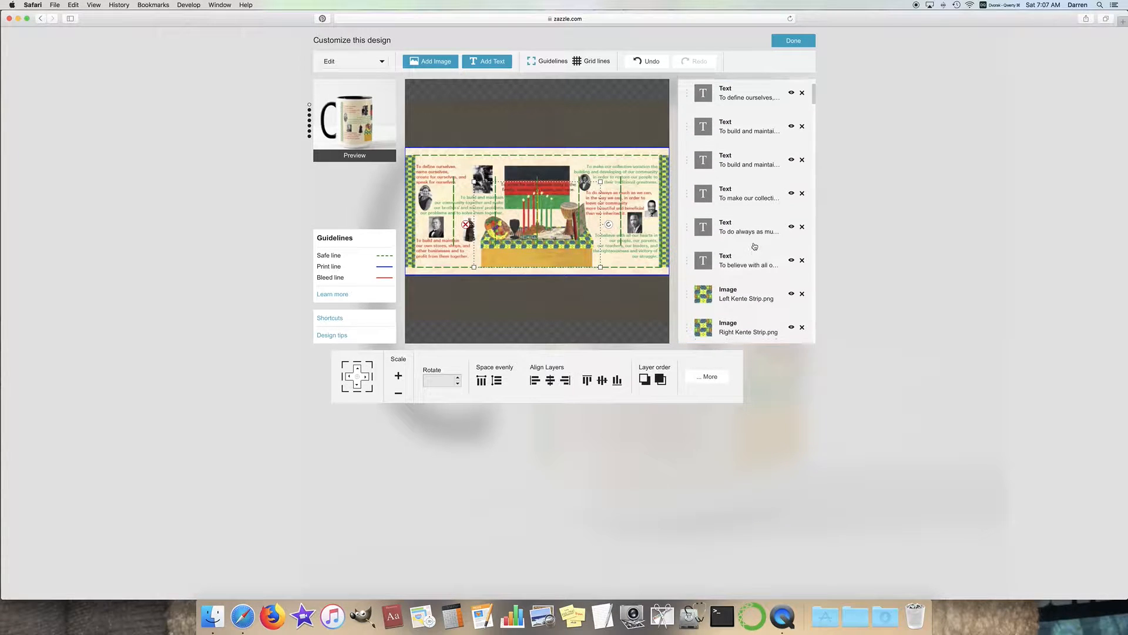
Nudge the selected table setting down until the gold table meets the lower print line, and clear the selection
left_click(357, 388)
left_click(357, 388)
left_click(357, 388)
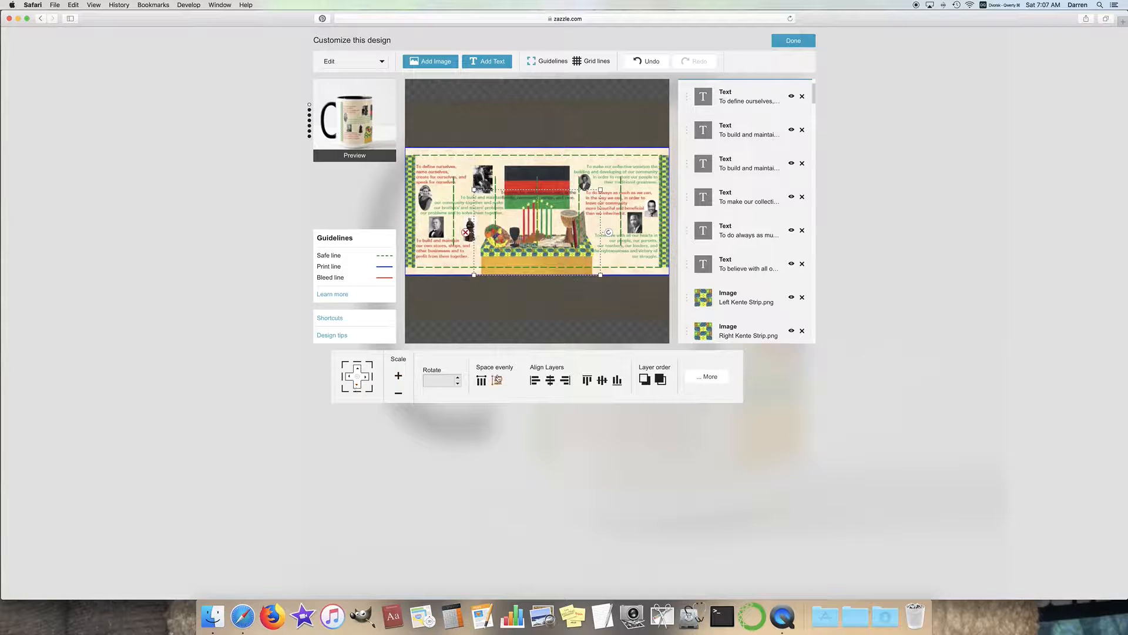
left_click(545, 340)
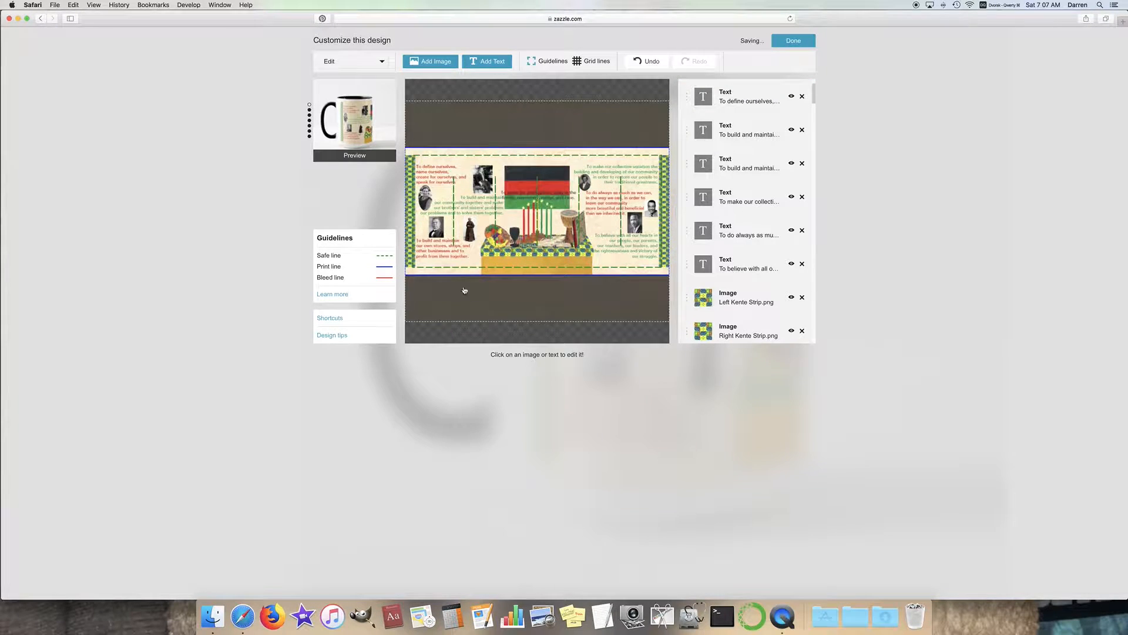
Scale up the Left Kente Strip to span the print height and align it with the design's left edge
left_click(412, 230)
left_click(400, 376)
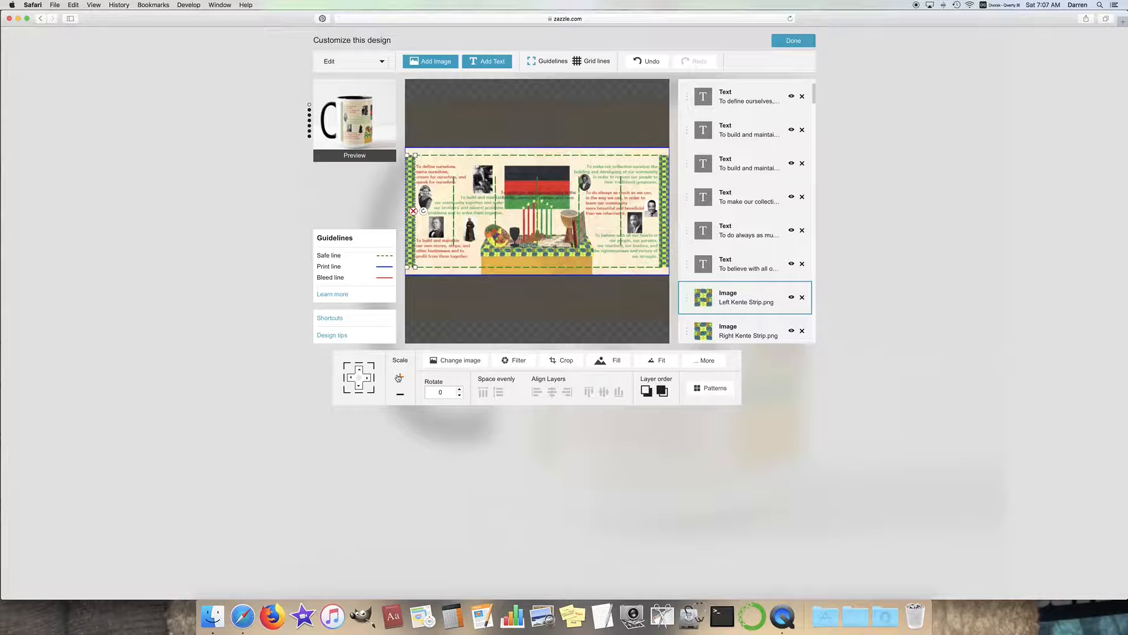
left_click(400, 376)
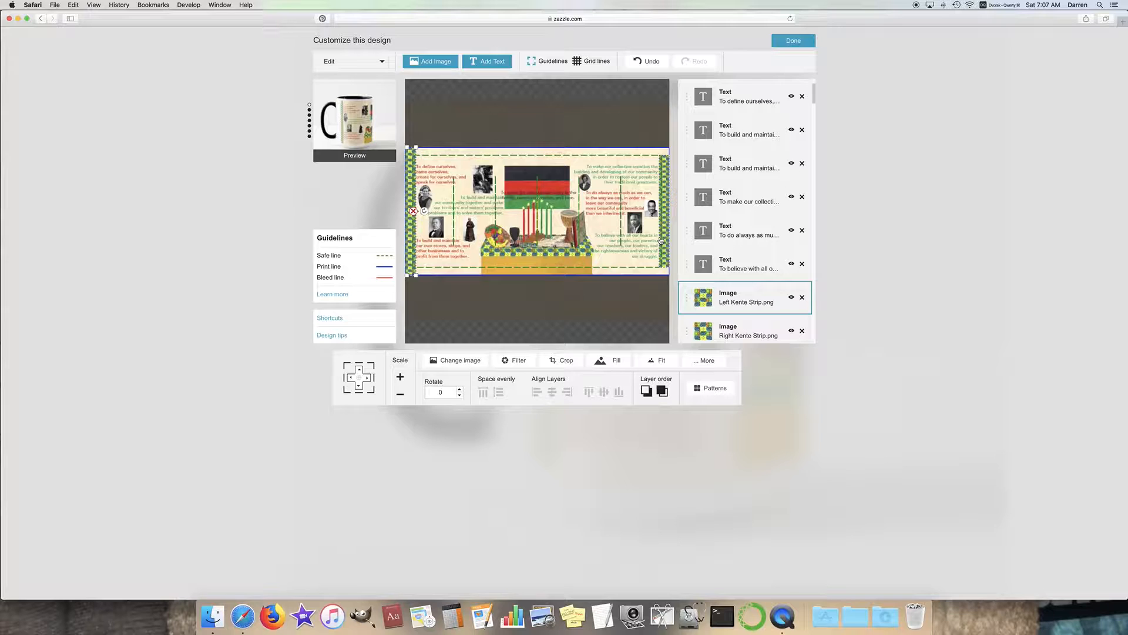
left_click(344, 381)
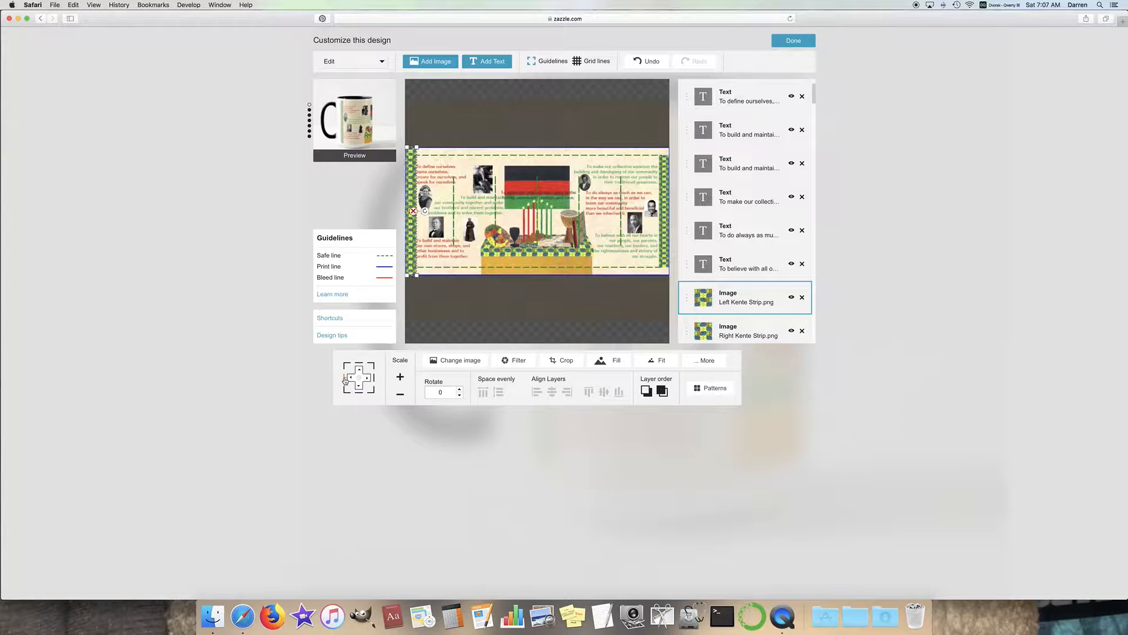
Scale up the Right Kente Strip until it spans the full print height, and deselect it
left_click(665, 209)
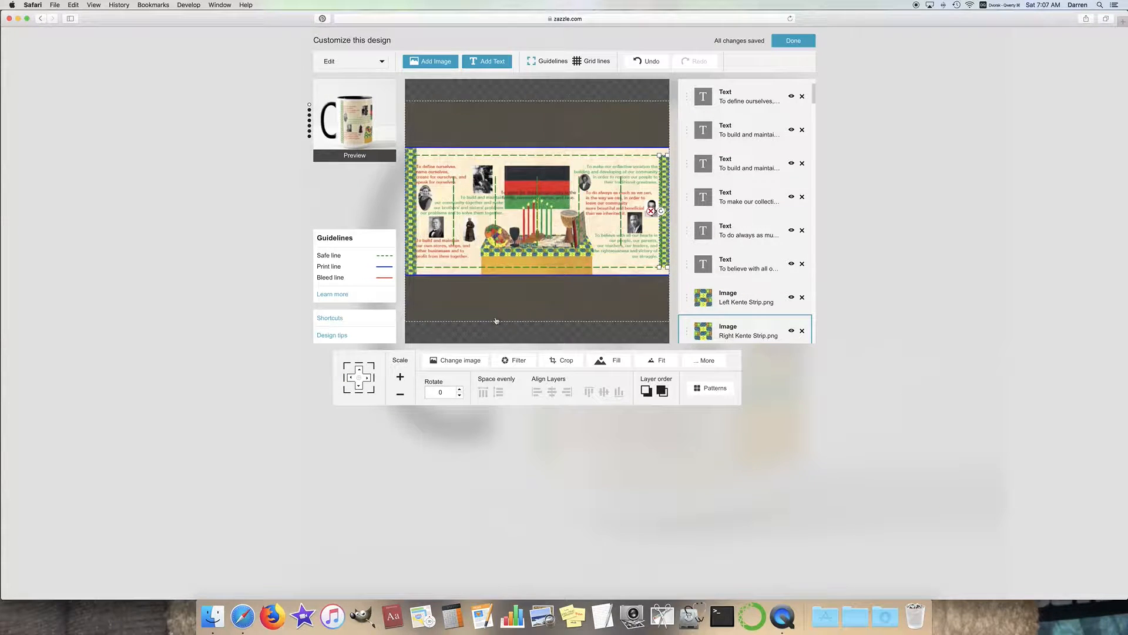
left_click(401, 378)
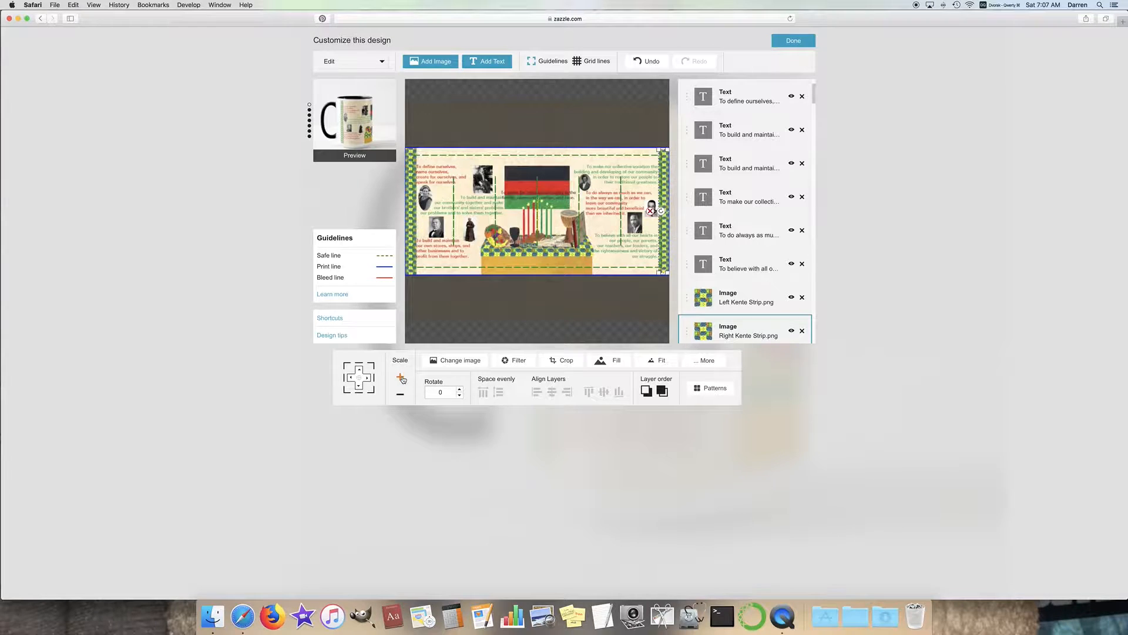
left_click(401, 377)
left_click(401, 378)
left_click(402, 377)
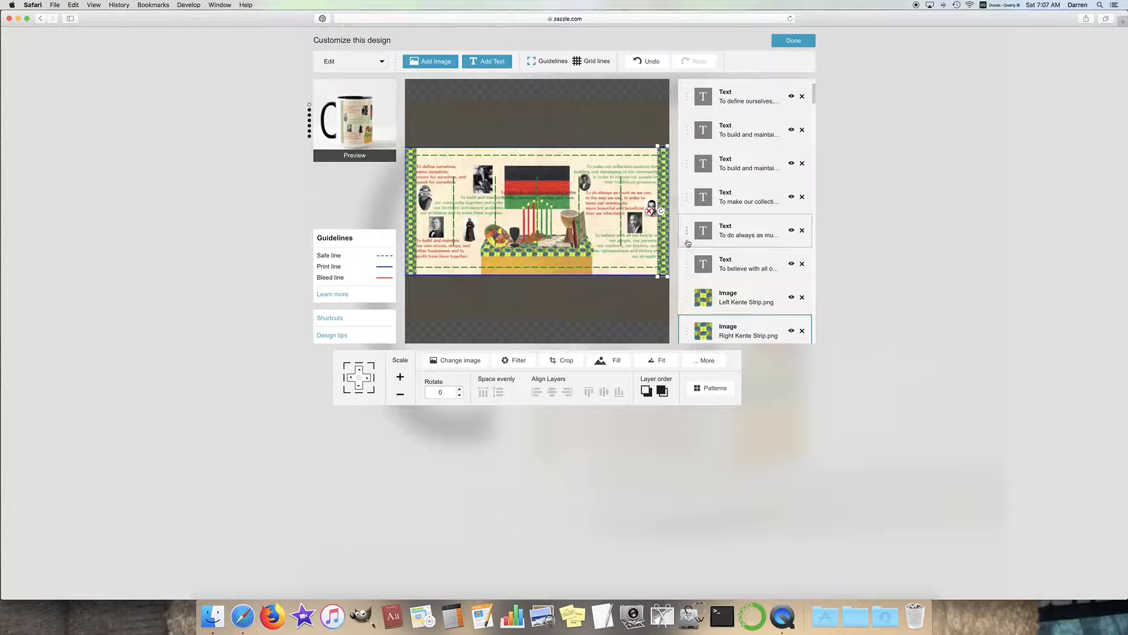
left_click(543, 99)
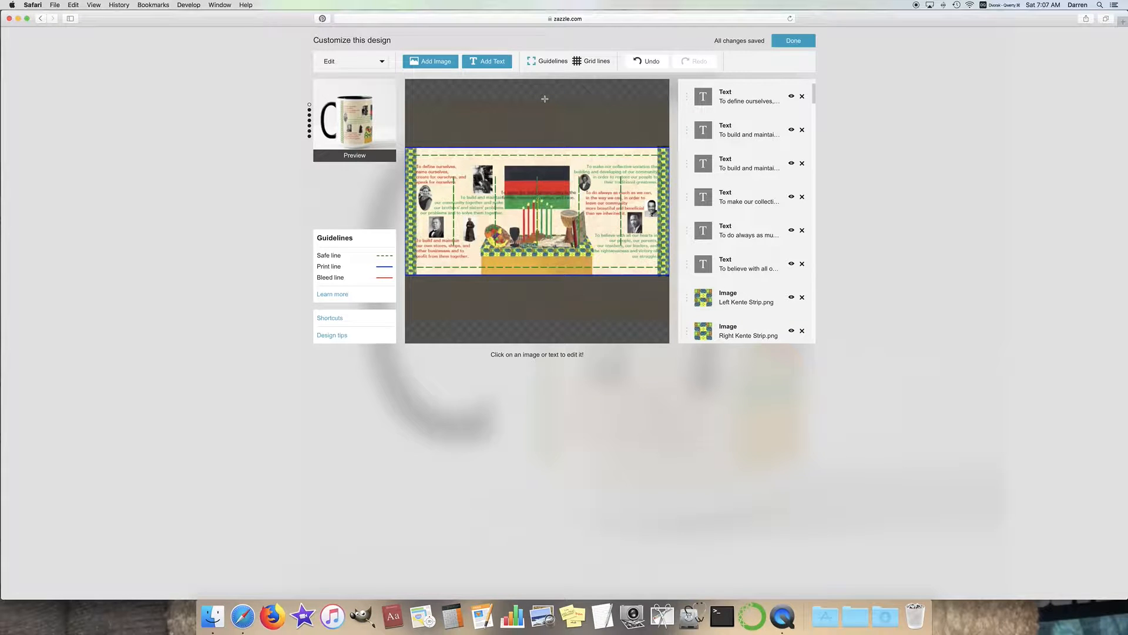
Nudge the central "To strive for" text up over the bandera flag and deselect it
left_click(521, 196)
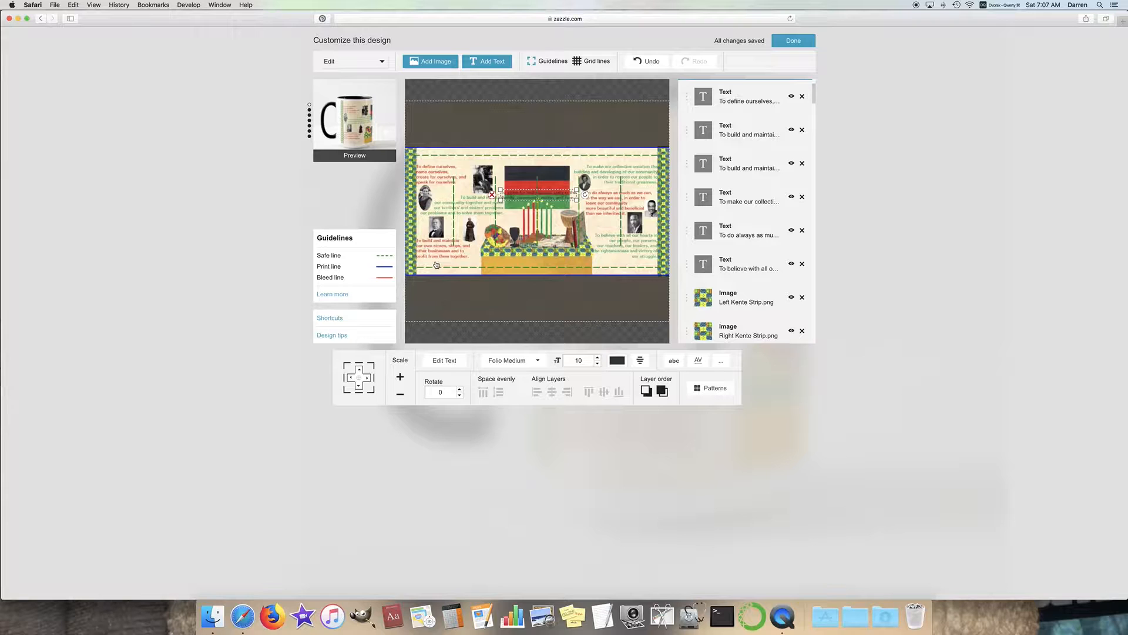
left_click(360, 370)
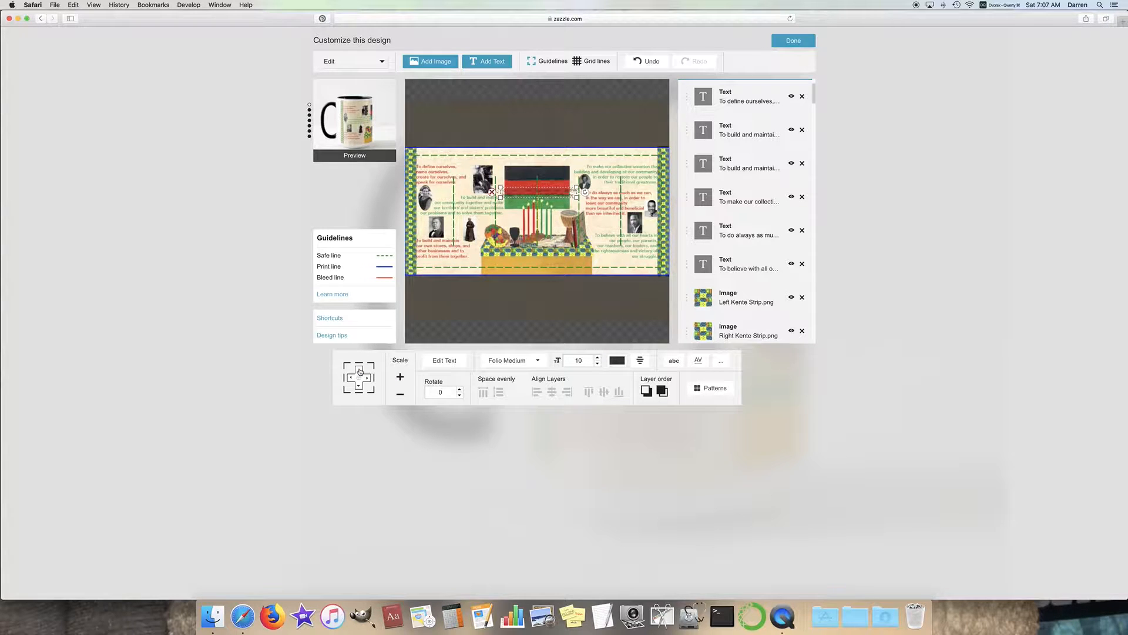
left_click(546, 95)
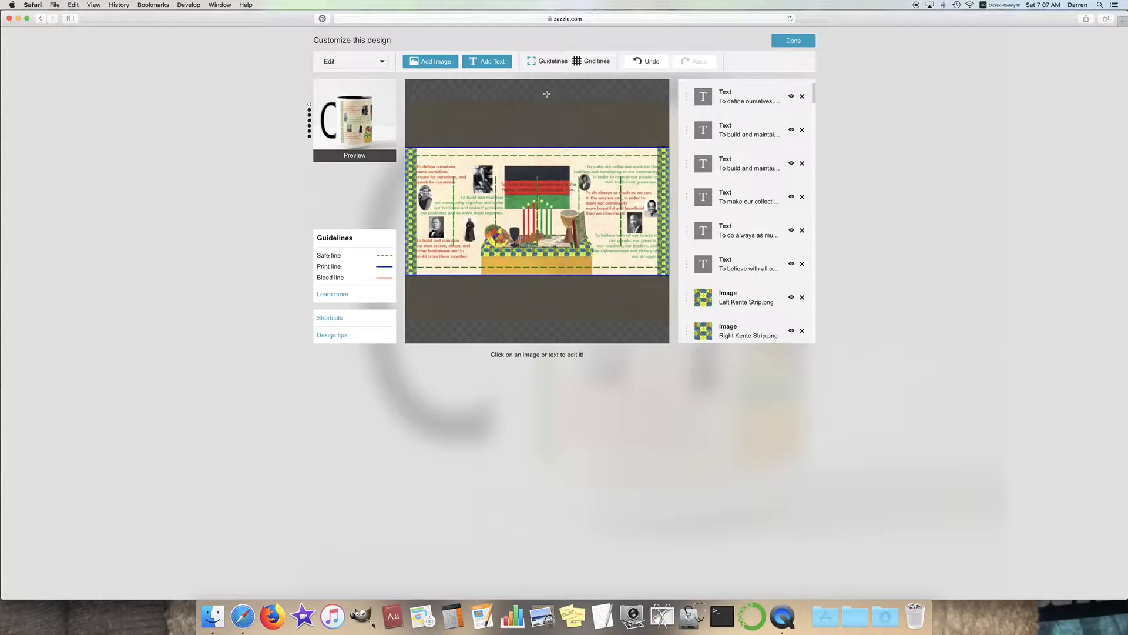
Nudge the left and right Kente strips outward, away from the text, and check the mug's enlarged preview
left_click(407, 186)
left_click(349, 378)
left_click(349, 379)
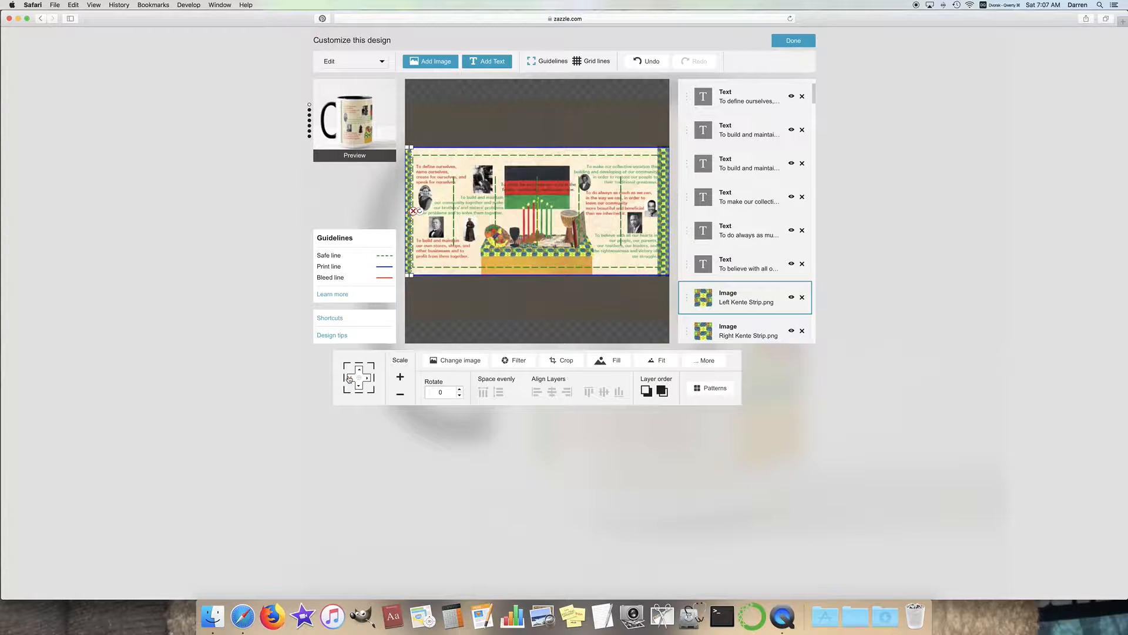
left_click(738, 330)
left_click(367, 378)
left_click(582, 331)
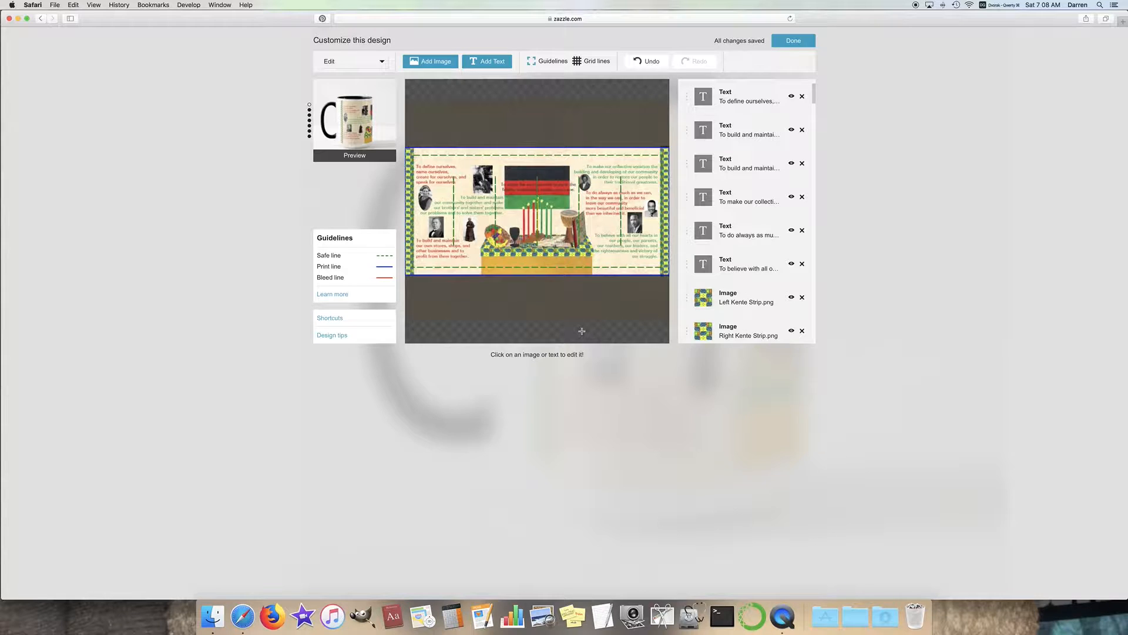
left_click(354, 123)
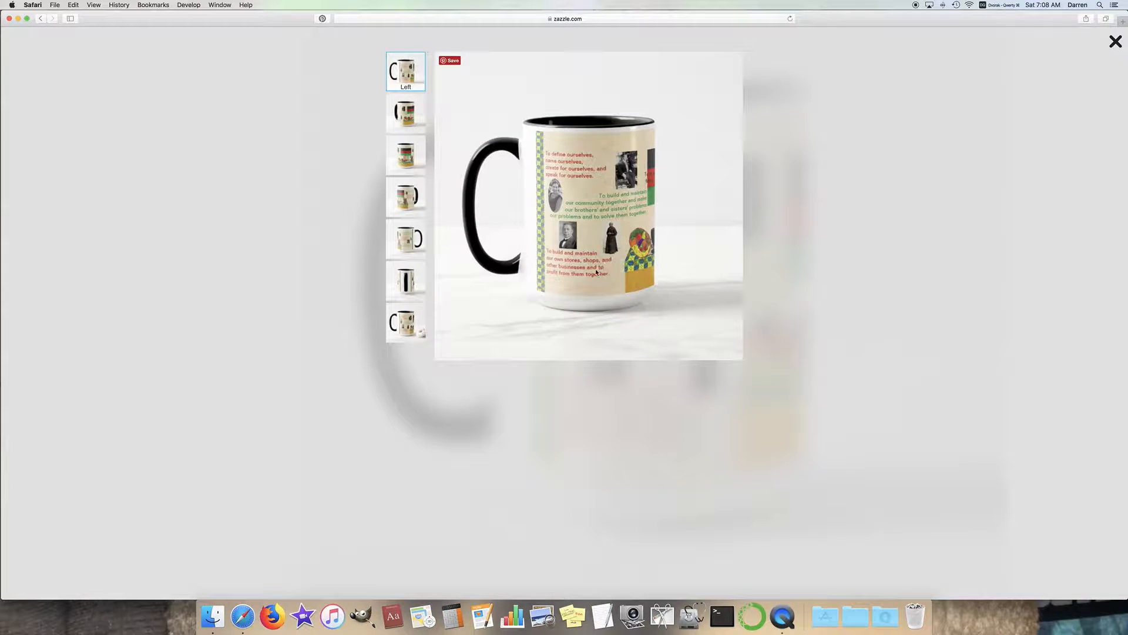
Examine the 15 oz mug's center view in the enlarged preview and finish customizing the design
left_click(413, 196)
left_click(405, 154)
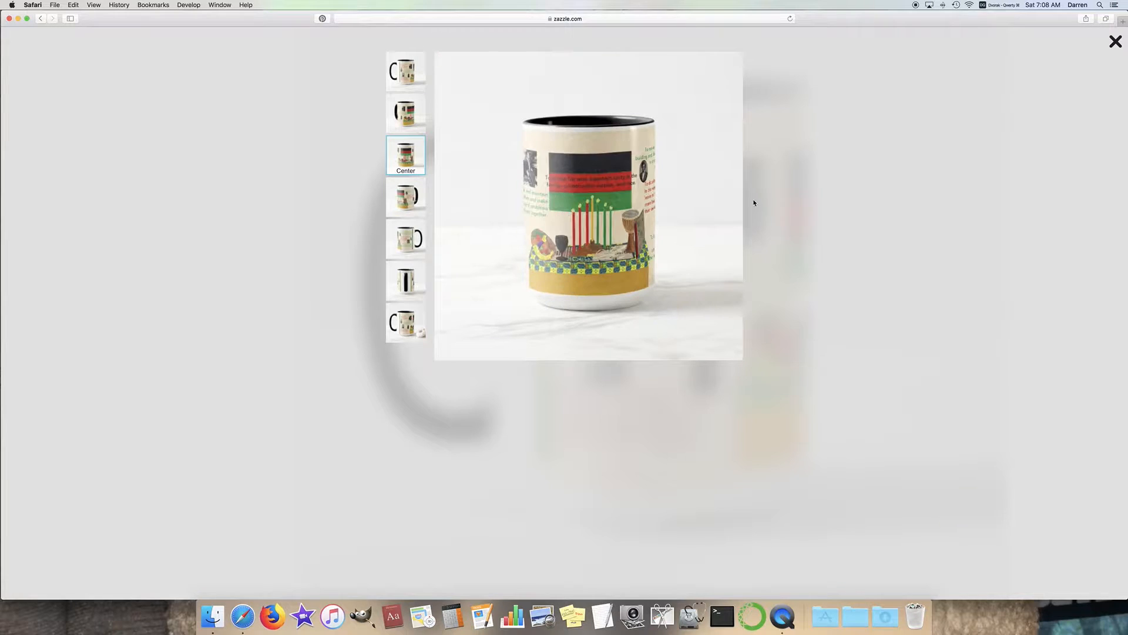
left_click(1114, 42)
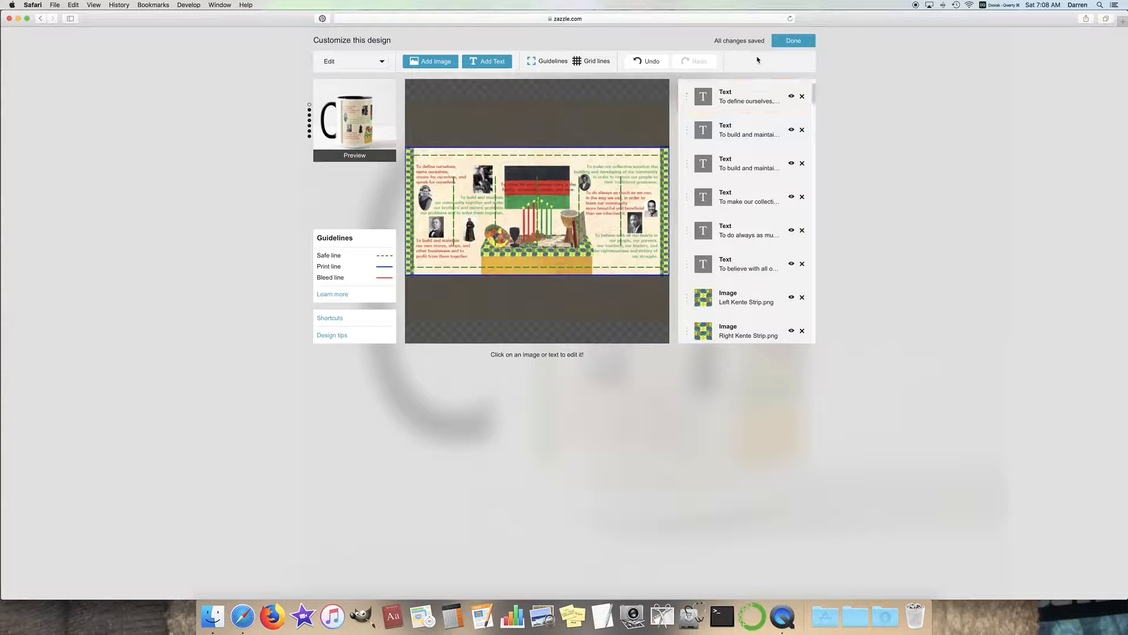
left_click(793, 42)
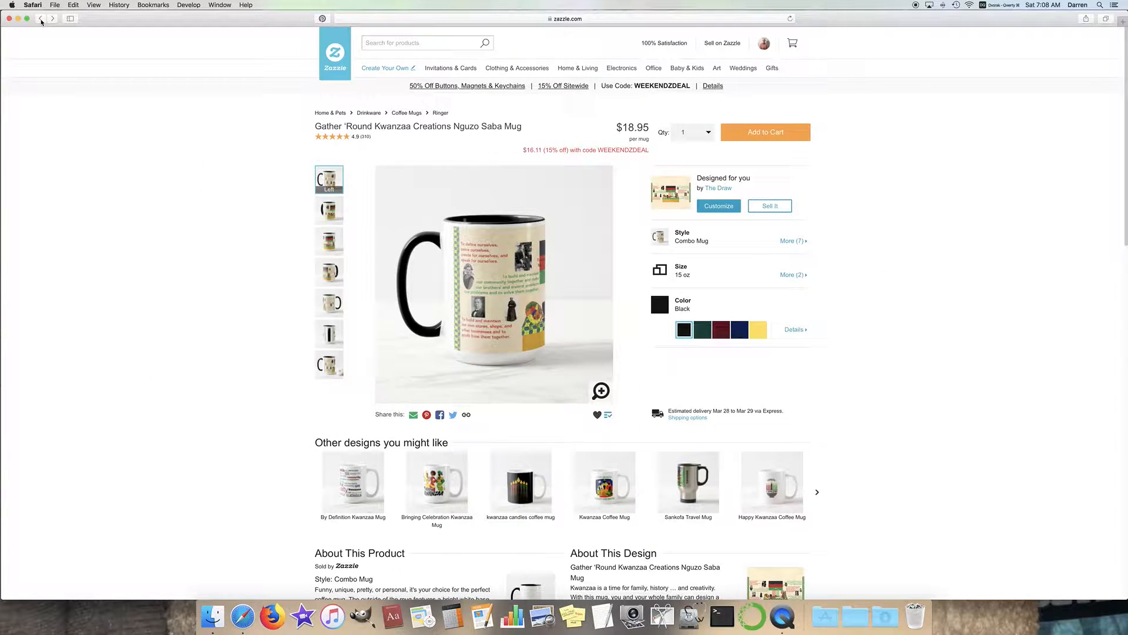
Reopen the Nguzo Saba Mug from the product listing in the 15 oz size and inspect its layout in the design editor
left_click(40, 18)
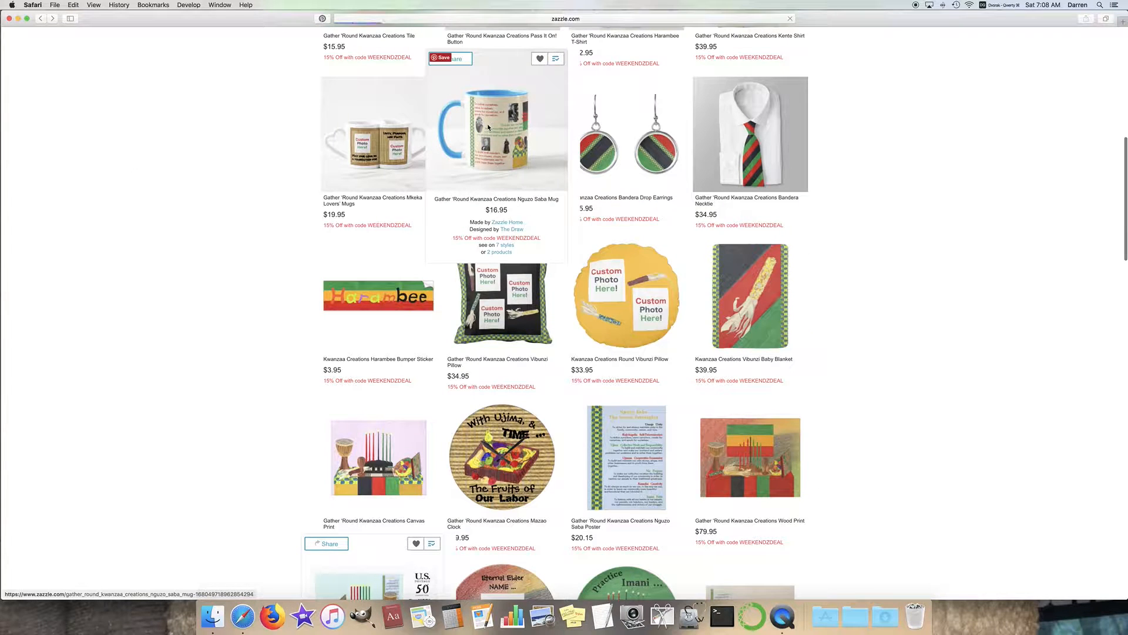
left_click(544, 222)
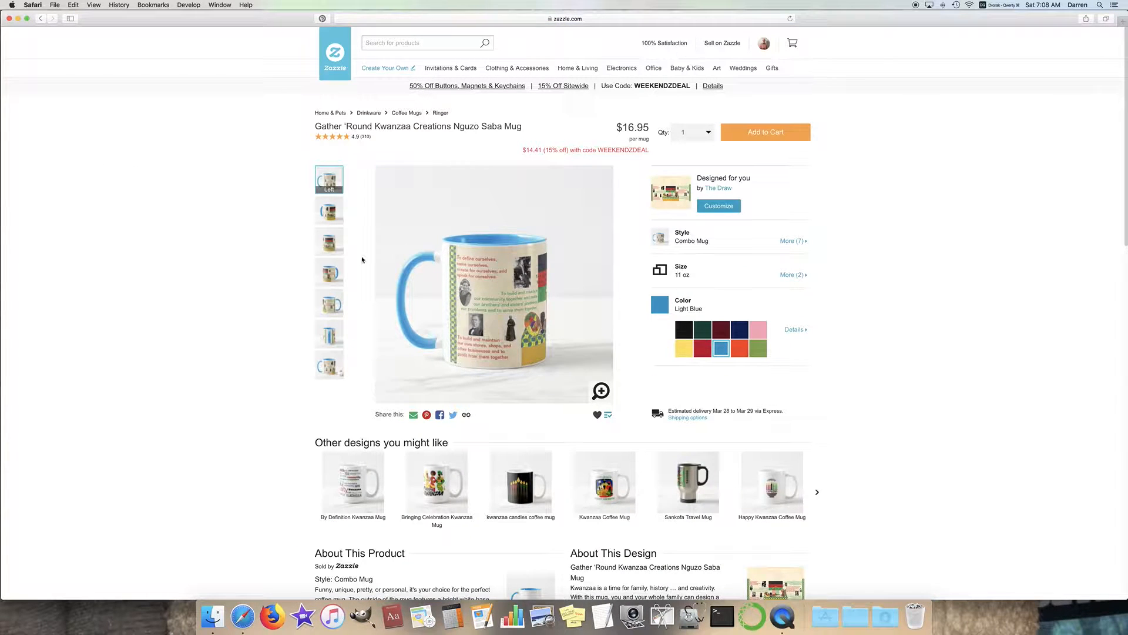
left_click(791, 275)
left_click(738, 229)
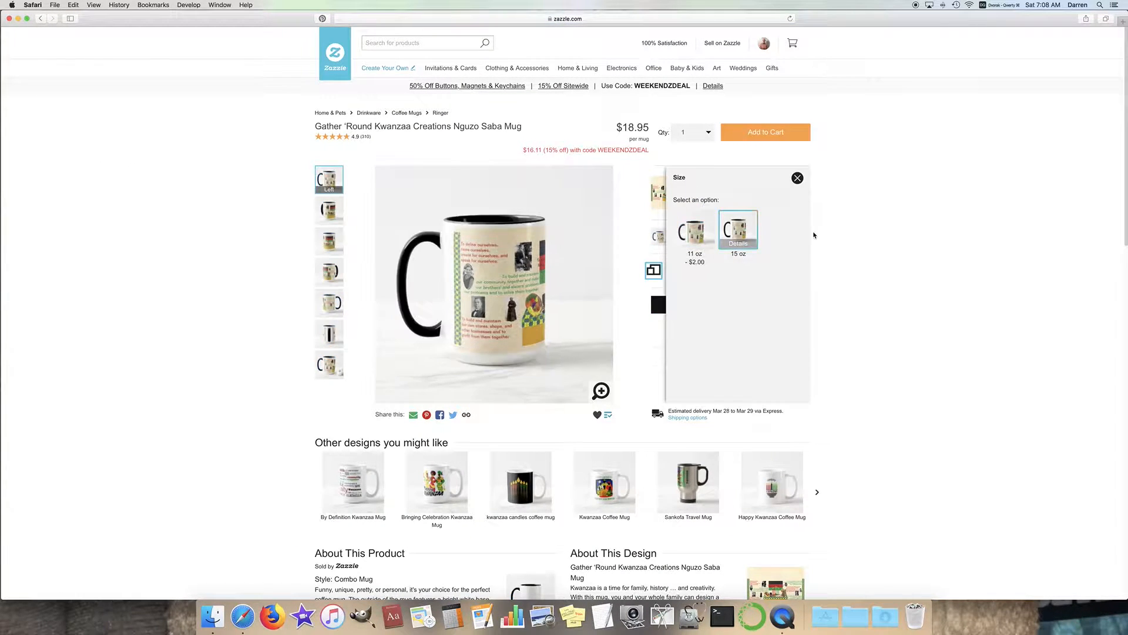
left_click(717, 208)
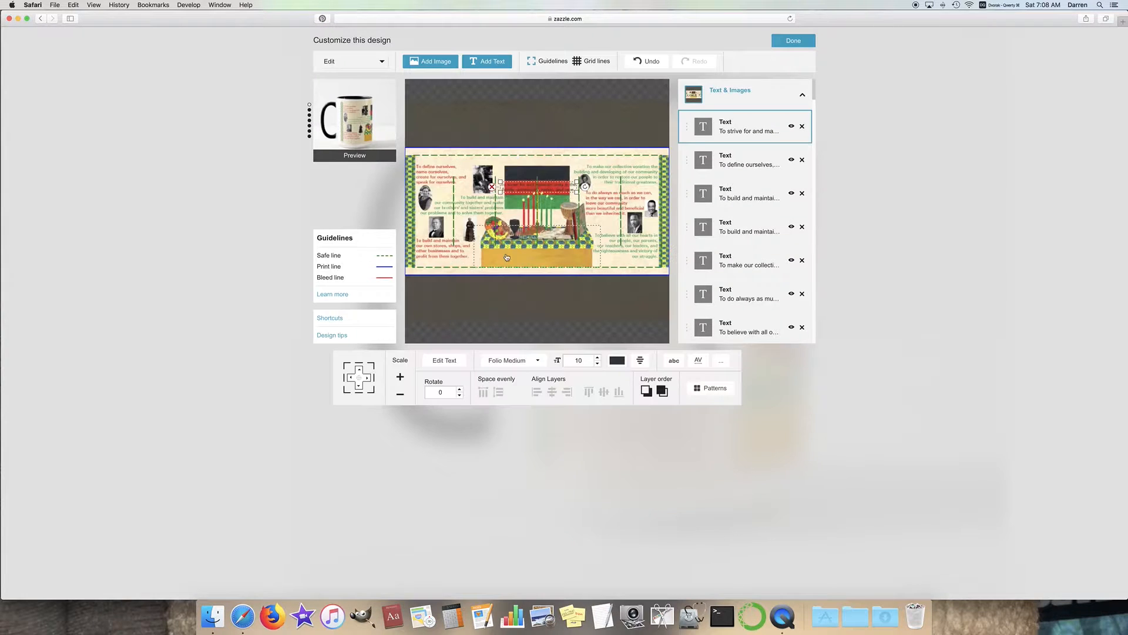
left_click(809, 45)
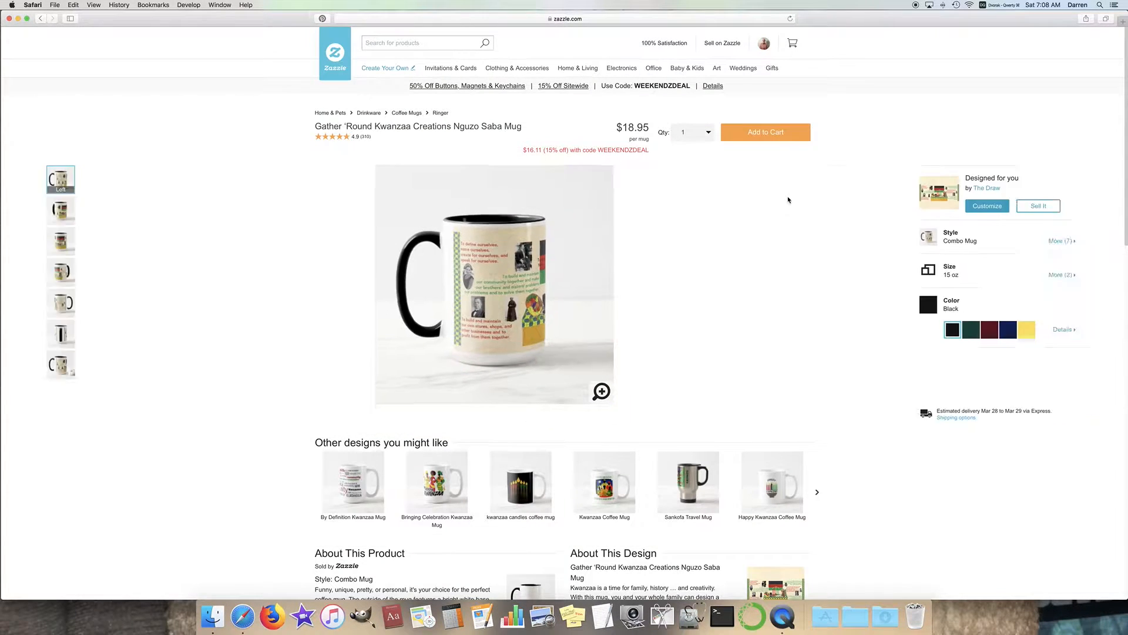
Switch the Nguzo Saba Mug to the 11 oz size and set its color to Light Blue
left_click(792, 275)
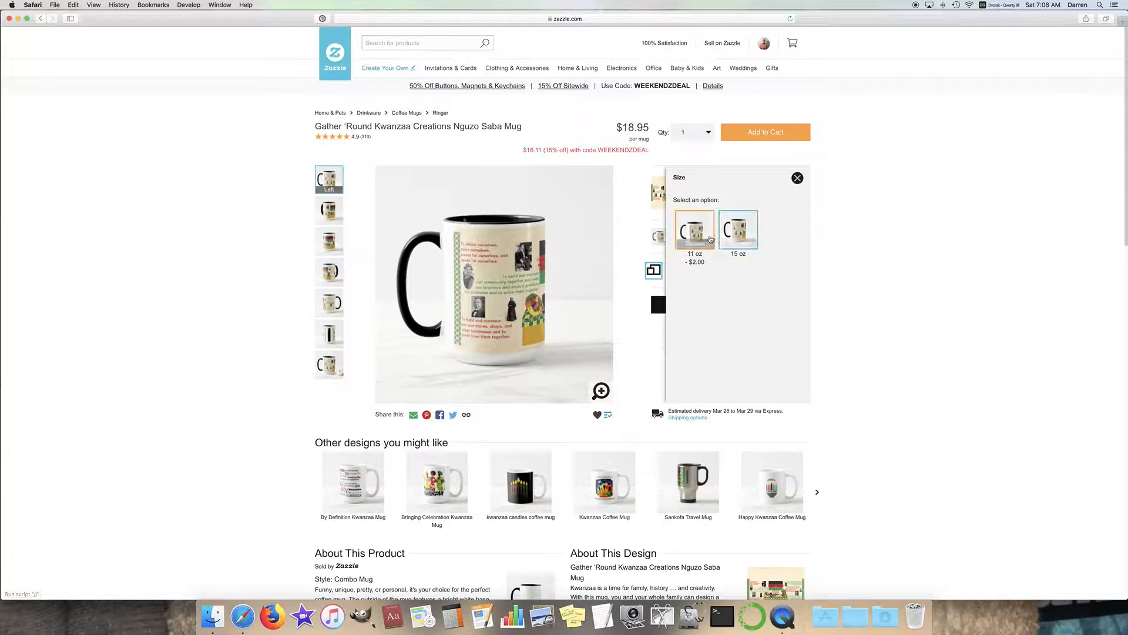
left_click(695, 236)
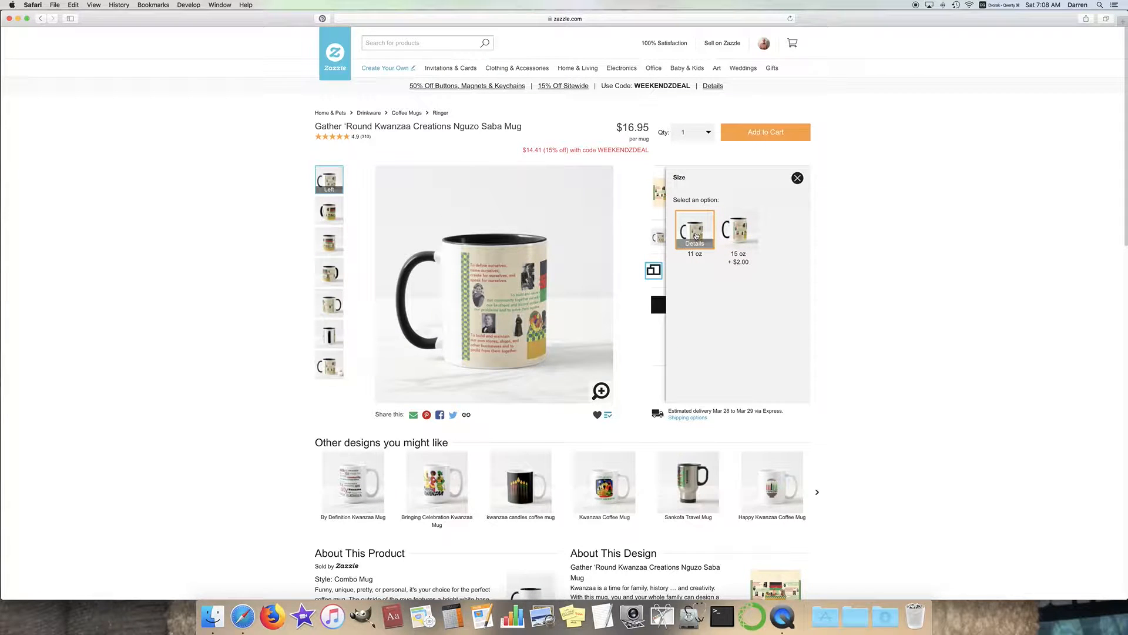
left_click(878, 241)
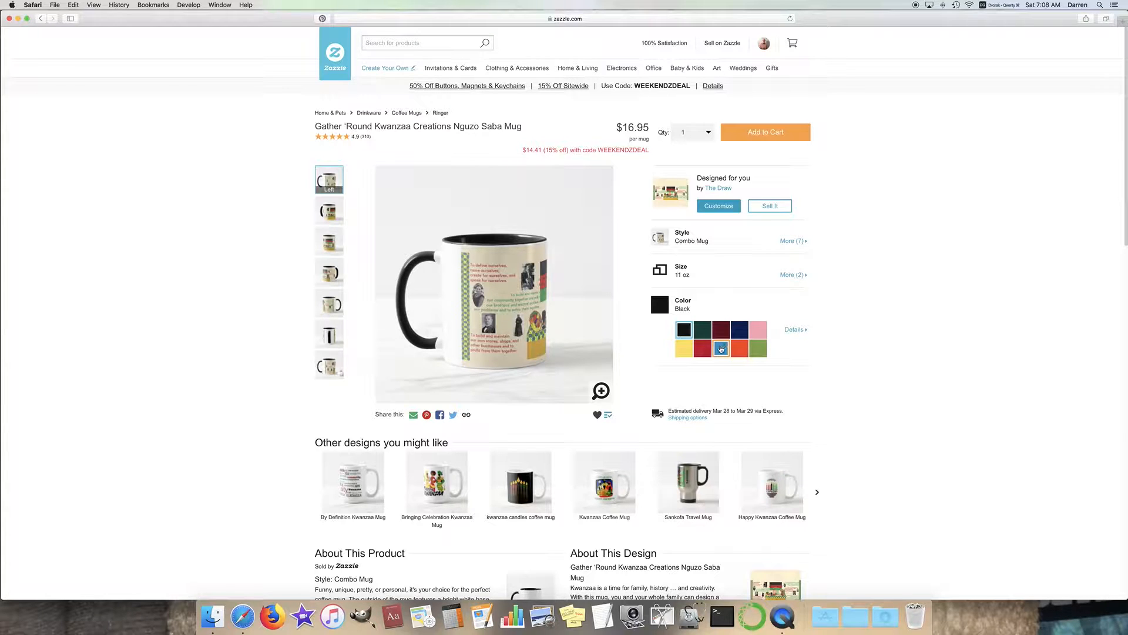
left_click(720, 348)
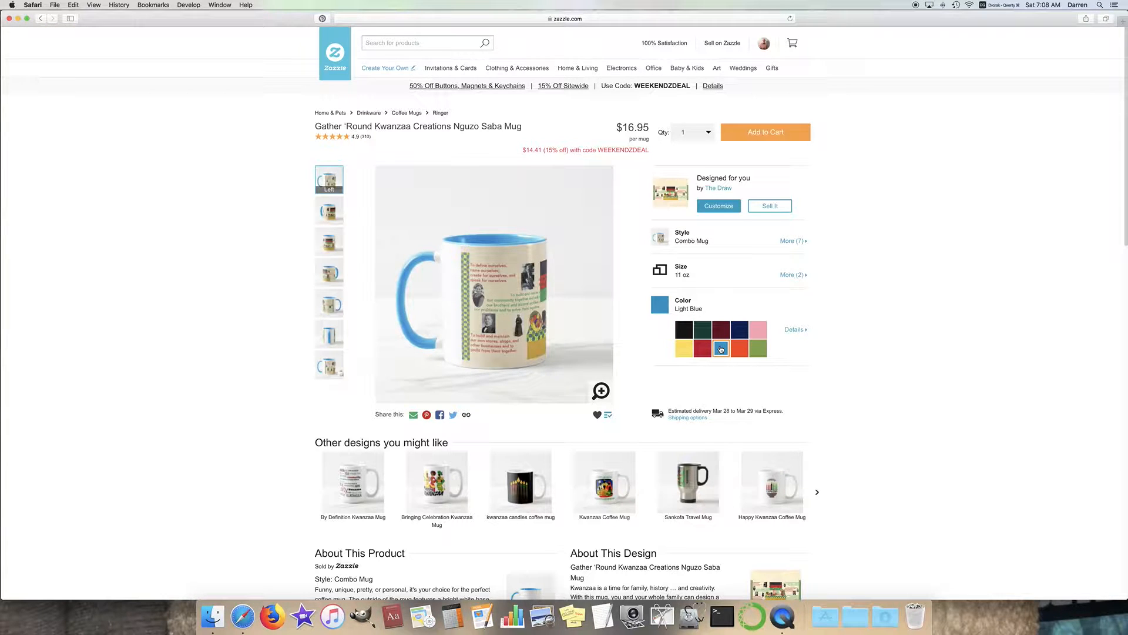
Select all design elements on the 11 oz mug, scale them up together to span the print width, and finish customizing
left_click(718, 207)
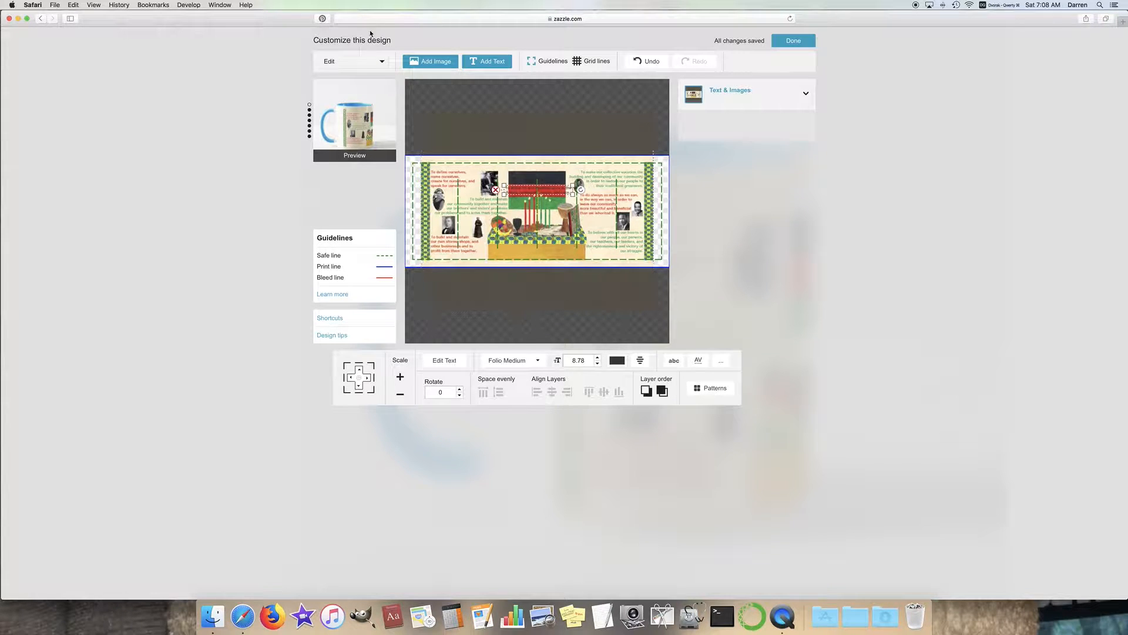
left_click(352, 61)
left_click(343, 73)
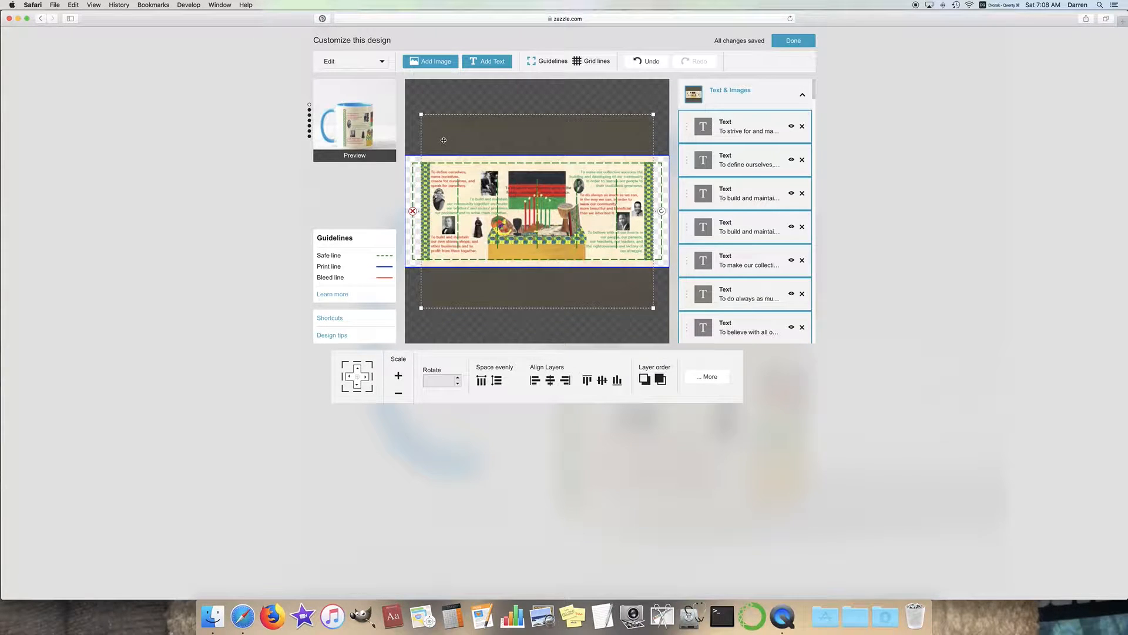
left_click(398, 376)
left_click(399, 377)
left_click(399, 376)
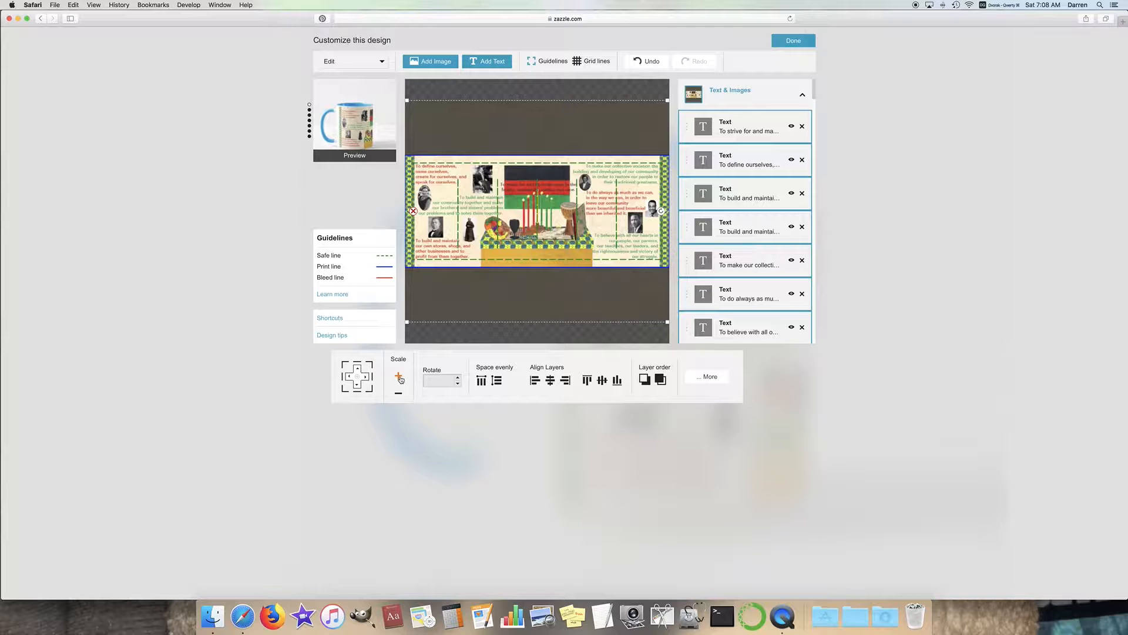
left_click(545, 97)
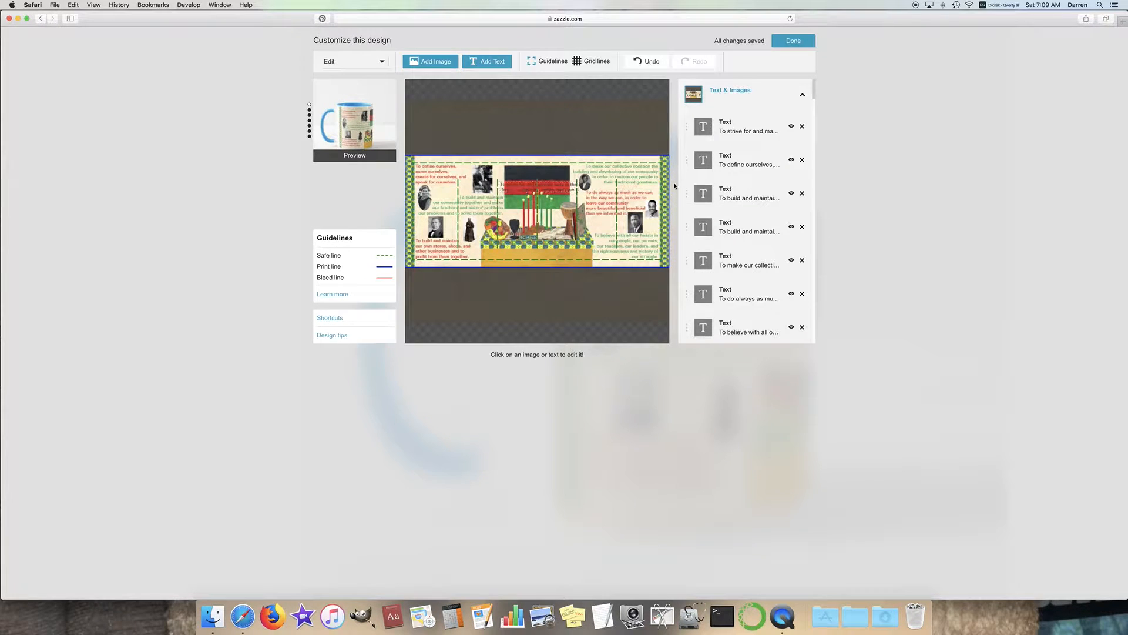
left_click(793, 42)
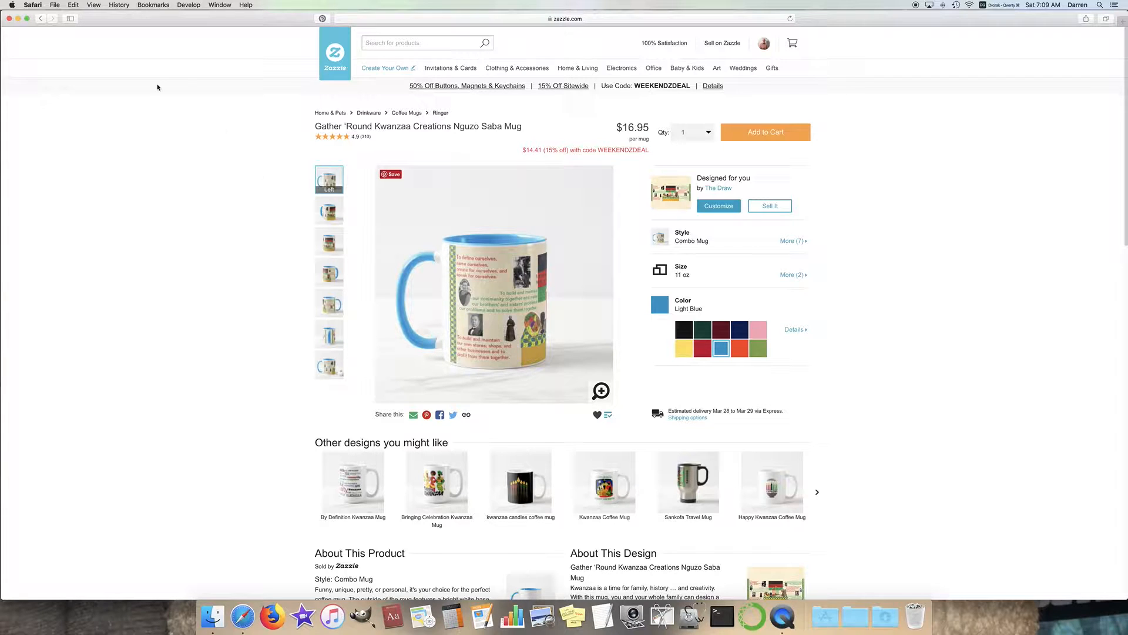
Return to the product listing and open the Kwanzaa Creations Vibunzi Baby Blanket
left_click(40, 18)
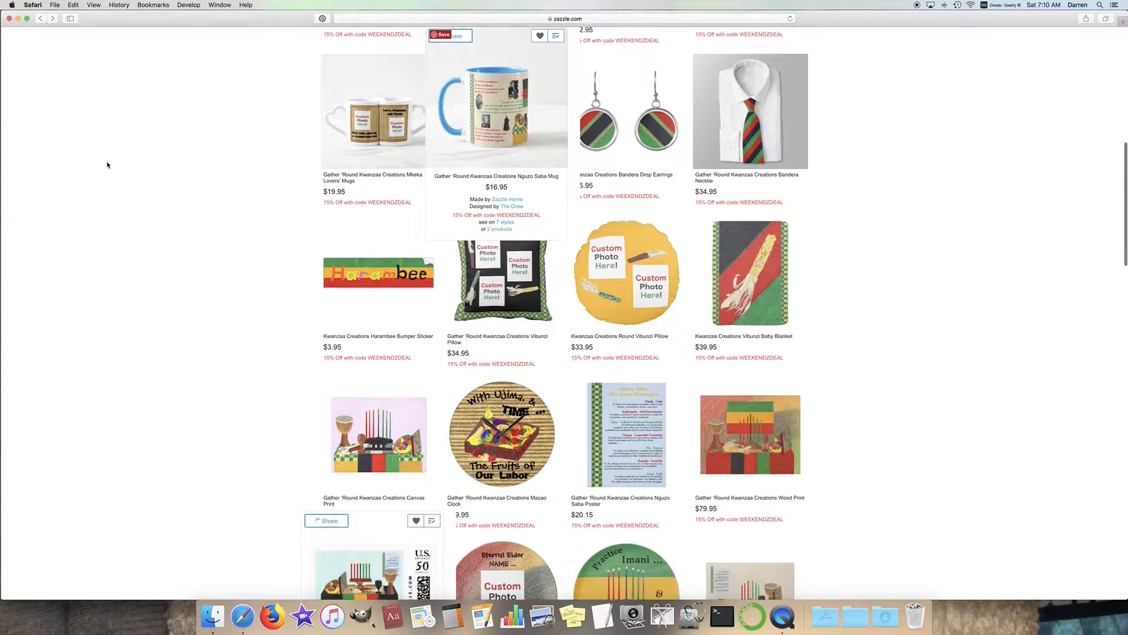
scroll(106, 165, "down", 3)
scroll(107, 164, "down", 5)
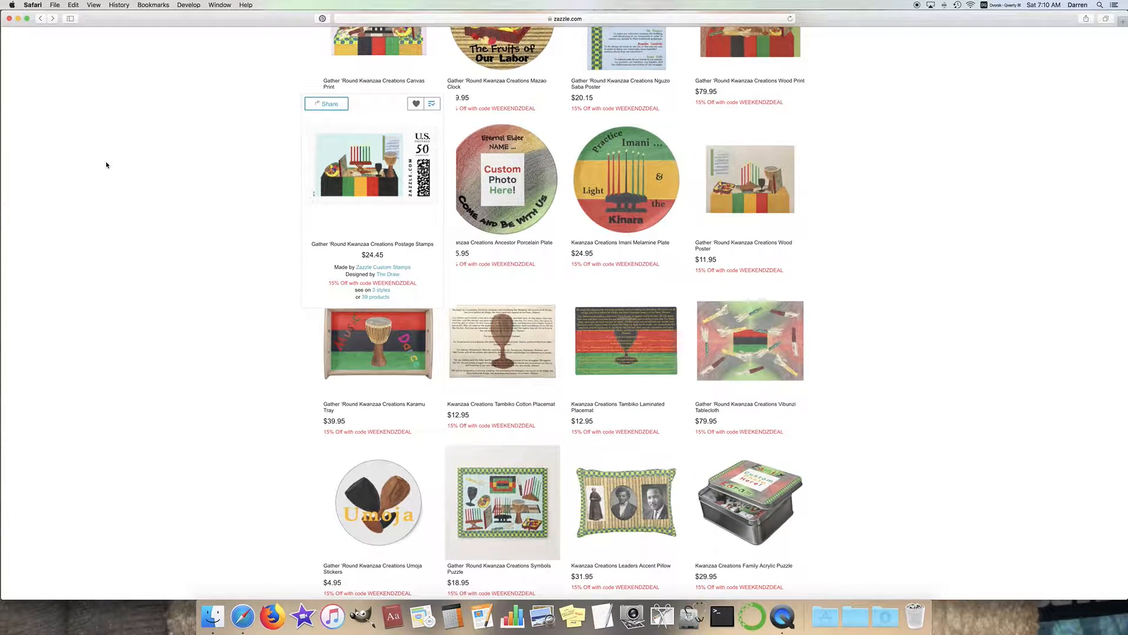
scroll(107, 165, "up", 8)
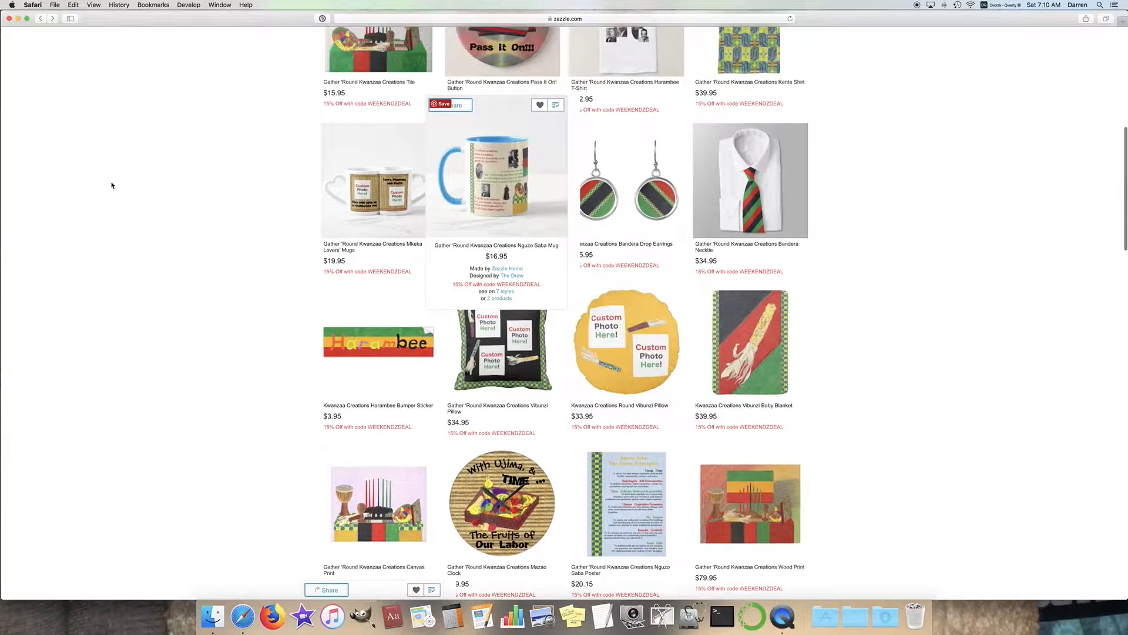
left_click(736, 357)
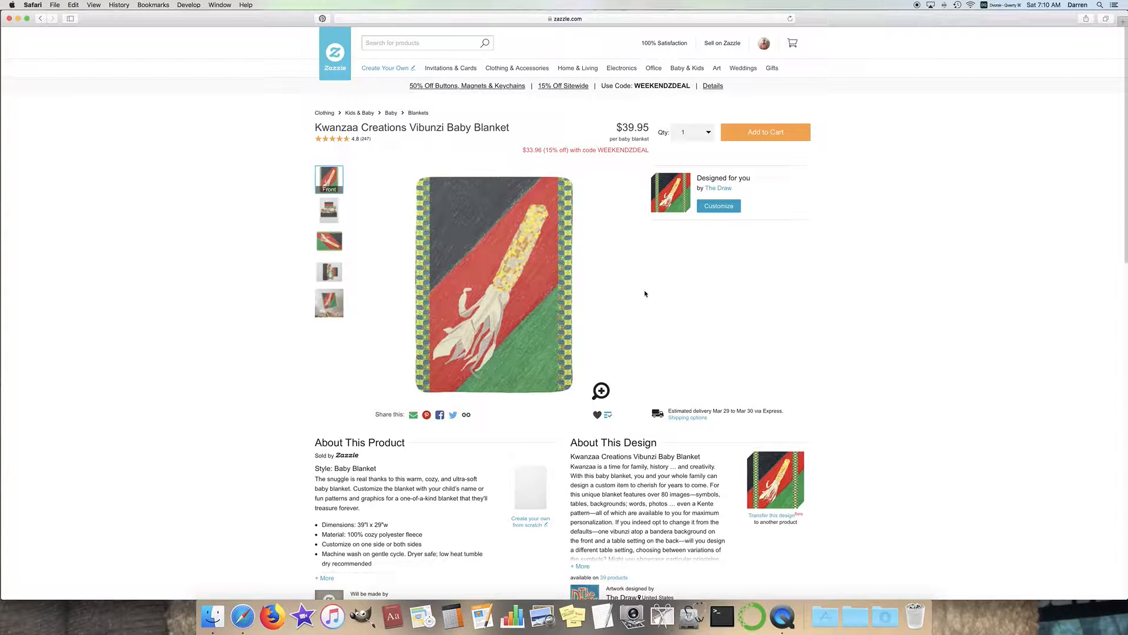
Customize the baby blanket by making the Marcus Garvey.jpg layer visible and enlarging it to fill the design
left_click(717, 206)
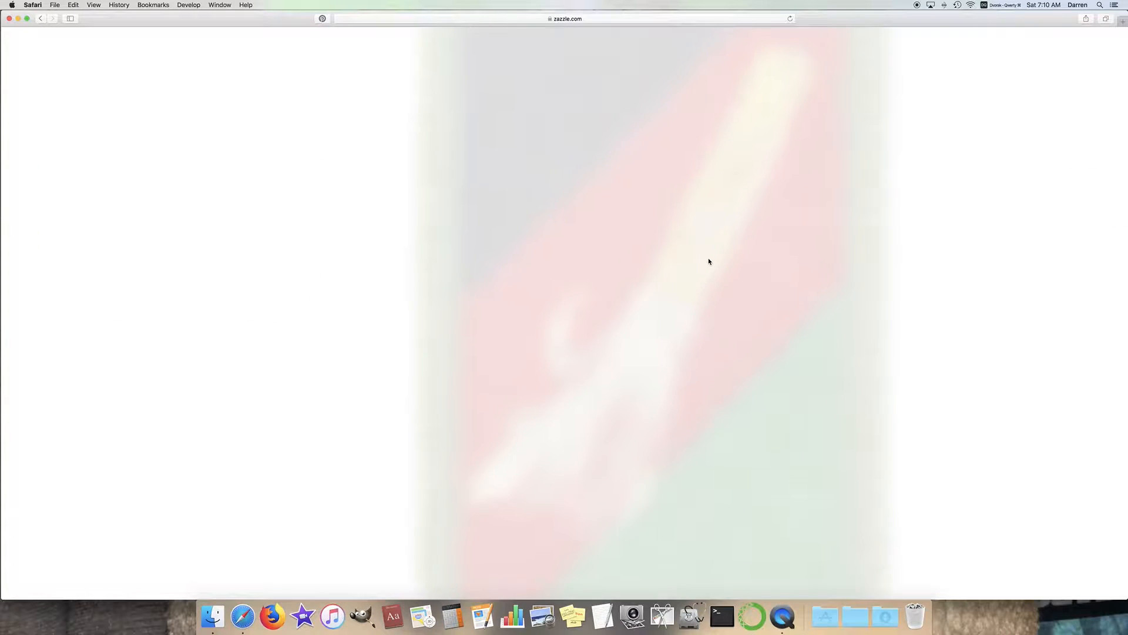
scroll(770, 258, "down", 10)
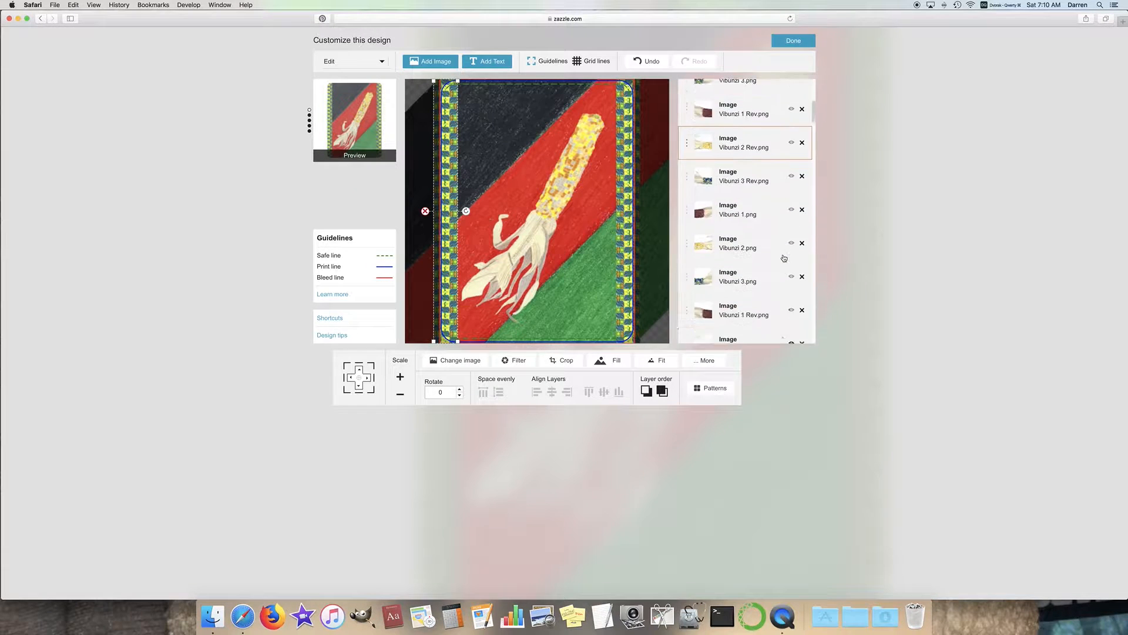
scroll(784, 258, "down", 10)
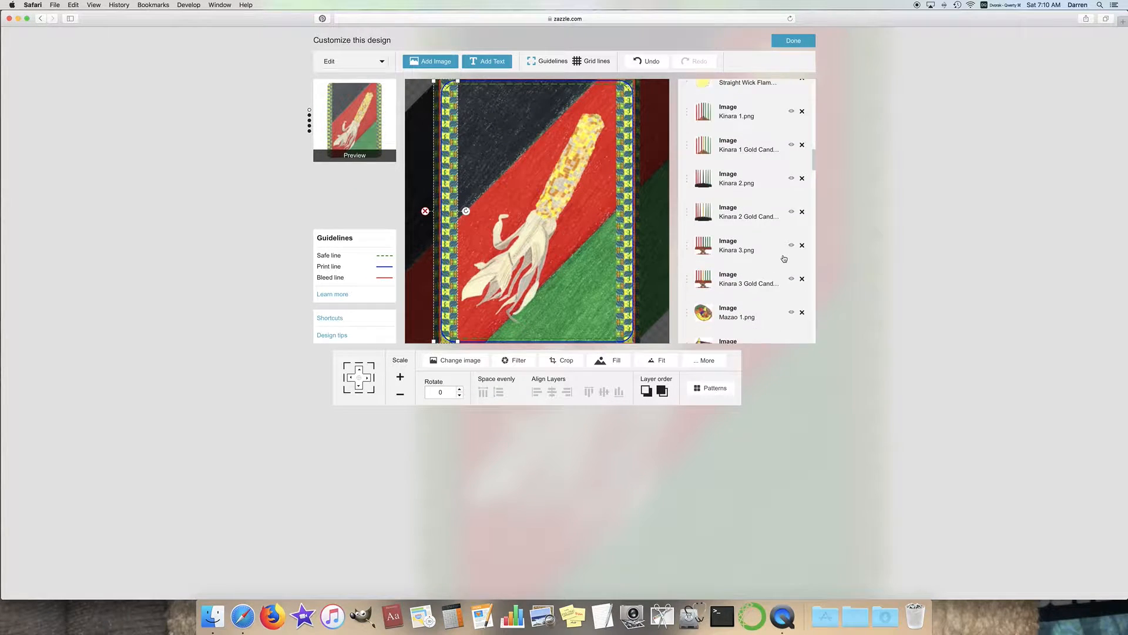
scroll(784, 258, "down", 10)
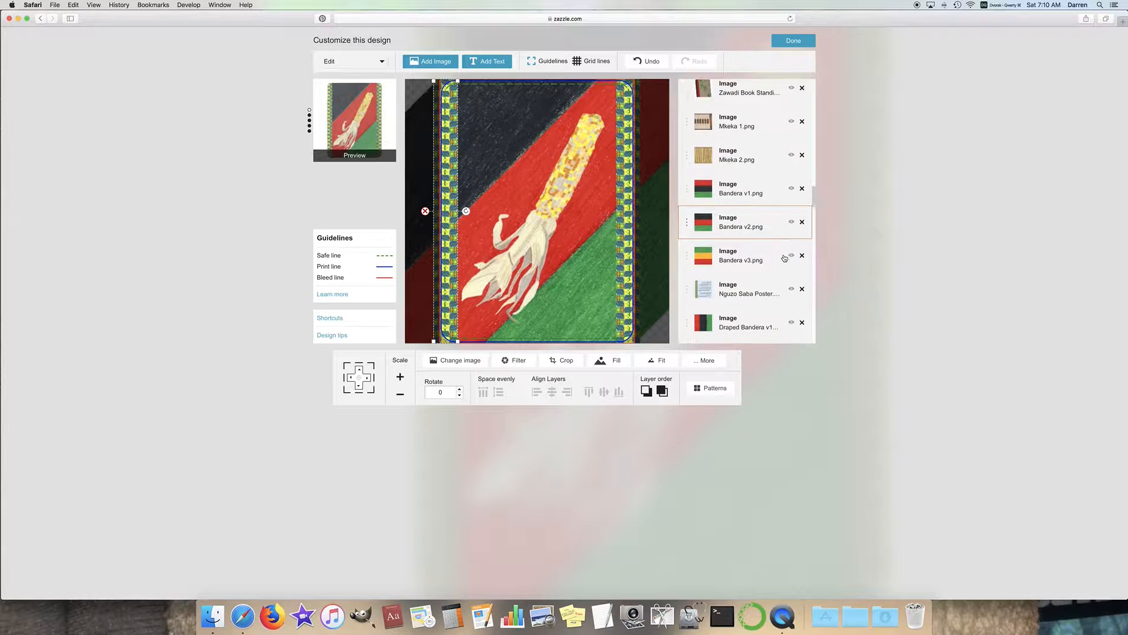
scroll(784, 258, "down", 8)
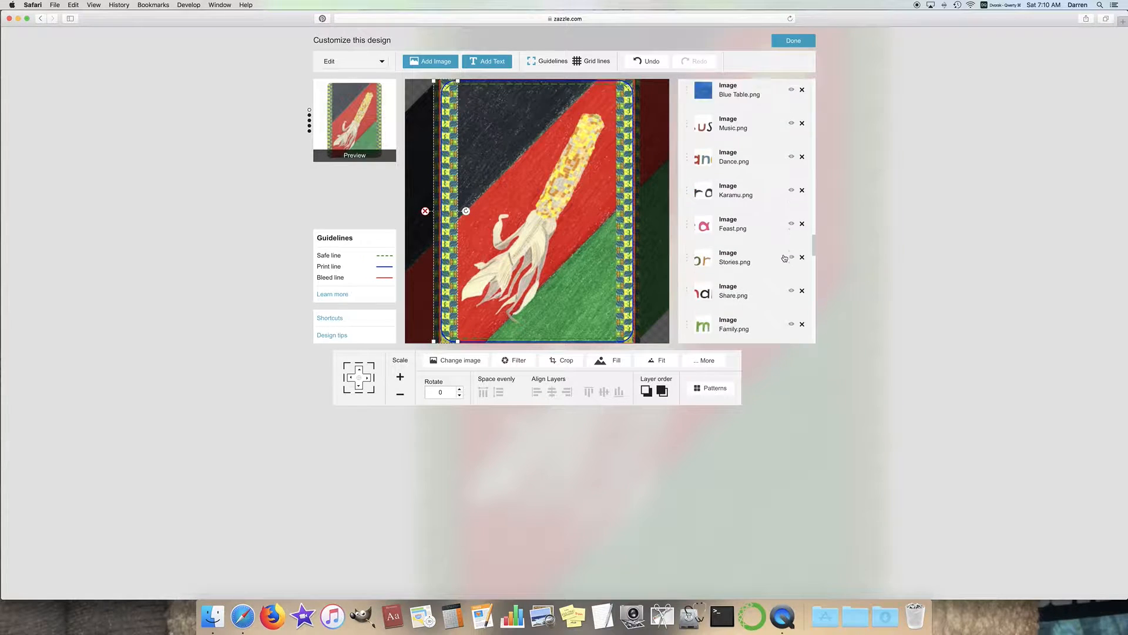
scroll(784, 258, "down", 5)
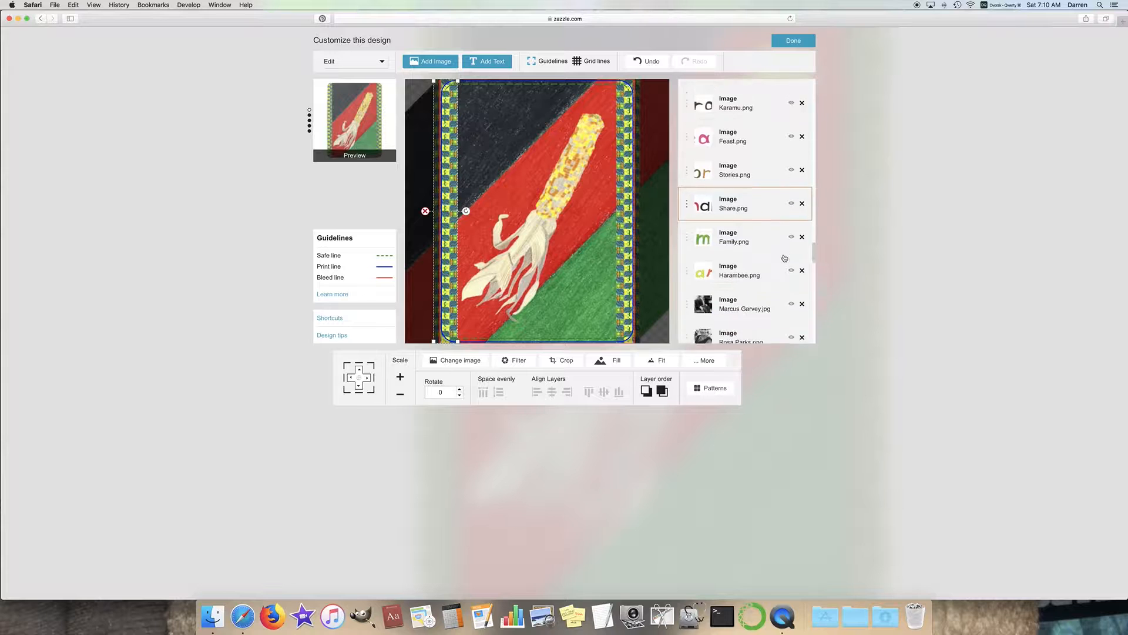
scroll(784, 248, "down", 3)
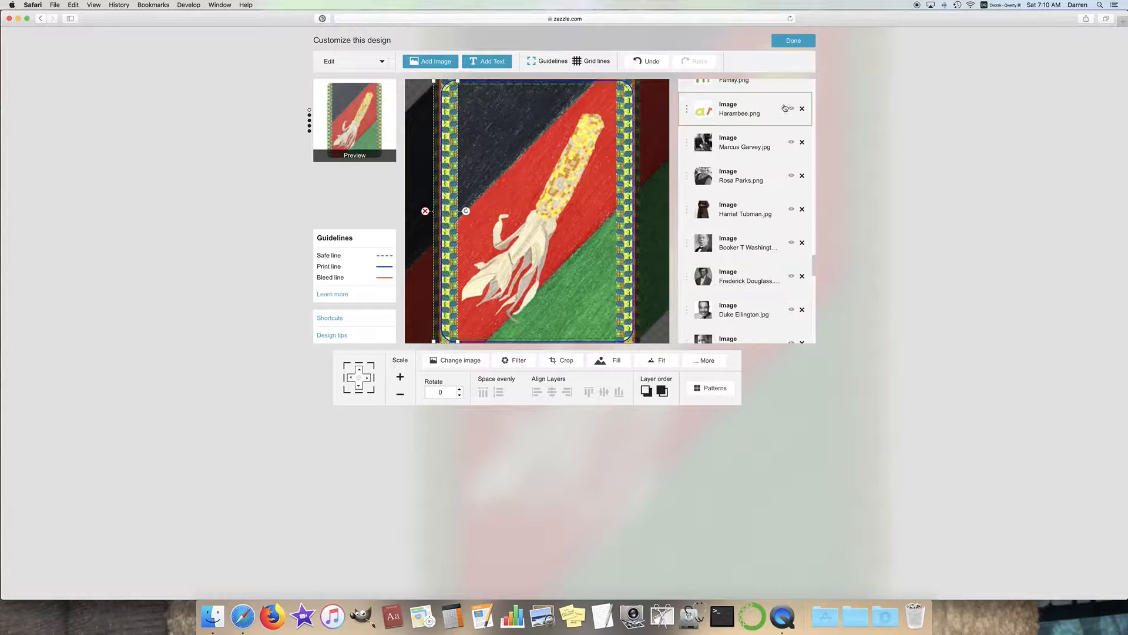
left_click(791, 141)
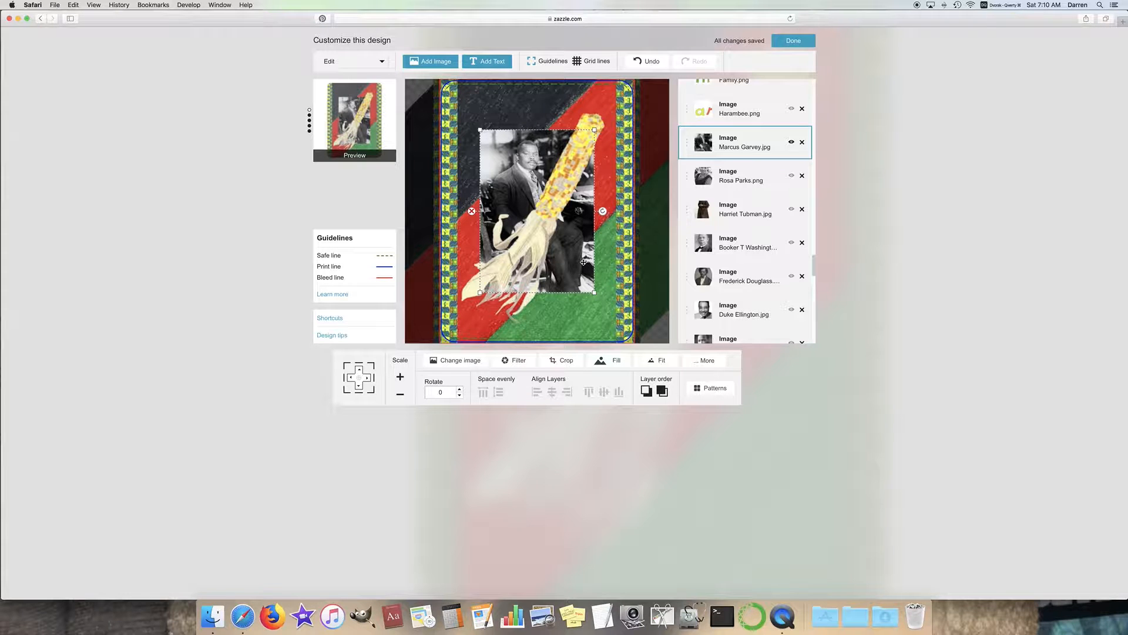
left_click(616, 360)
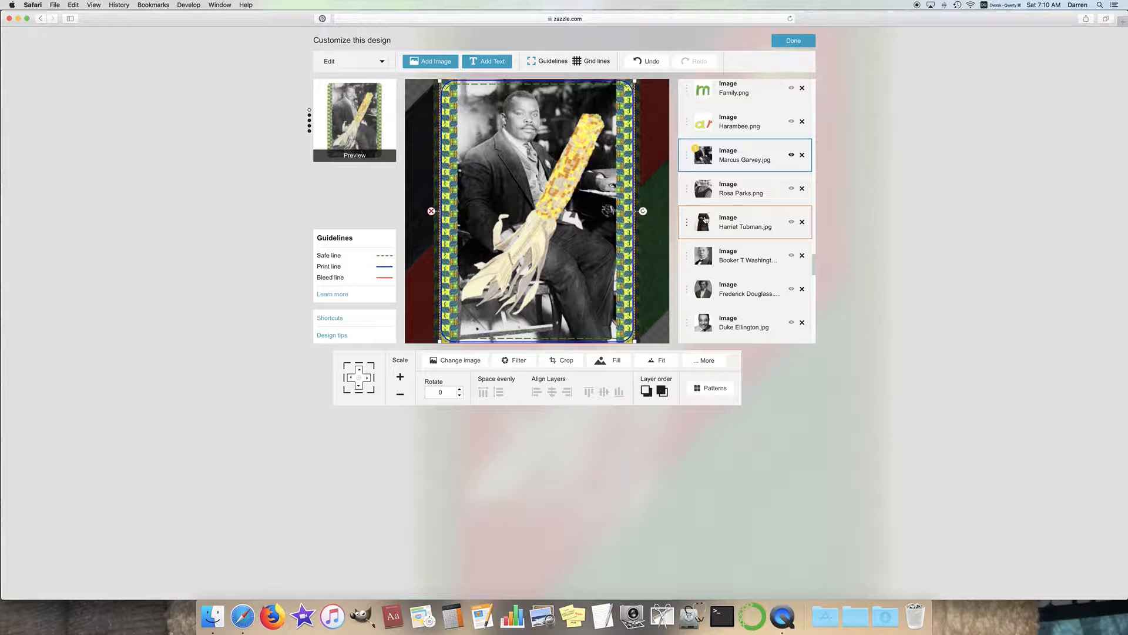
Review the image-quality warnings for the blanket and trace them to the Marcus Garvey.jpg layer in the layer list
mouse_move(696, 152)
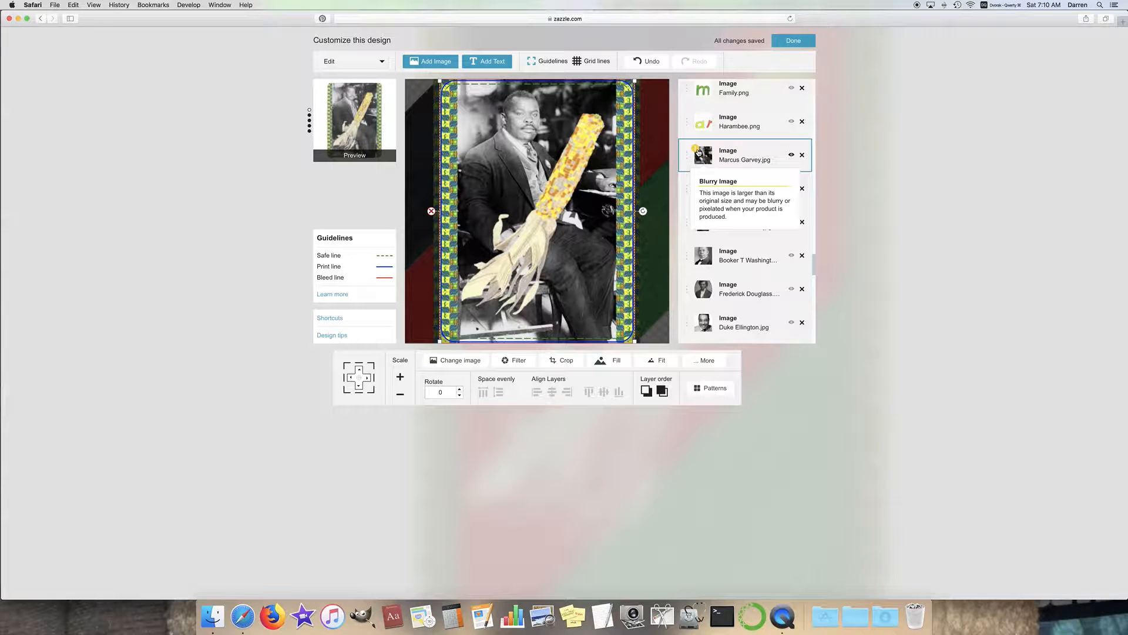
scroll(738, 187, "up", 10)
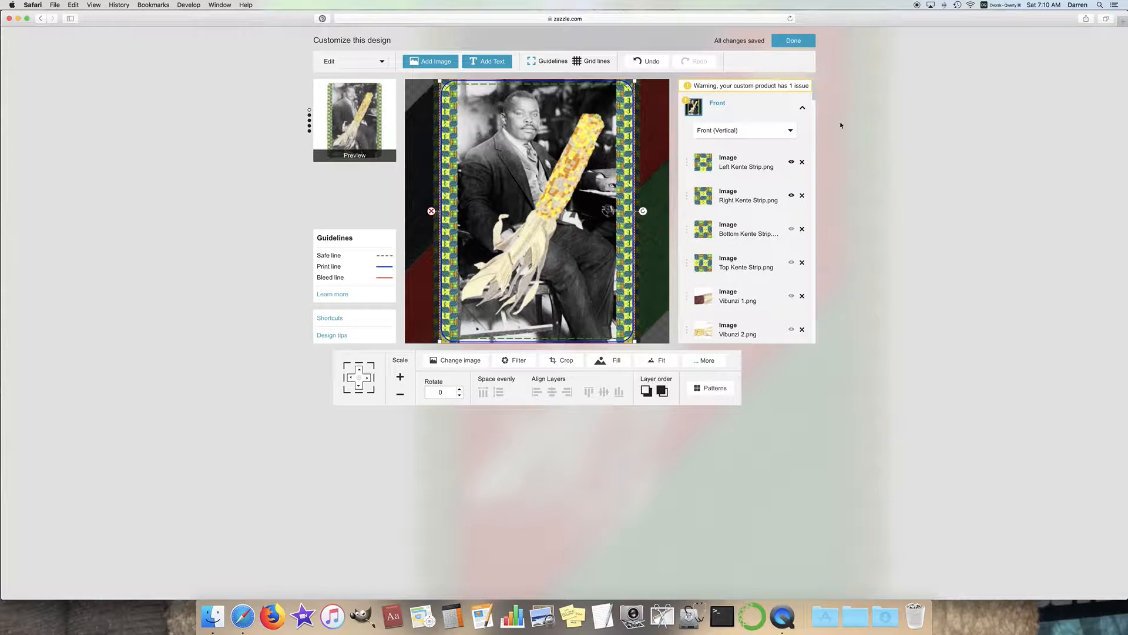
scroll(768, 137, "down", 5)
scroll(769, 137, "down", 2)
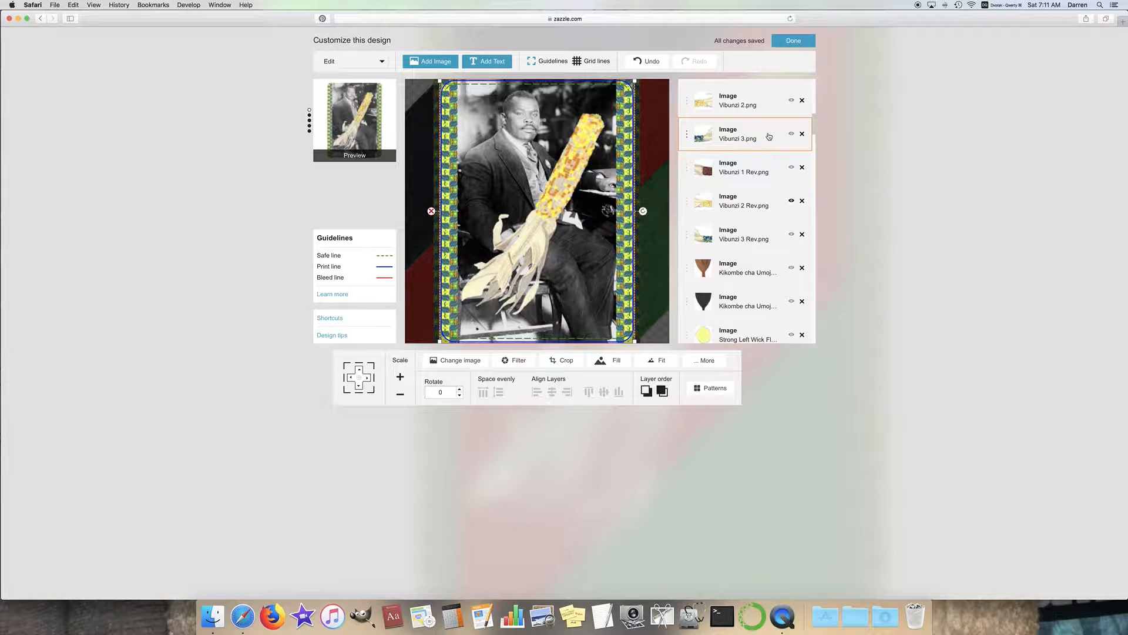
scroll(758, 187, "down", 6)
scroll(758, 188, "down", 10)
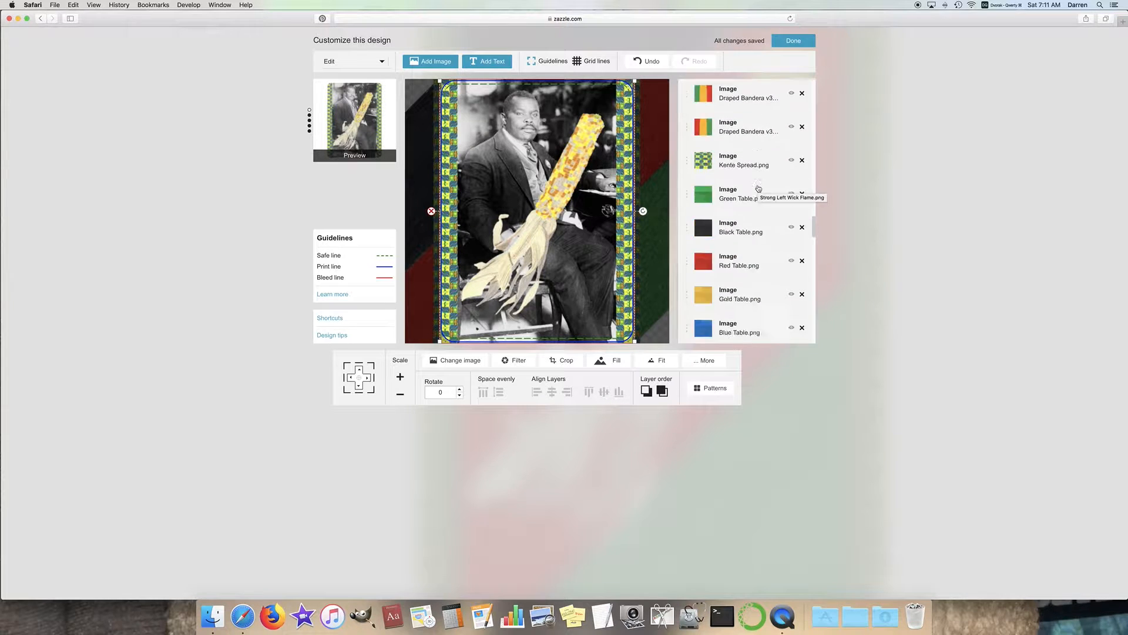
scroll(756, 188, "down", 8)
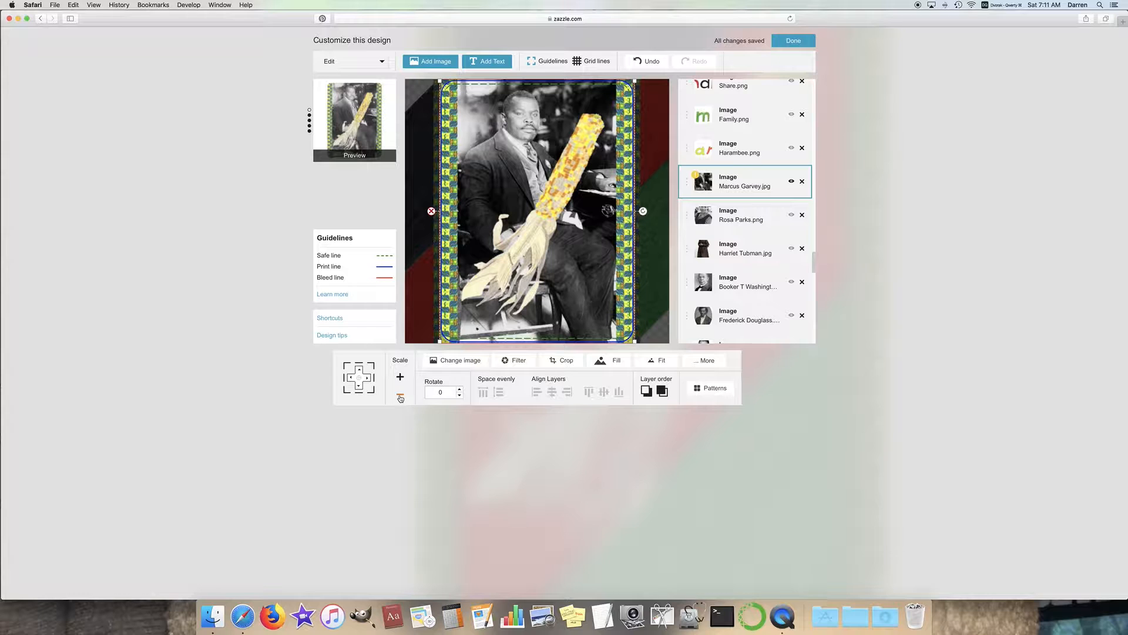
Try the Fill and Fit sizing on the Marcus Garvey.jpg image, then scale it down repeatedly to clear its blurry-image warning
left_click(400, 397)
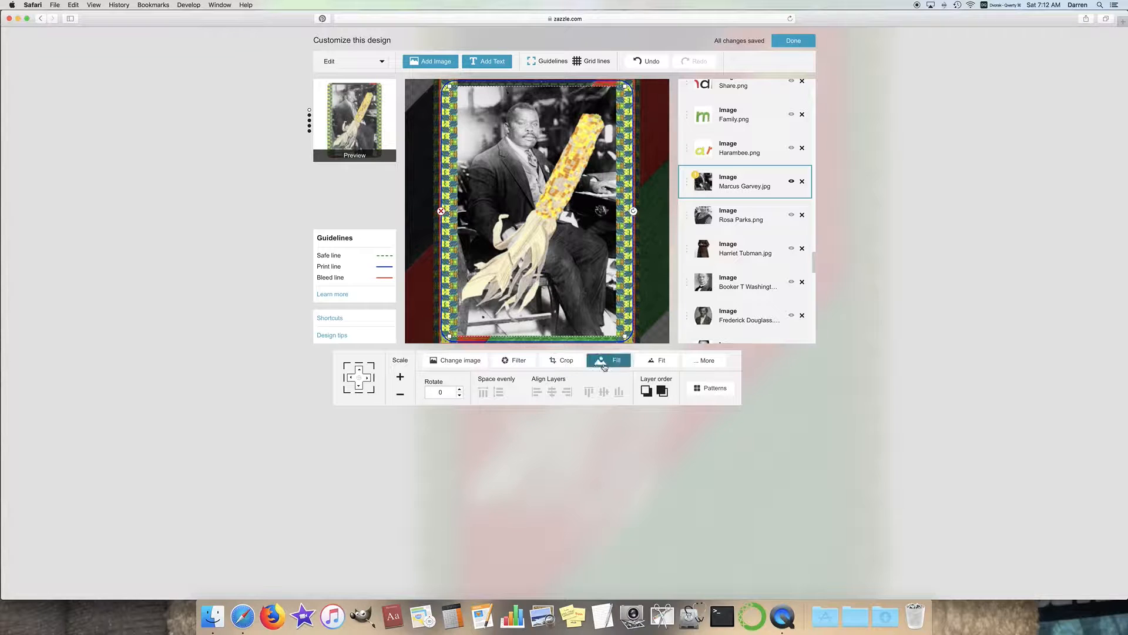
left_click(656, 365)
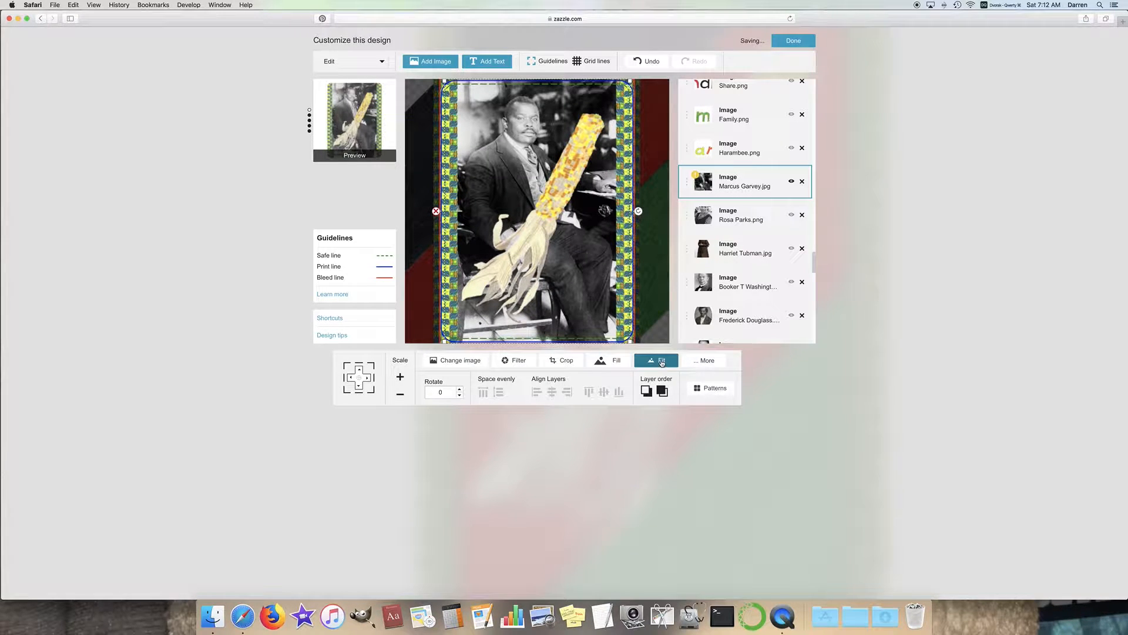
left_click(400, 395)
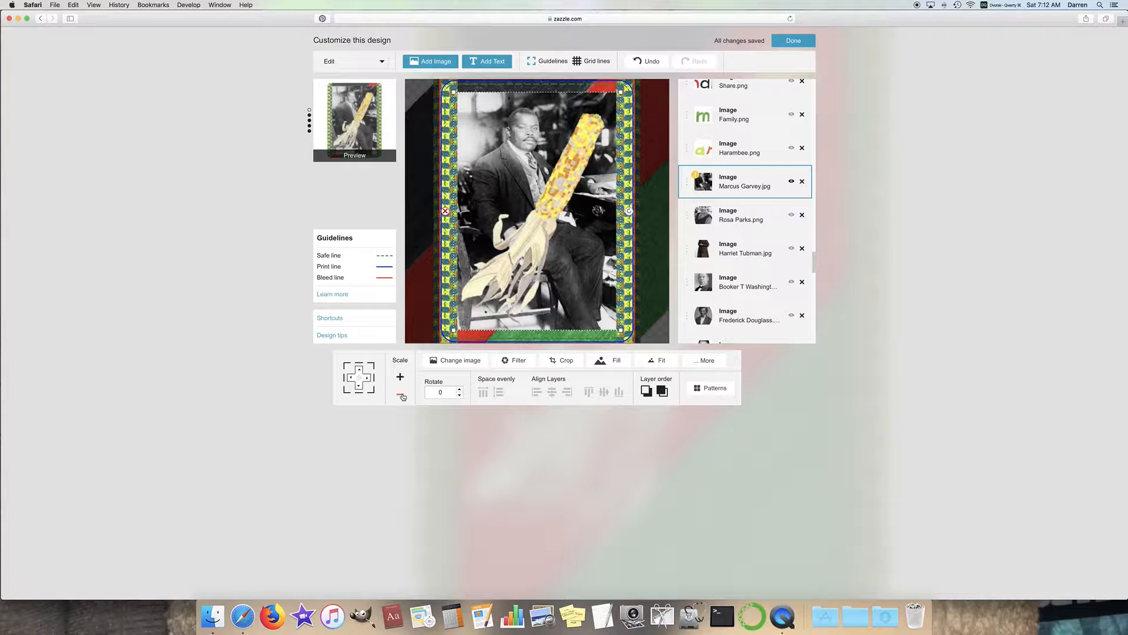
left_click(401, 395)
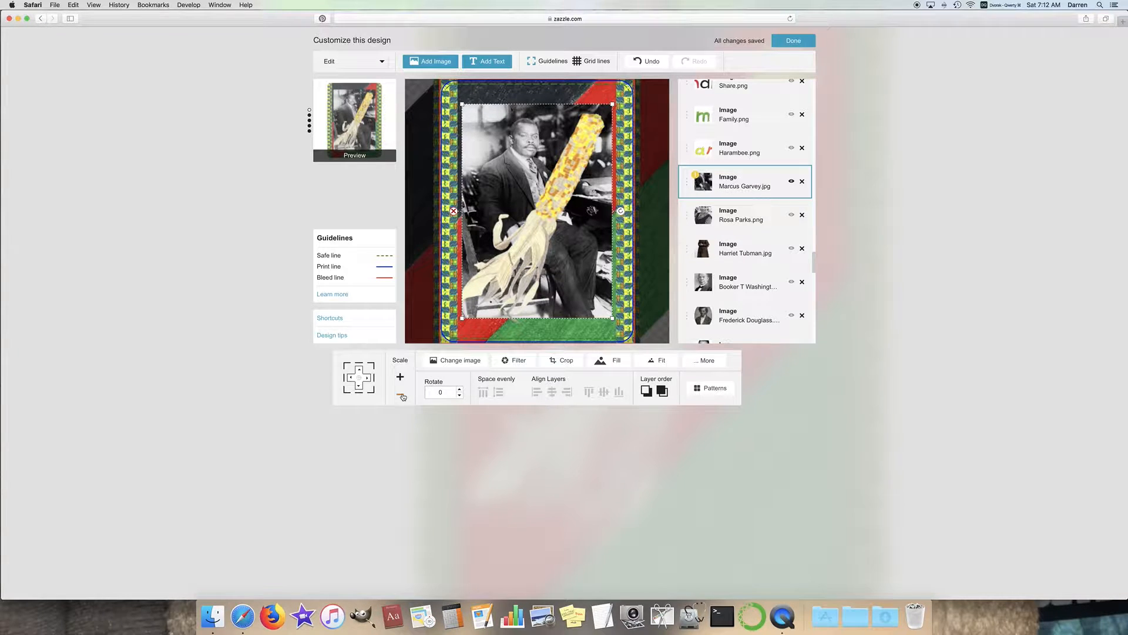
left_click(401, 395)
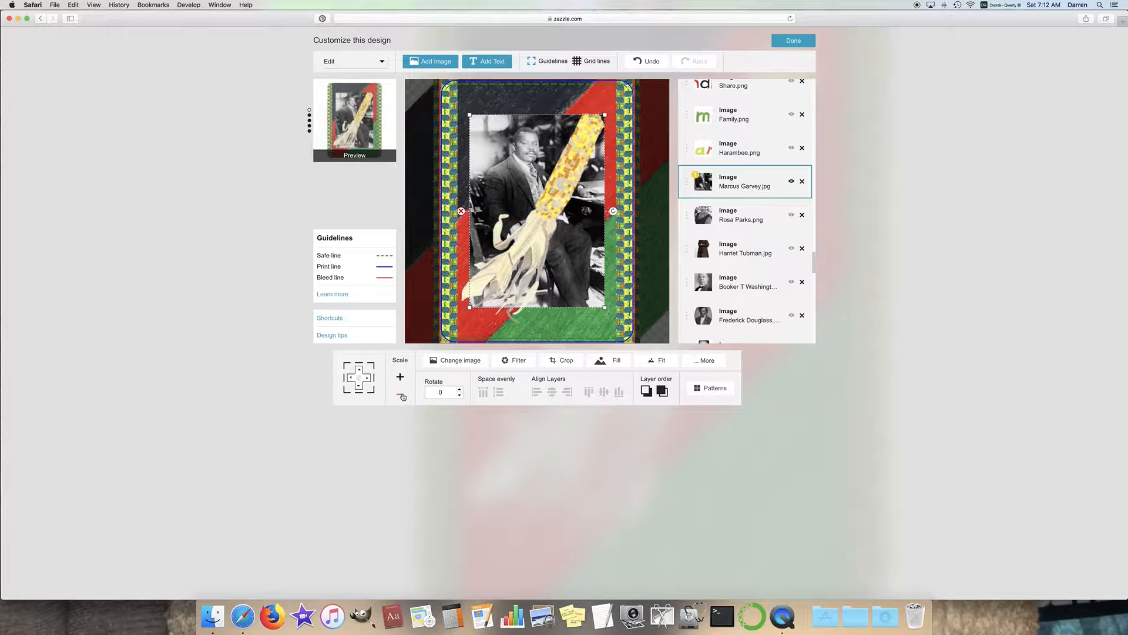
left_click(400, 395)
left_click(401, 395)
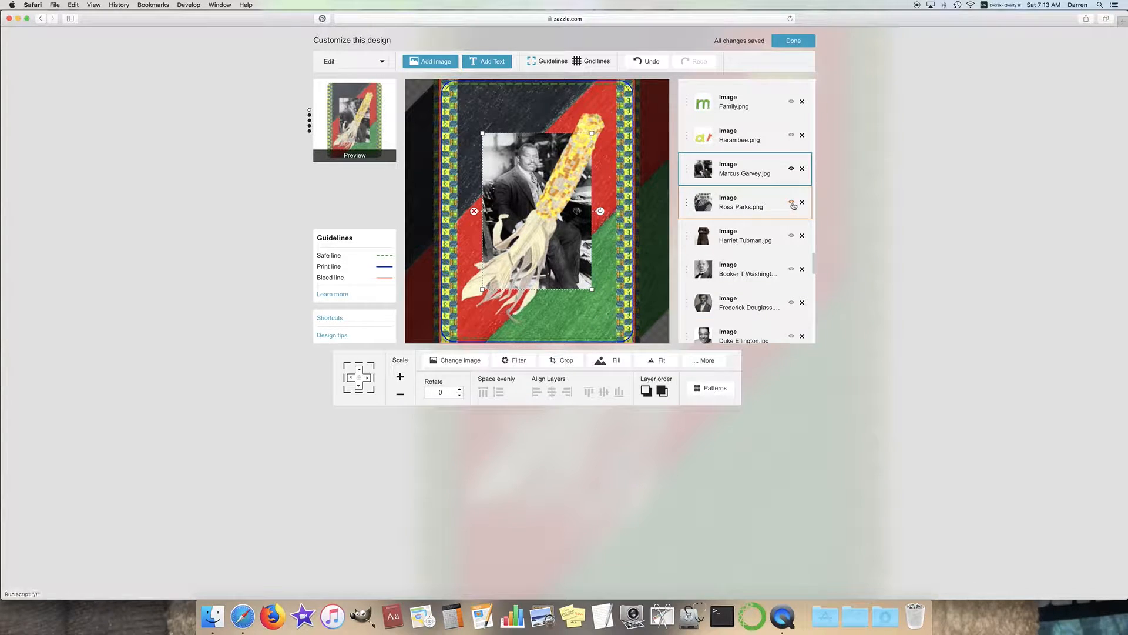
Toggle the visibility of the Harambee.png and Marcus Garvey.jpg layers on the blanket, leaving both layers shown
left_click(791, 135)
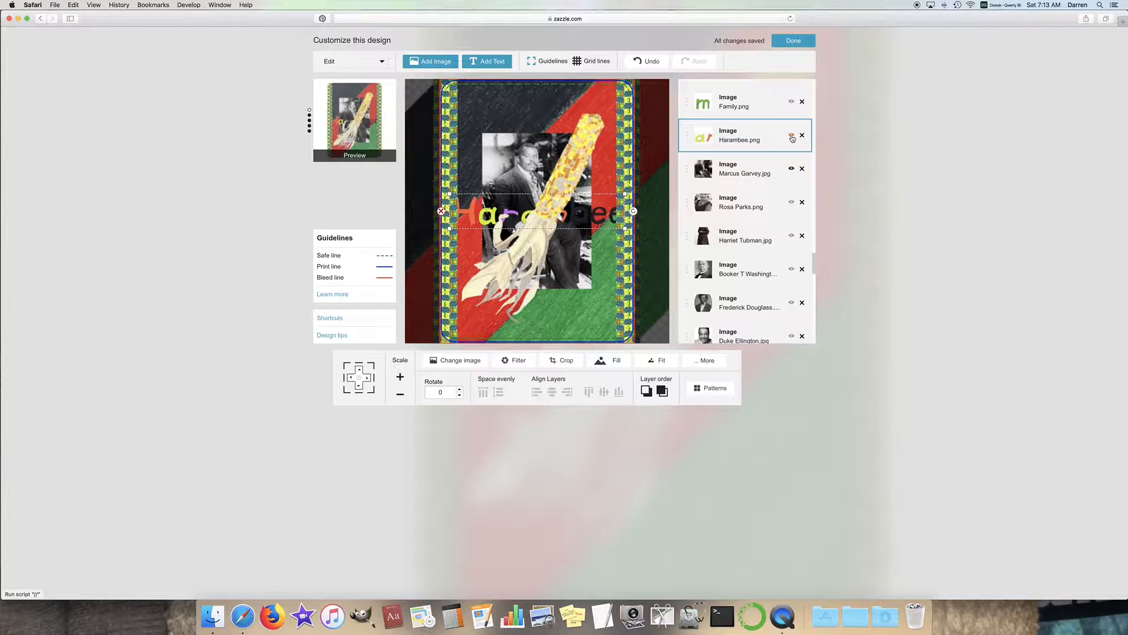
left_click(792, 137)
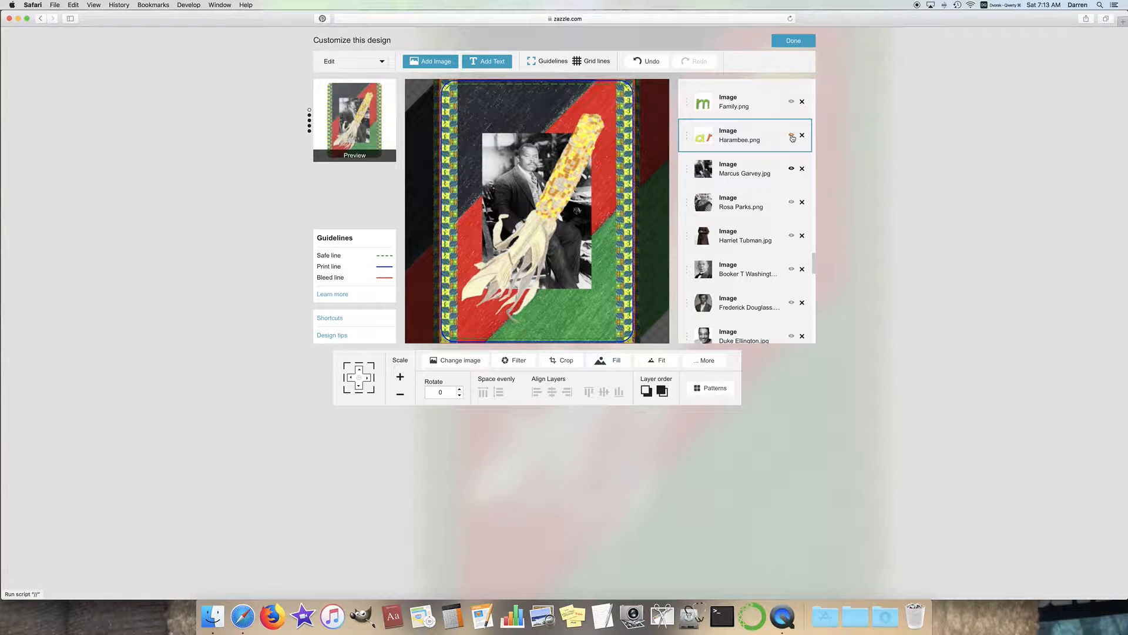
left_click(791, 136)
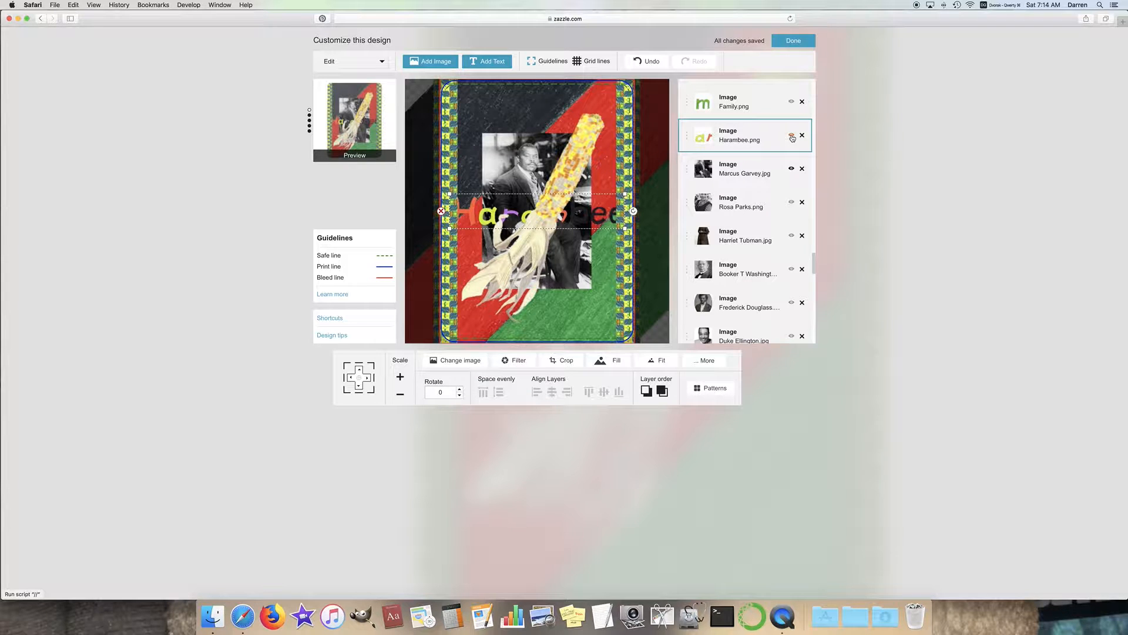
left_click(792, 137)
left_click(791, 170)
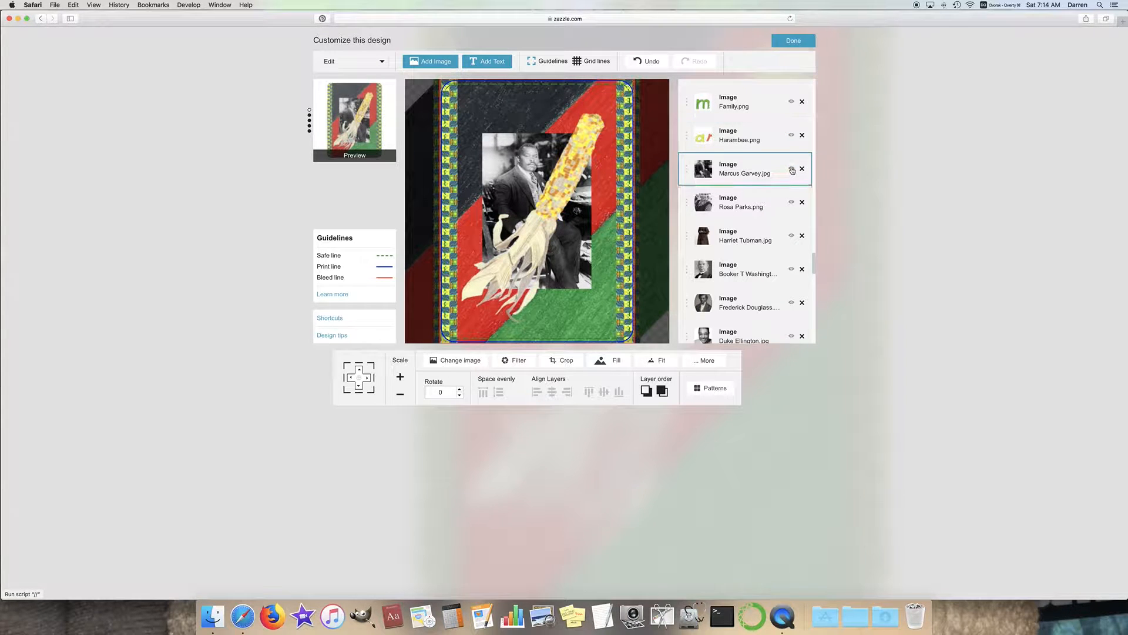
left_click(792, 170)
left_click(792, 136)
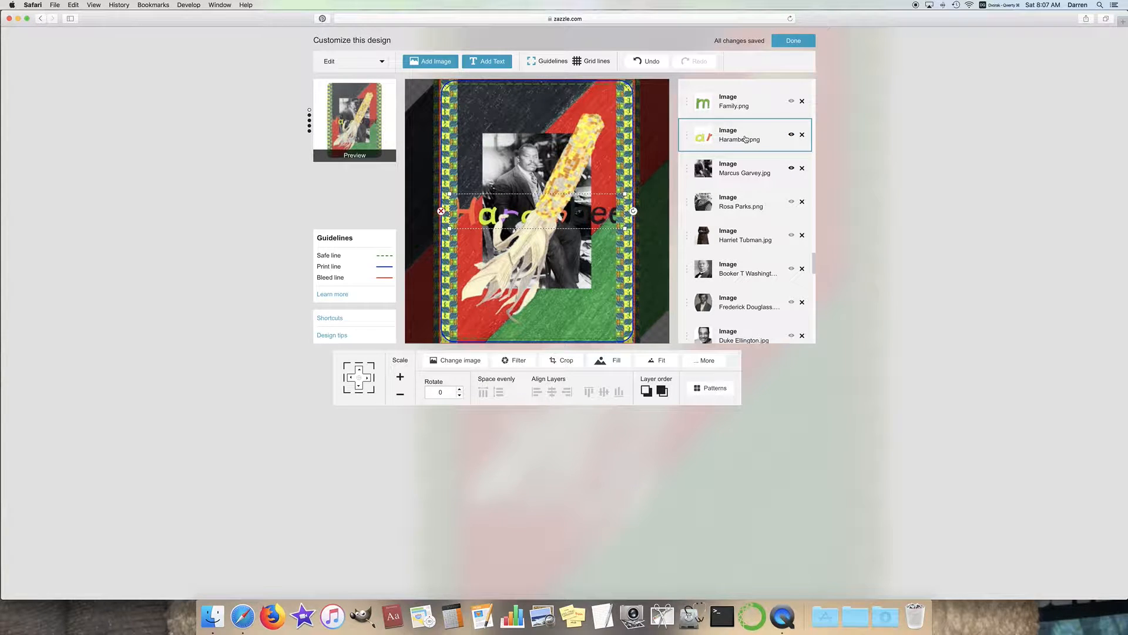
Move the Harambee.png layer behind Marcus Garvey.jpg, bring it back in front, and finish customizing the blanket
left_click_drag(685, 138, 685, 174)
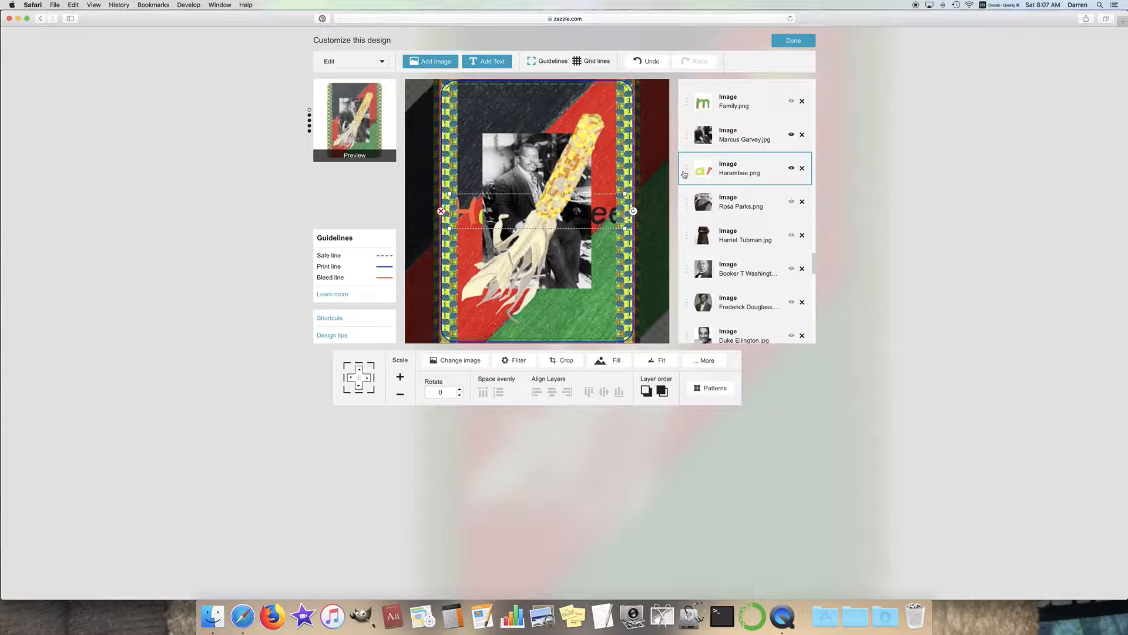
left_click_drag(685, 174, 686, 142)
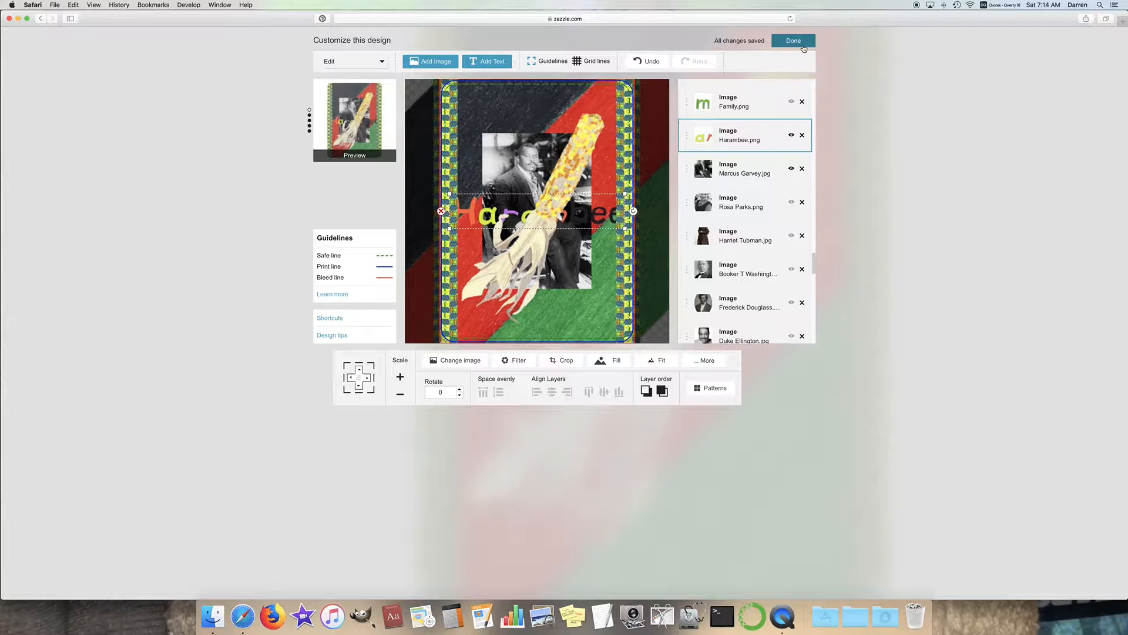
left_click(802, 45)
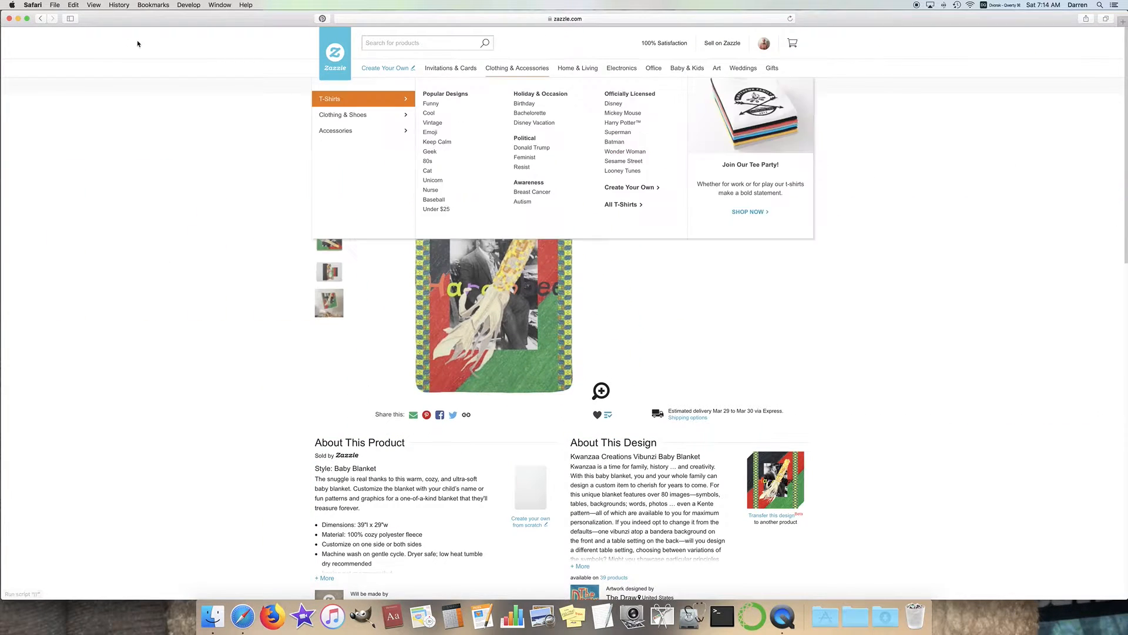
Return to the product listing, browse the items, and open the Gather 'Round Kwanzaa Creations Vibunzi Pillow
left_click(41, 19)
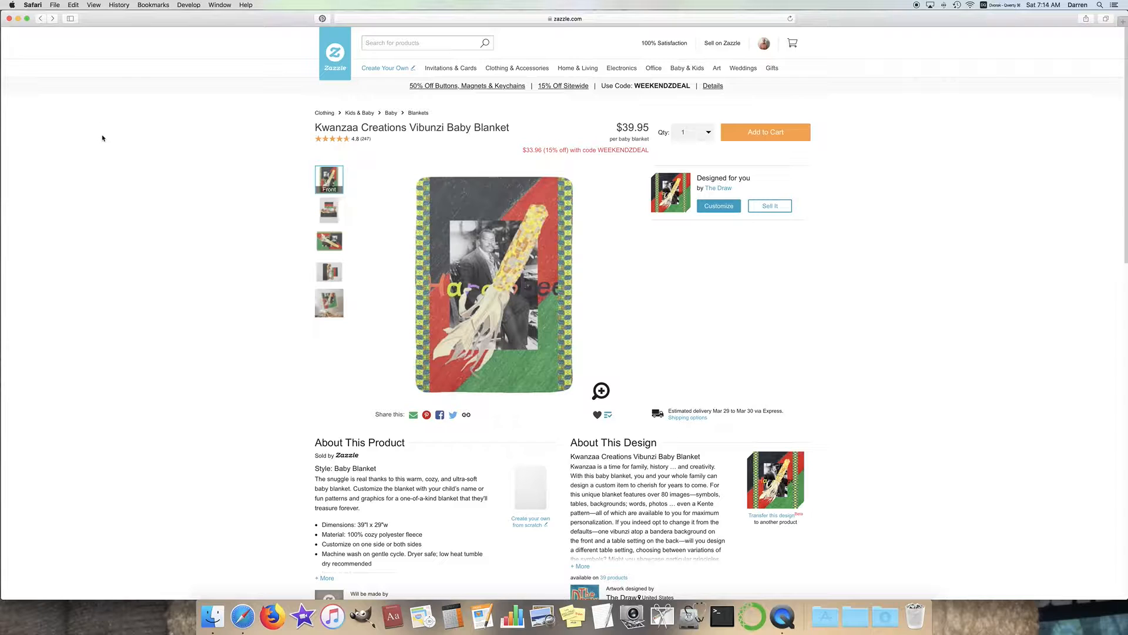
scroll(163, 176, "down", 5)
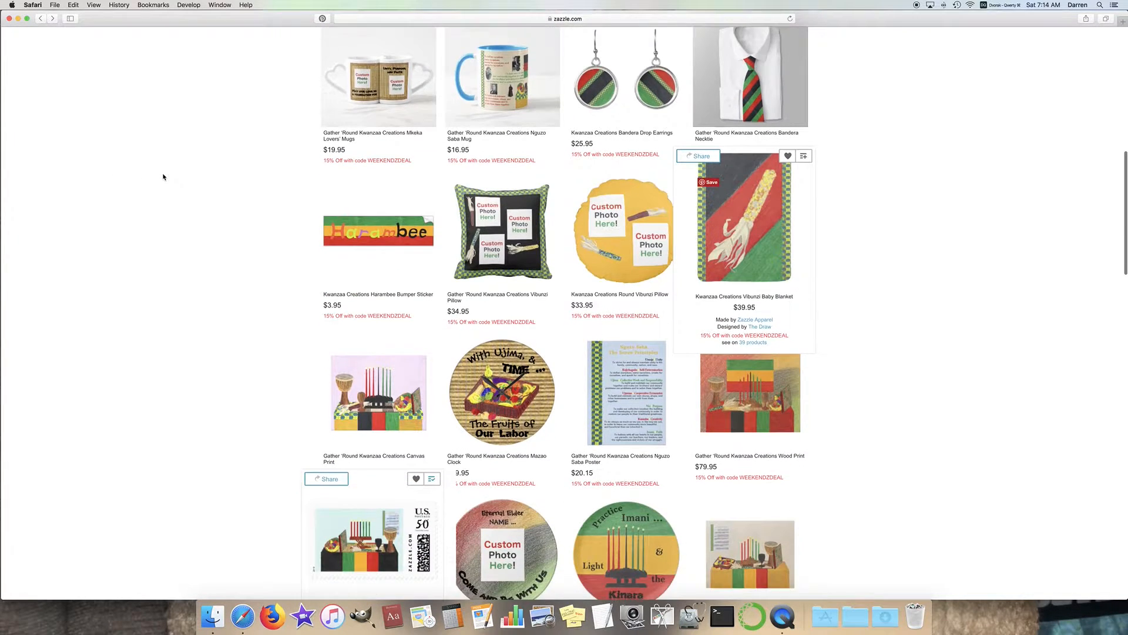
scroll(164, 176, "down", 1)
scroll(164, 177, "down", 8)
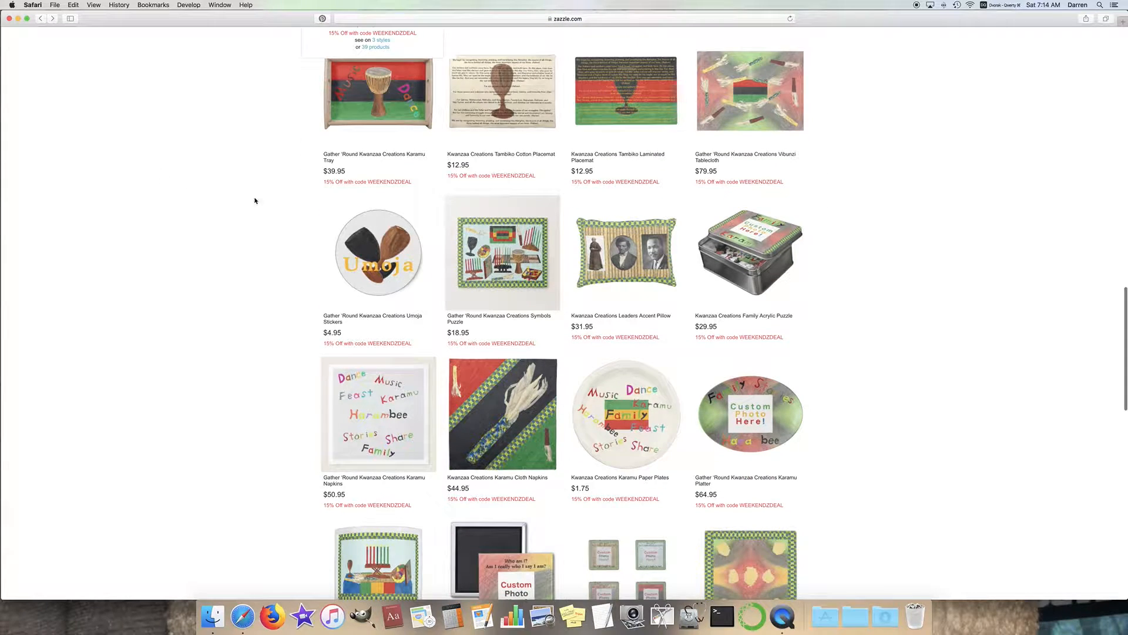
scroll(253, 202, "up", 7)
scroll(249, 202, "up", 3)
left_click(494, 205)
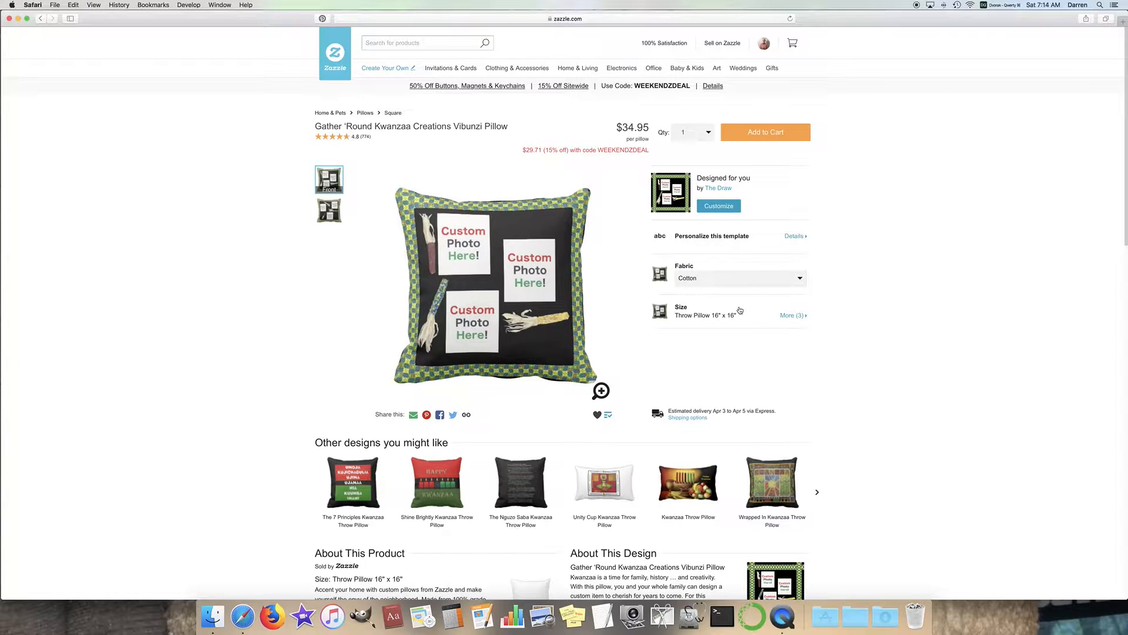
Change the pillow's size to Lumbar Pillow 13" x 21" and close the size options
left_click(796, 317)
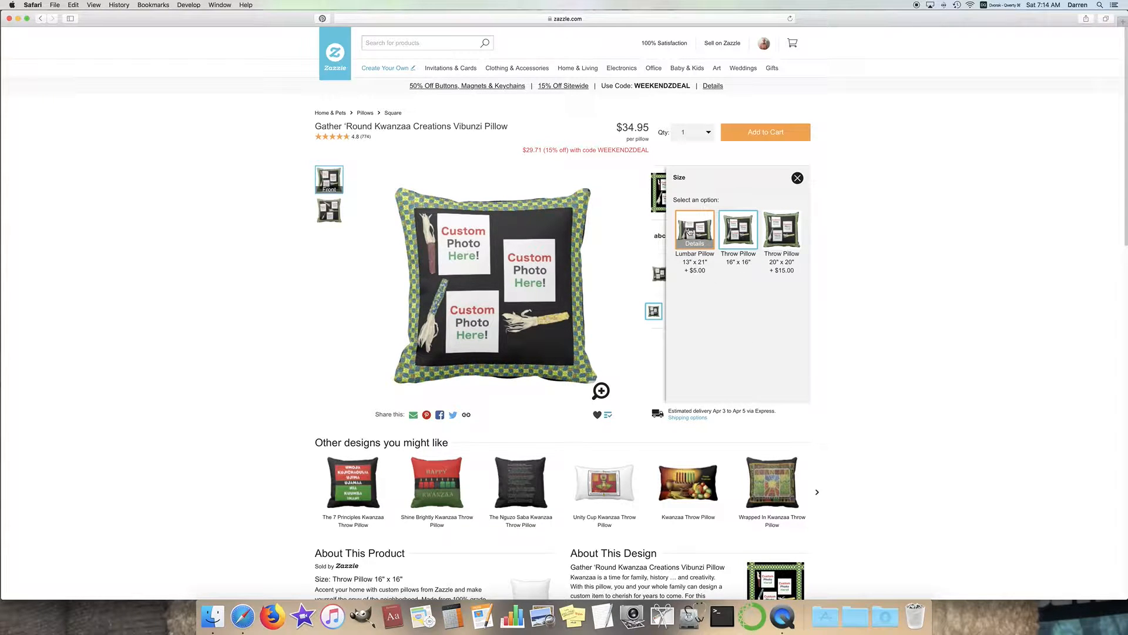
left_click(690, 231)
left_click(799, 178)
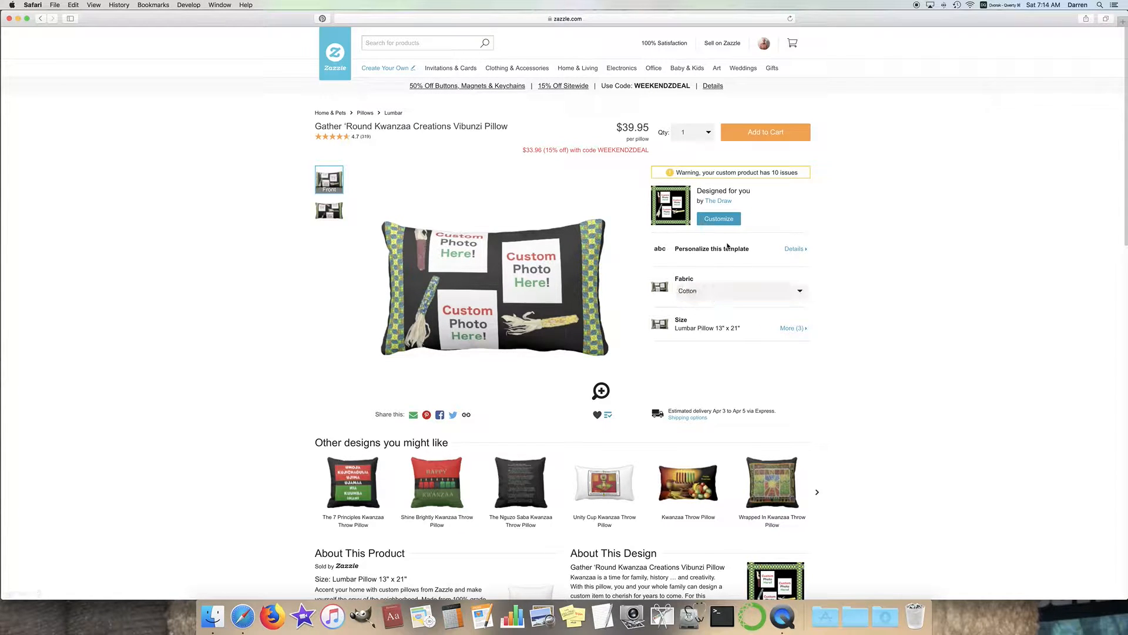
Open the lumbar pillow for customization and inspect the image-quality warnings on the Harriet Tubman.jpg and Rosa Parks.png layers
left_click(720, 221)
scroll(791, 224, "down", 12)
scroll(786, 224, "down", 10)
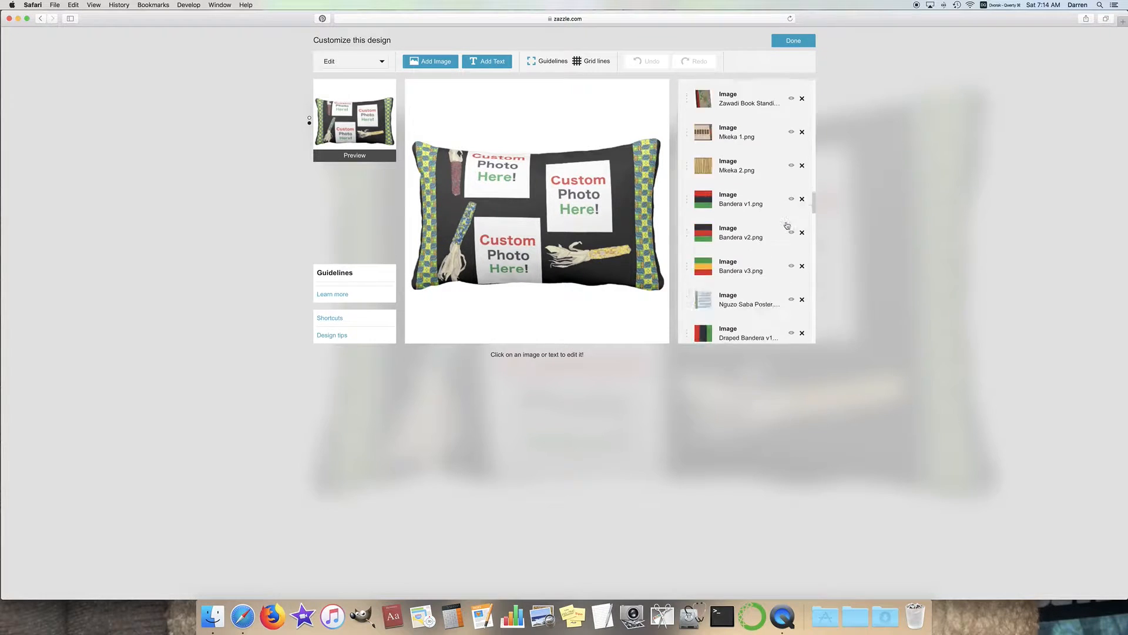
scroll(787, 229, "down", 10)
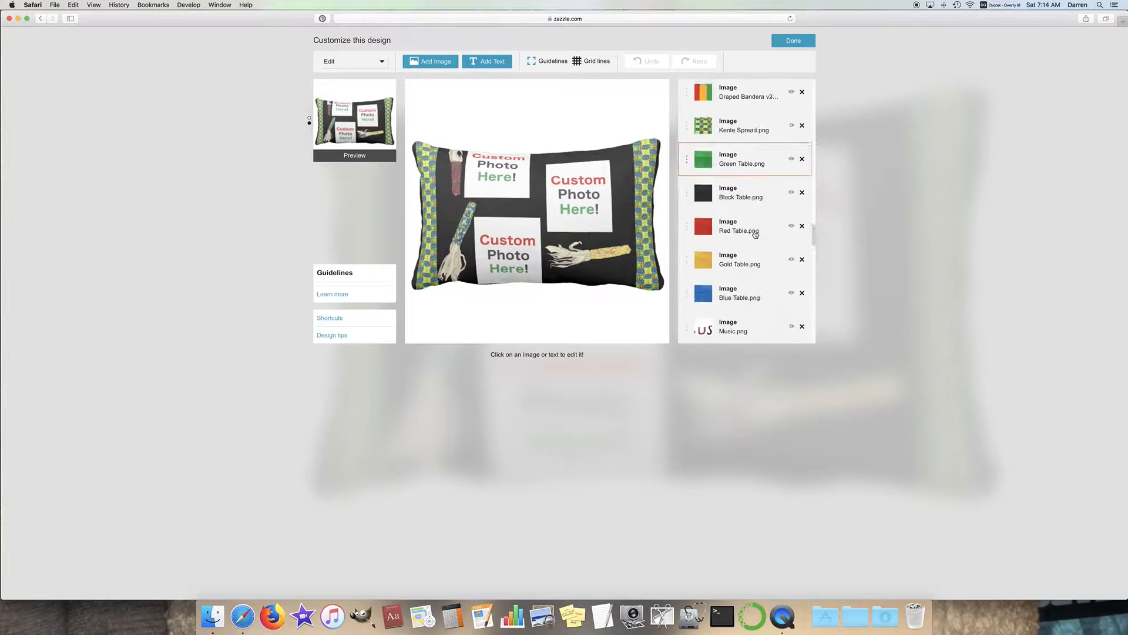
scroll(776, 241, "down", 5)
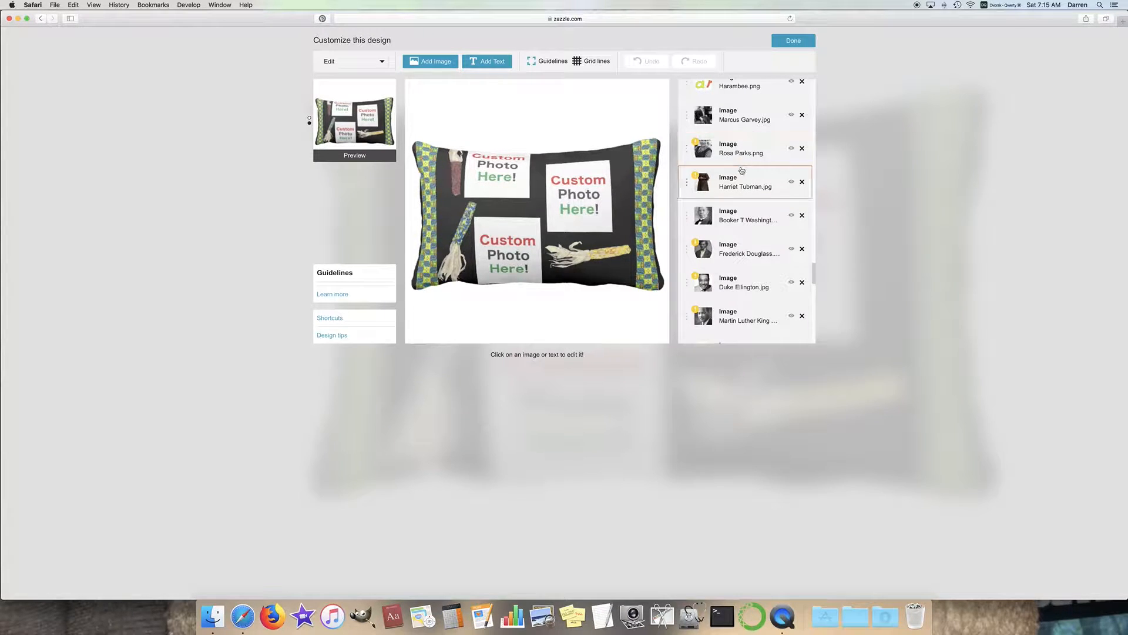
mouse_move(695, 177)
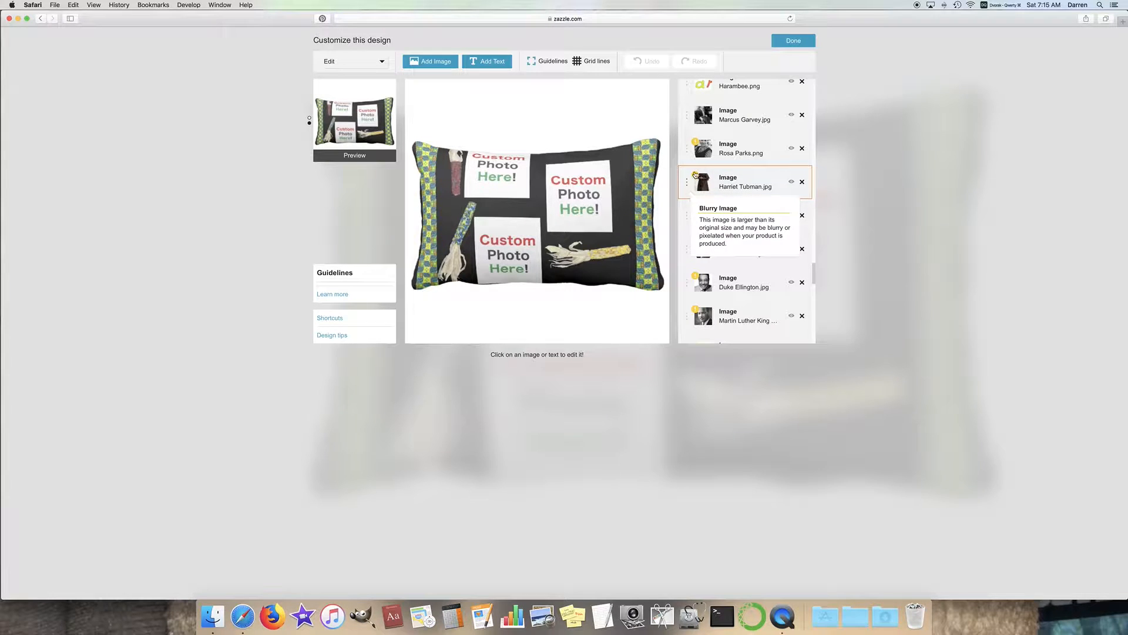
mouse_move(694, 147)
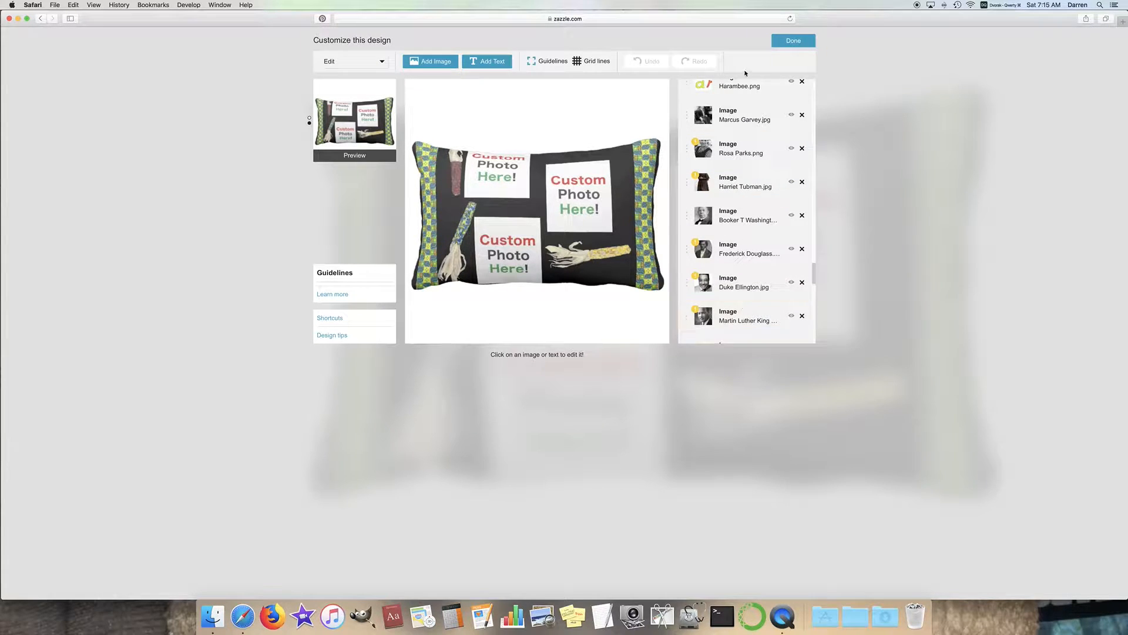
Examine the lumbar pillow's layer list to compare which portrait images carry quality warnings and which do not
scroll(749, 264, "down", 3)
scroll(753, 257, "down", 2)
scroll(752, 257, "up", 5)
scroll(753, 257, "down", 2)
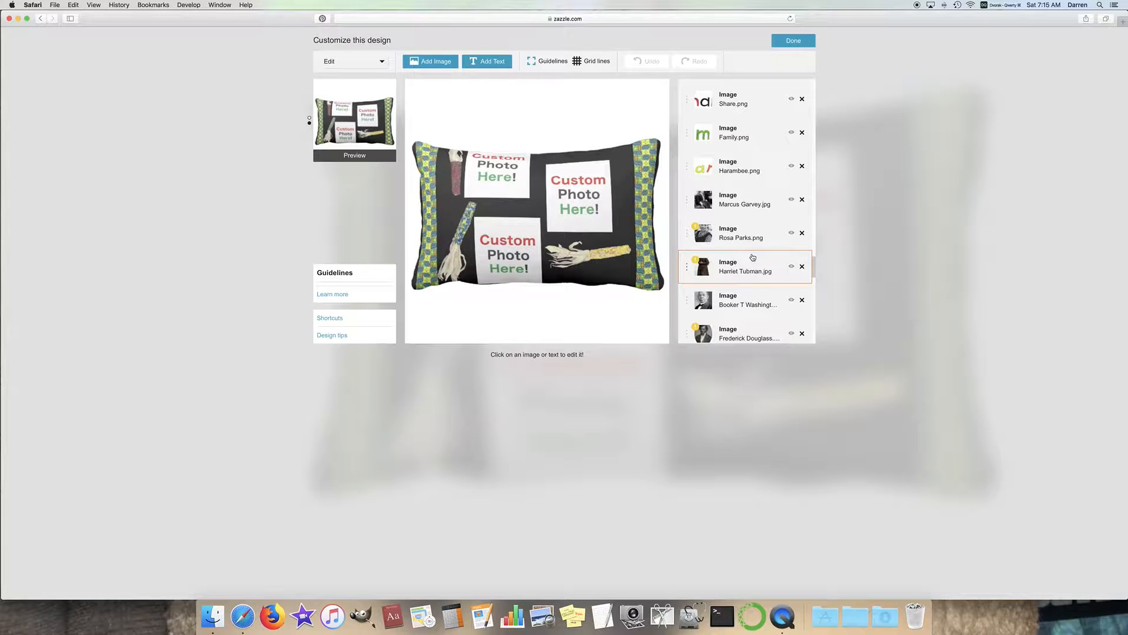
scroll(752, 257, "down", 3)
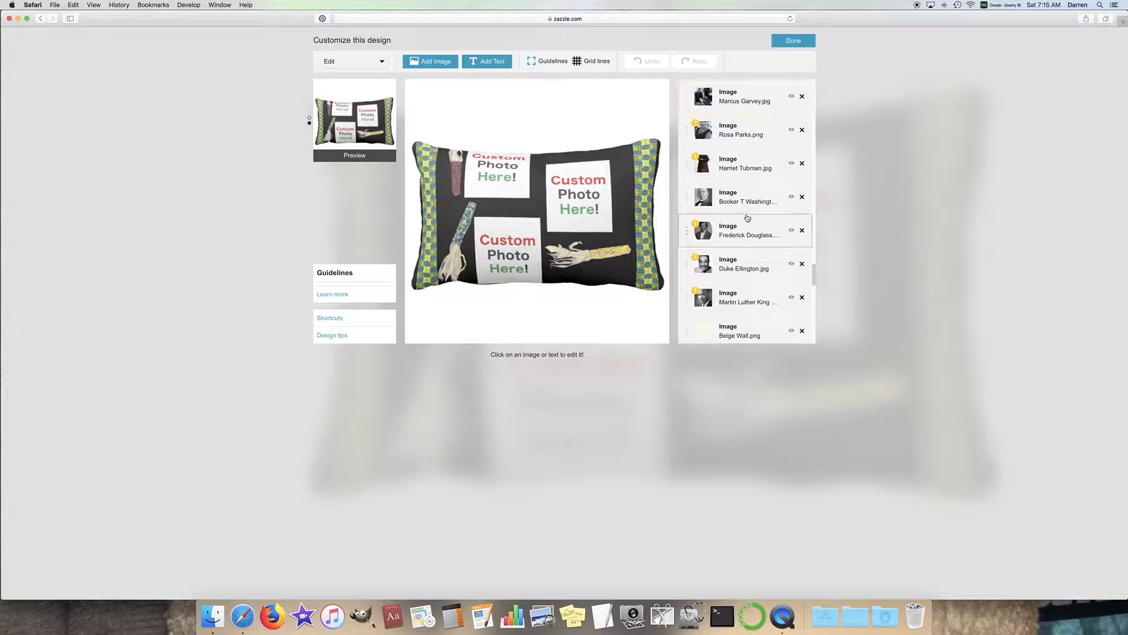
scroll(746, 218, "up", 1)
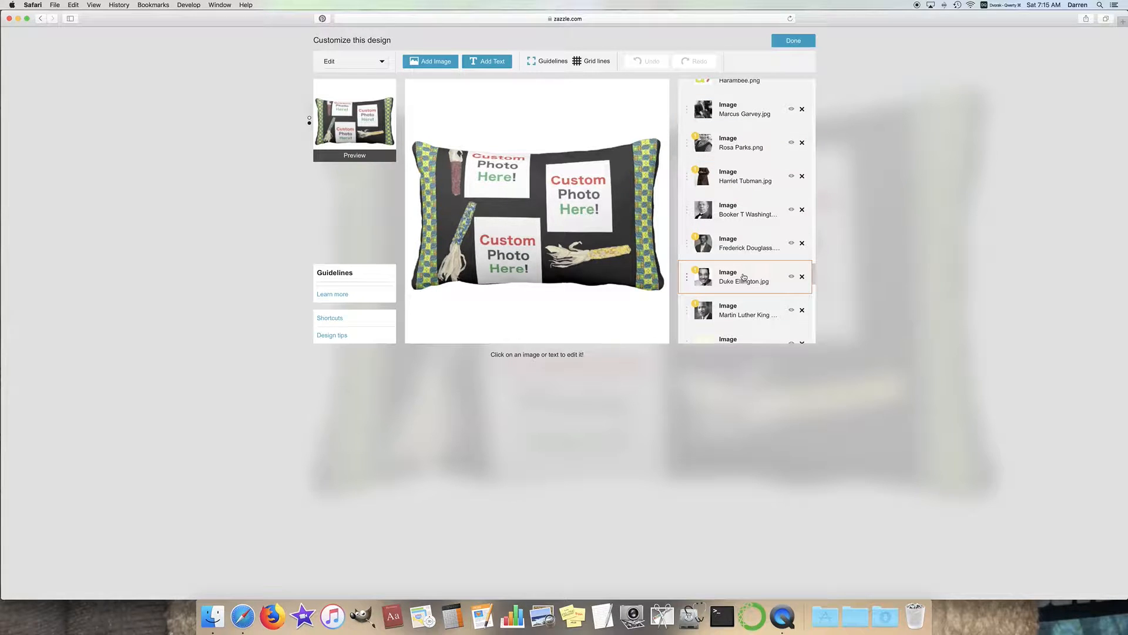
scroll(744, 264, "up", 5)
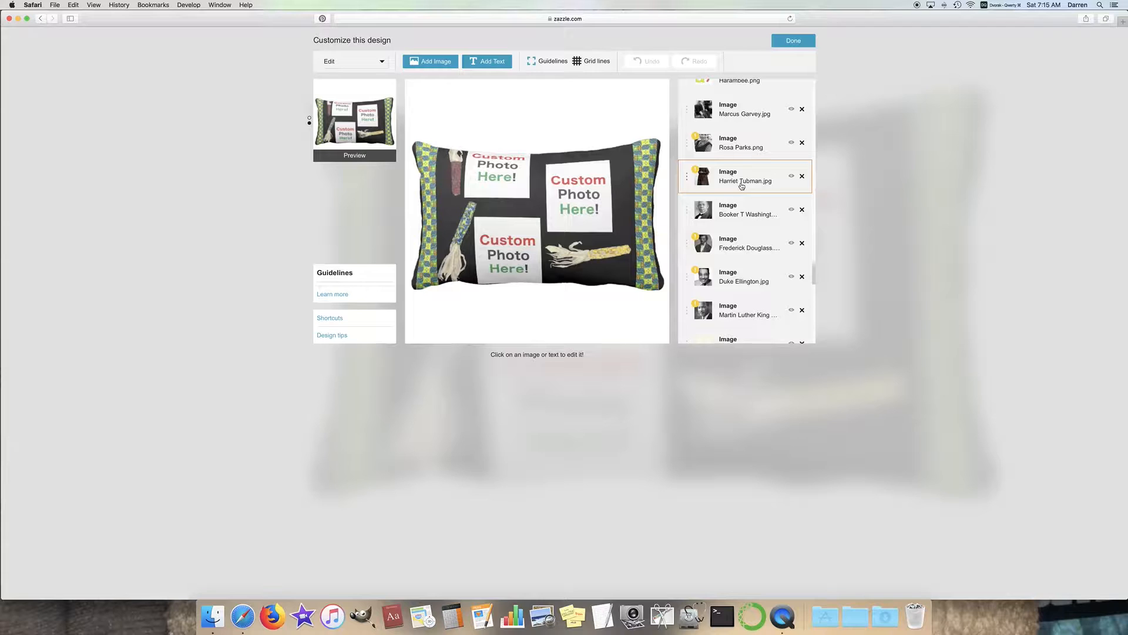
scroll(743, 186, "up", 1)
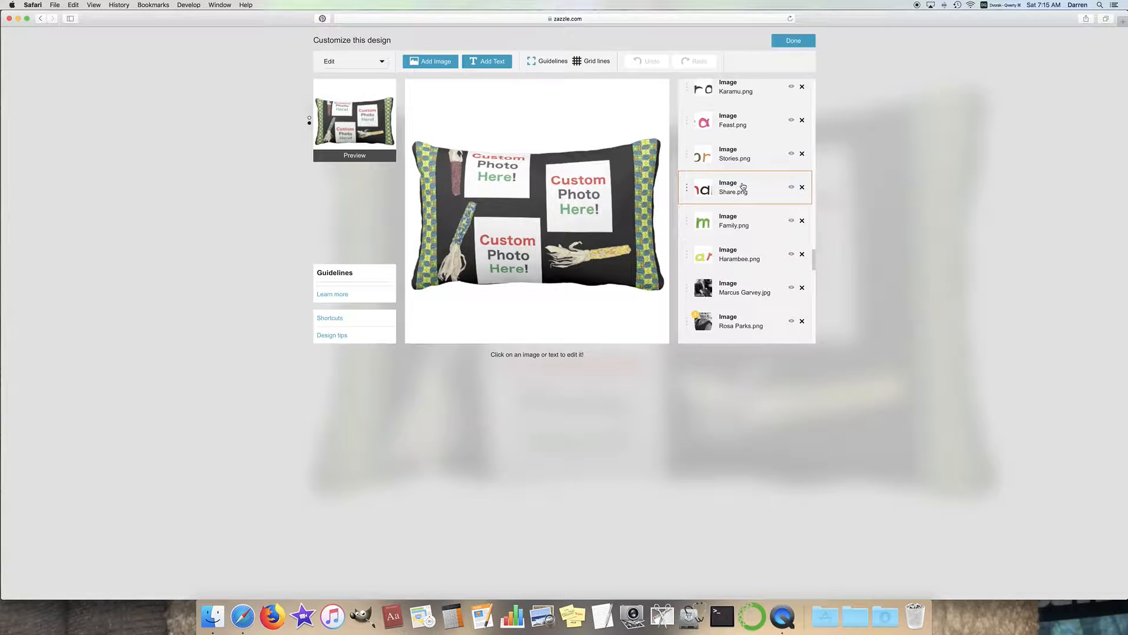
scroll(742, 206, "down", 3)
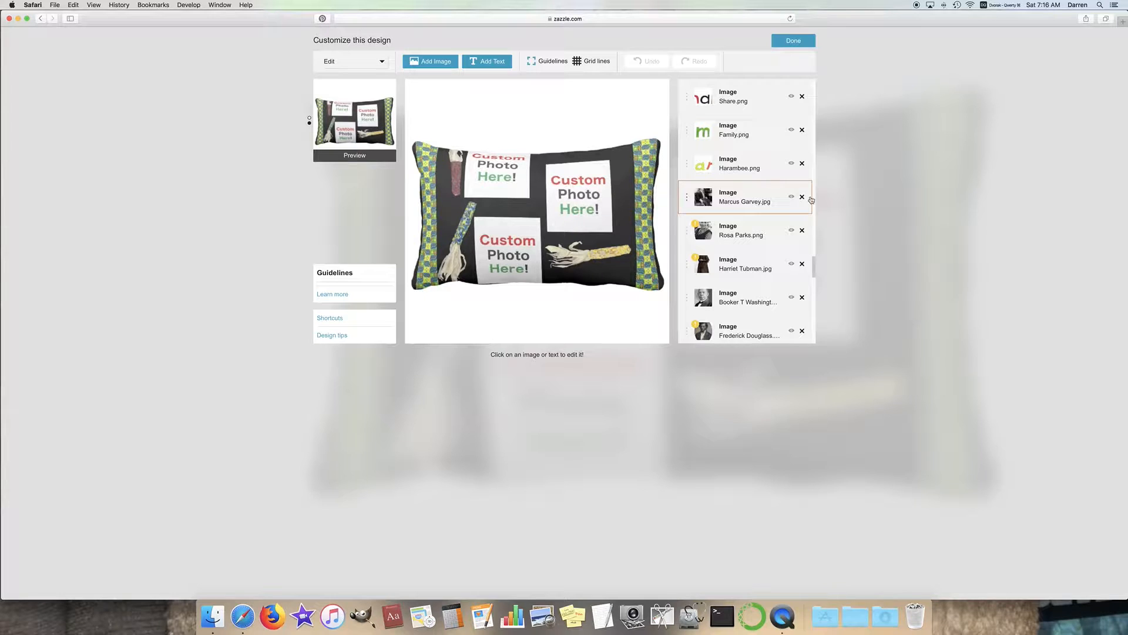
scroll(735, 200, "down", 1)
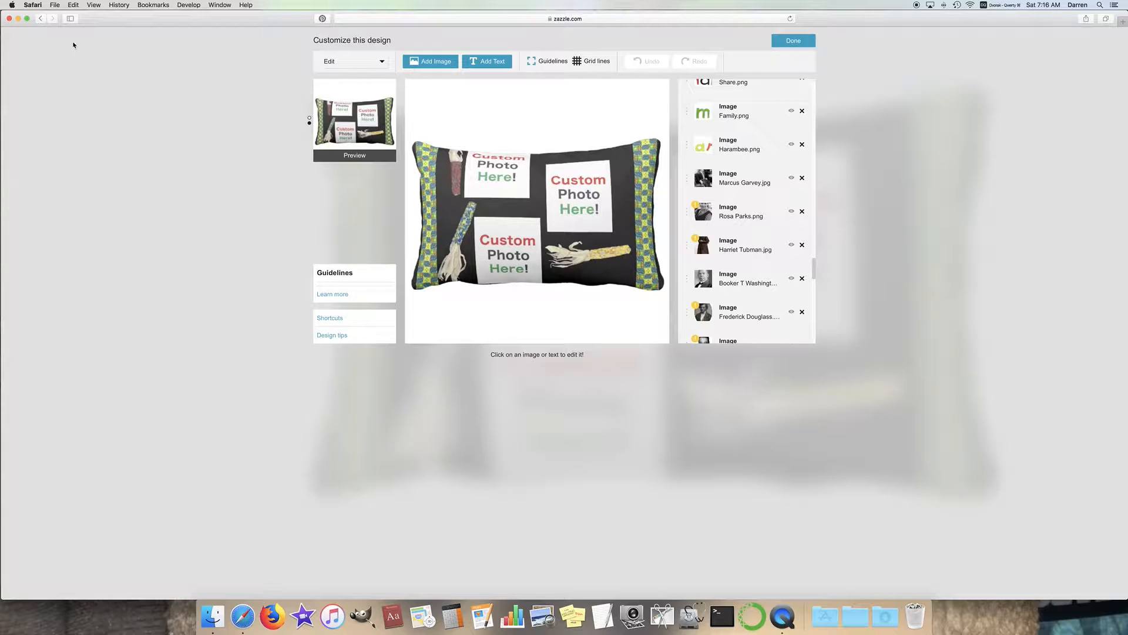
Return to the product listing, reopen the Vibunzi Pillow in its 16" x 16" throw size, and start customizing it
left_click(41, 19)
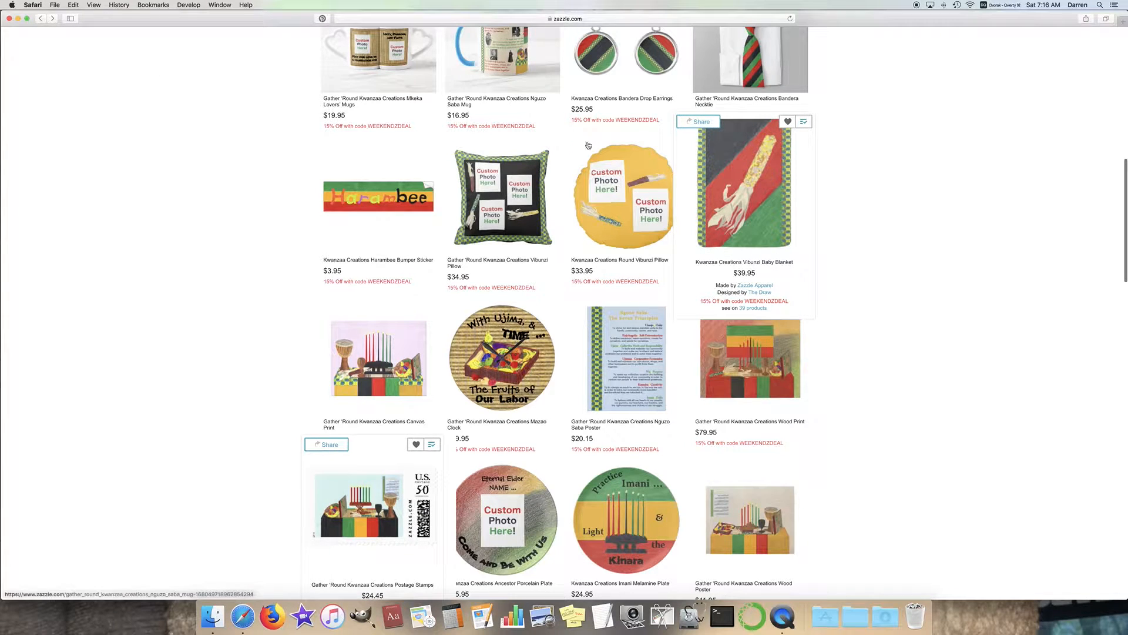
left_click(461, 150)
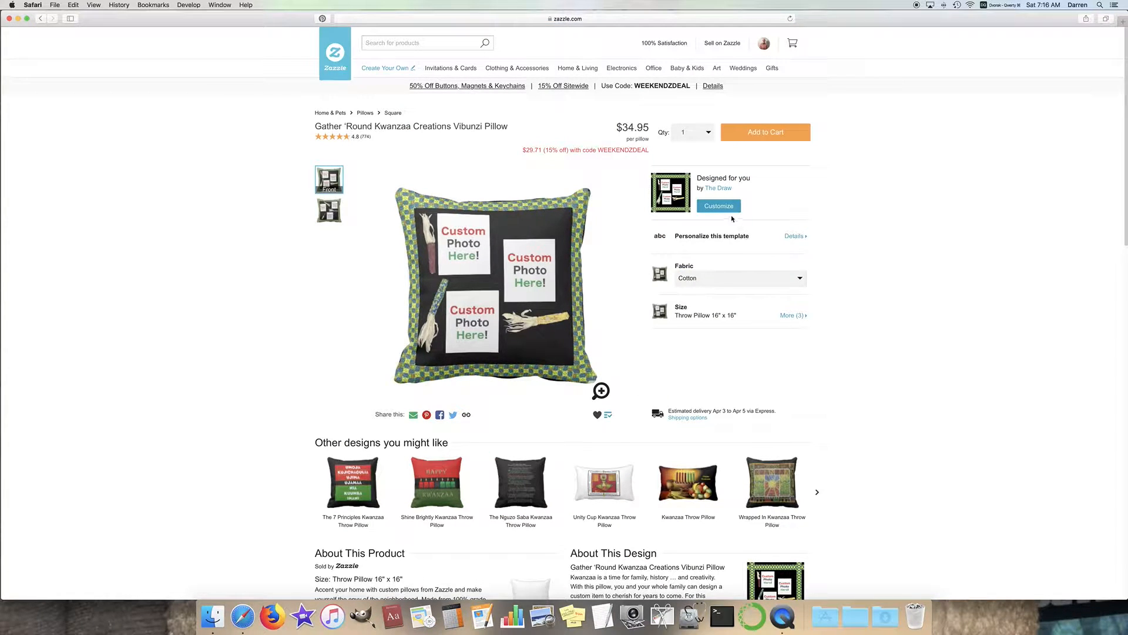
left_click(724, 210)
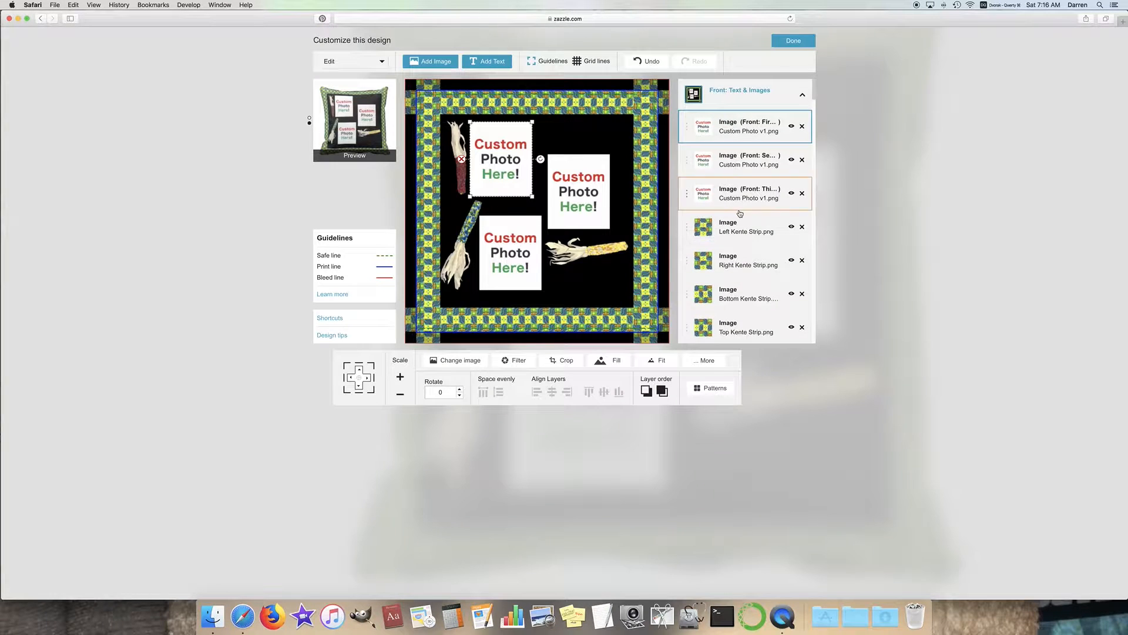
Scale down the hidden Marcus Garvey.jpg and Rosa Parks.png image layers on the front of the throw pillow
scroll(746, 246, "down", 10)
scroll(761, 265, "down", 10)
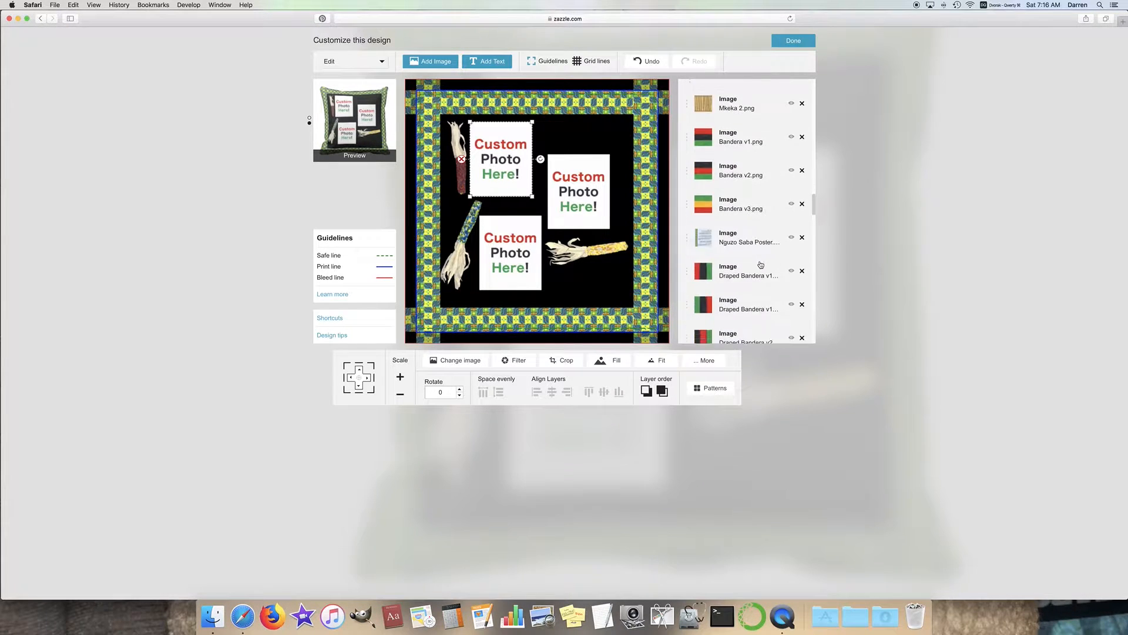
scroll(761, 265, "down", 10)
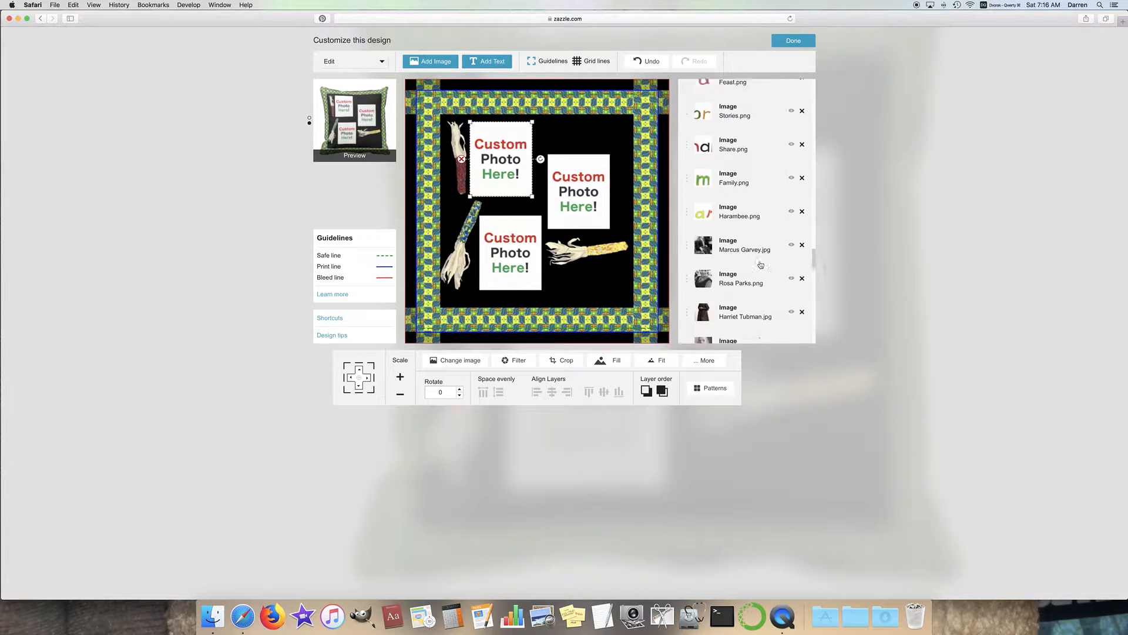
left_click(742, 134)
scroll(742, 134, "down", 1)
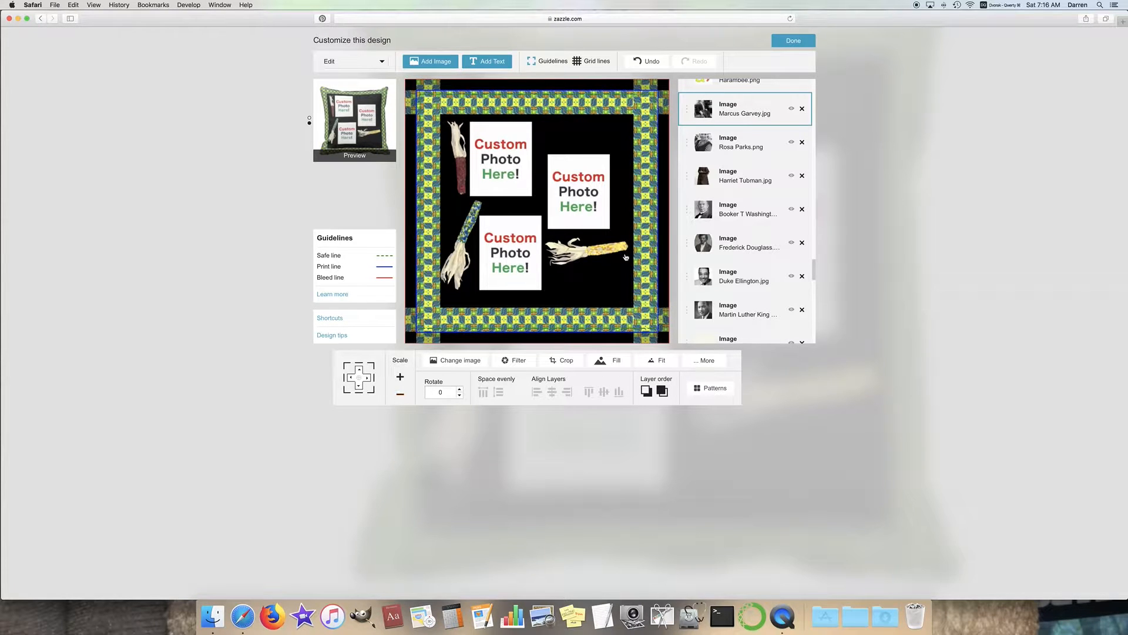
left_click(740, 147)
left_click(400, 396)
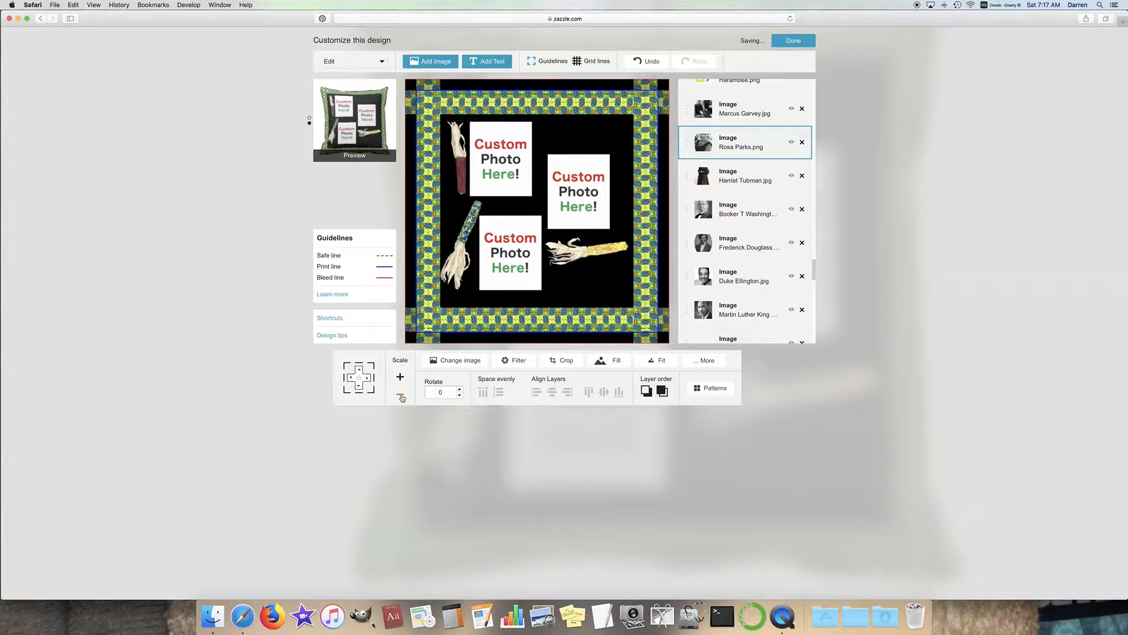
Scale down the front's Harriet Tubman.jpg, Booker T Washington, Frederick Douglass, Duke Ellington.jpg and Martin Luther King portrait layers
left_click(734, 179)
left_click(400, 396)
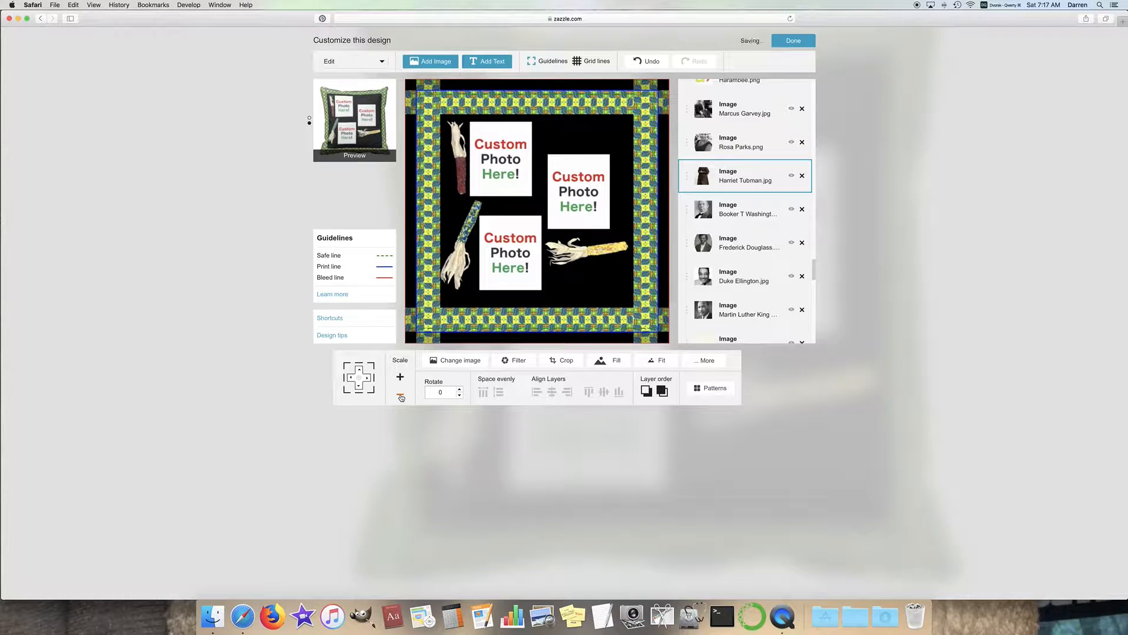
left_click(747, 211)
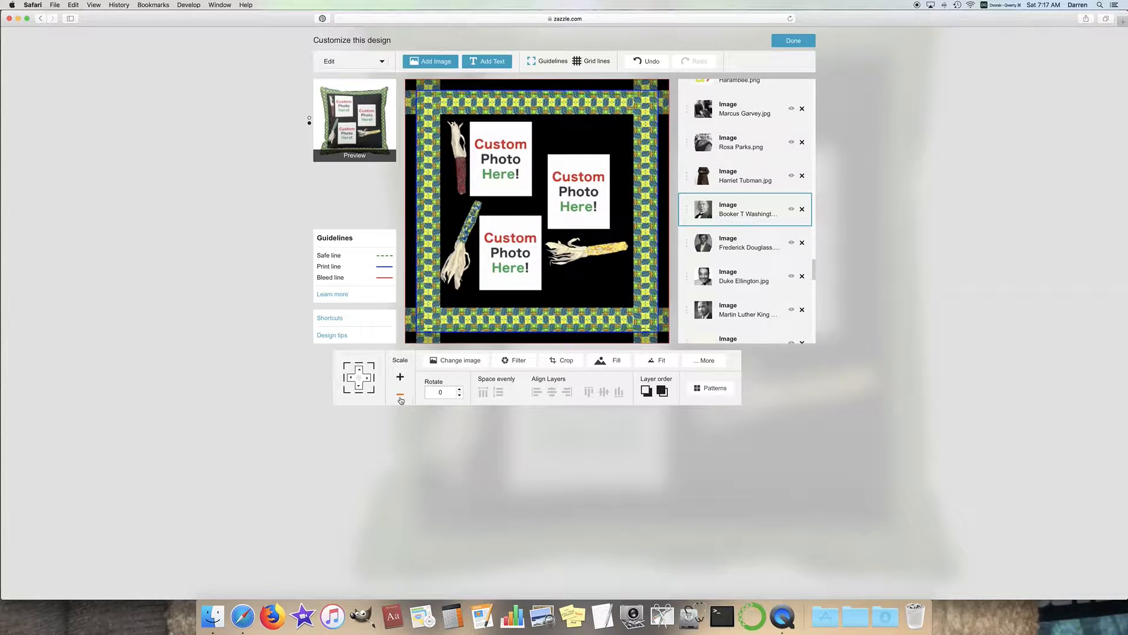
left_click(746, 242)
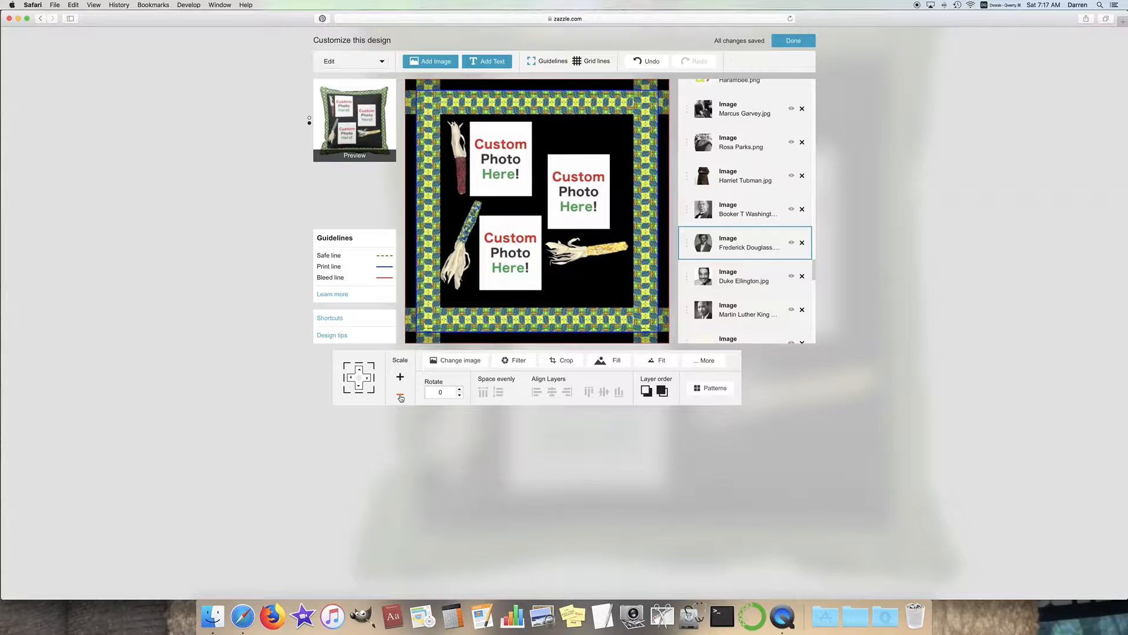
left_click(742, 281)
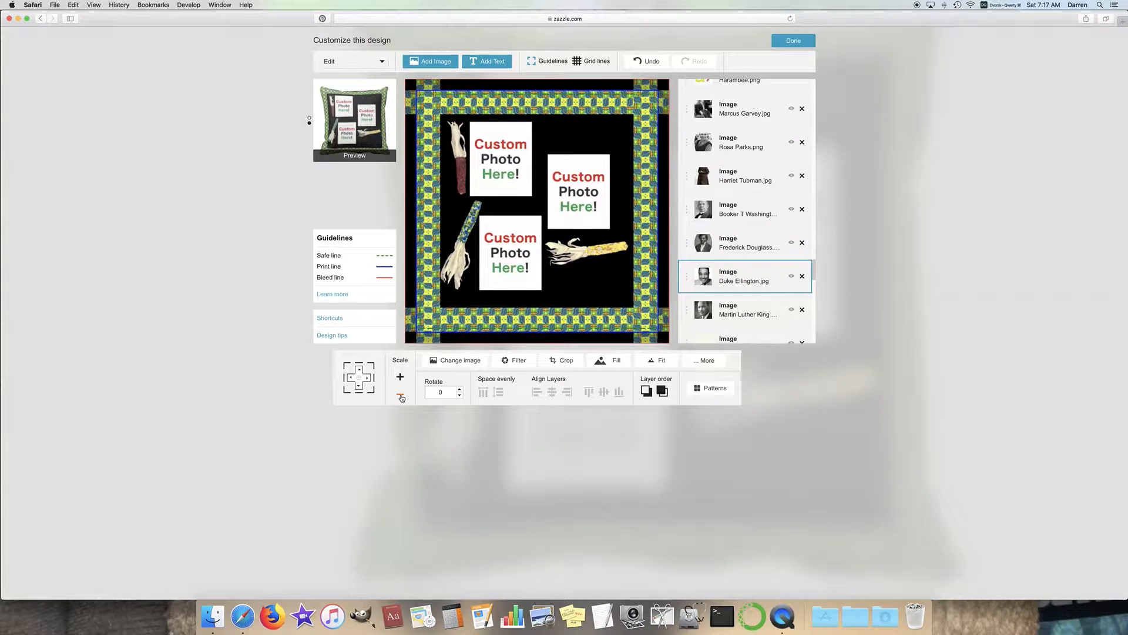
left_click(751, 315)
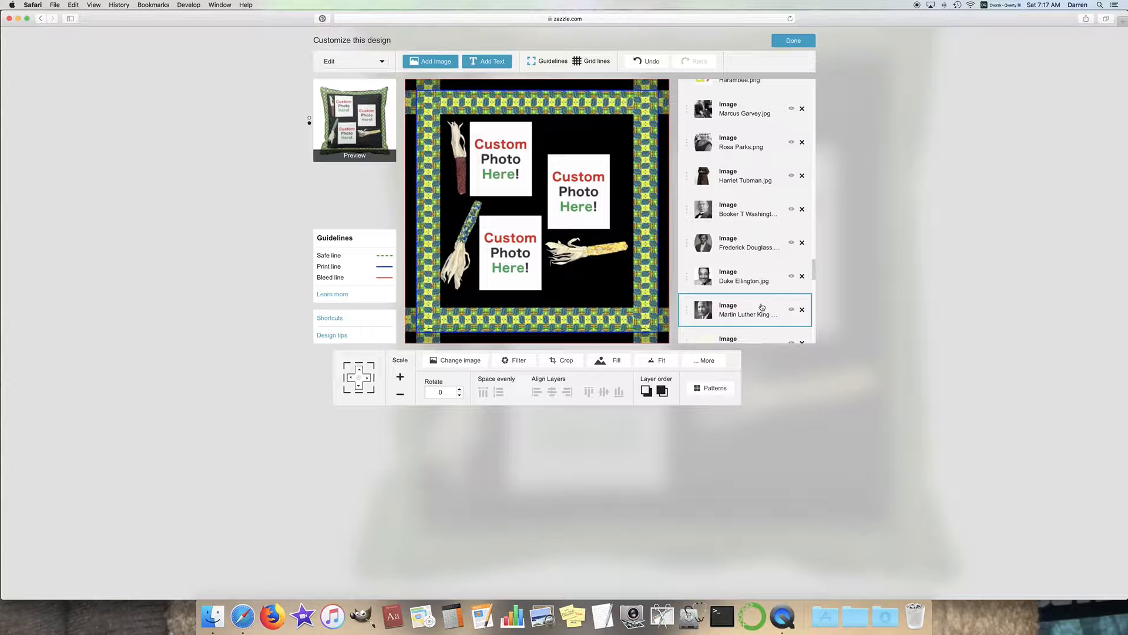
Switch to the pillow's back design and scale down its Marcus Garvey.jpg, Rosa Parks.png and Harriet Tubman.jpg layers
scroll(762, 307, "up", 10)
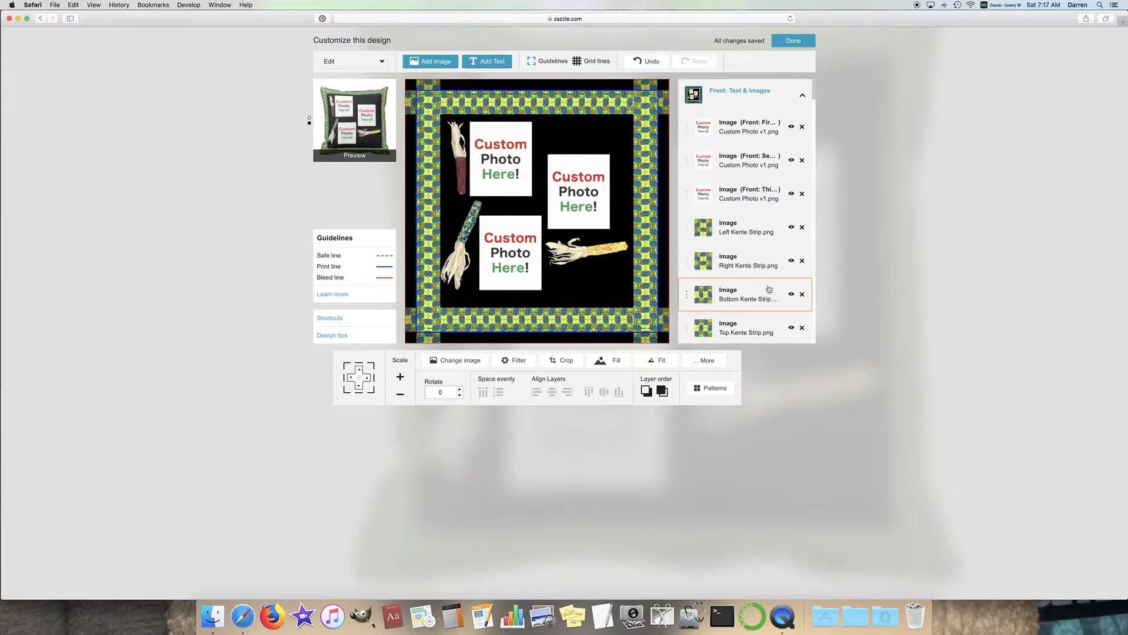
left_click(785, 107)
left_click(789, 128)
scroll(790, 175, "down", 8)
scroll(790, 176, "down", 10)
scroll(789, 175, "down", 6)
left_click(729, 138)
left_click(402, 398)
left_click(740, 167)
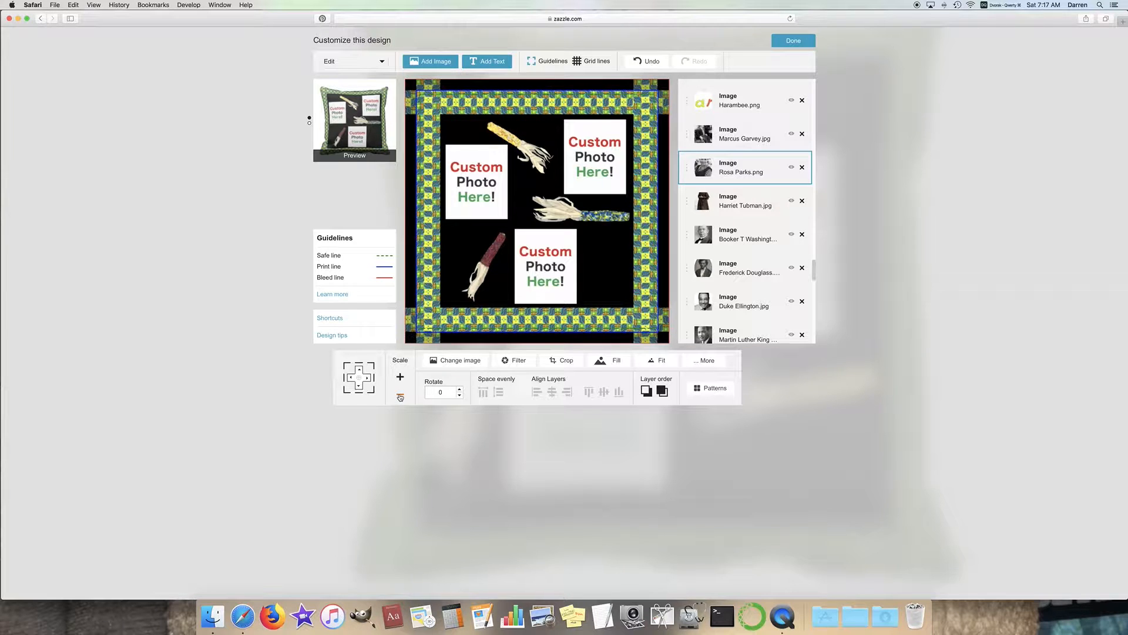
left_click(739, 206)
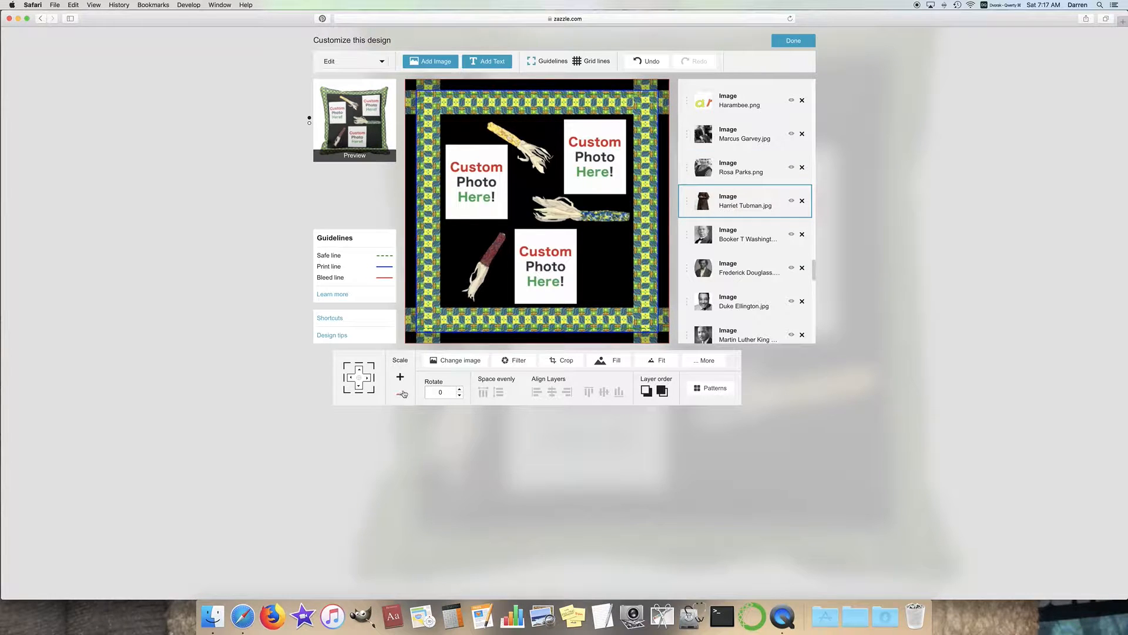
Scale down the back's Booker T Washington, Frederick Douglass, Duke Ellington.jpg and Martin Luther King layers together, and finish customizing
scroll(746, 234, "down", 1)
left_click(745, 199)
left_click(742, 231, "shift")
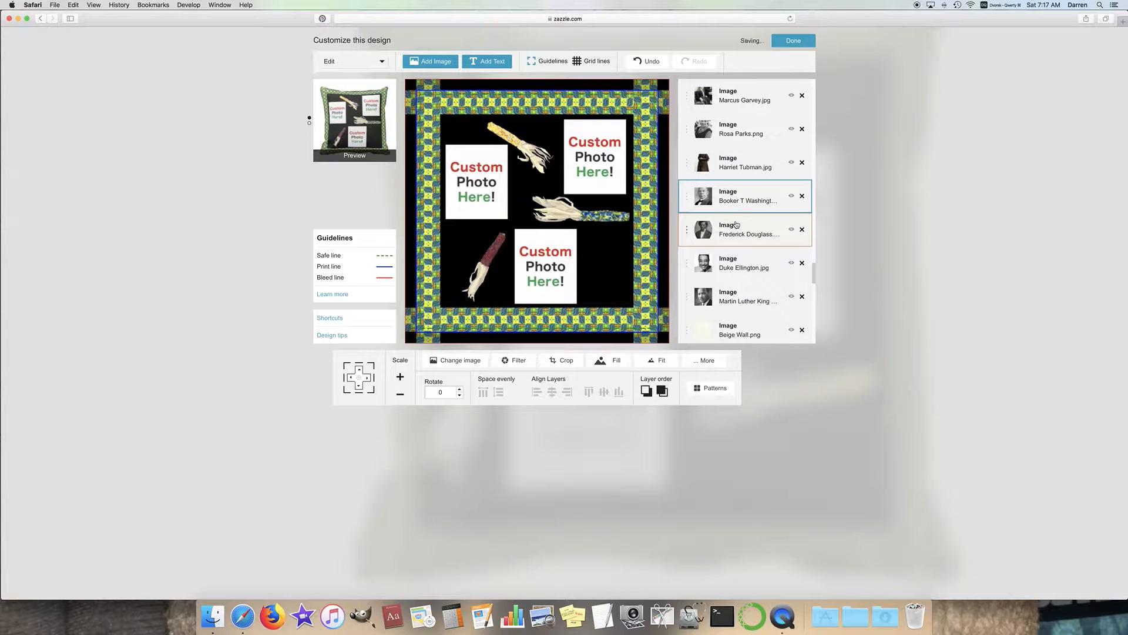
left_click(742, 263, "shift")
left_click(745, 296, "shift")
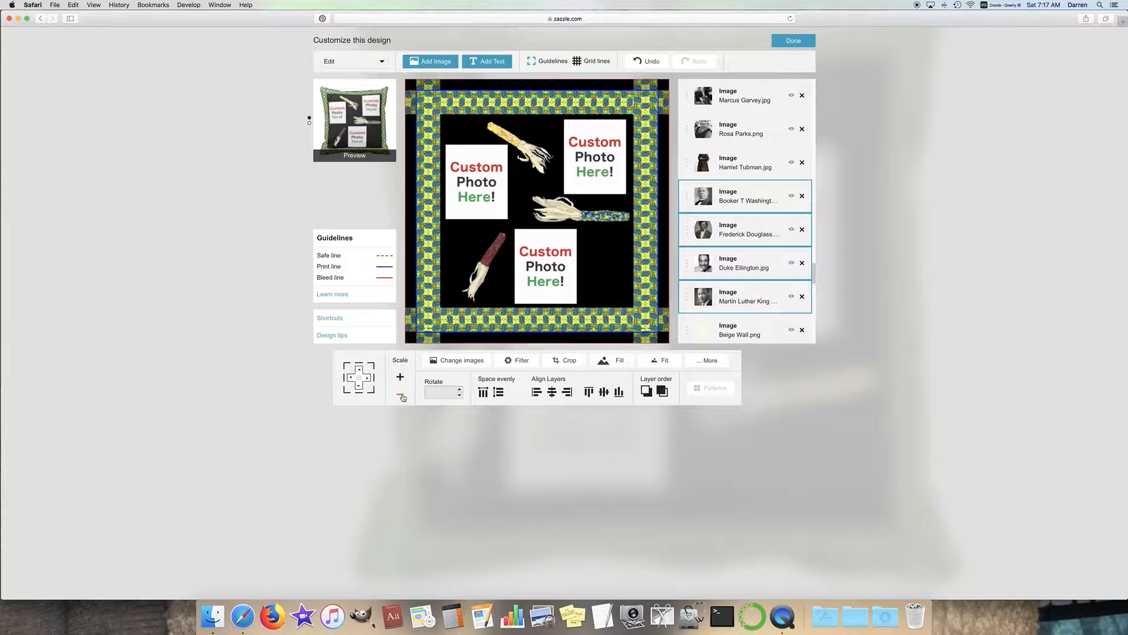
left_click(751, 303)
scroll(775, 270, "up", 20)
left_click(794, 40)
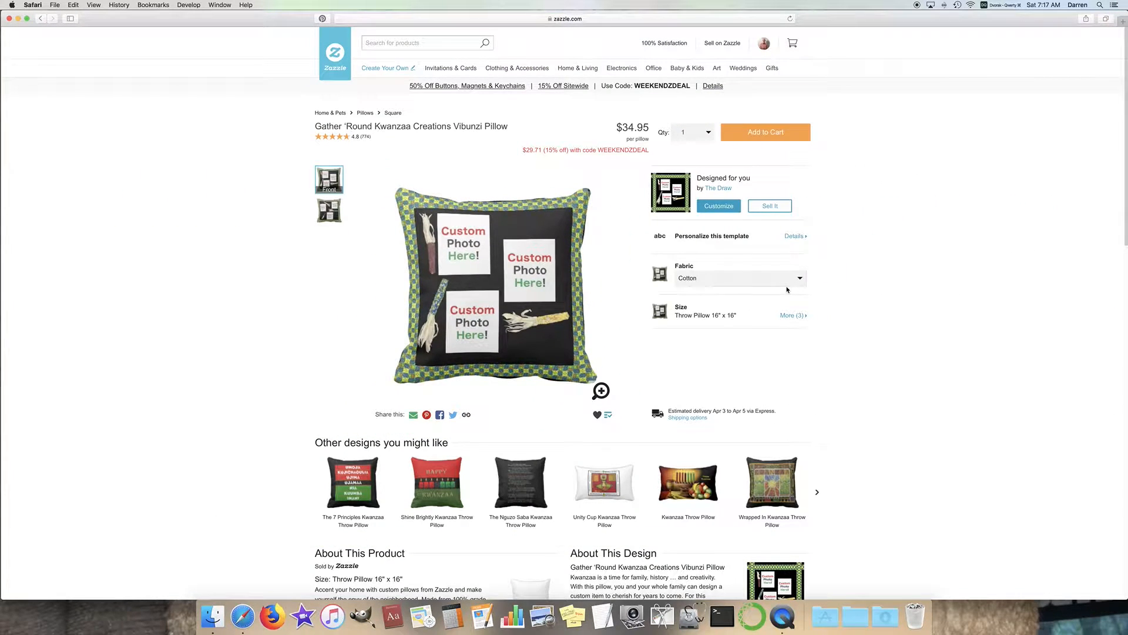
Change the Vibunzi Pillow's size to Lumbar Pillow 13" x 21"
left_click(782, 282)
left_click(793, 315)
left_click(705, 228)
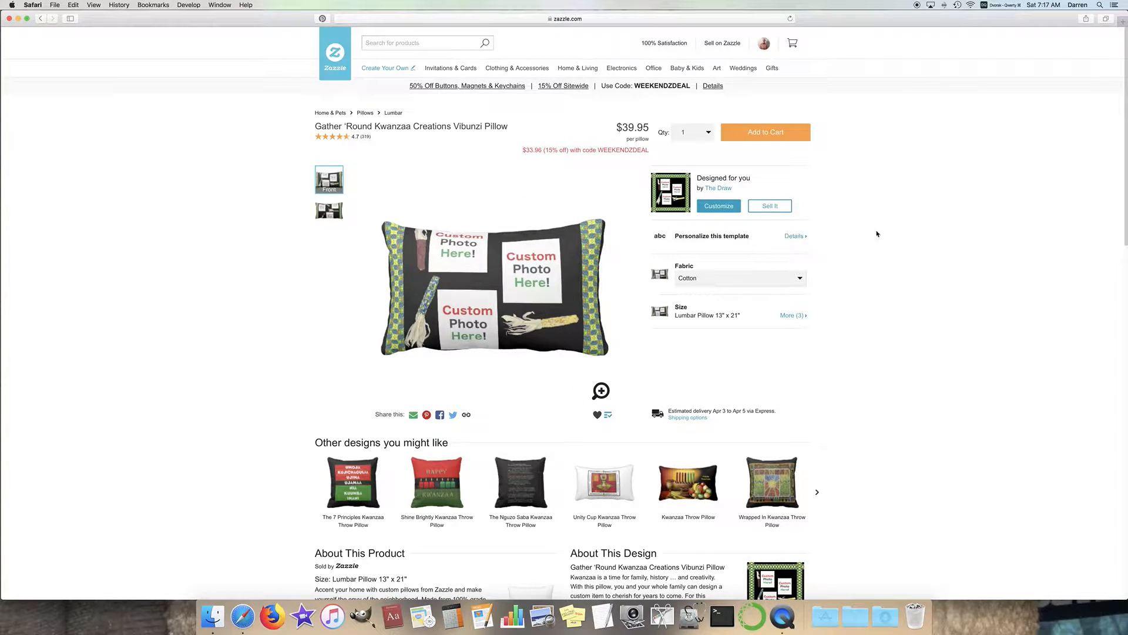
Open the lumbar pillow for customization, check the third Custom Photo v1.png layer by toggling its visibility, and close the editor
left_click(718, 206)
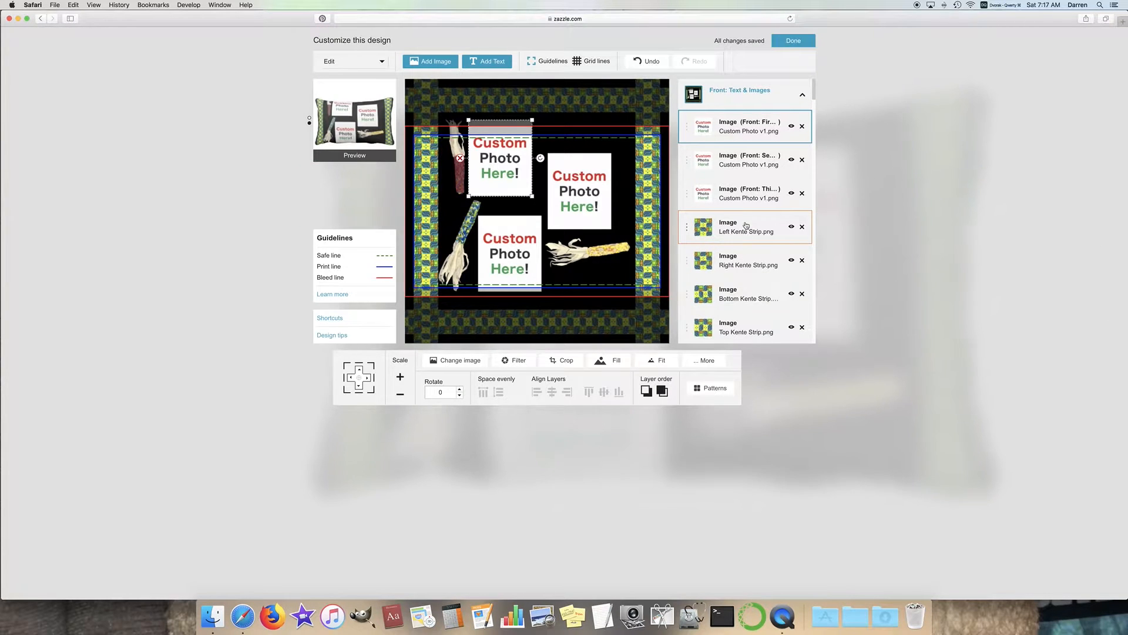
left_click(753, 204)
left_click(792, 194)
left_click(792, 194)
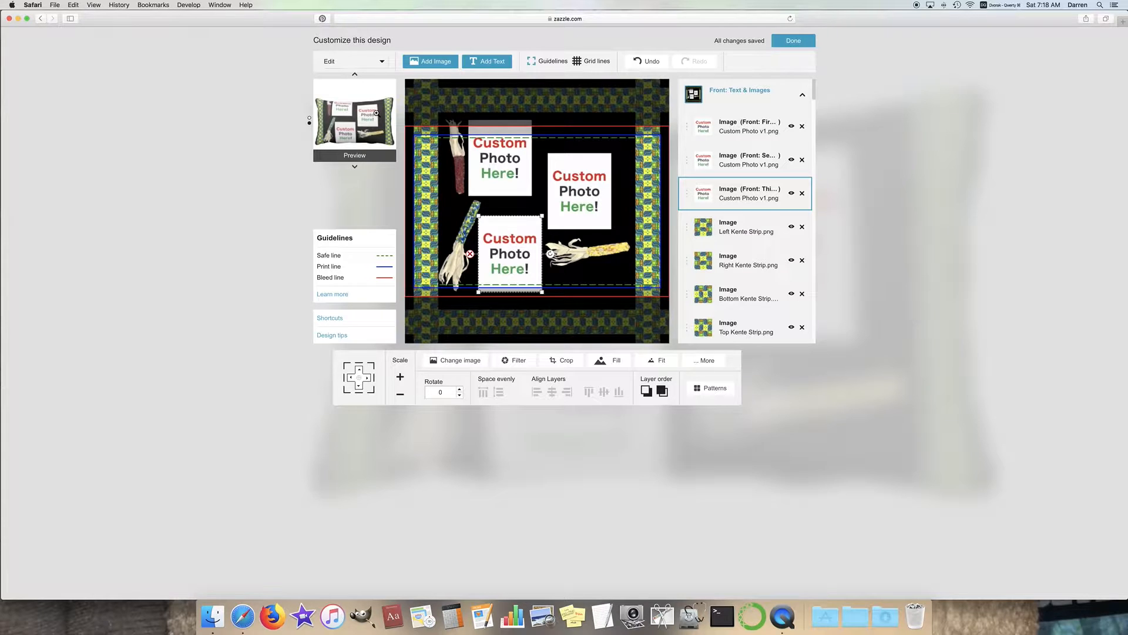
left_click(793, 40)
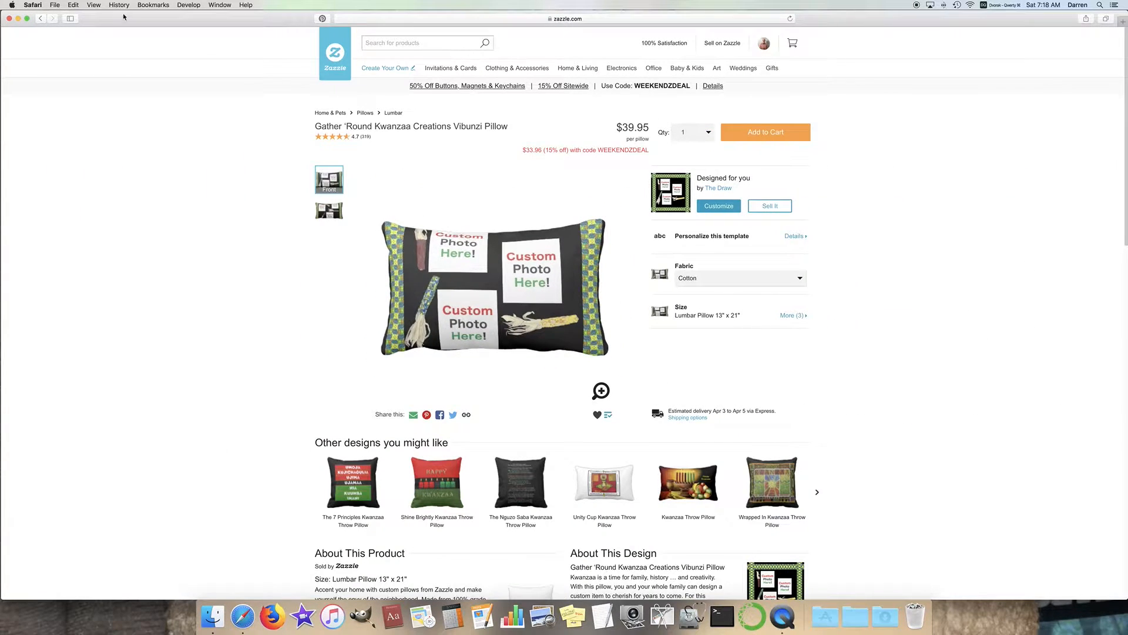
Return to the Kwanzaa Creations Kit collection and open the Gather 'Round Kwanzaa Creations Tile for customization
left_click(39, 20)
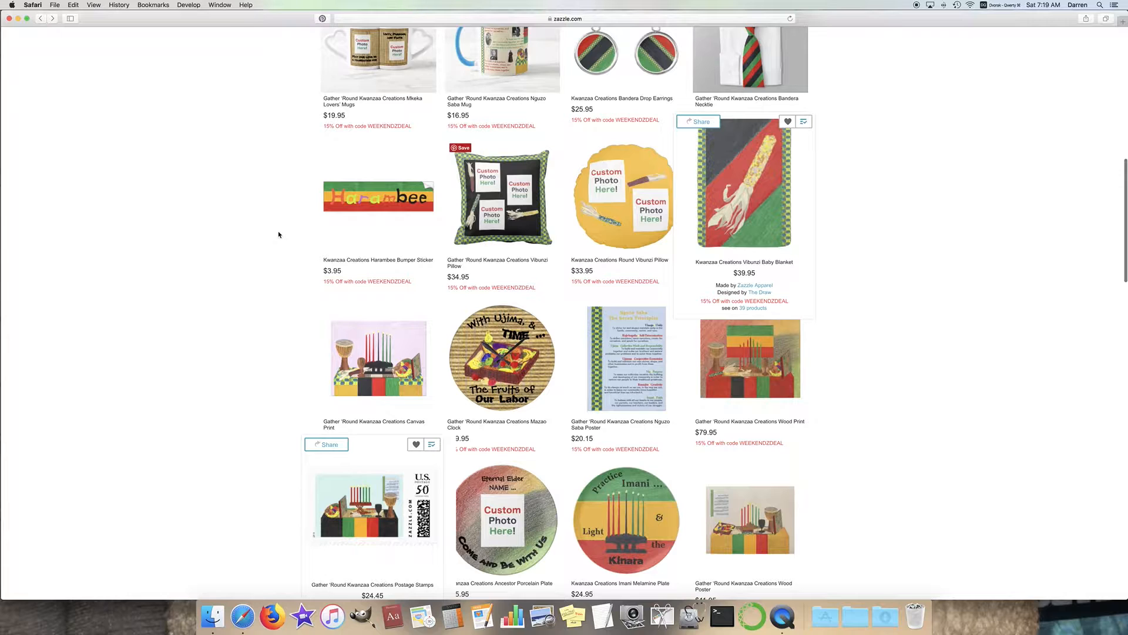
scroll(281, 239, "down", 5)
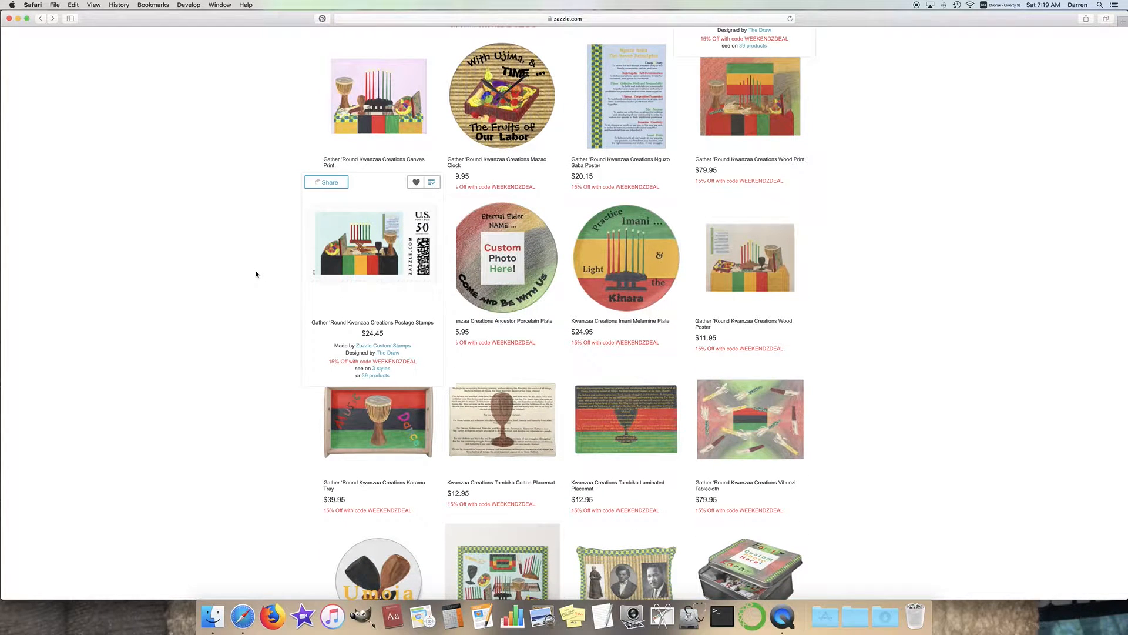
scroll(271, 257, "down", 1)
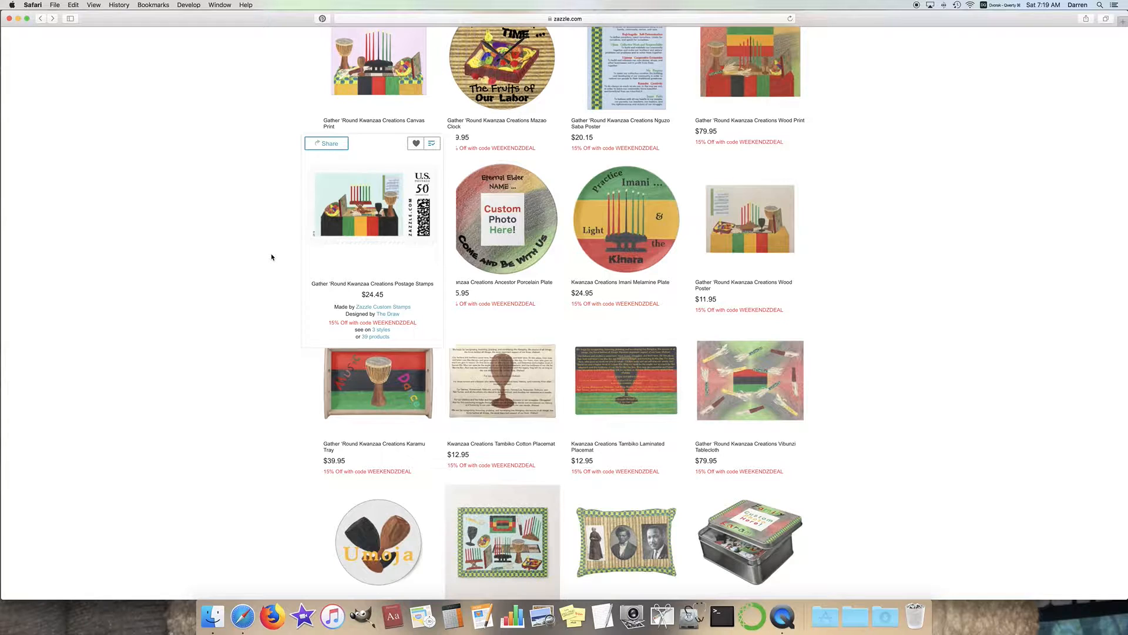
scroll(271, 258, "up", 15)
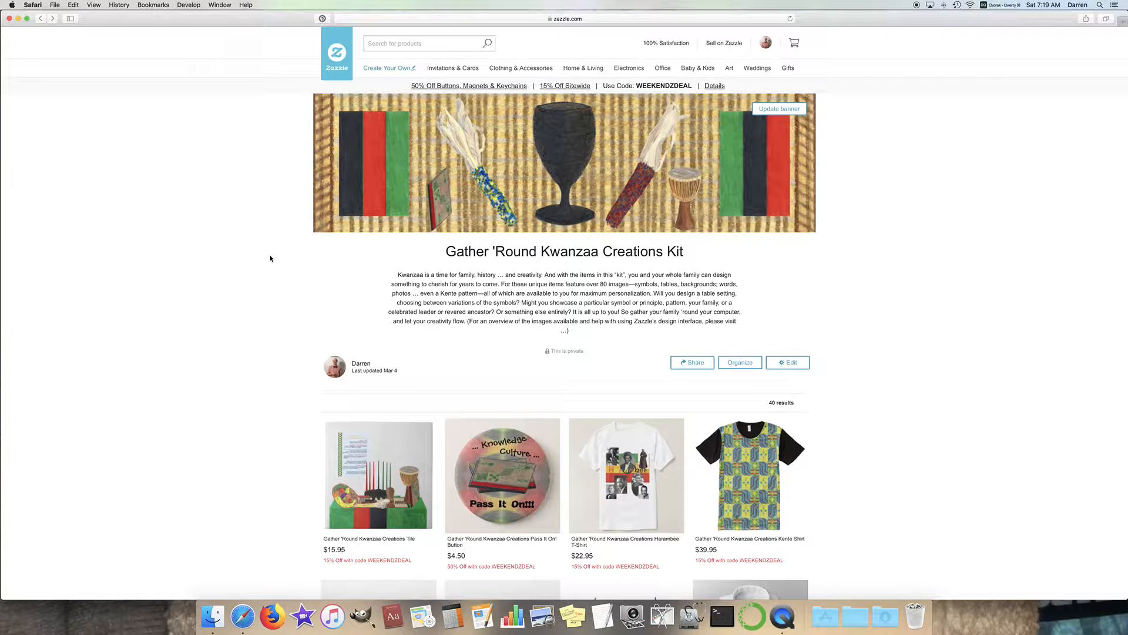
scroll(270, 259, "down", 7)
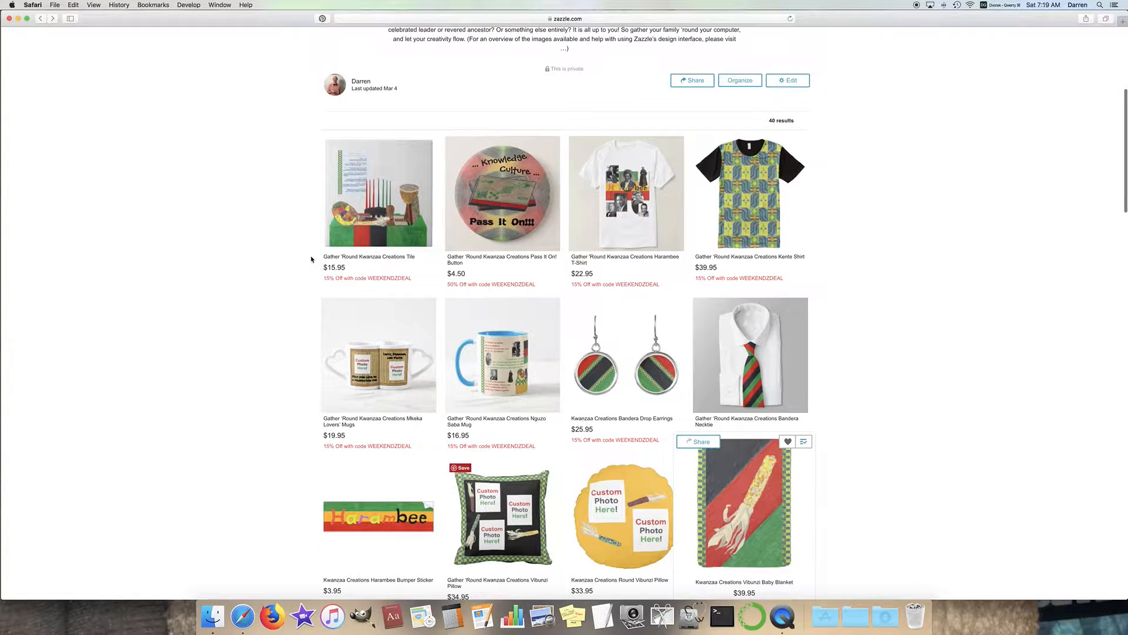
scroll(294, 254, "down", 2)
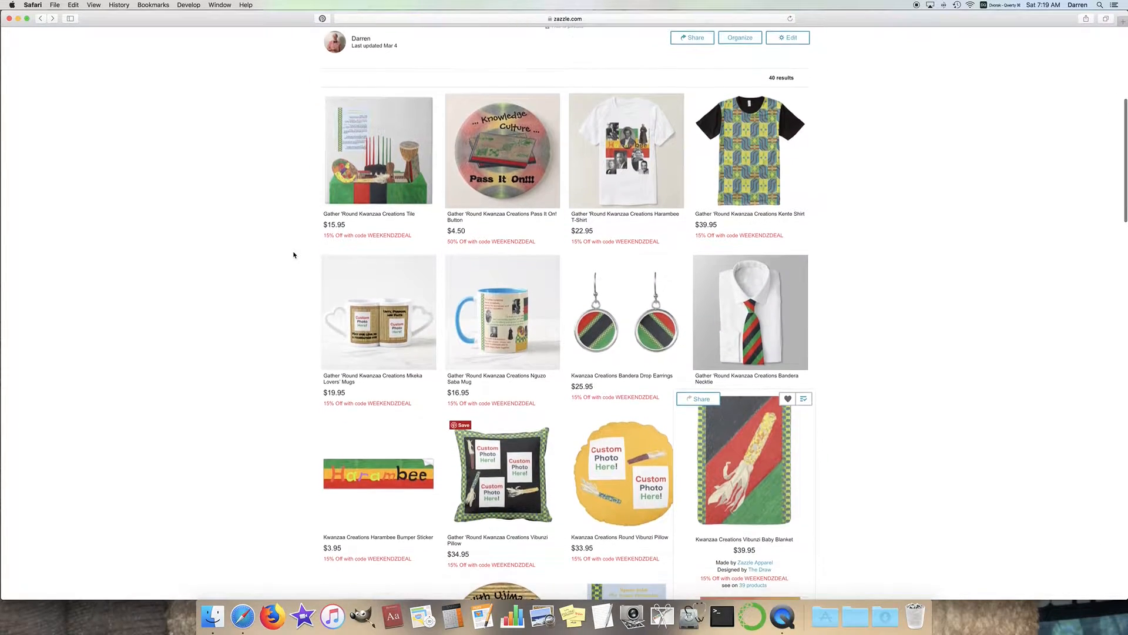
scroll(294, 254, "down", 1)
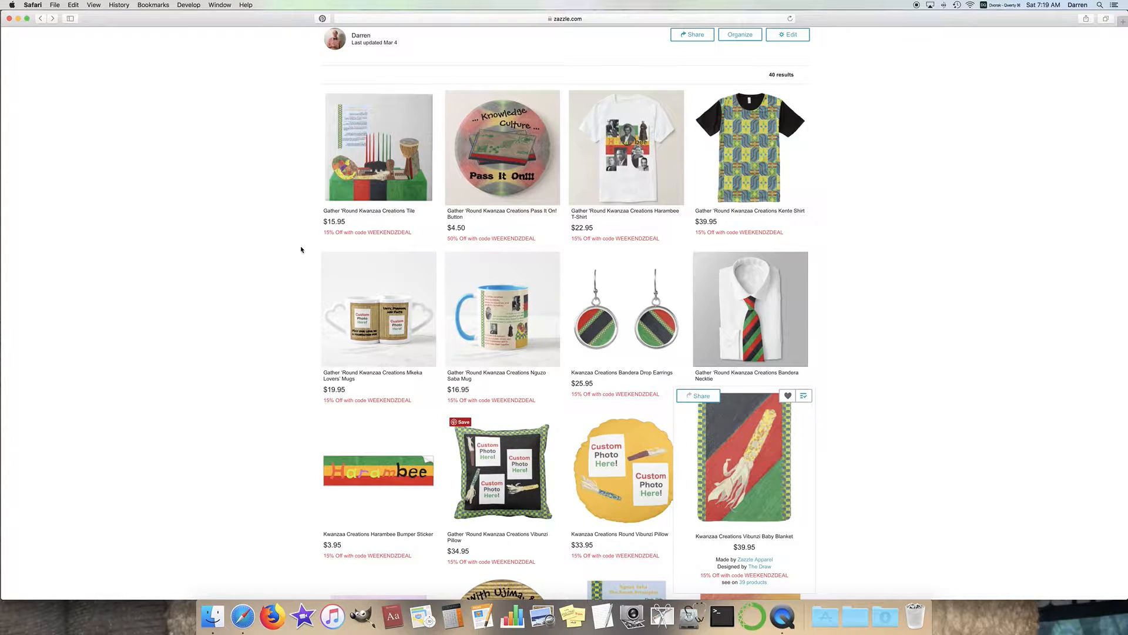
left_click(330, 217)
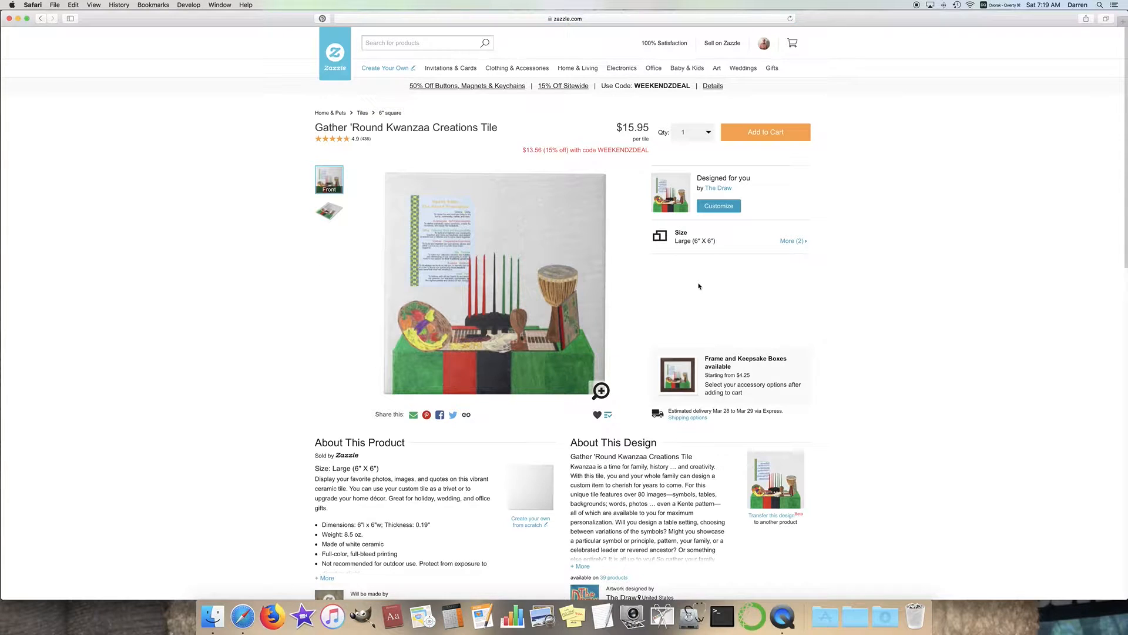
left_click(721, 205)
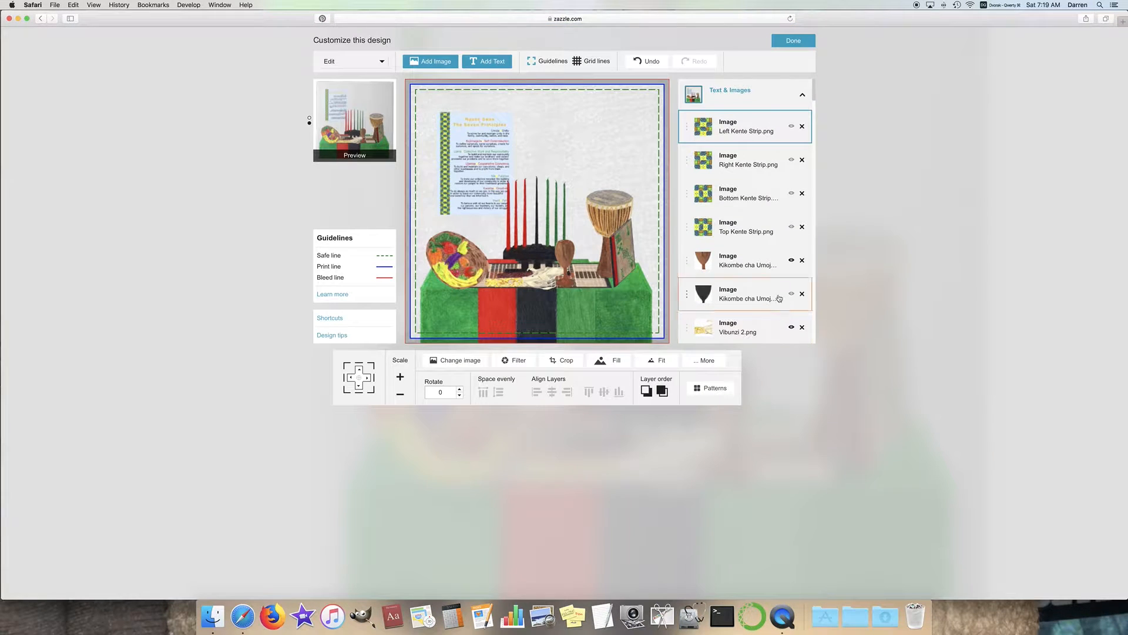
Hide the tile's Grey Wall.png layer and show the second Kuumba Background layer instead
scroll(787, 264, "down", 3)
scroll(788, 263, "down", 10)
scroll(764, 259, "up", 3)
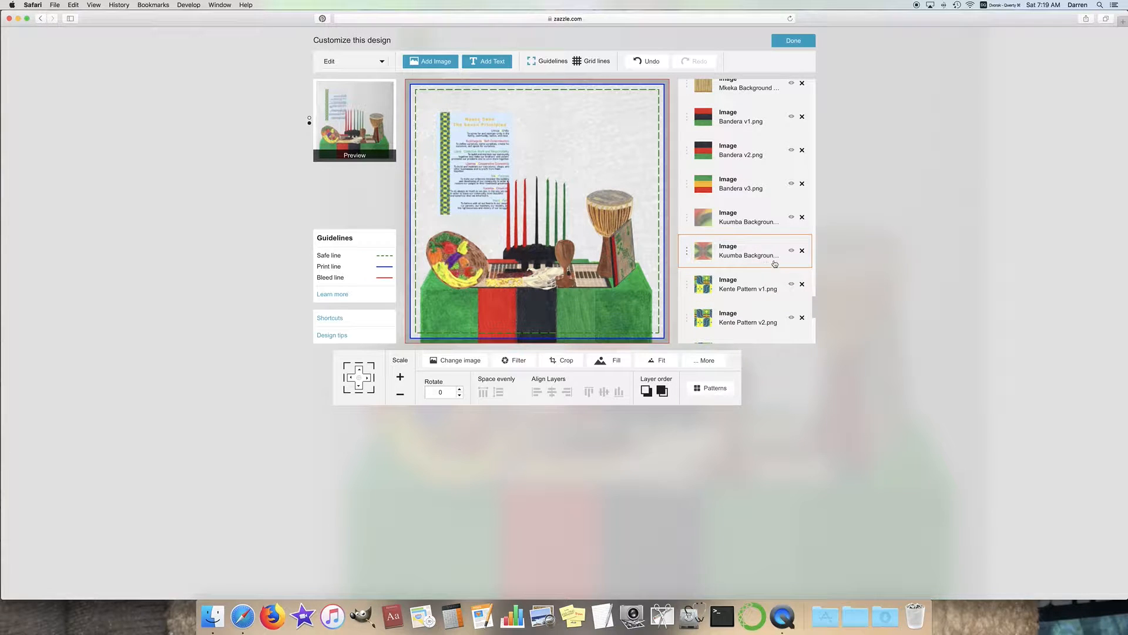
scroll(791, 252, "up", 5)
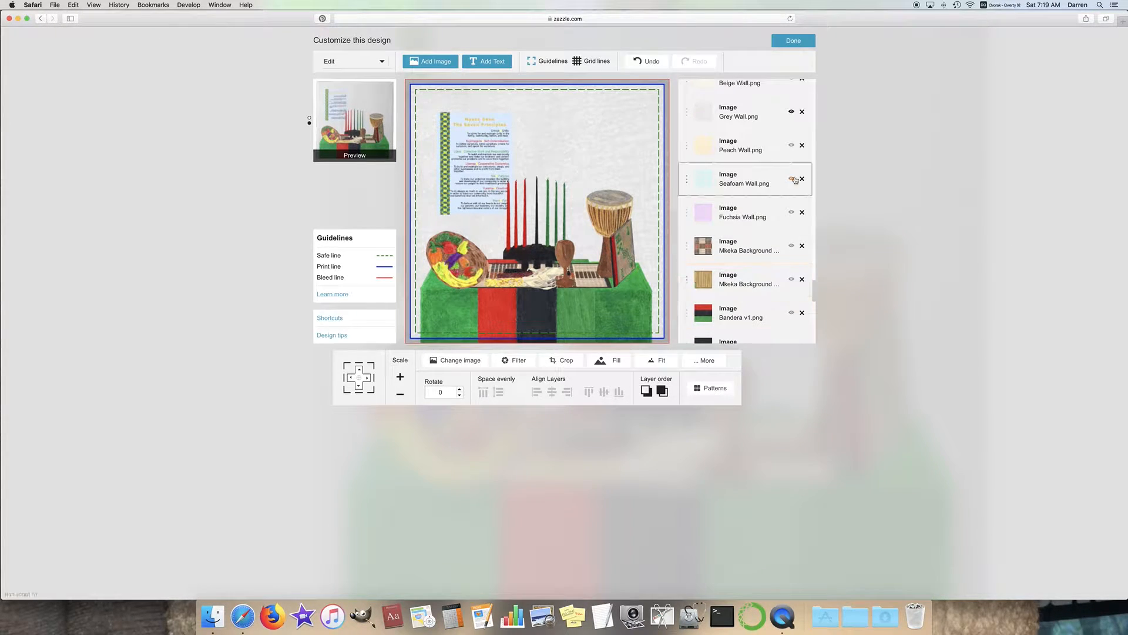
left_click(792, 113)
scroll(791, 176, "down", 4)
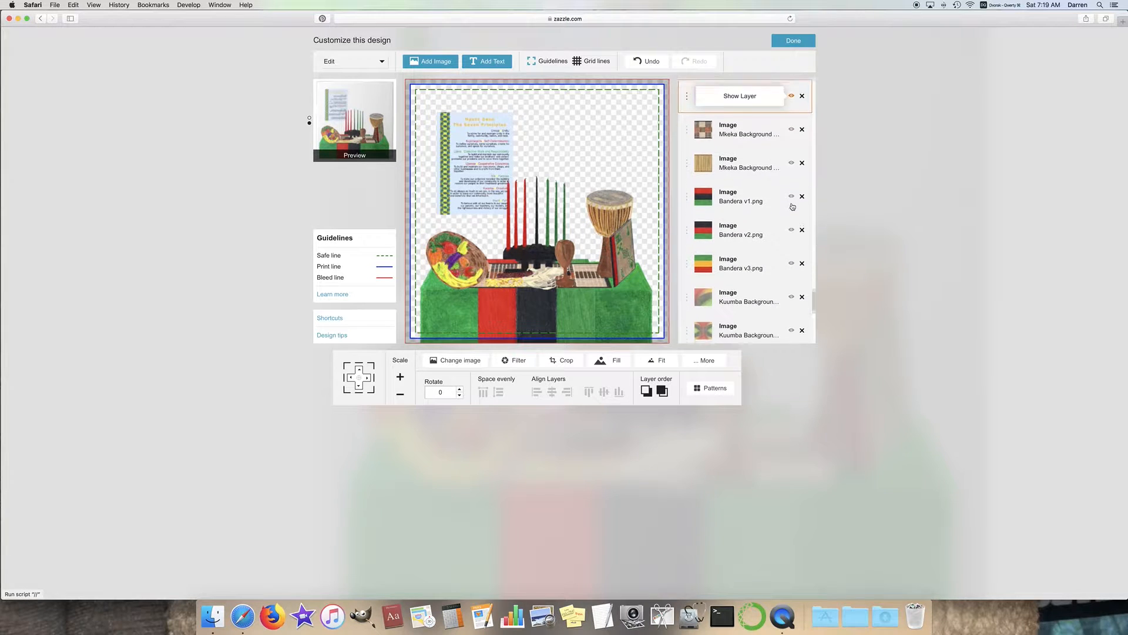
scroll(791, 221, "down", 1)
left_click(791, 288)
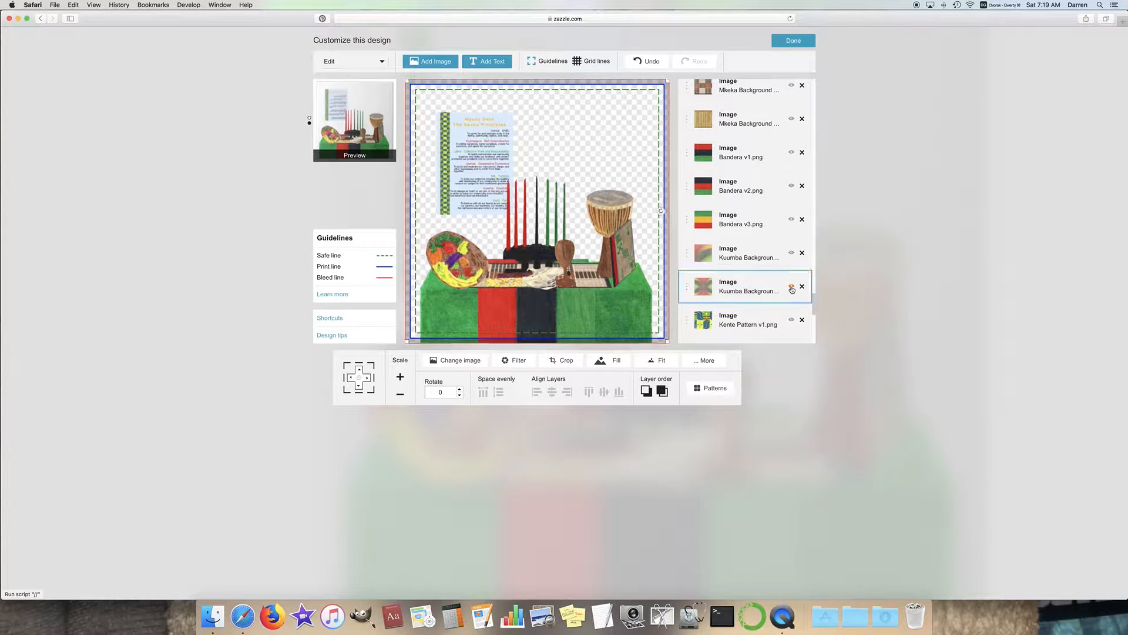
left_click(792, 287)
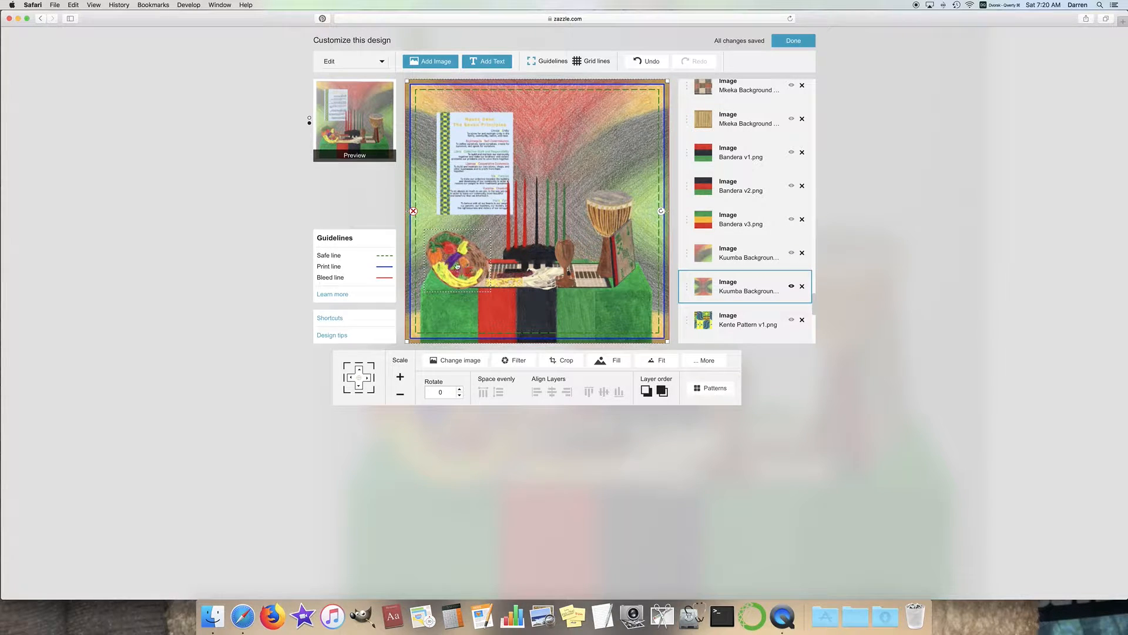
Scale down the visible Kuumba Background layer until it no longer covers the whole tile
left_click(400, 397)
left_click(400, 396)
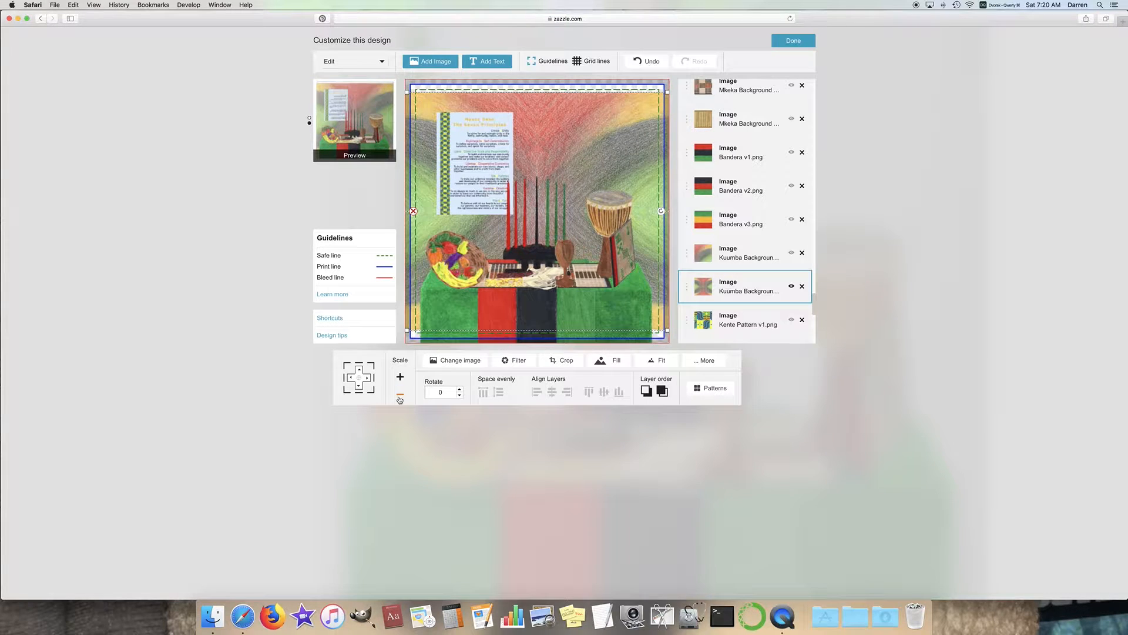
left_click(399, 396)
left_click(399, 396)
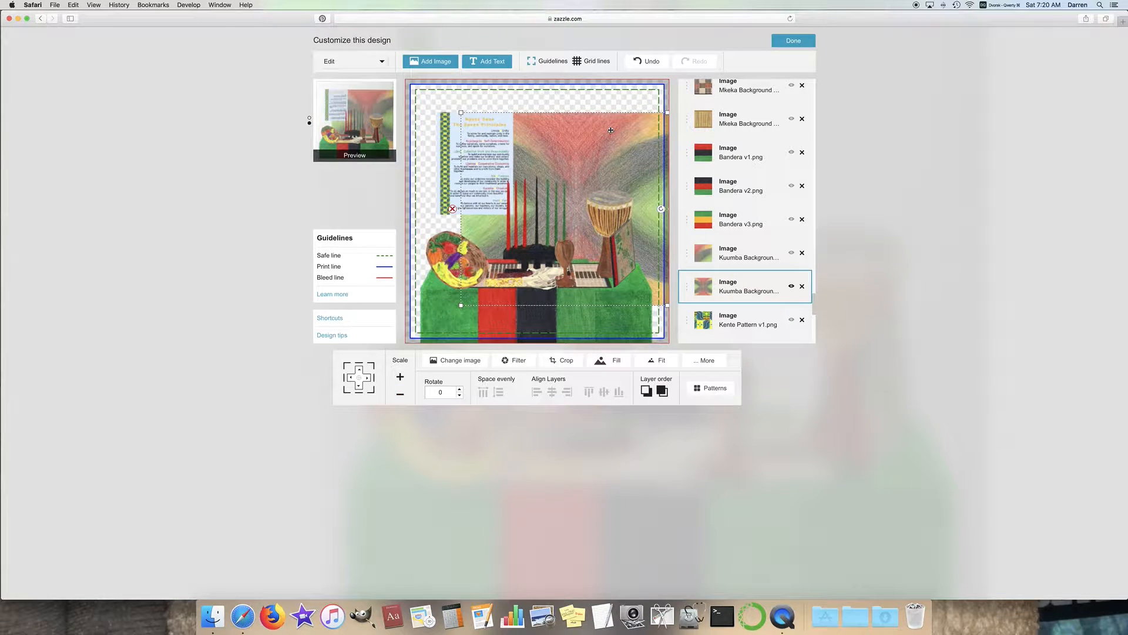
Fill the tile with the second Kuumba Background layer and scale it down until it is slightly smaller than the tile
left_click(611, 363)
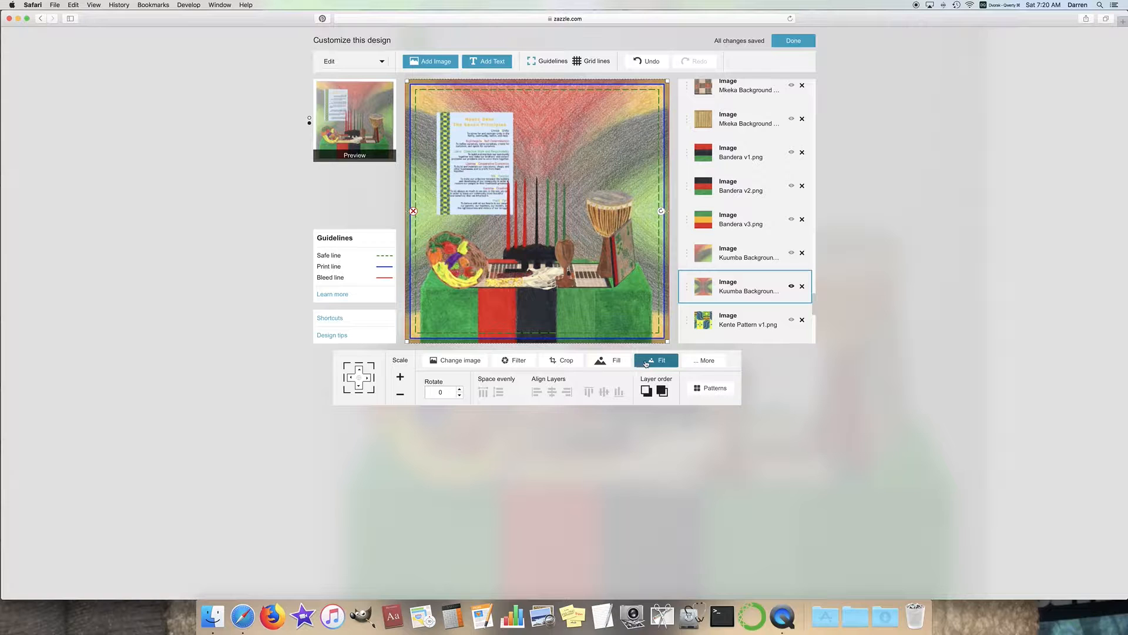
left_click(713, 361)
left_click(714, 361)
left_click(400, 395)
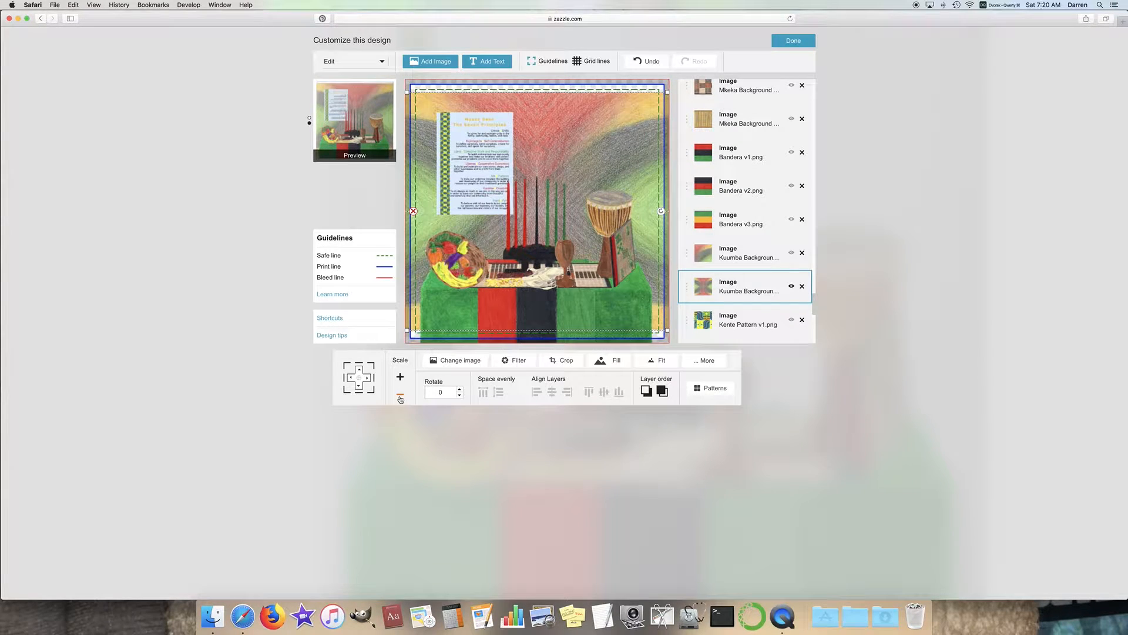
left_click(401, 396)
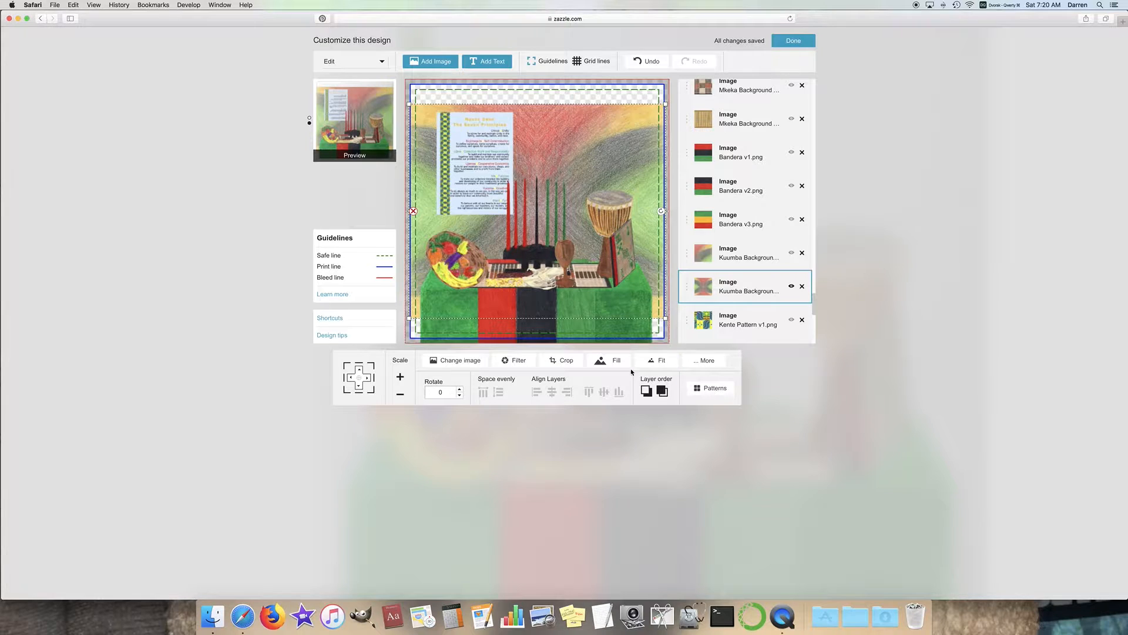
left_click(606, 363)
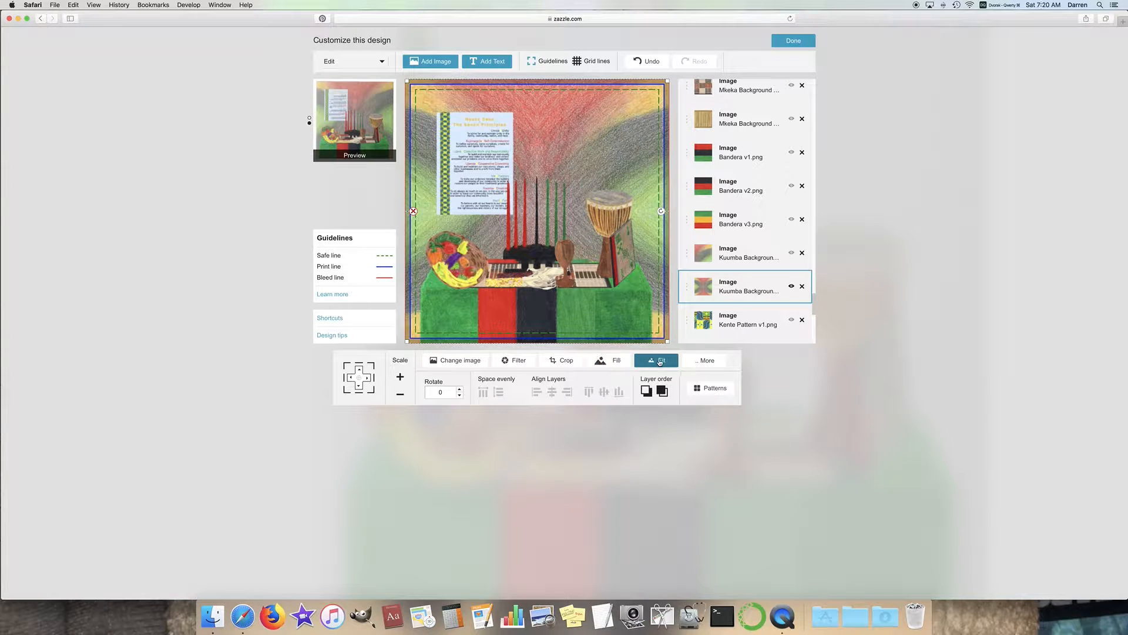
left_click(399, 395)
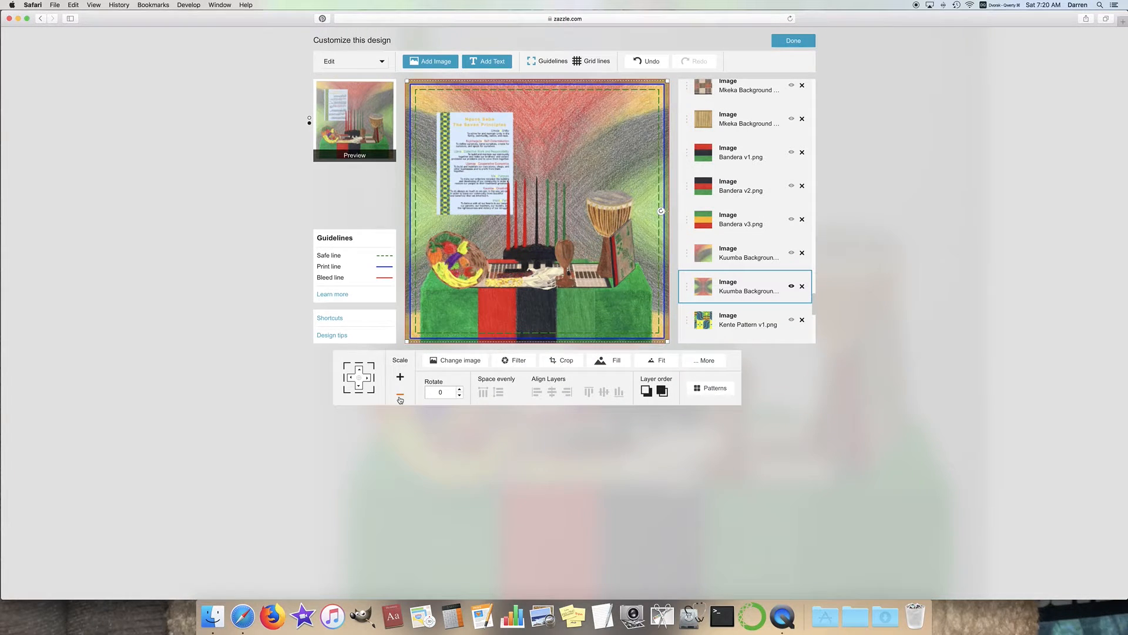
left_click(399, 395)
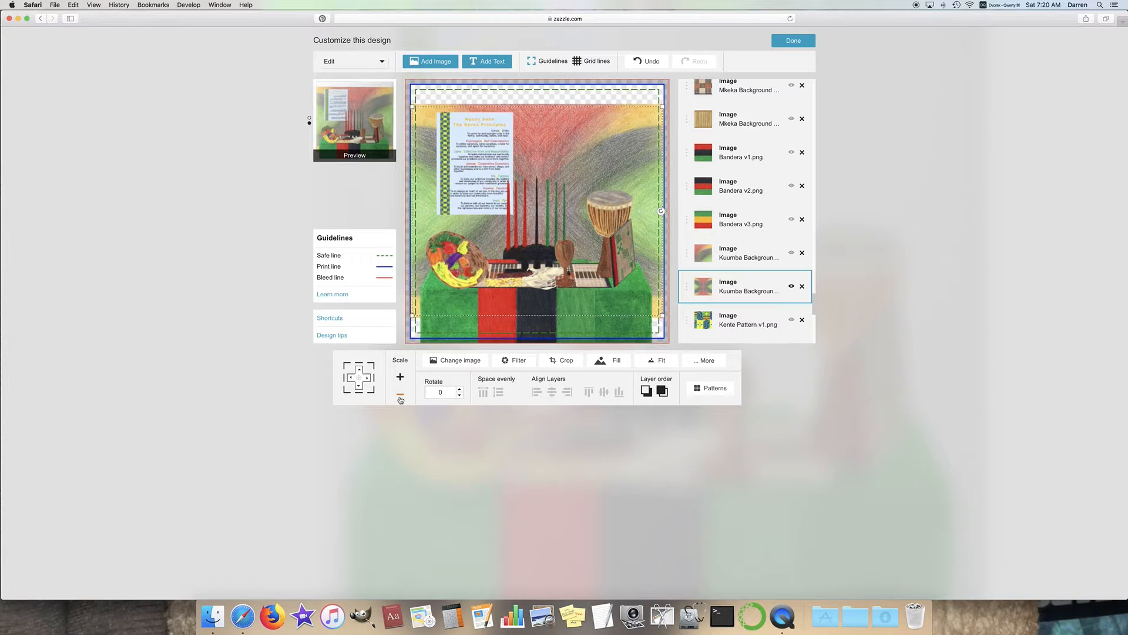
Tile the scaled-down Kuumba Background image across the design and check the result in the enlarged preview
left_click(715, 358)
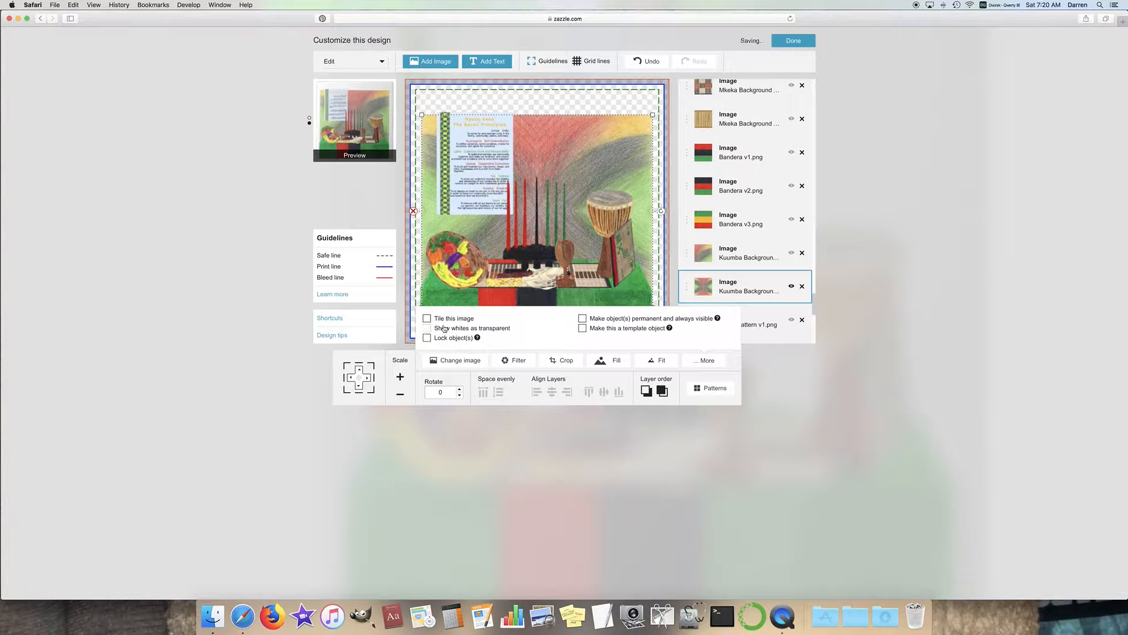
left_click(428, 319)
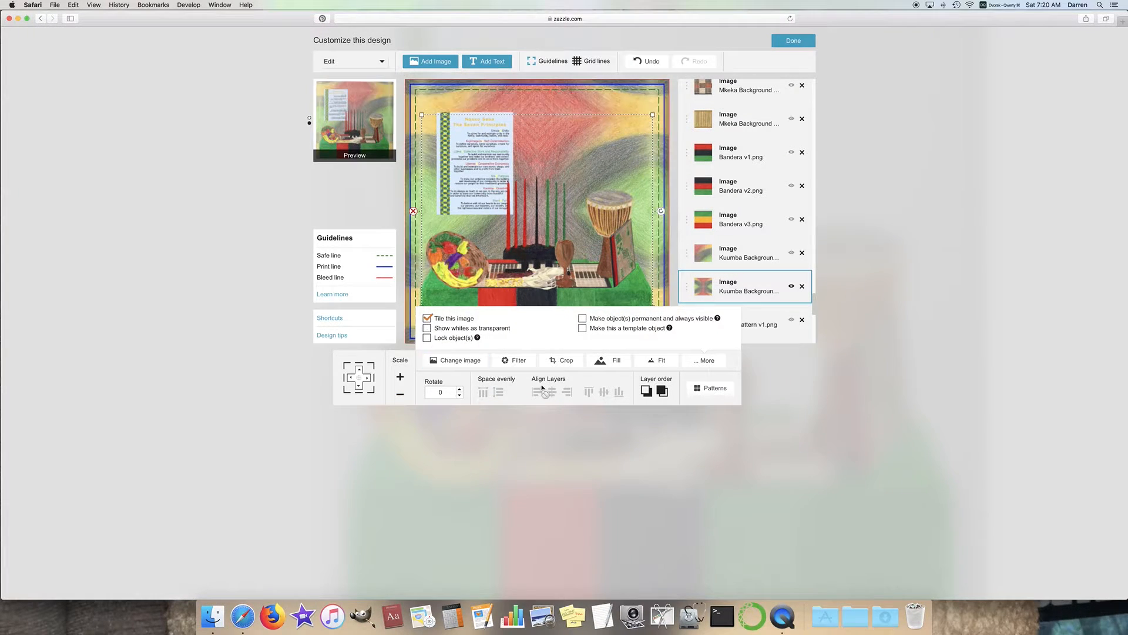
left_click(354, 141)
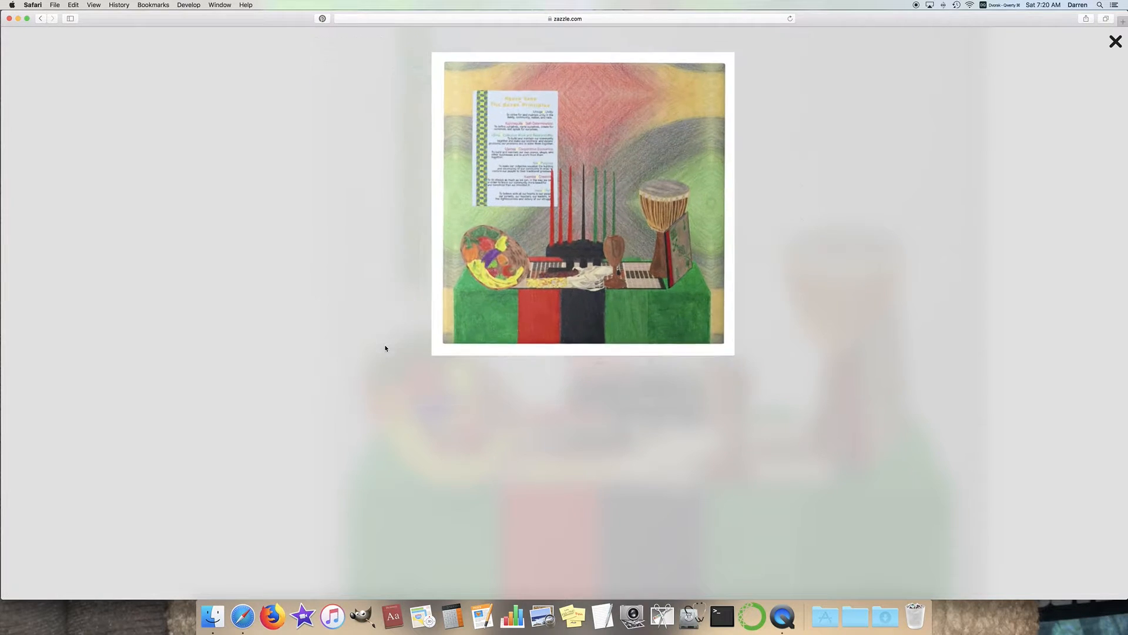
left_click(1116, 42)
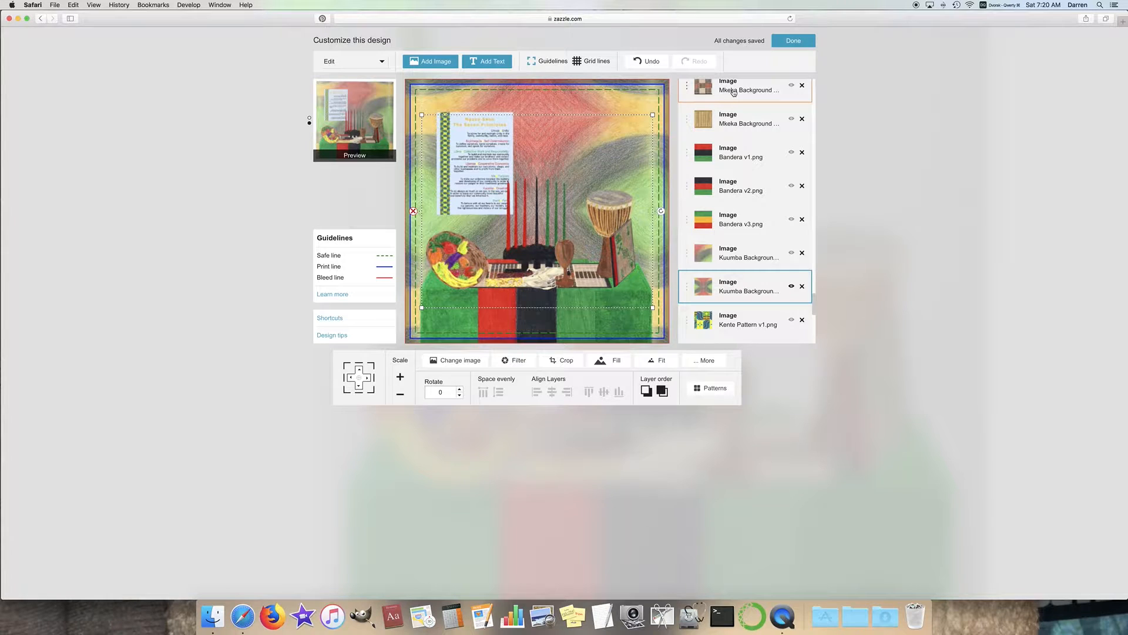
Turn off tiling for the Kuumba Background image and display the grid lines over the design
left_click(706, 360)
left_click(427, 318)
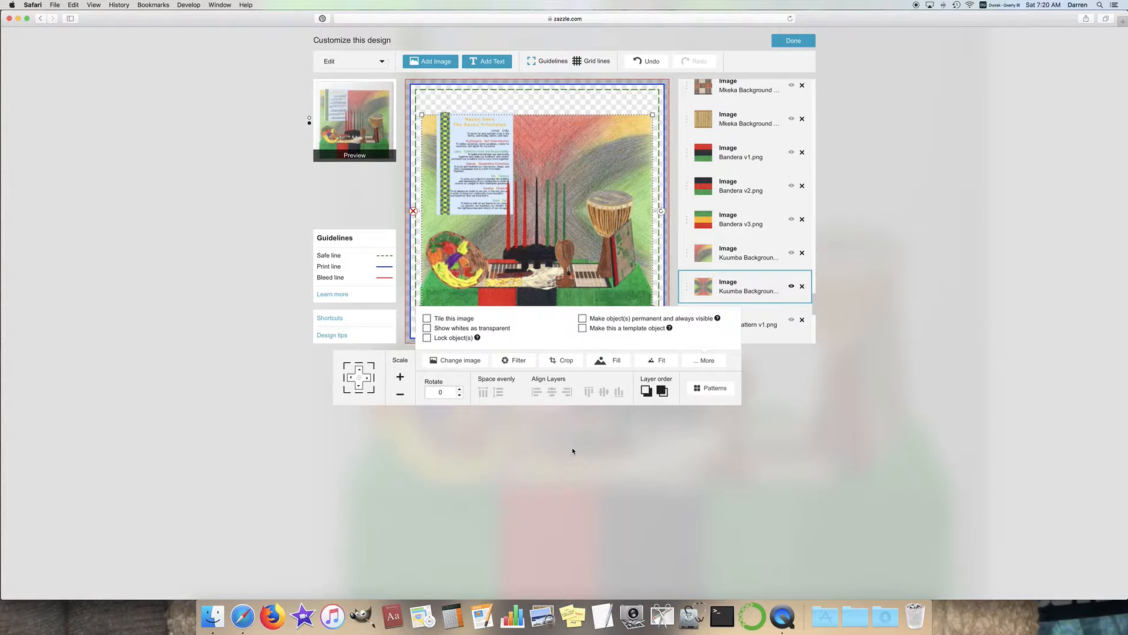
left_click(592, 66)
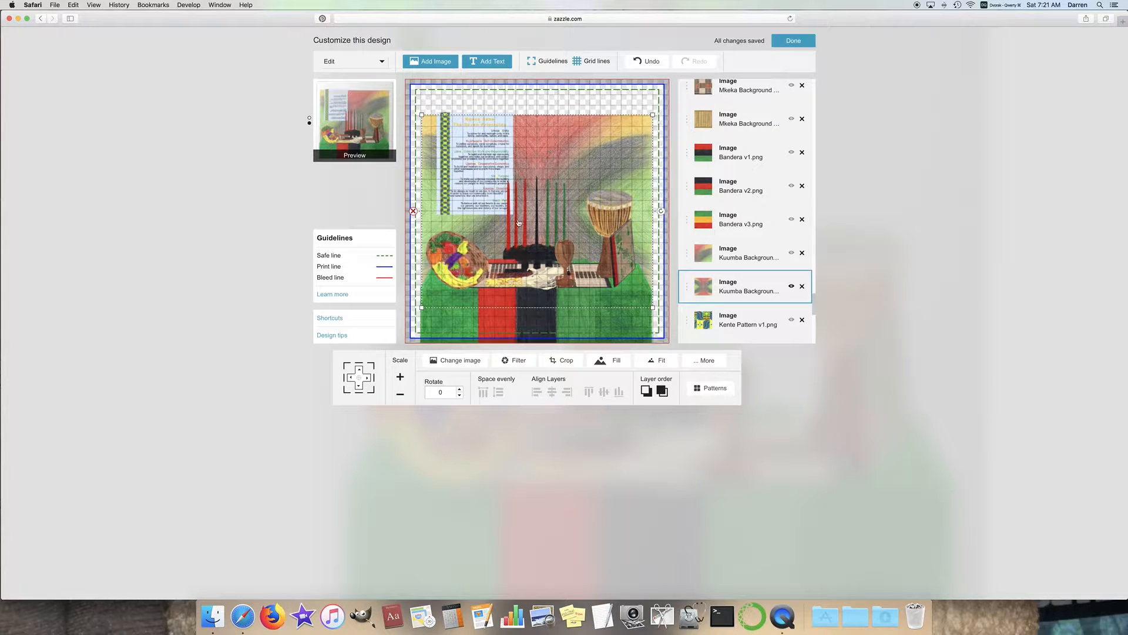
Move the Kuumba Background layer right until its left edge meets the tile's vertical centerline, and check the untiled design in the enlarged preview
left_click(367, 380)
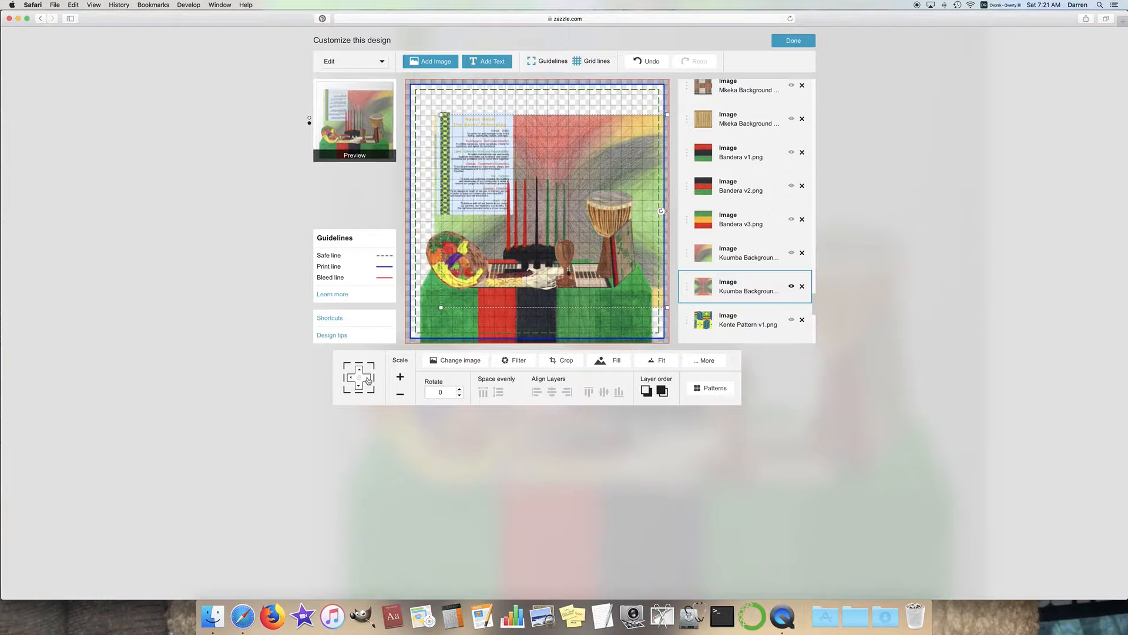
left_click(367, 379)
left_click(367, 380)
left_click(367, 380)
left_click(367, 380)
left_click(367, 379)
left_click(367, 380)
left_click(367, 380)
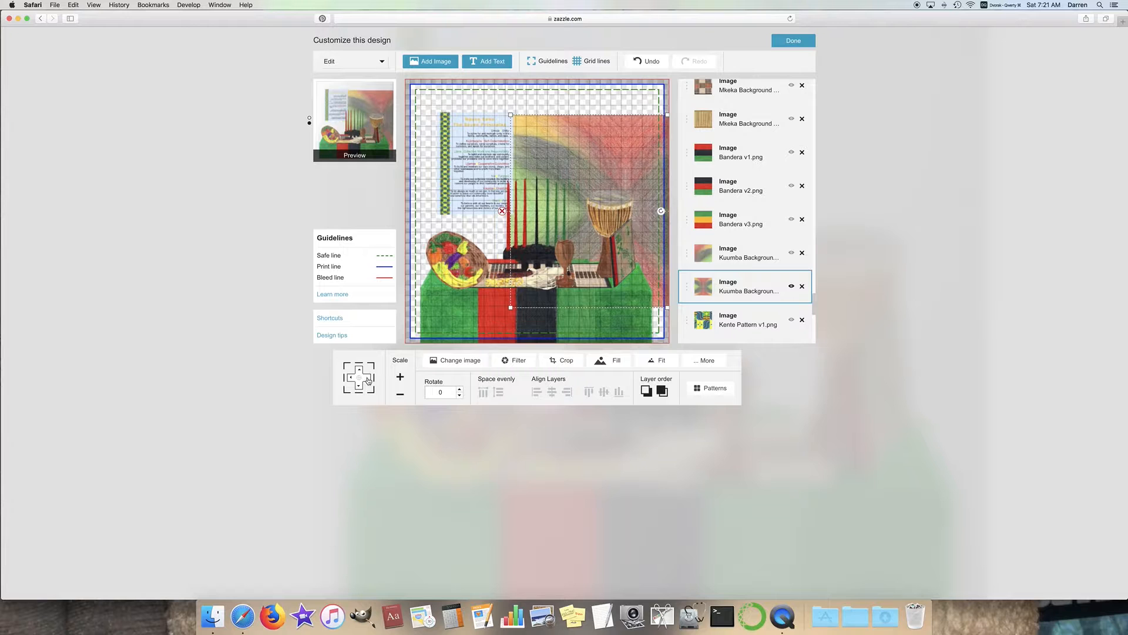
left_click(367, 379)
left_click(367, 380)
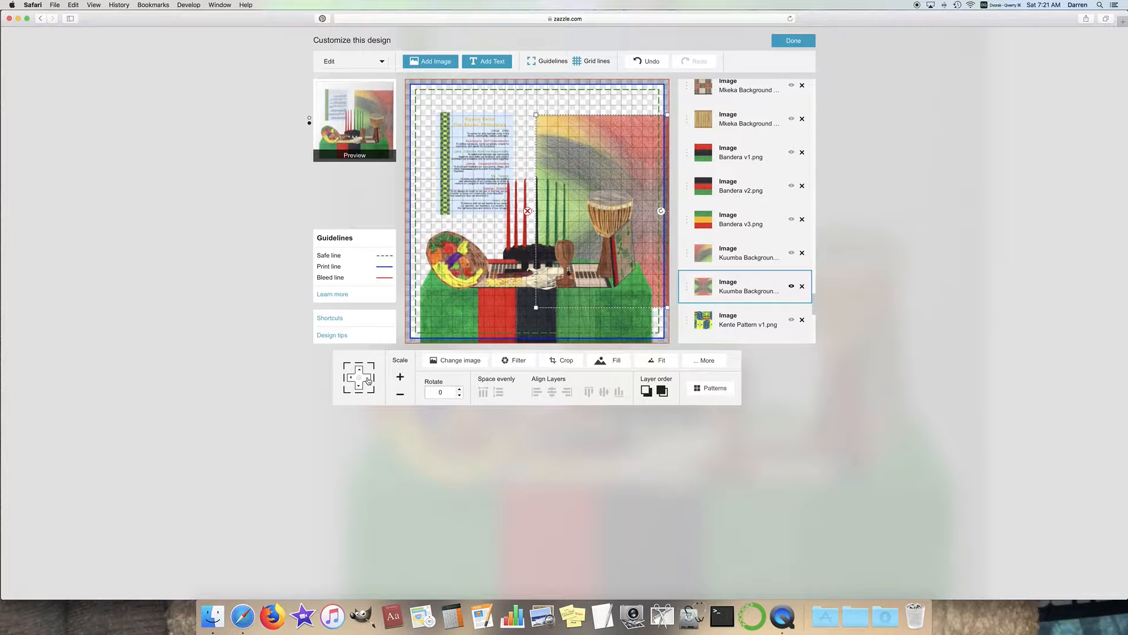
left_click(366, 122)
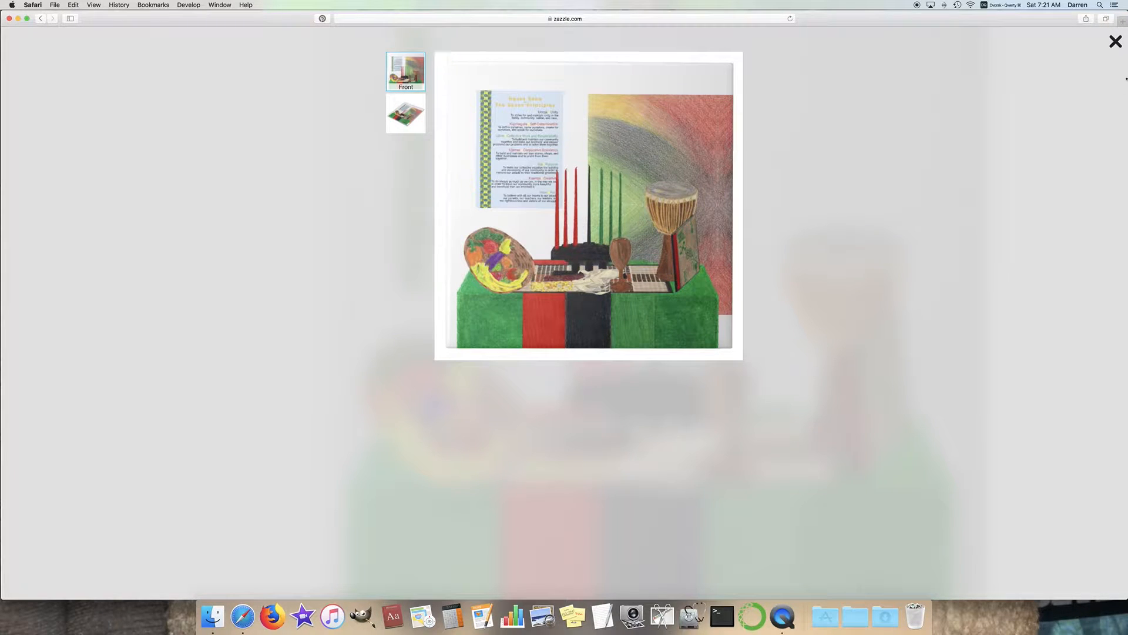
left_click(1111, 42)
Tile the right-shifted Kuumba Background image so it mirrors around the center, and inspect the enlarged preview
left_click(707, 361)
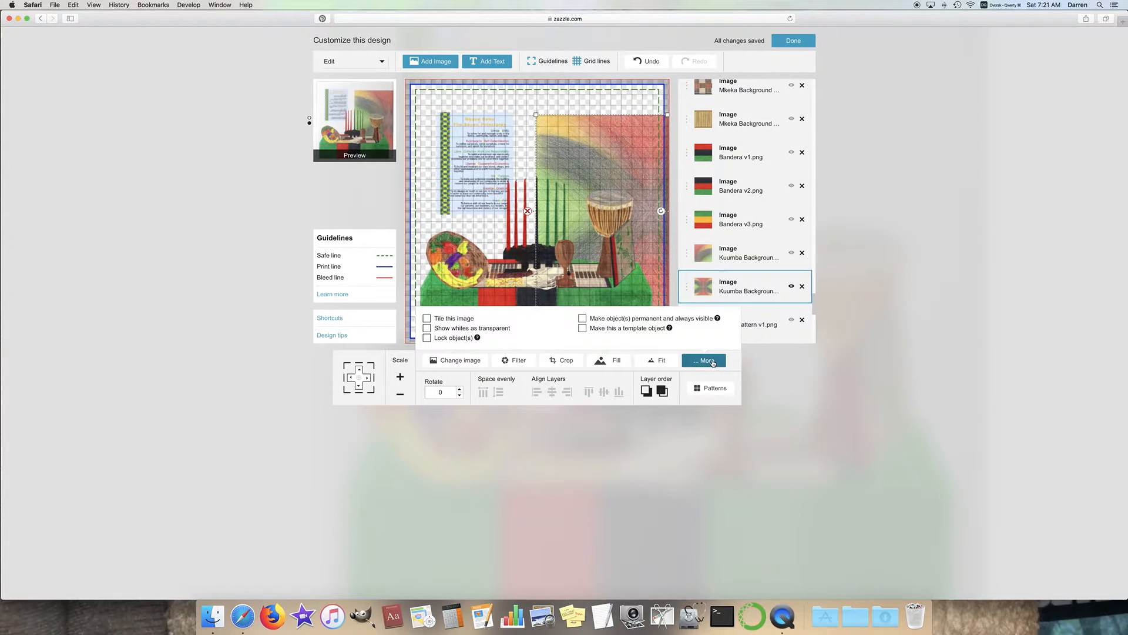
left_click(427, 318)
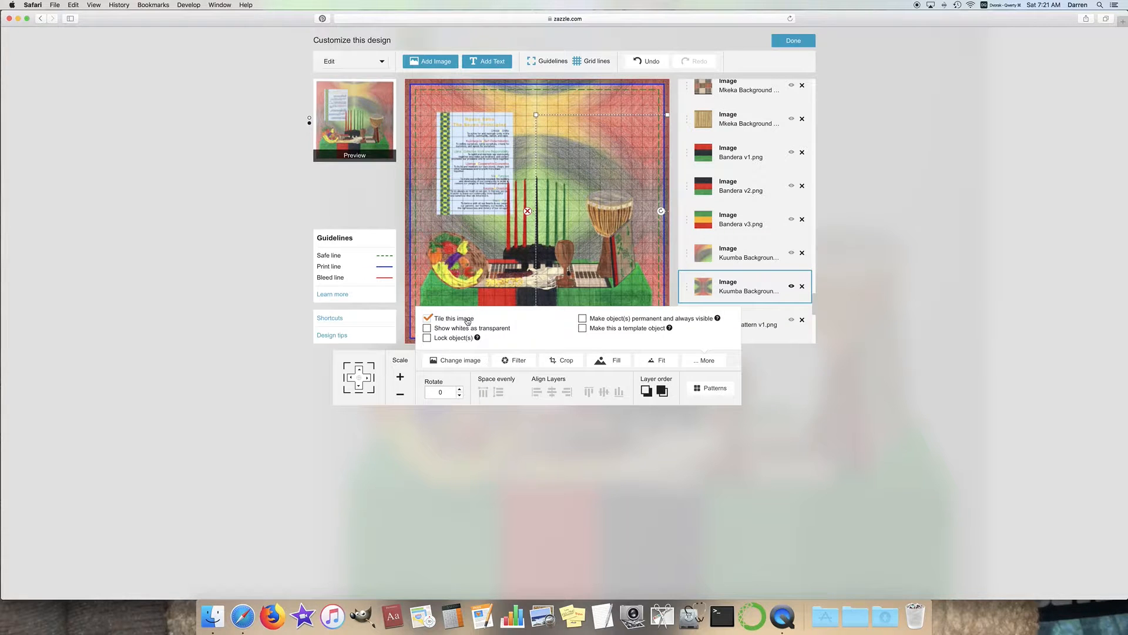
left_click(363, 135)
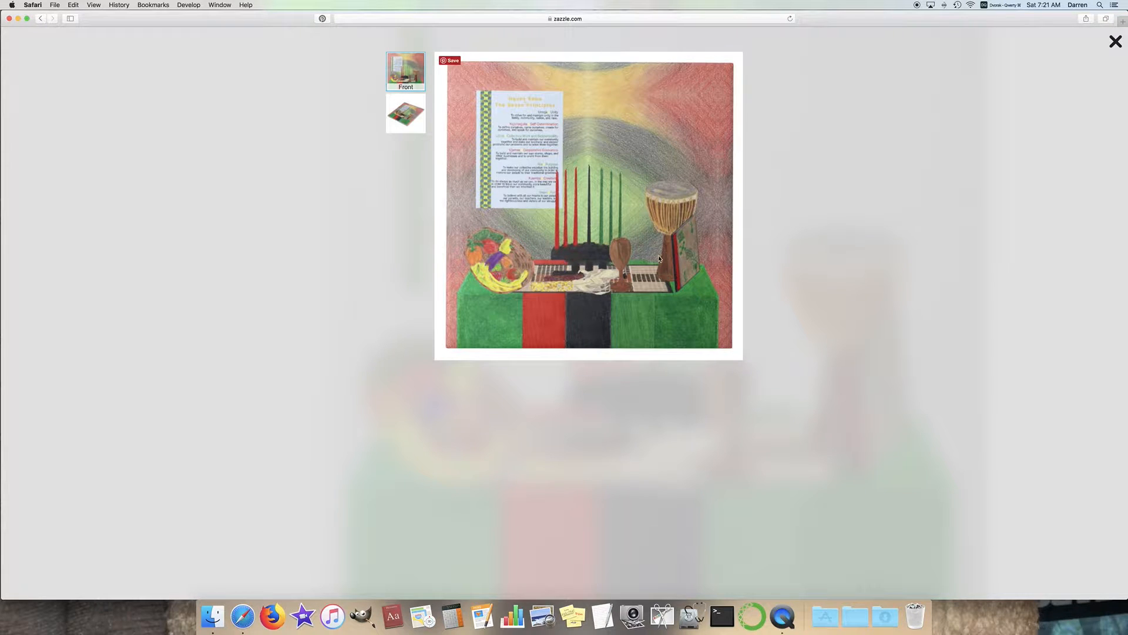
left_click(1117, 39)
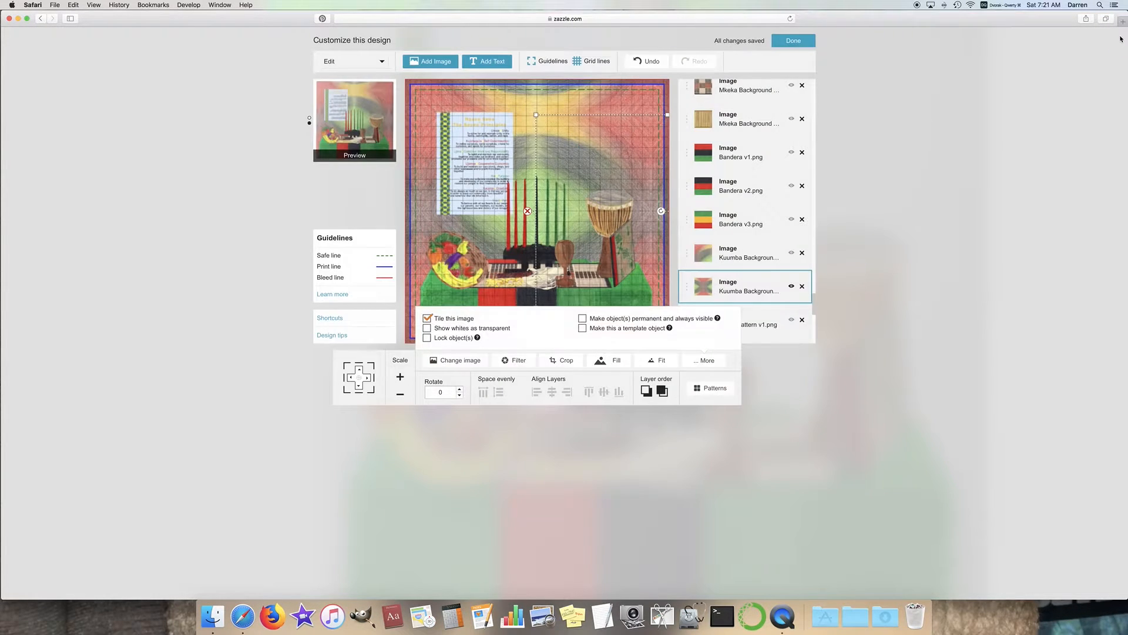
Turn off tiling and move the Kuumba Background layer up until its bottom edge meets the tile's horizontal centerline
left_click(428, 317)
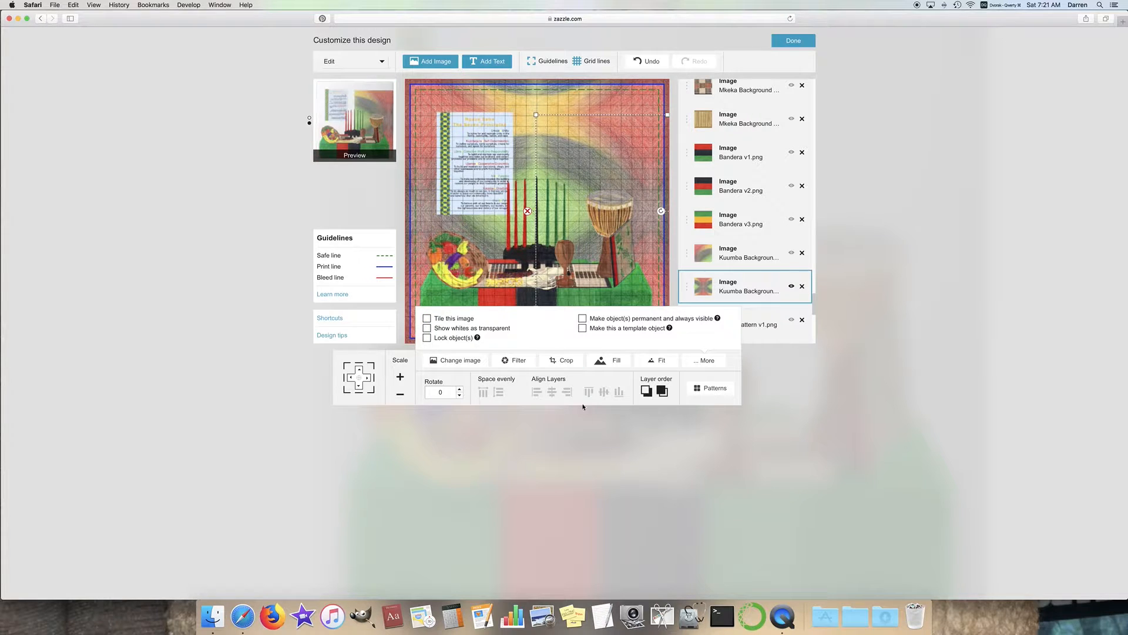
left_click(580, 460)
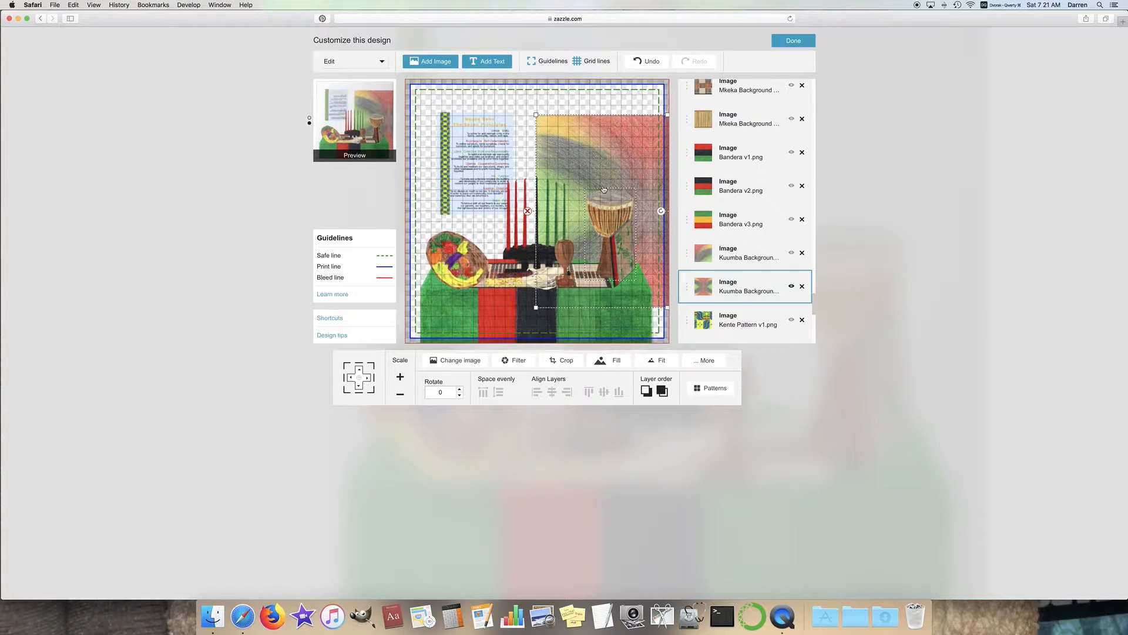
left_click(362, 374)
left_click(361, 374)
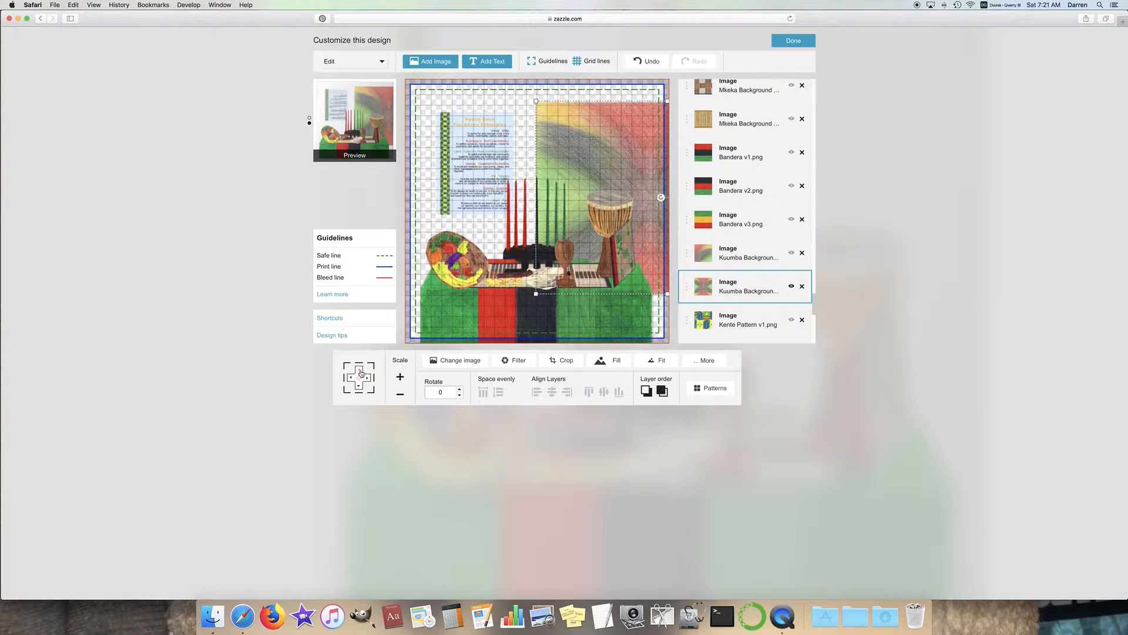
left_click(361, 374)
left_click(361, 374)
left_click(361, 374)
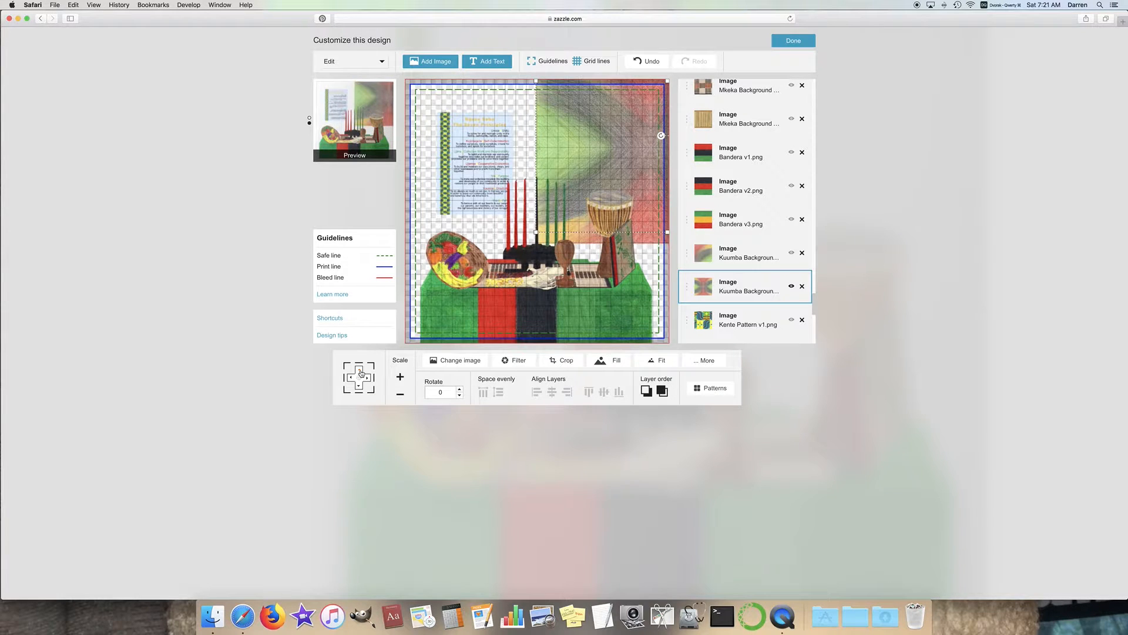
left_click(362, 373)
left_click(362, 374)
left_click(362, 374)
left_click(359, 386)
left_click(359, 386)
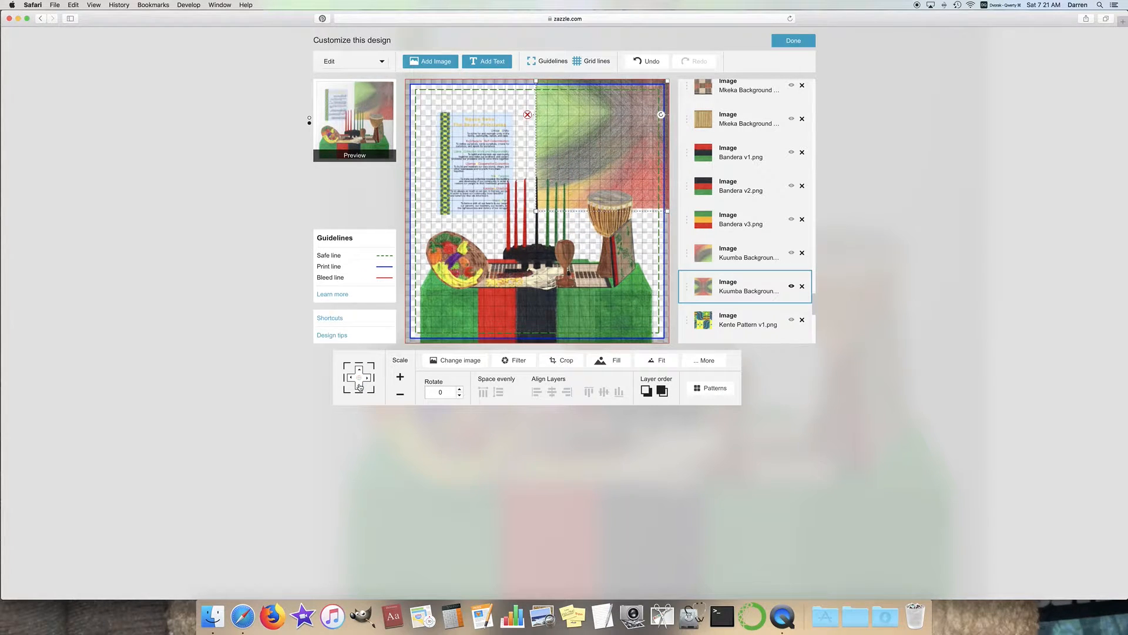
Tile the Kuumba Background image from the upper-right quarter of the design and examine the enlarged preview
left_click(707, 360)
left_click(426, 318)
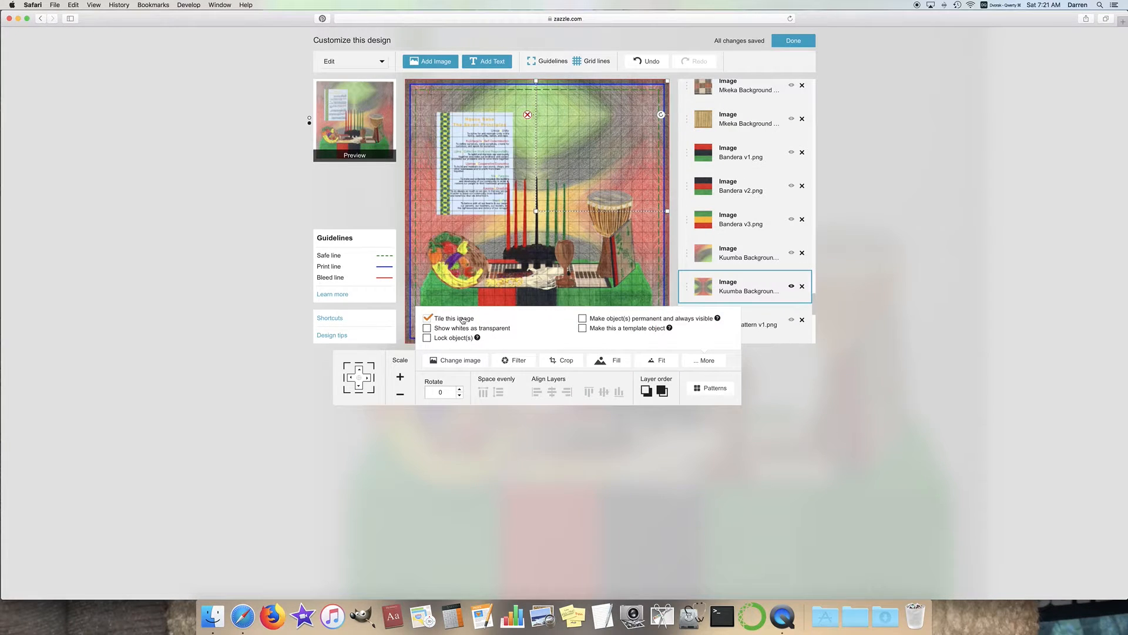
left_click(388, 141)
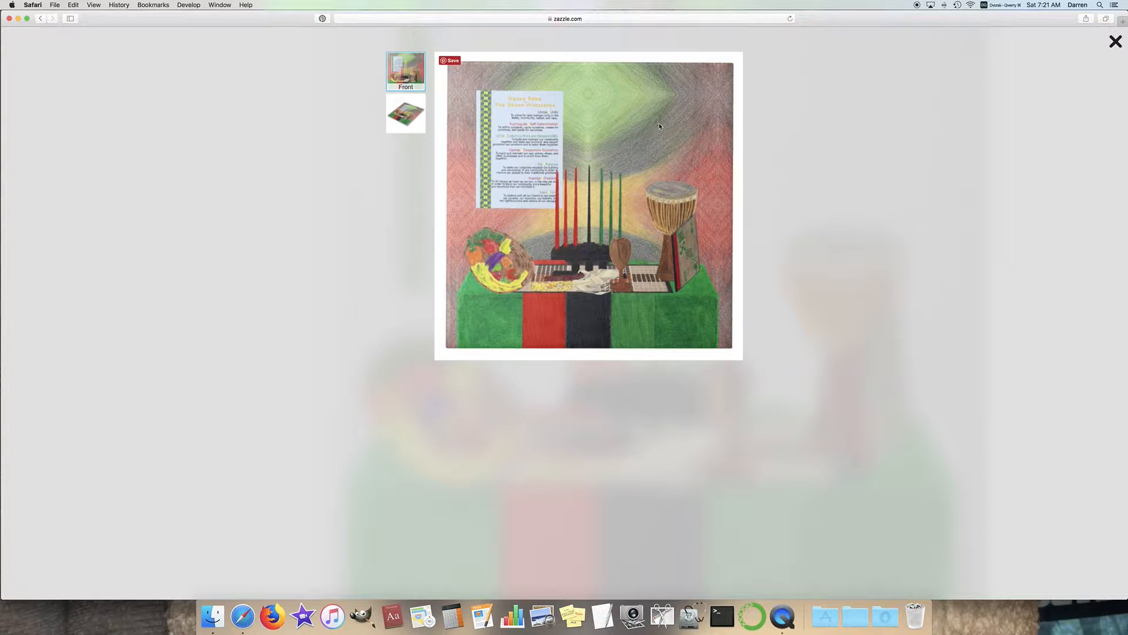
left_click(1116, 41)
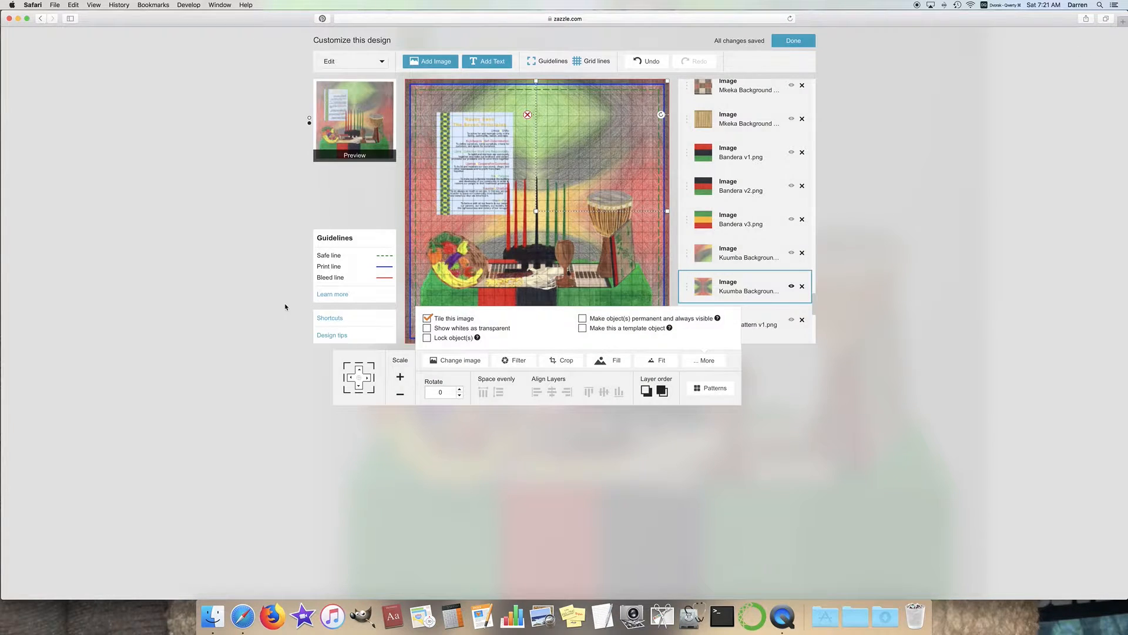
Turn off tiling, refill the tile with the Kuumba Background image, and scale it down slightly inside the edges
left_click(428, 319)
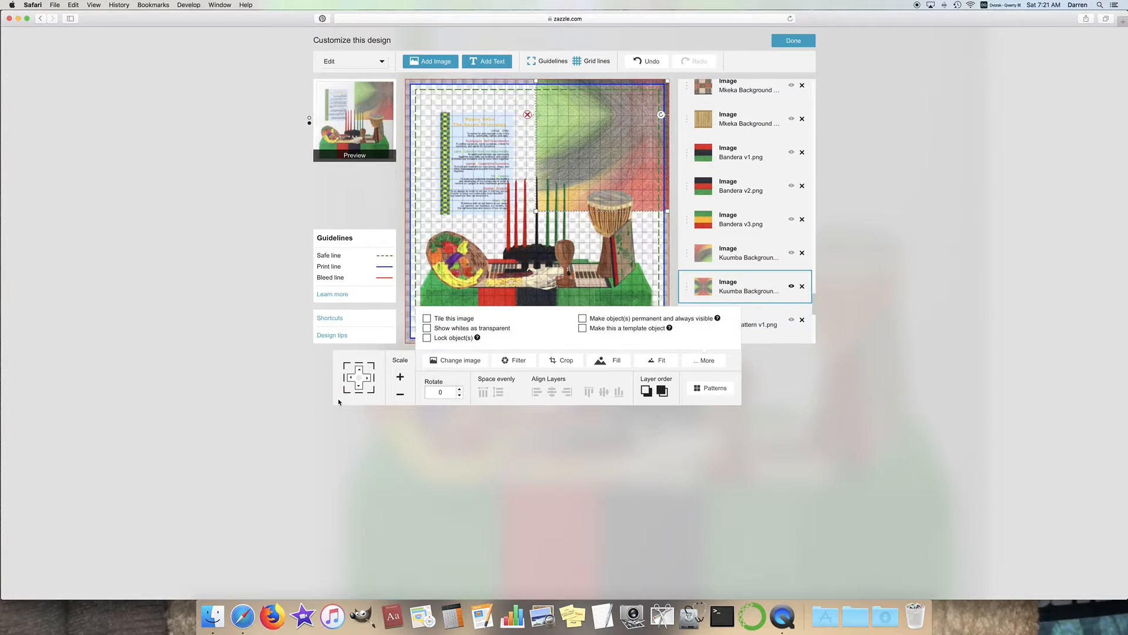
left_click(607, 360)
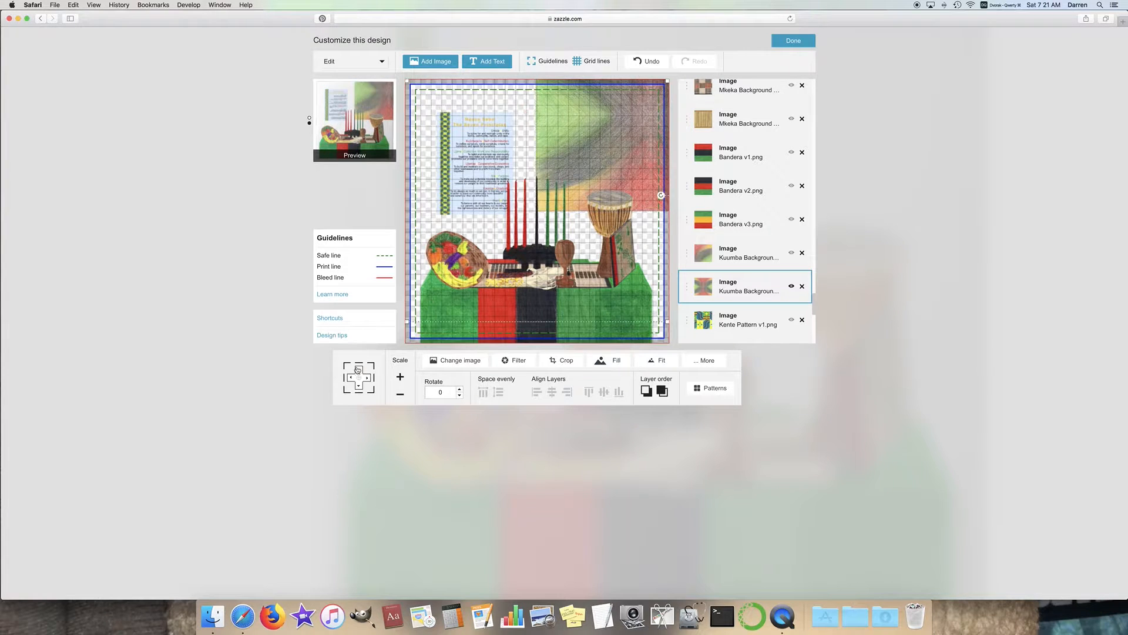
left_click(400, 395)
left_click(400, 394)
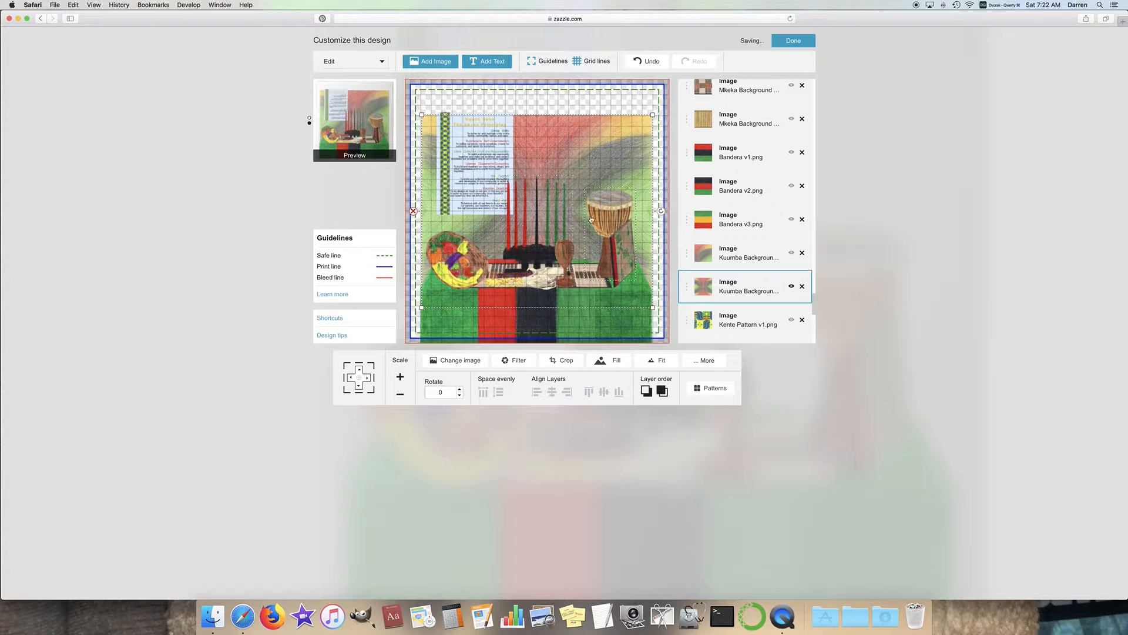
Move the Kuumba Background layer up until its bottom edge sits just below the Nguzo Saba panel, and check the enlarged preview
left_click(359, 368)
left_click(358, 369)
left_click(359, 368)
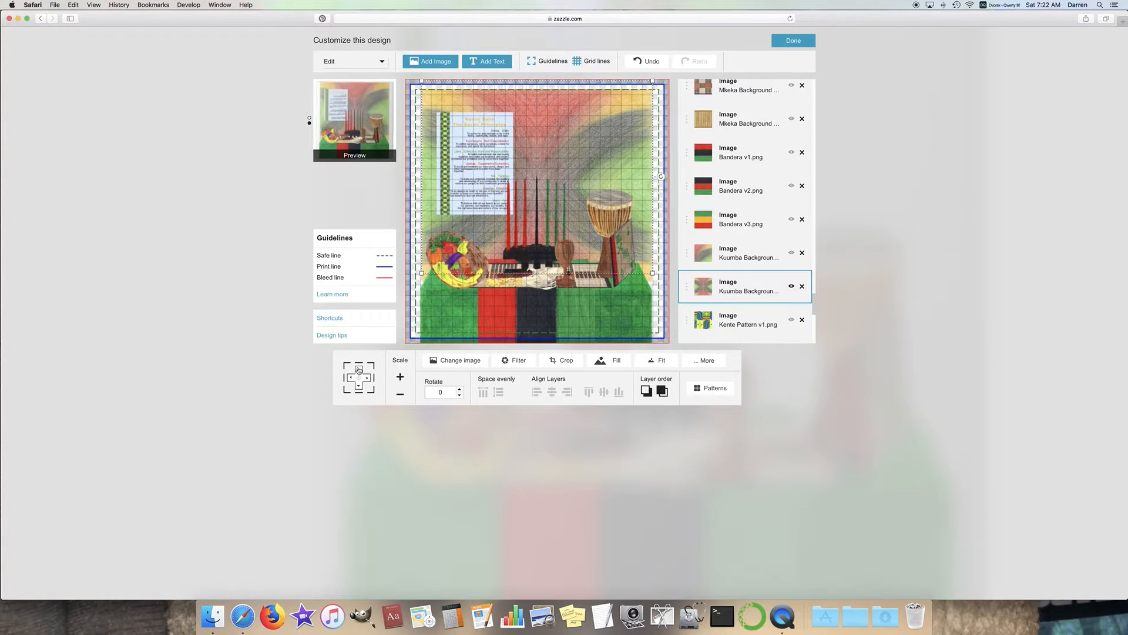
left_click(359, 368)
left_click(359, 368)
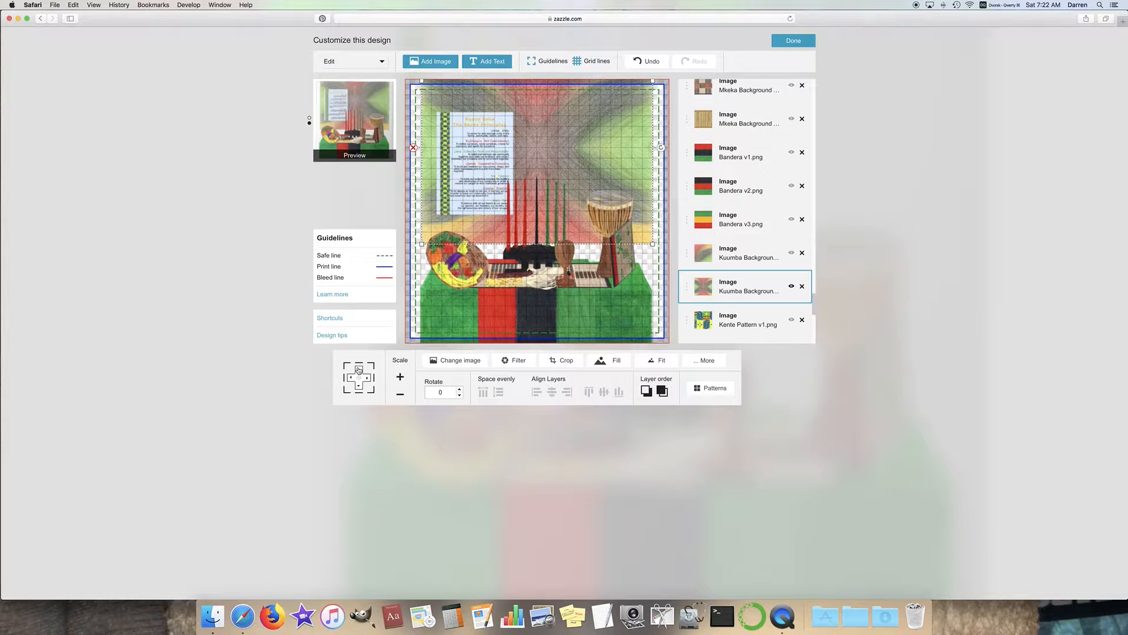
left_click(359, 369)
left_click(359, 368)
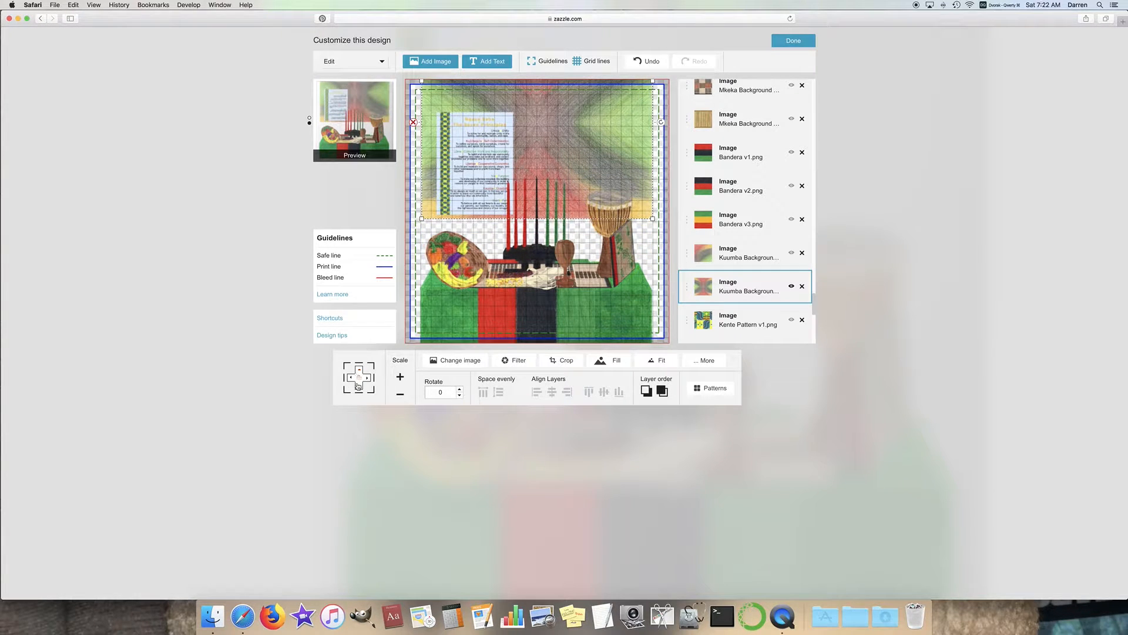
left_click(361, 388)
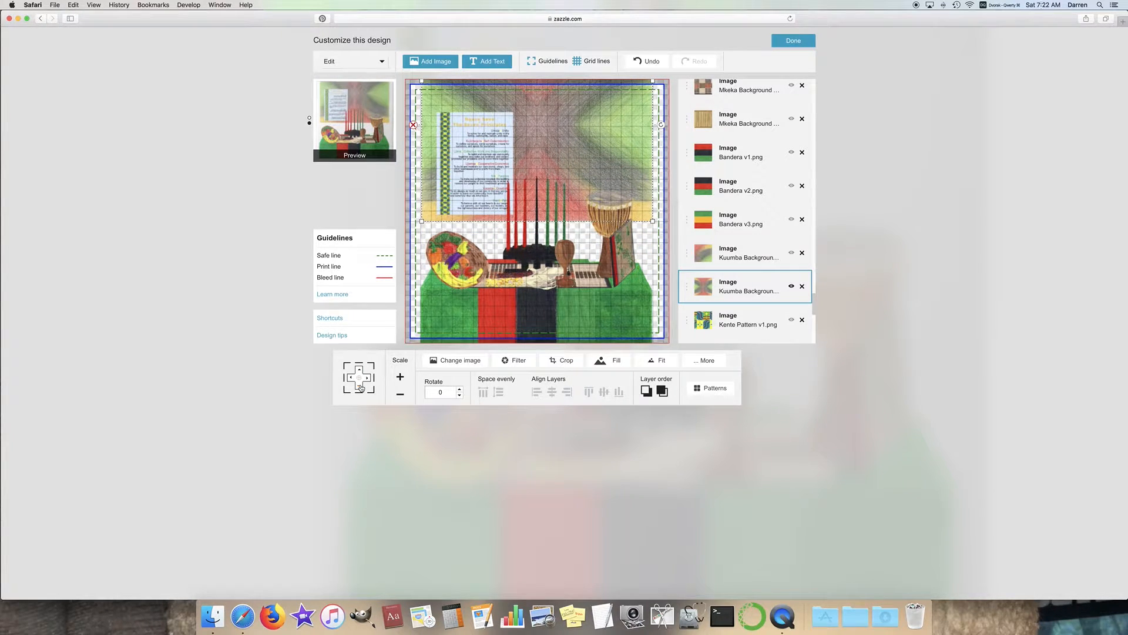
left_click(353, 125)
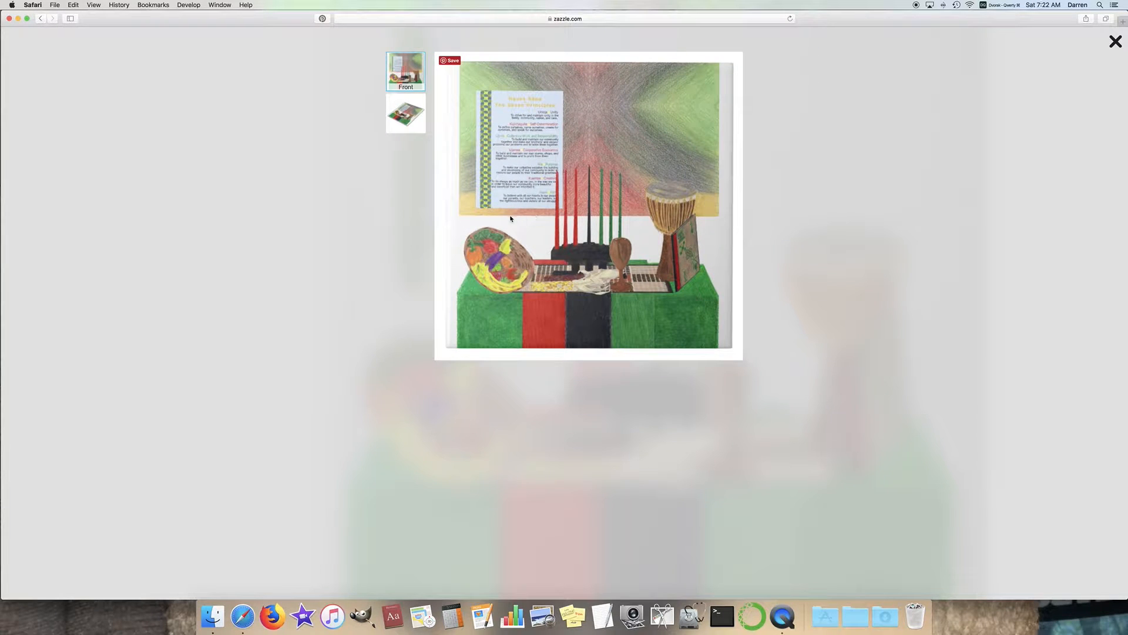
left_click(1115, 41)
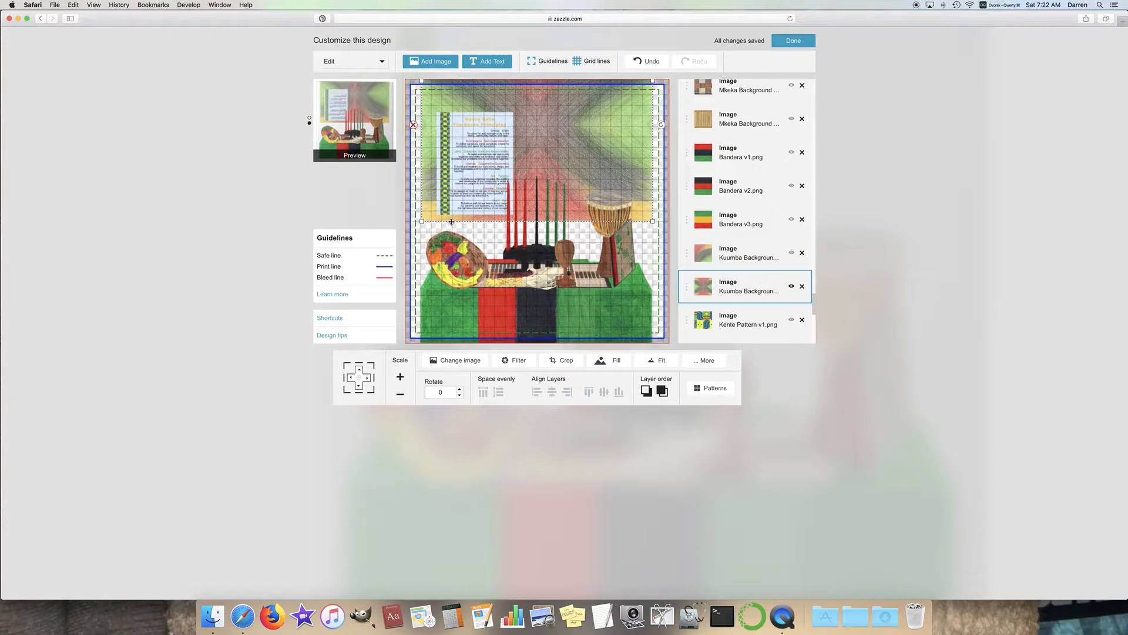
left_click(360, 372)
left_click(361, 371)
left_click(361, 371)
left_click(361, 372)
left_click(360, 371)
left_click(647, 61)
left_click(647, 61)
left_click(647, 61)
left_click(647, 61)
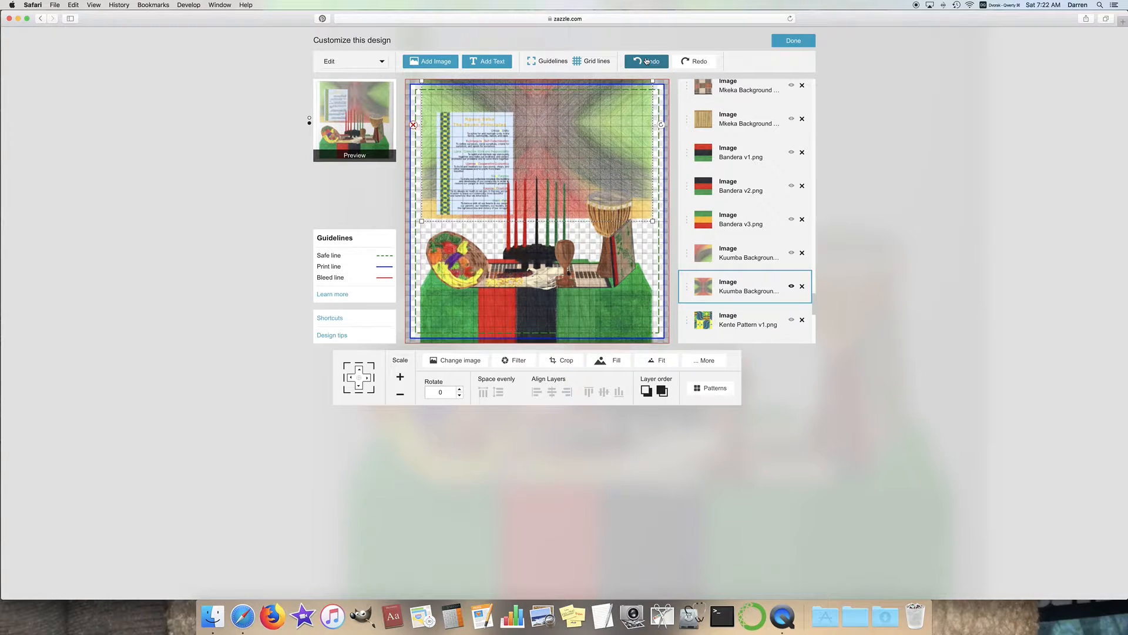
Tile the raised Kuumba Background image across the design and inspect the enlarged preview
left_click(705, 361)
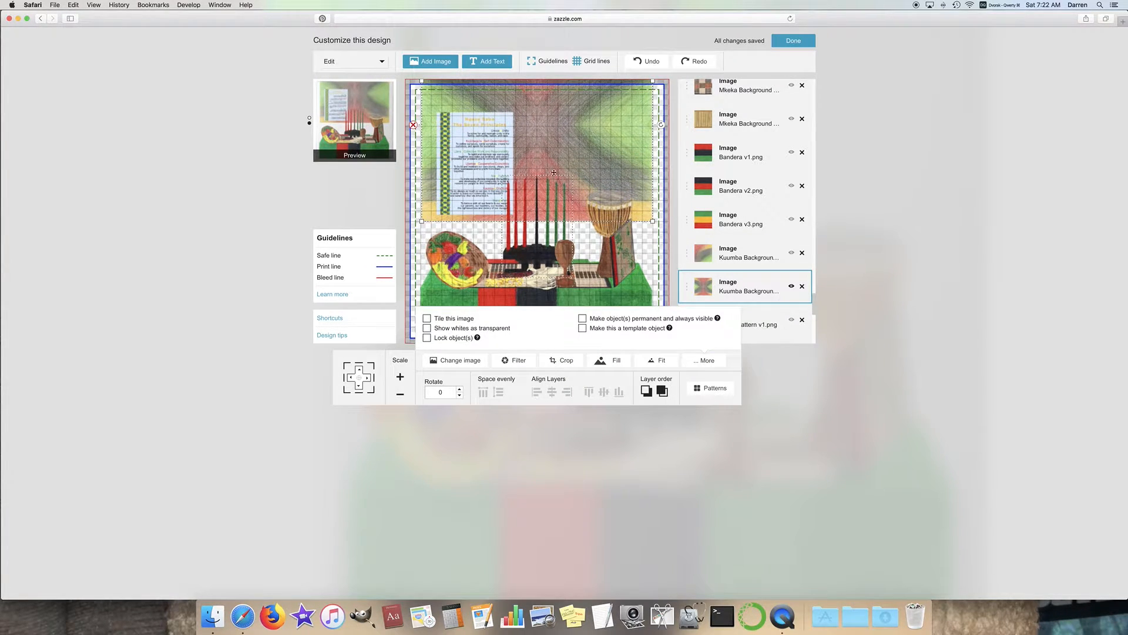
left_click(426, 318)
left_click(514, 434)
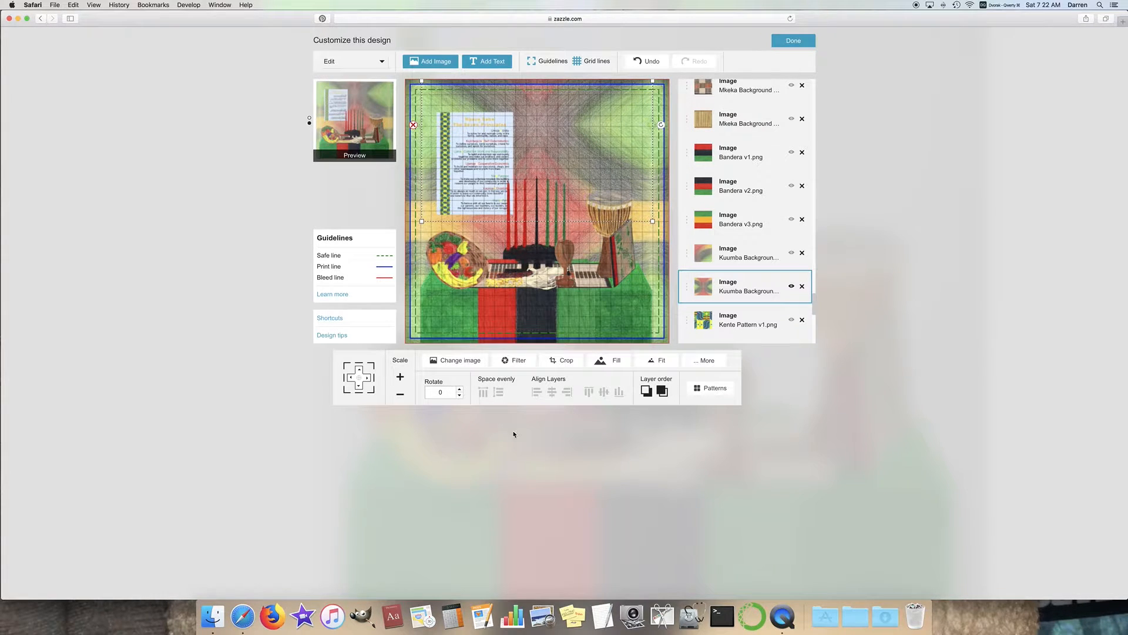
left_click(384, 138)
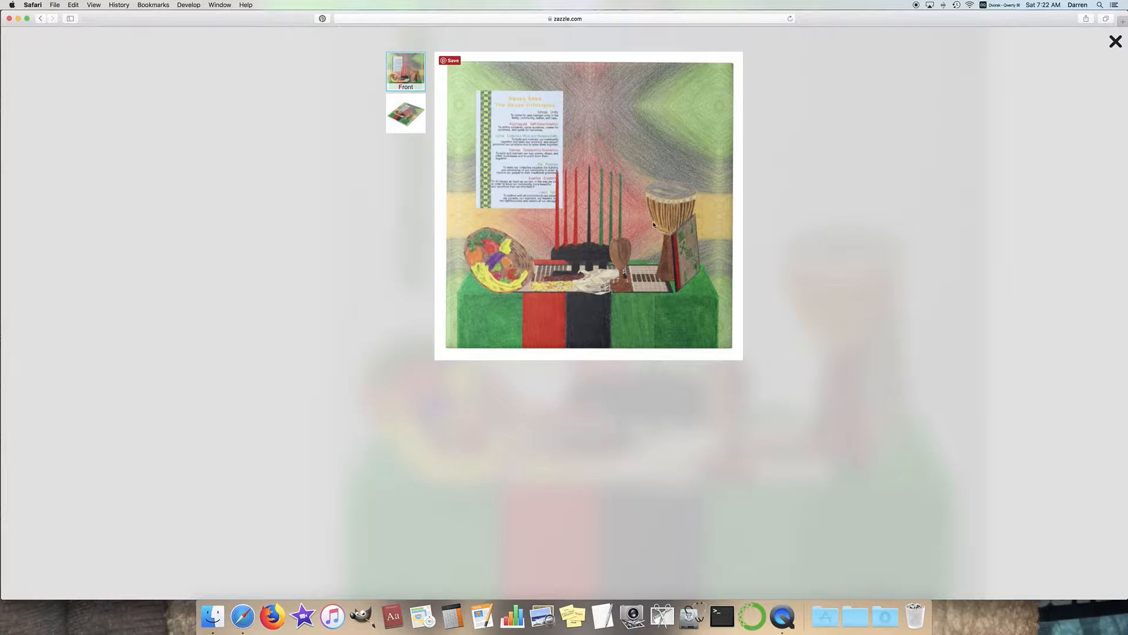
left_click(1123, 41)
Nudge the tiled Kuumba Background layer up to the tile's horizontal centerline and examine the enlarged preview
left_click(359, 372)
left_click(359, 371)
left_click(359, 372)
left_click(359, 372)
left_click(361, 141)
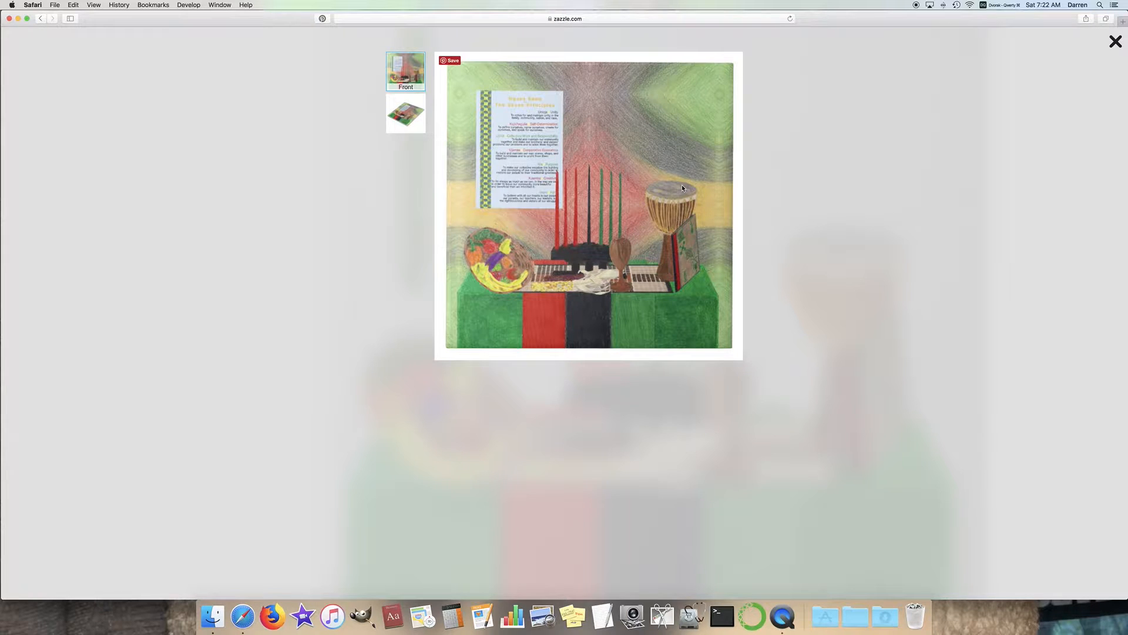
left_click(1115, 42)
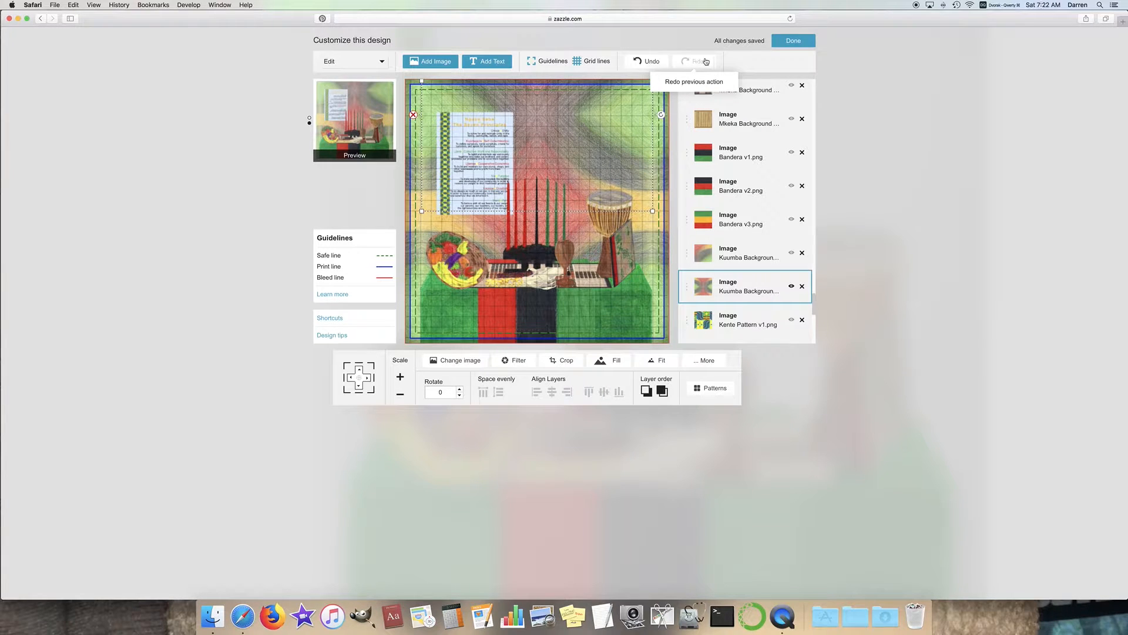
Leave the design editor, reopen the Gather 'Round Kwanzaa Creations Tile from the collection, and inspect its enlarged product image
left_click(793, 40)
left_click(39, 18)
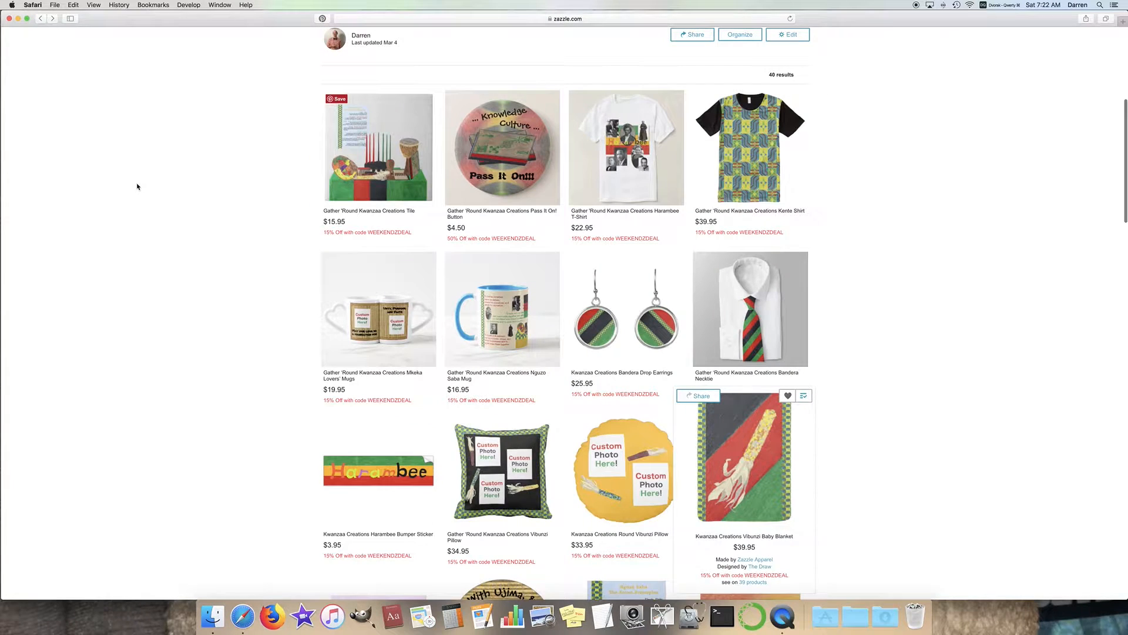
left_click(324, 167)
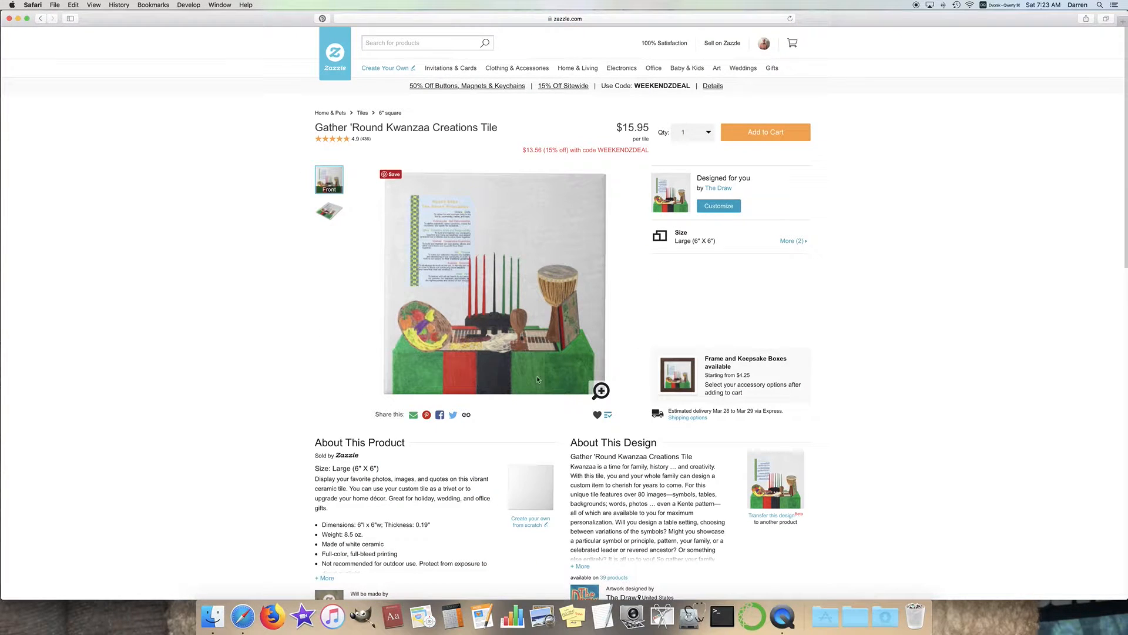
left_click(599, 392)
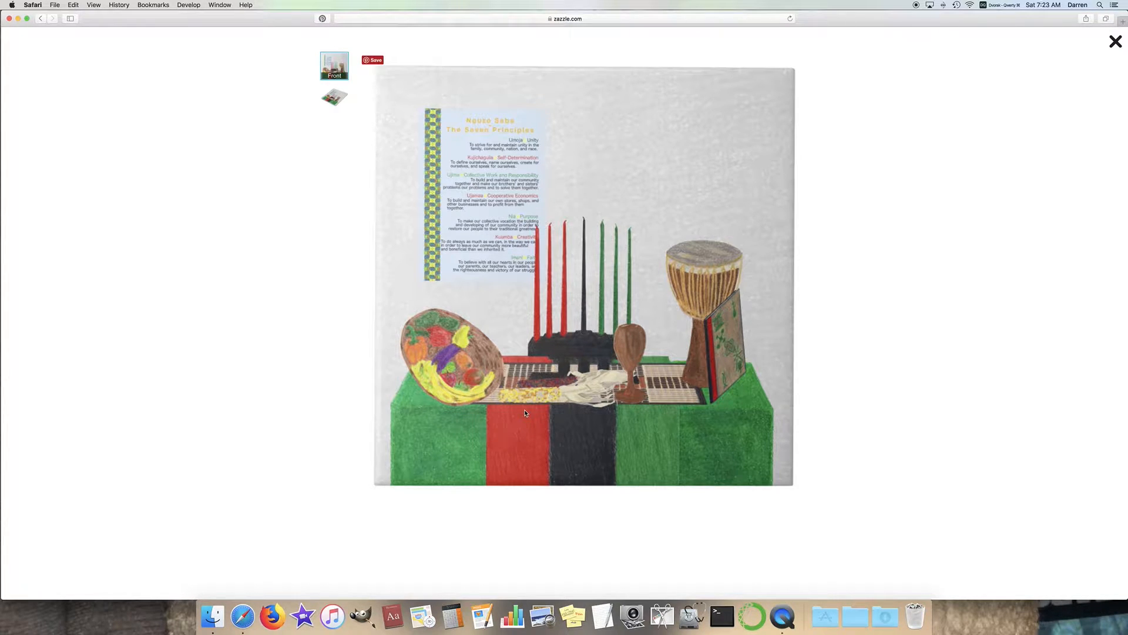
left_click(1115, 42)
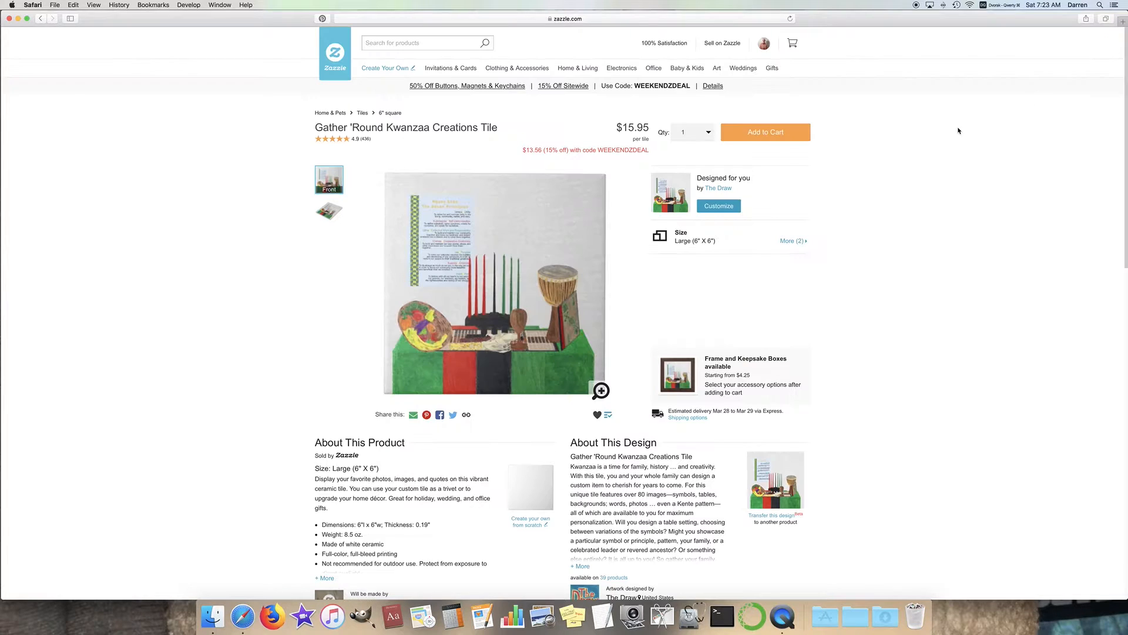
Open the tile for customization and hide the Mazao 1.png fruit basket layer
left_click(718, 208)
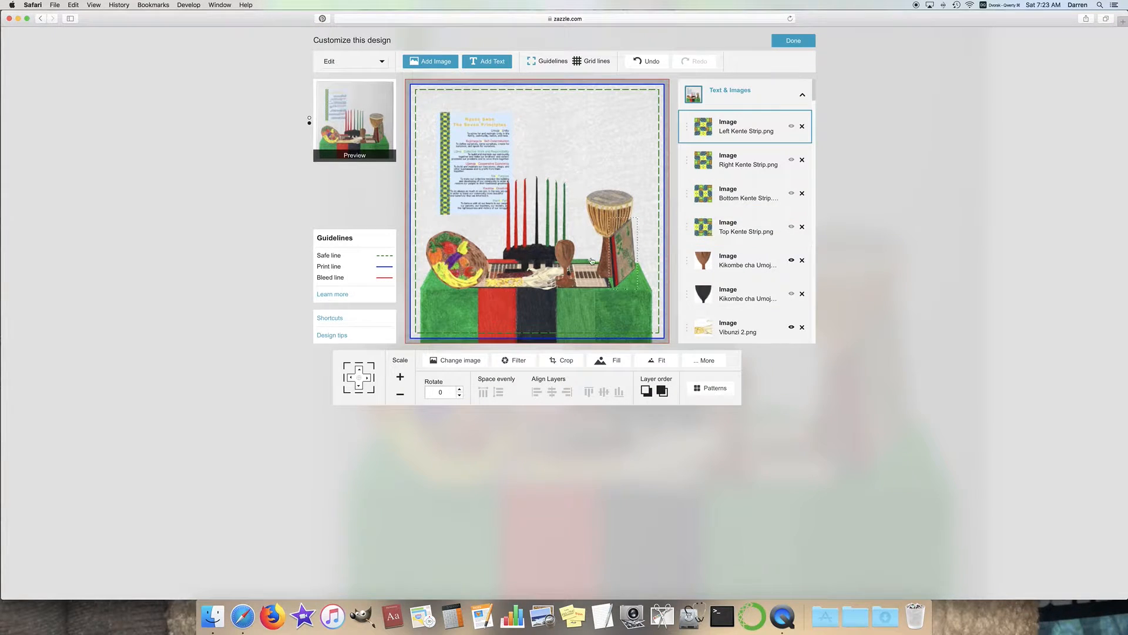
left_click(458, 272)
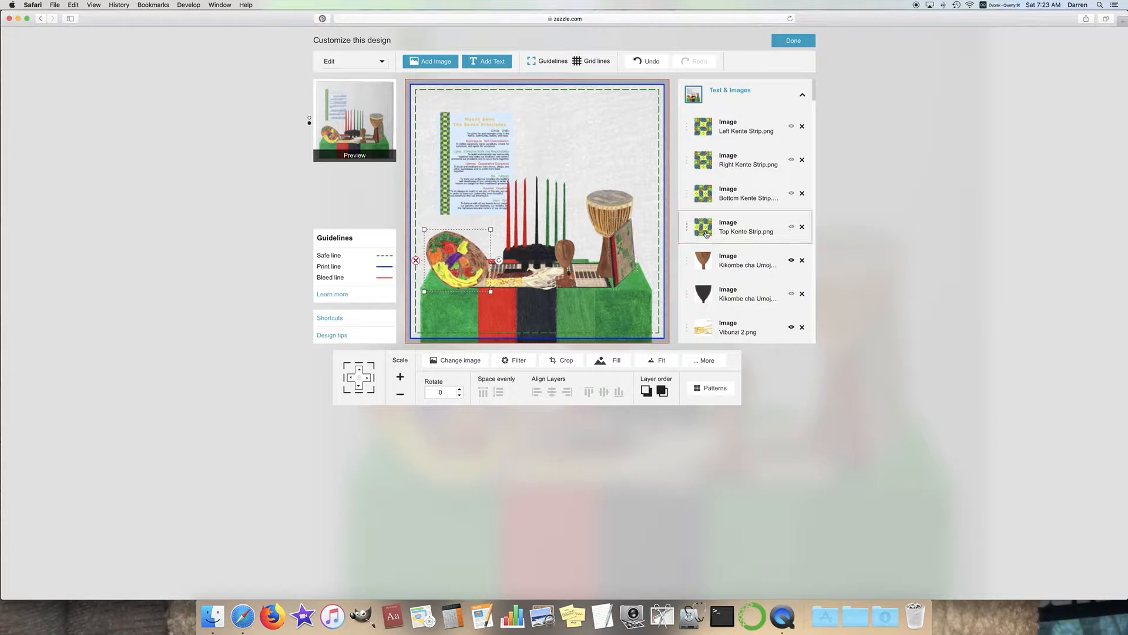
scroll(744, 232, "down", 8)
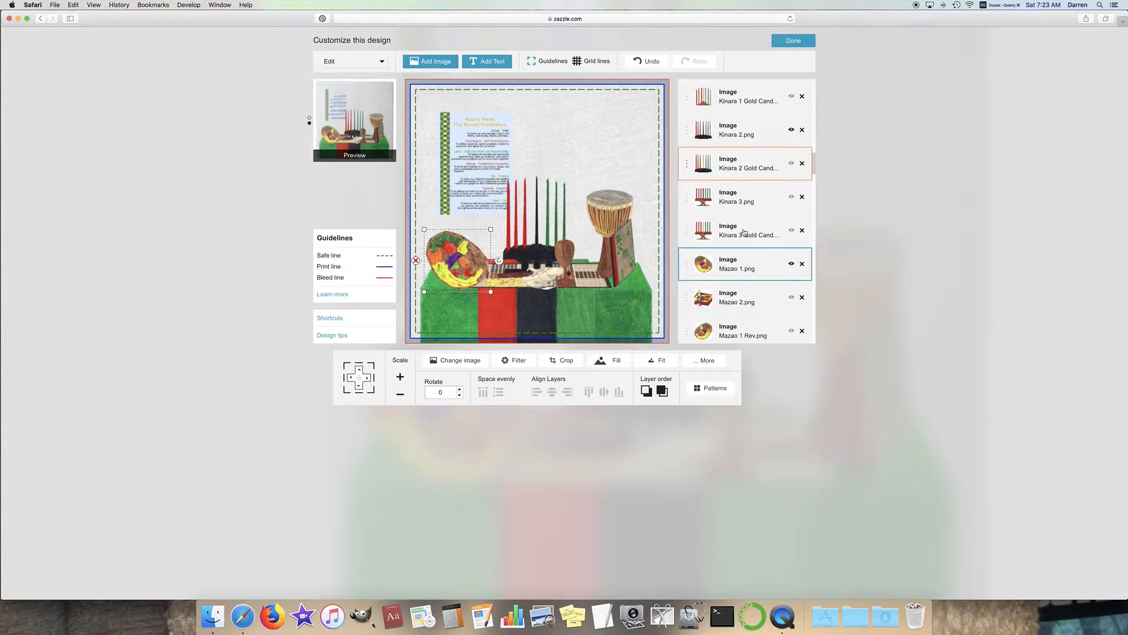
scroll(787, 247, "down", 4)
left_click(791, 248)
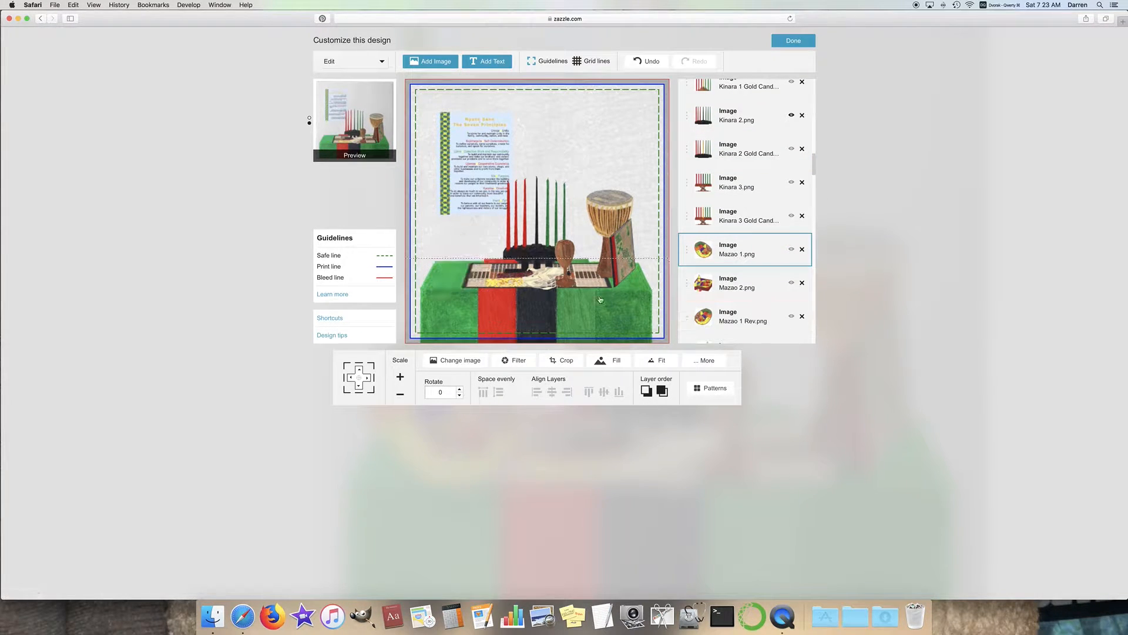
Move the Vibunzi ears of corn to the left part of the table, where the fruit basket stood
left_click(490, 283)
left_click_drag(517, 283, 466, 279)
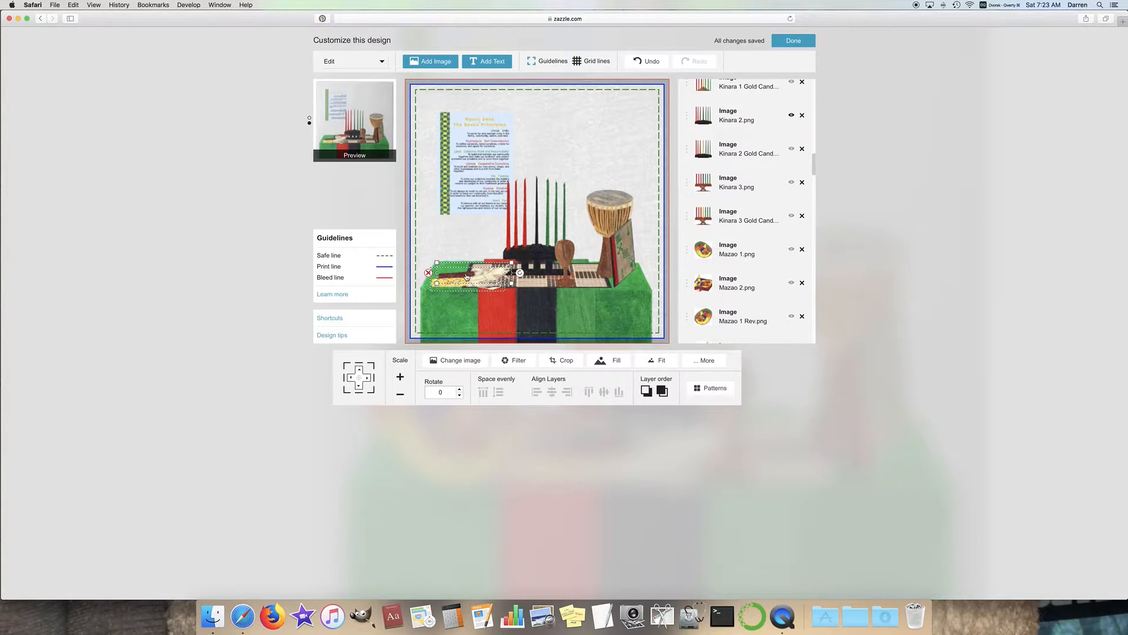
left_click_drag(466, 265, 460, 254)
Try rotating the Vibunzi 1 ear to 10 degrees and repositioning it, and reset its rotation to 0
left_click(447, 391)
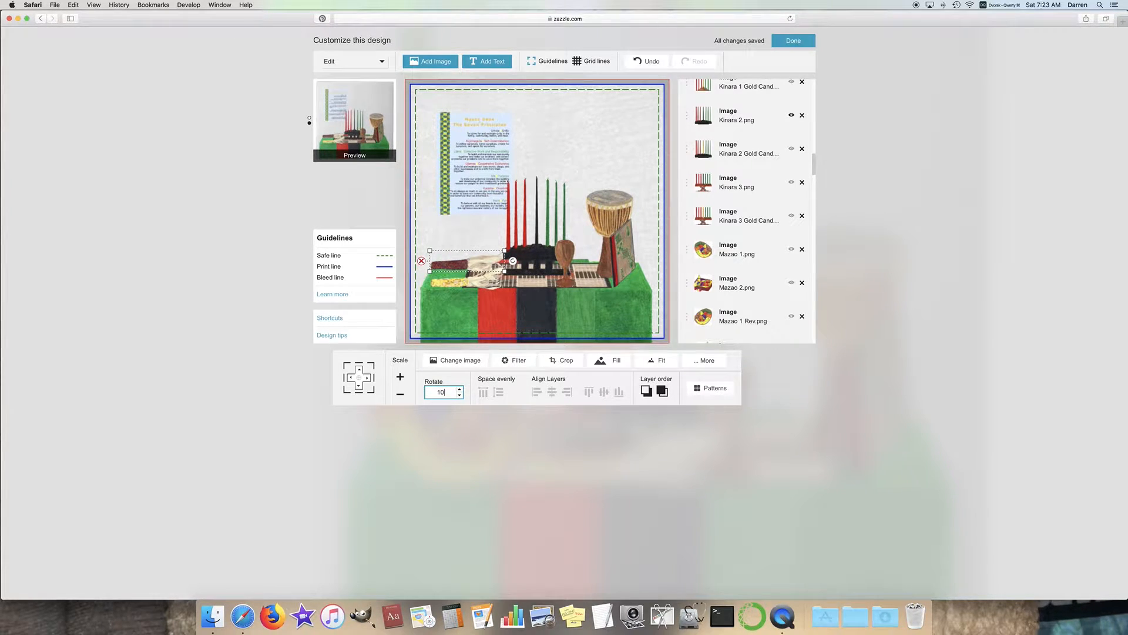
left_click(454, 284)
mouse_move(454, 284)
left_mouse_down()
mouse_move(447, 277)
mouse_move(460, 296)
left_mouse_up()
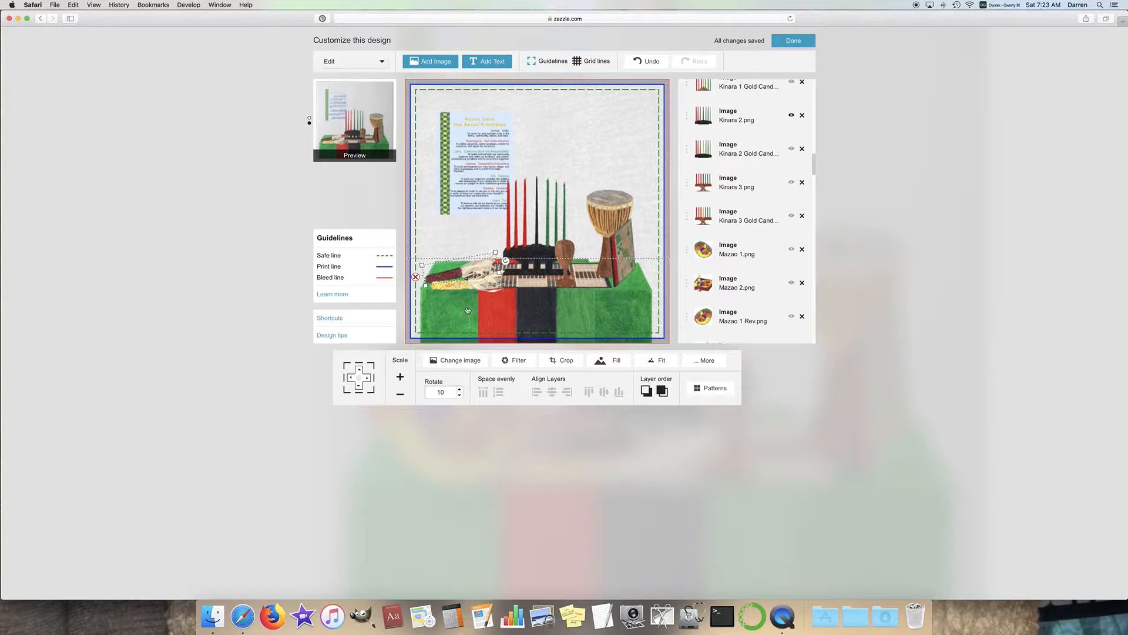
double_click(446, 392)
type("0")
key("Return")
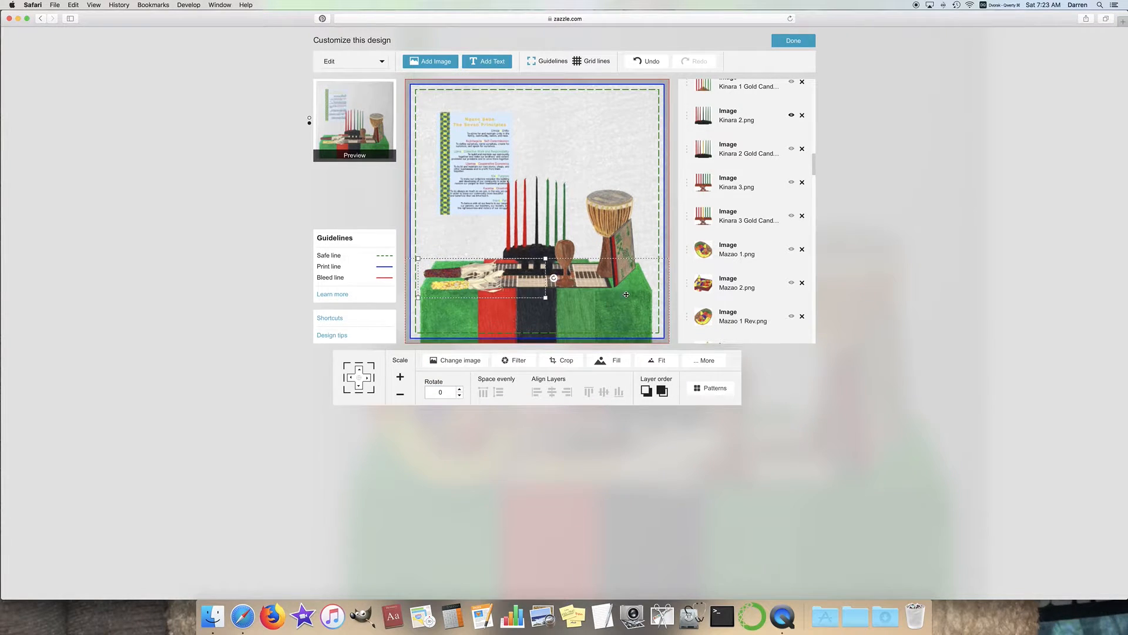
left_click(484, 277)
left_click_drag(484, 278, 452, 278)
left_click(646, 61)
Reposition the Vibunzi 1 ear on the left part of the table, just behind the Vibunzi 2 ear
left_click_drag(456, 262, 452, 233)
left_click_drag(462, 274, 467, 271)
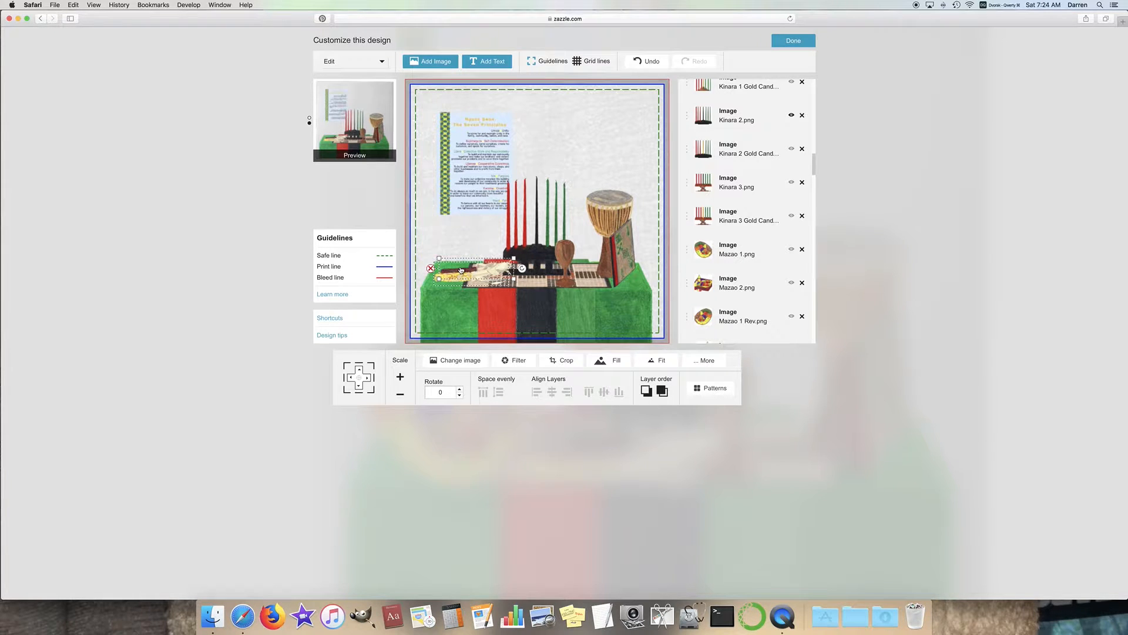
left_click_drag(460, 260, 460, 258)
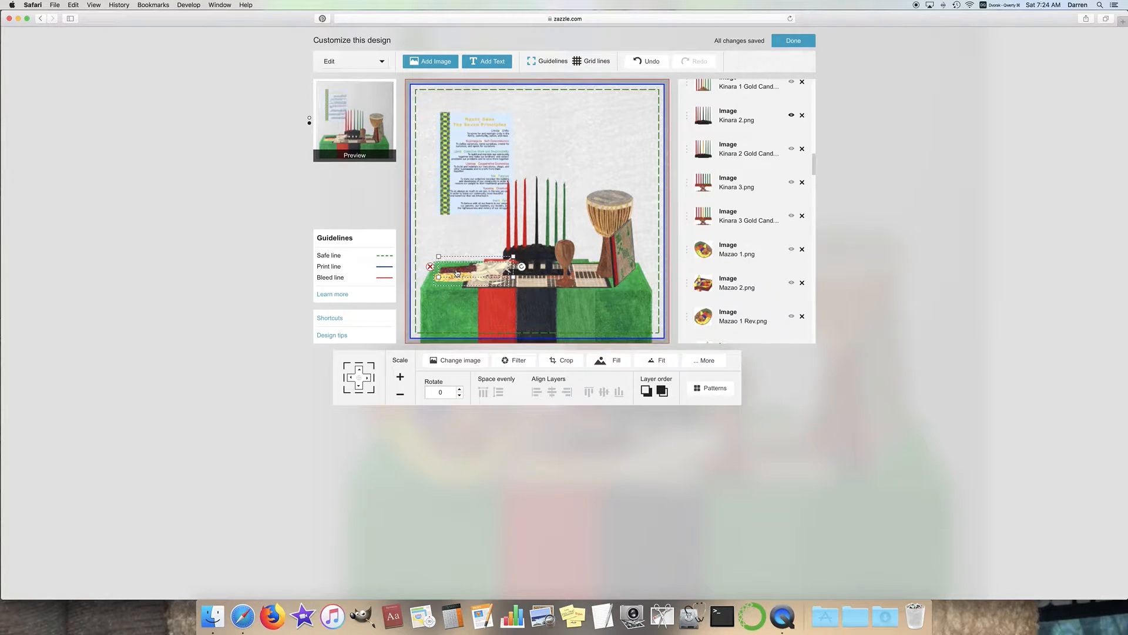
Show the Vibunzi 3.png layer and place that ear among the other corn on the left of the table
scroll(754, 266, "up", 5)
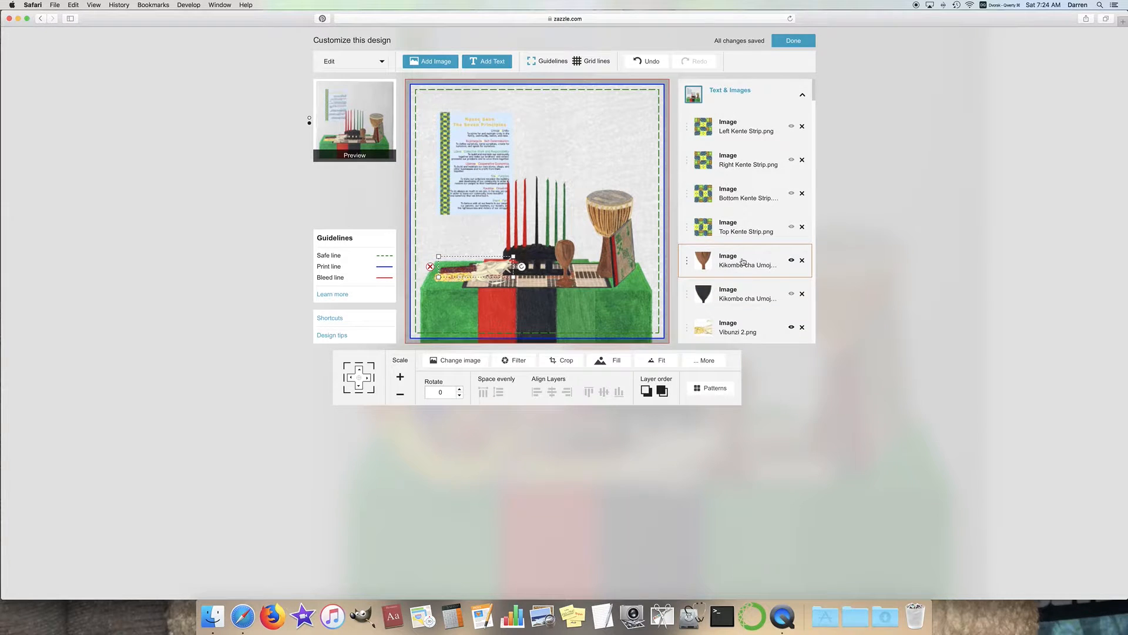
scroll(754, 265, "down", 4)
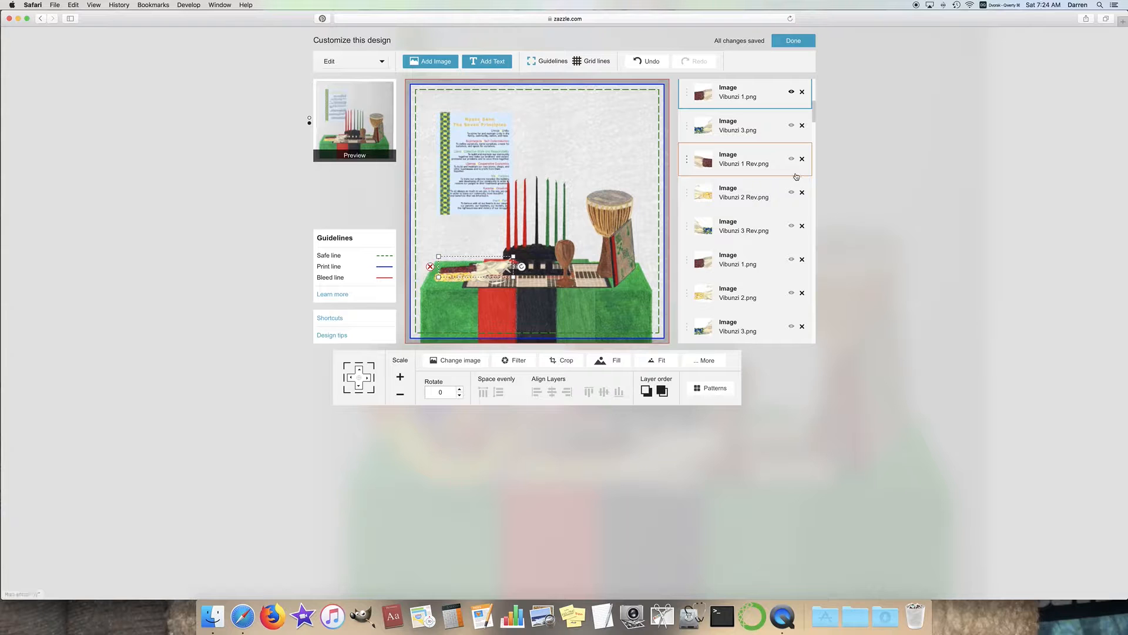
left_click(791, 127)
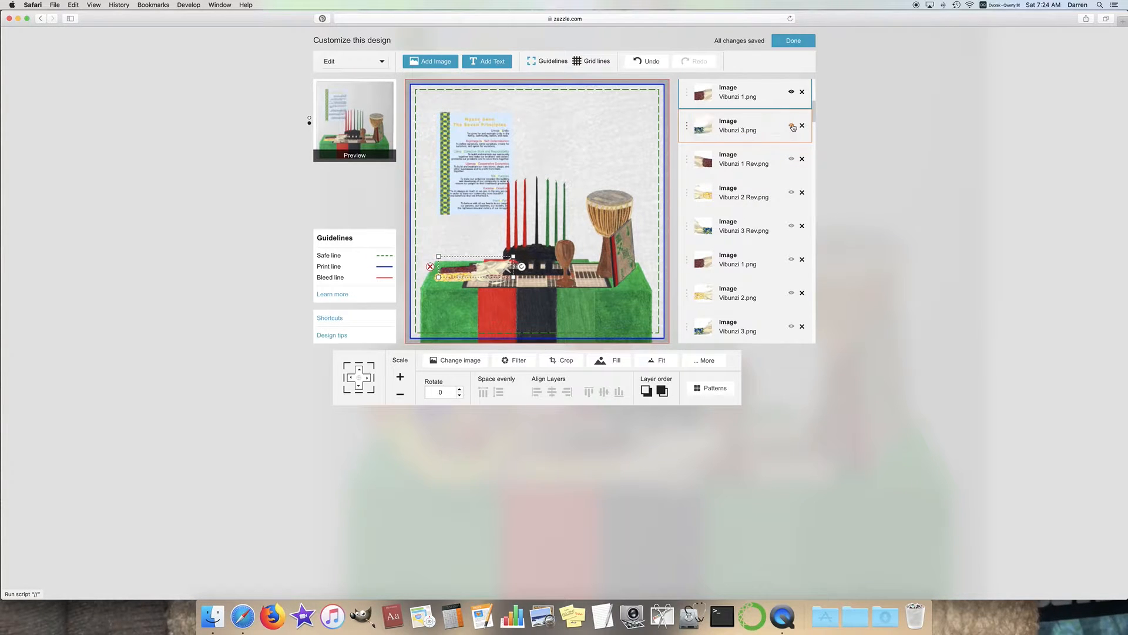
left_click_drag(451, 110, 468, 274)
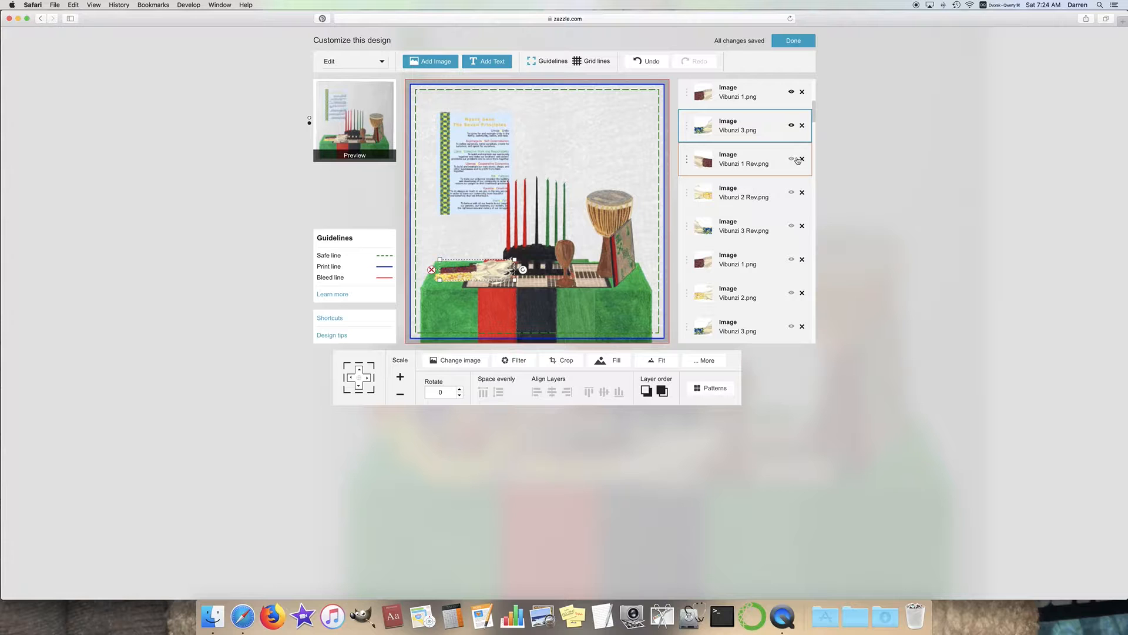
Bring the Vibunzi 3.png layer above Vibunzi 2.png in the layer order and nudge the ear slightly up
scroll(734, 180, "up", 1)
scroll(735, 177, "up", 3)
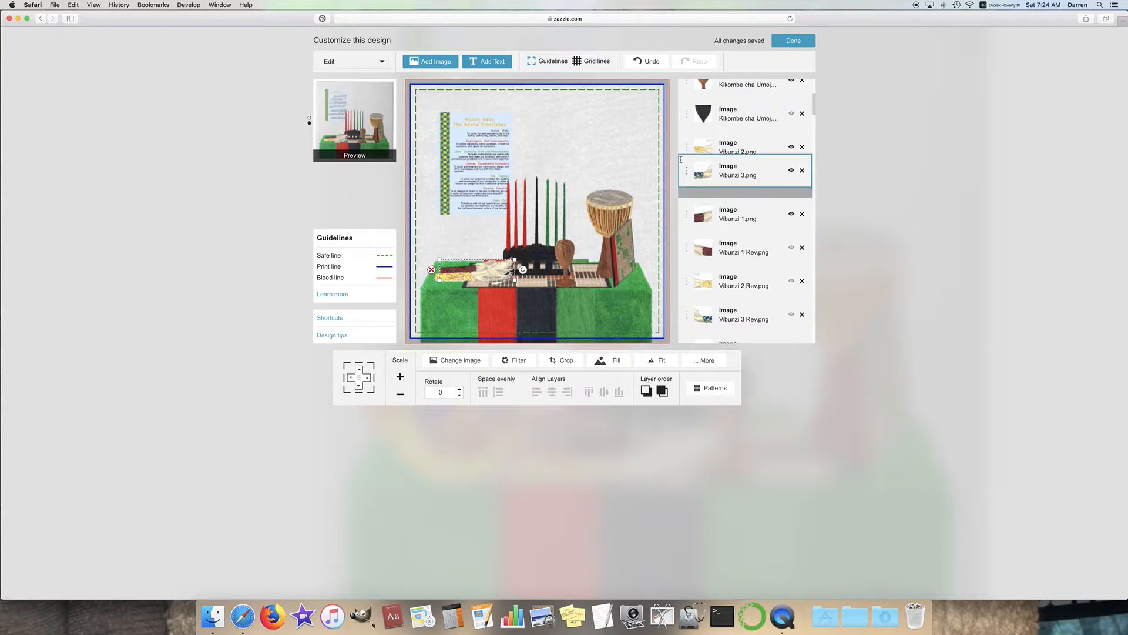
left_click_drag(679, 148, 680, 151)
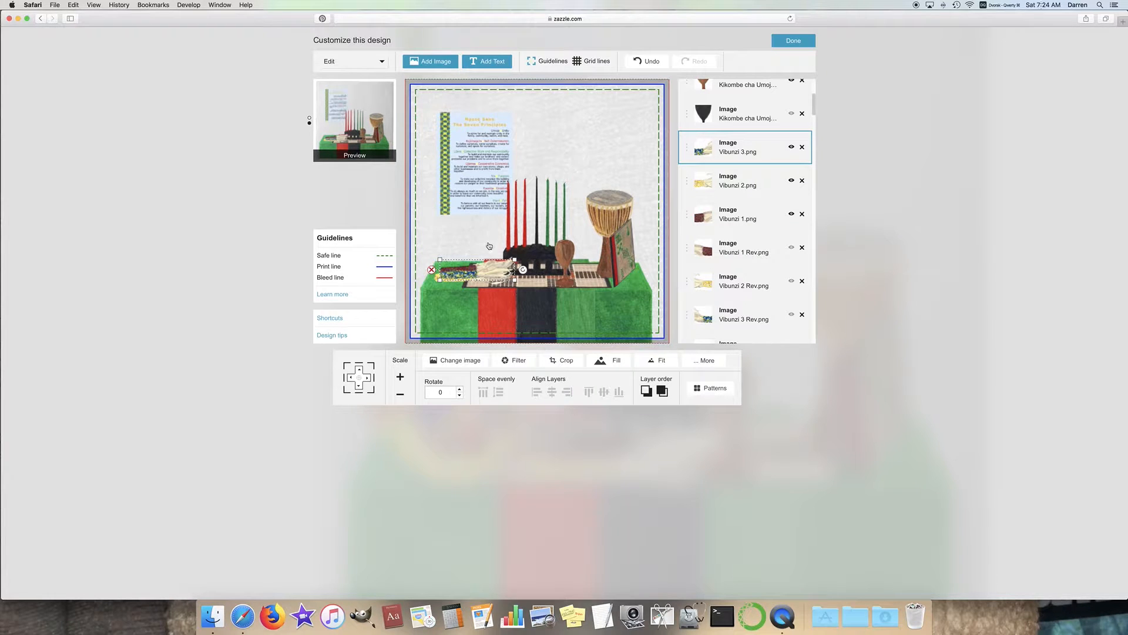
left_click_drag(467, 274, 468, 272)
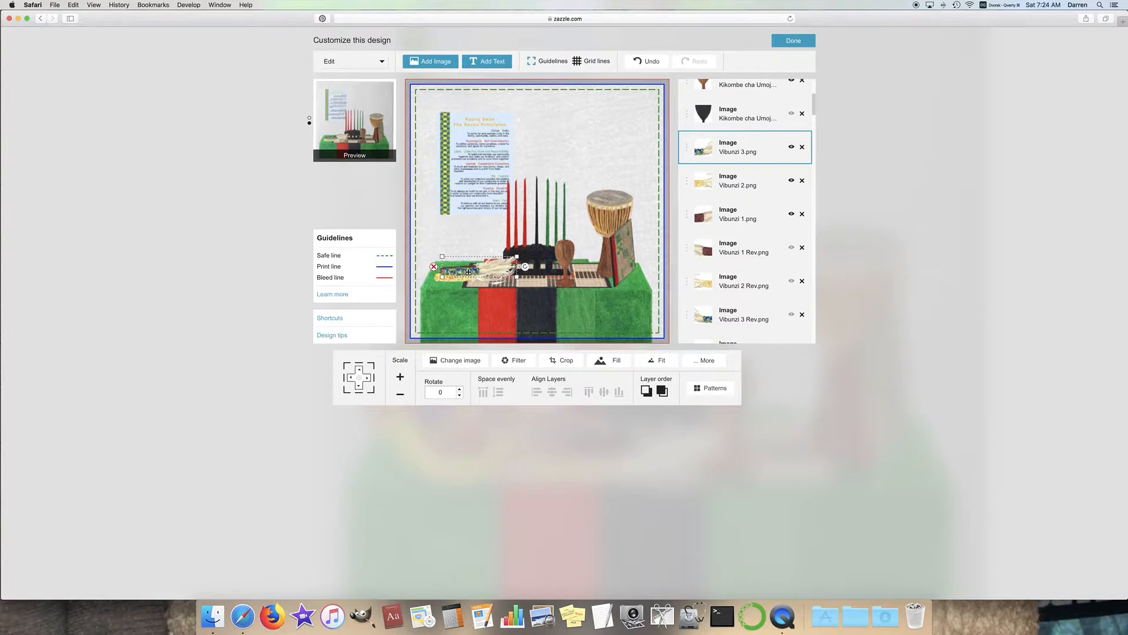
Move the Vibunzi 2 ear slightly toward the front edge of the table, in front of the other corn
left_click(543, 139)
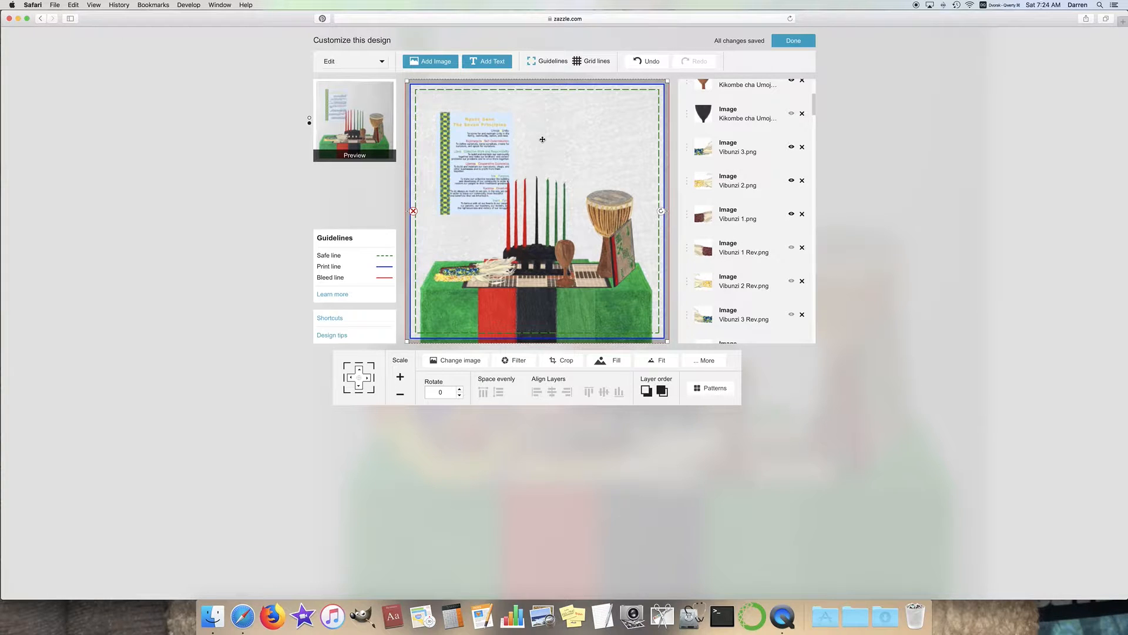
left_click(442, 272)
left_click_drag(442, 271, 463, 278)
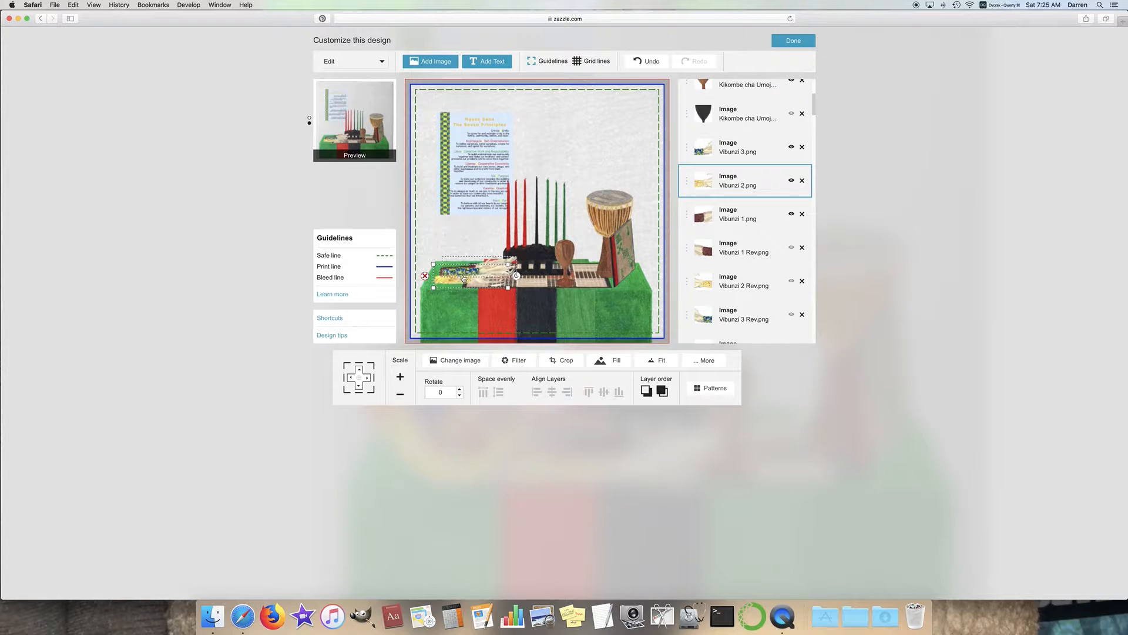
Undo the latest position changes of the Vibunzi ears on the left part of the table
left_click(647, 62)
left_click(752, 219)
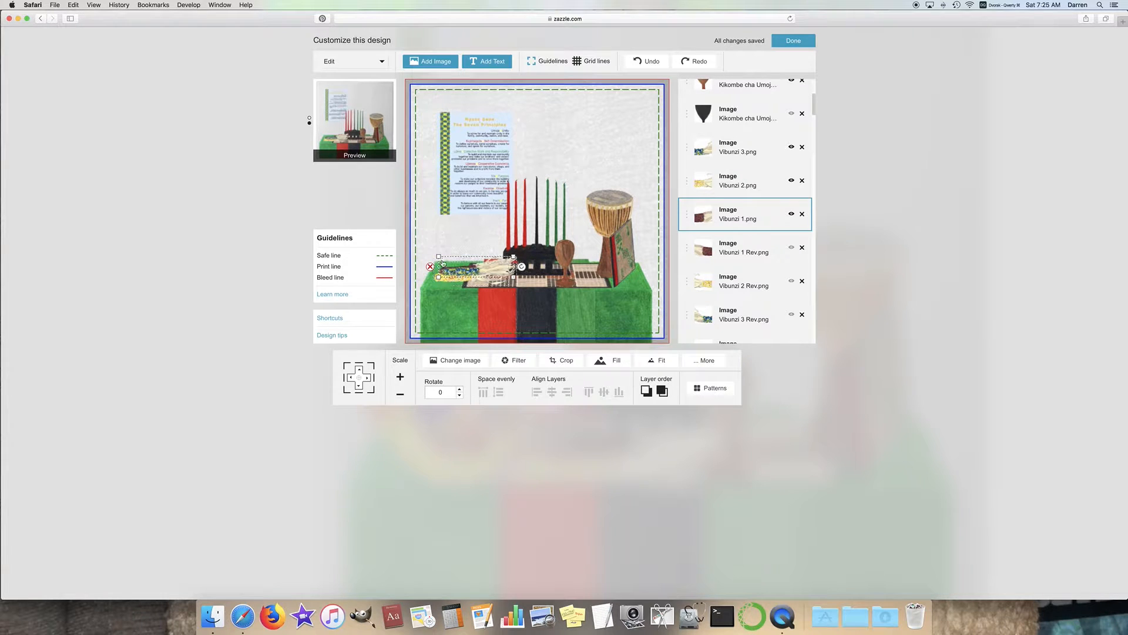
left_click(439, 263)
left_click(647, 61)
mouse_move(441, 261)
left_click(439, 263)
left_click(577, 134)
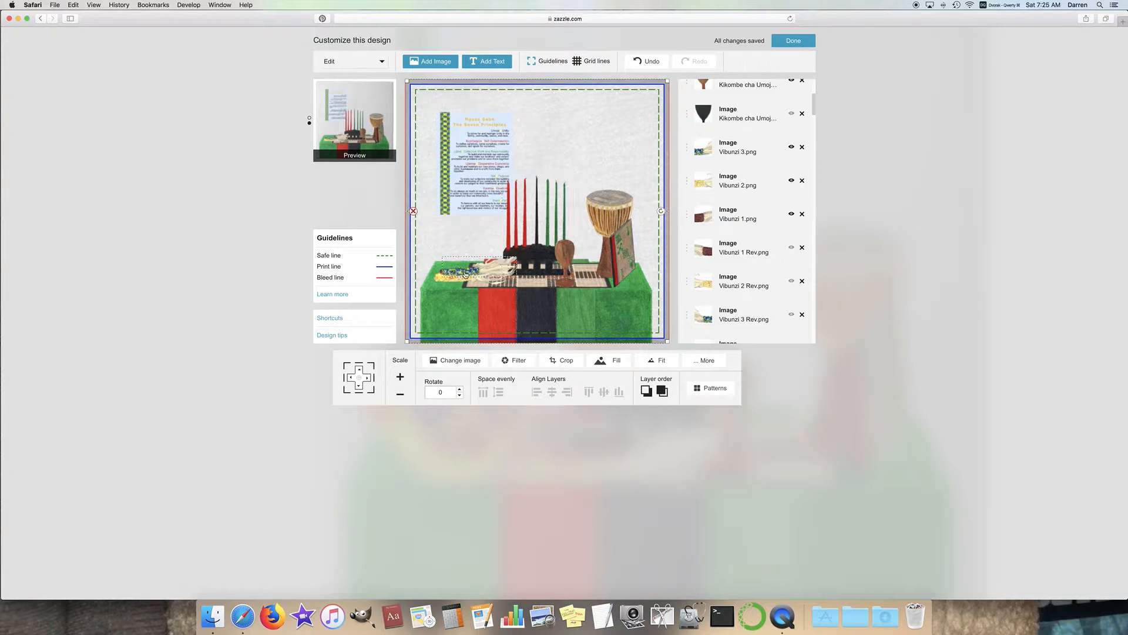
left_click(646, 61)
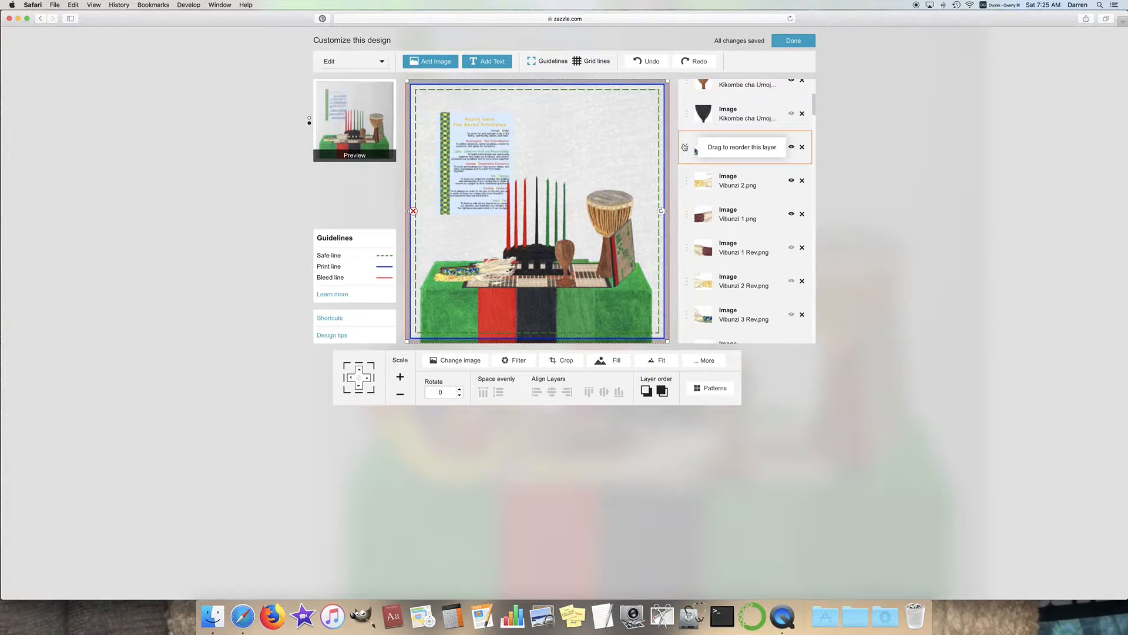
Move the Vibunzi 3.png layer below Vibunzi 2.png to compare the overlap, and return it above
left_click_drag(684, 147, 711, 194)
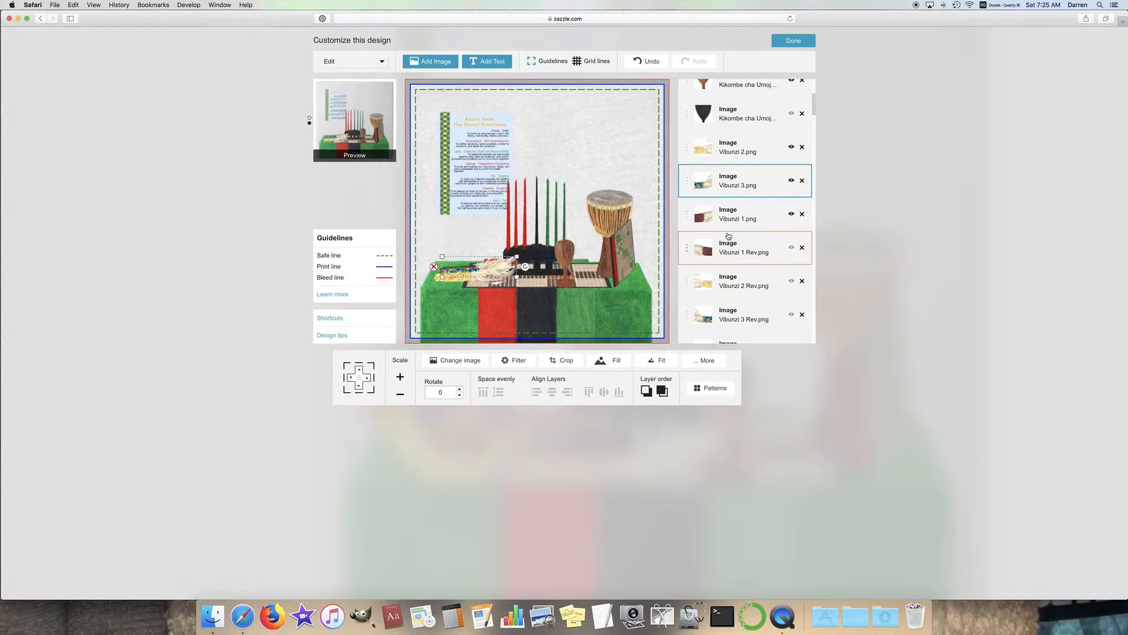
left_click(579, 136)
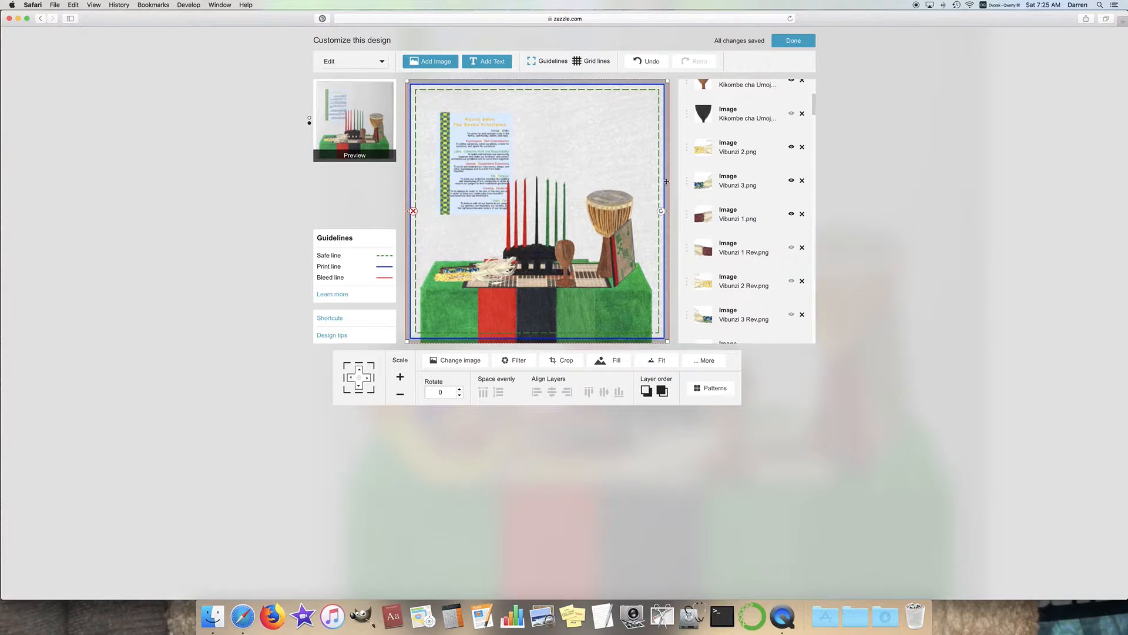
left_click_drag(687, 183, 686, 161)
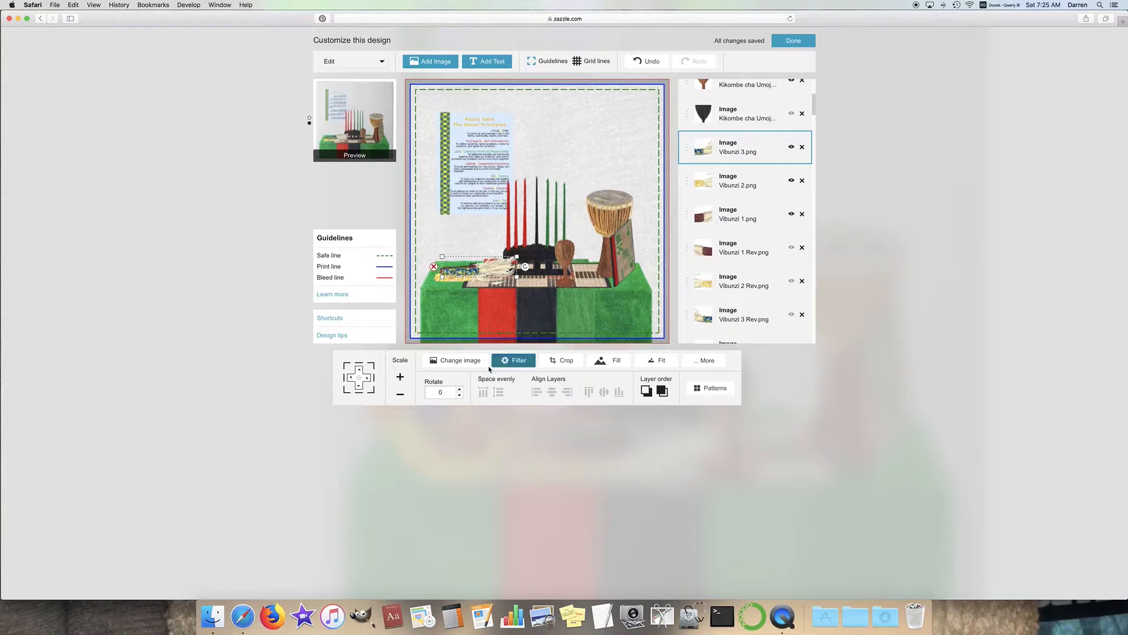
left_click(444, 393)
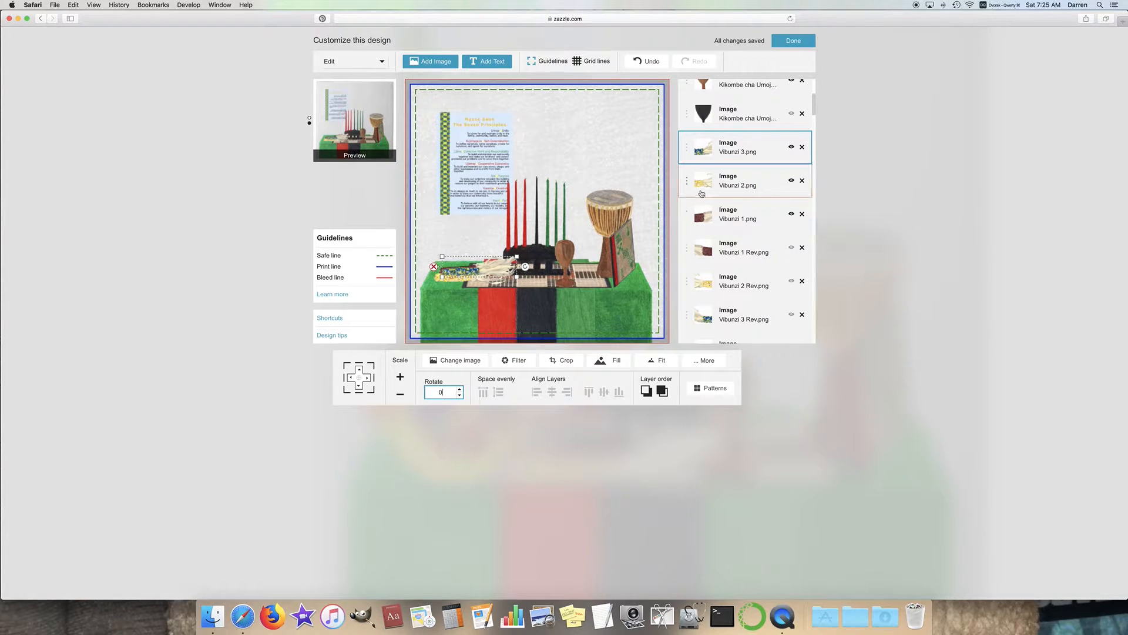
left_click(621, 156)
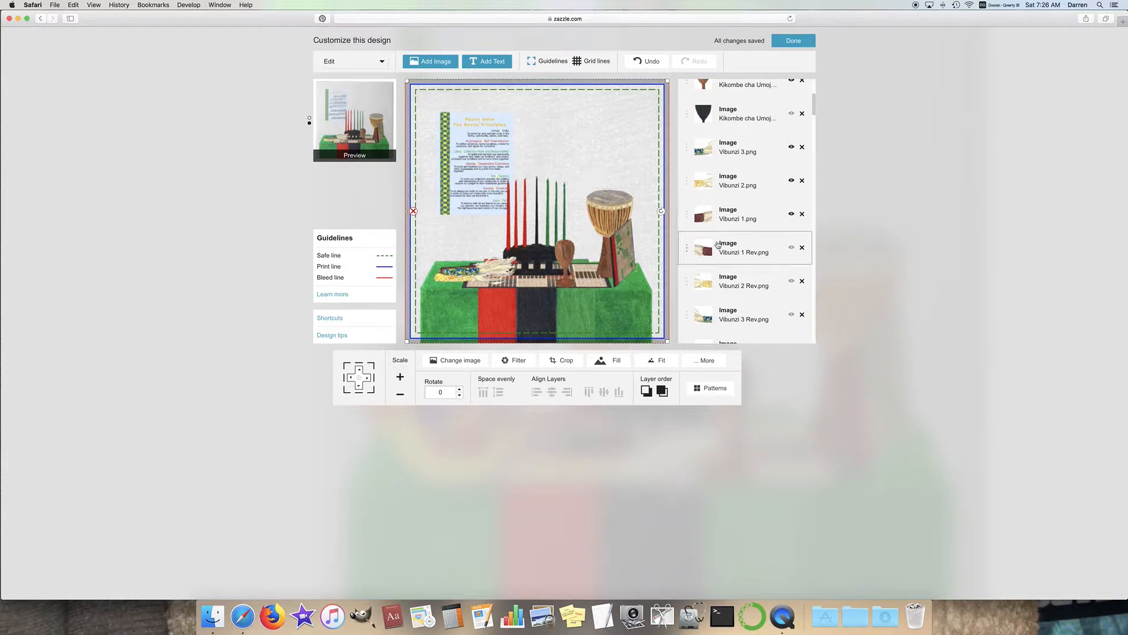
Hide the Zawadi Djembe.png drum, the standing Zawadi Book and the Kinara 2.png candle holder layers
scroll(758, 246, "down", 5)
scroll(765, 246, "down", 10)
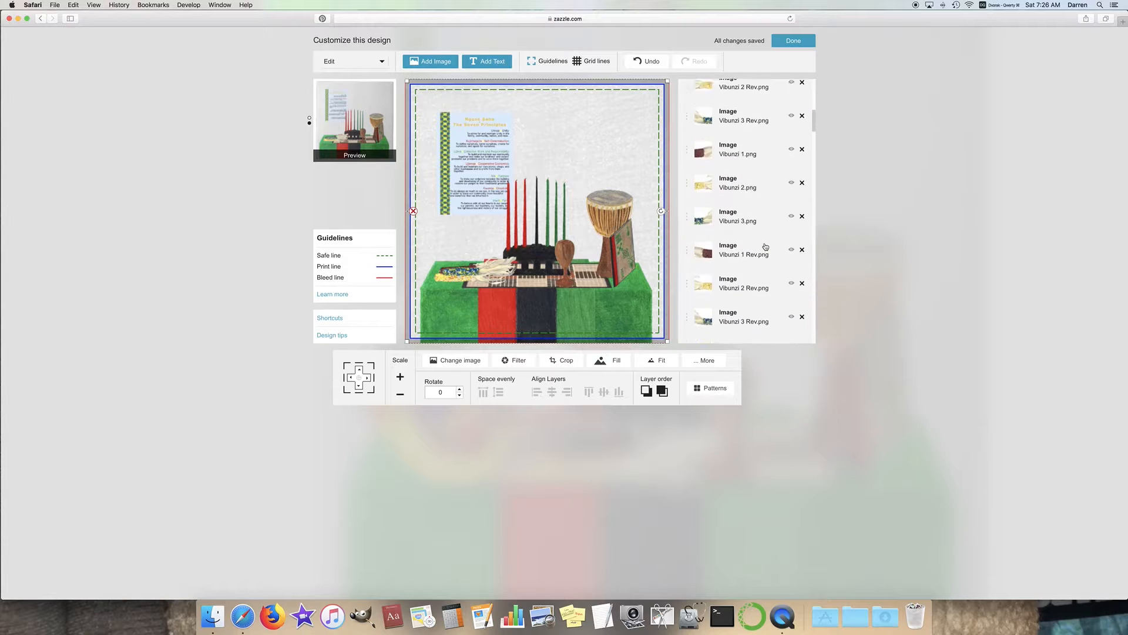
scroll(775, 253, "down", 6)
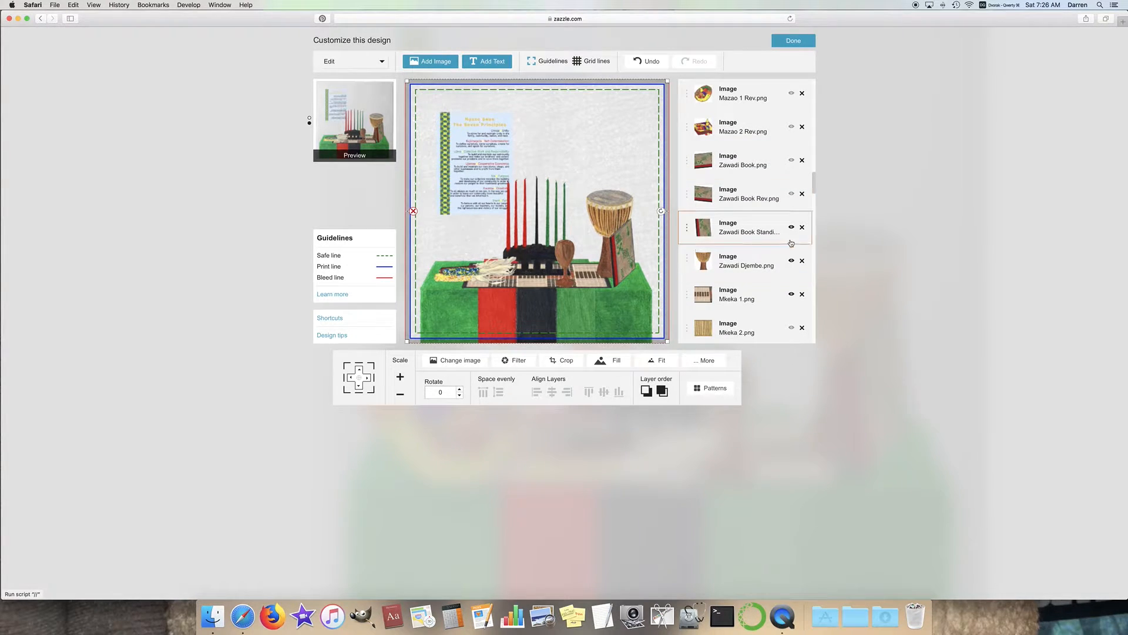
left_click(791, 261)
left_click(791, 227)
scroll(791, 259, "down", 3)
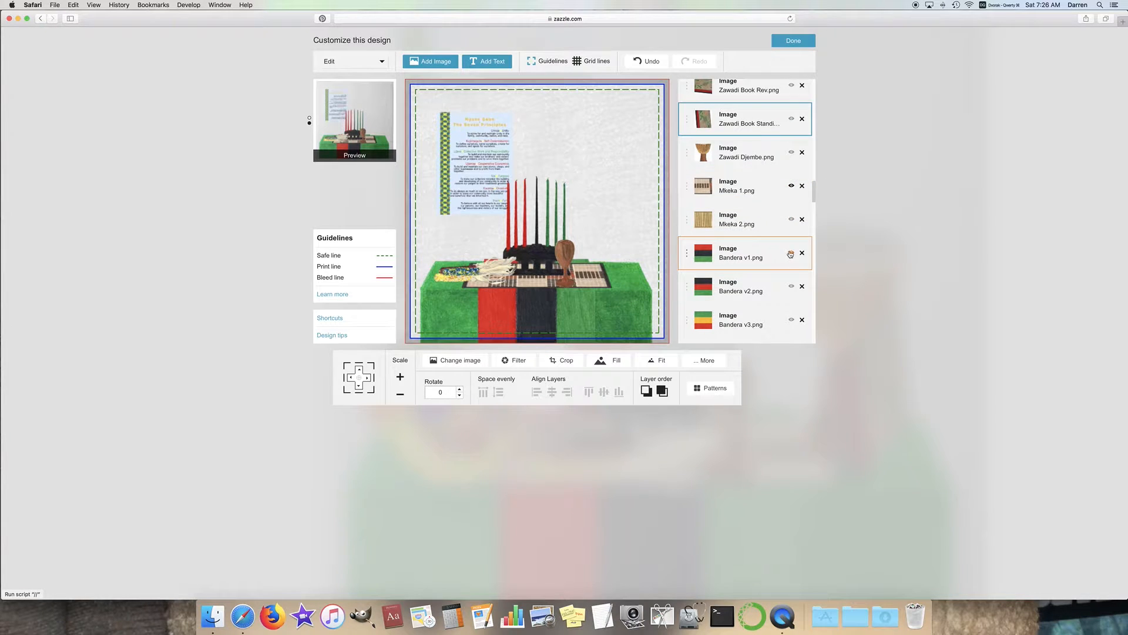
scroll(792, 253, "up", 8)
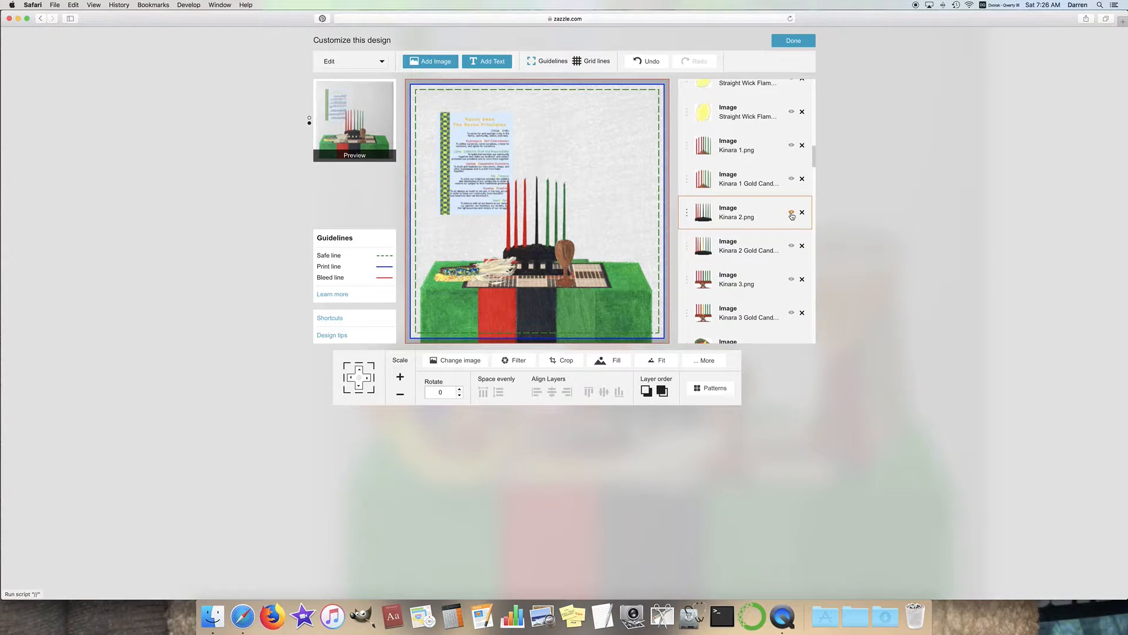
left_click(791, 212)
scroll(789, 254, "up", 5)
scroll(789, 253, "down", 2)
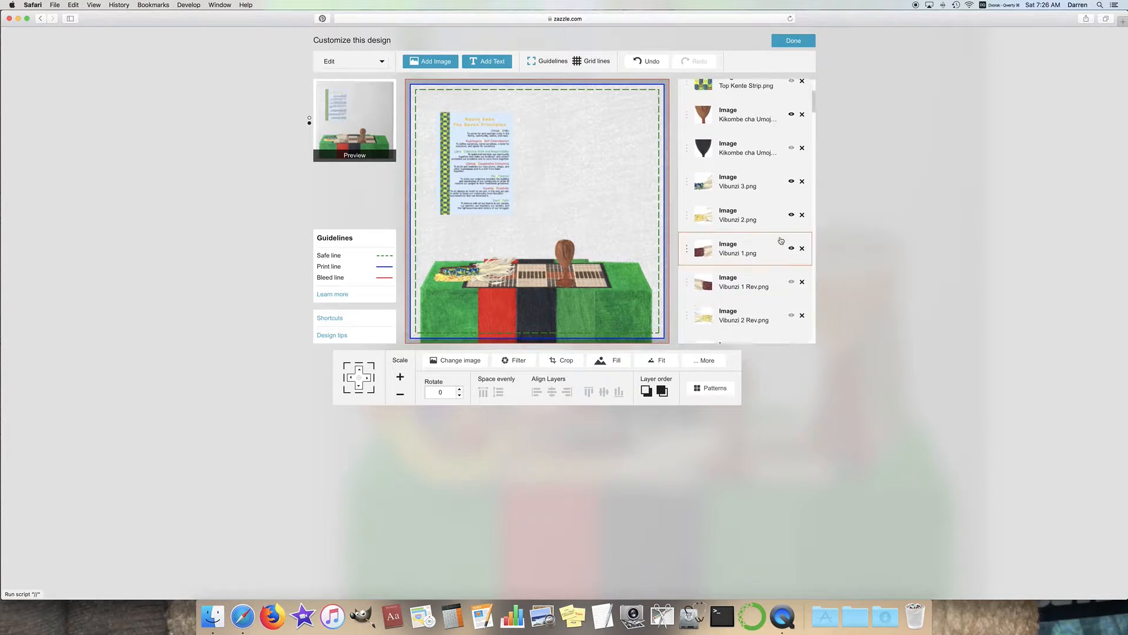
Hide the brown Kikombe cha Umoja cup and the visible Vibunzi 3.png, Vibunzi 2.png and Vibunzi 1.png layers
left_click(791, 114)
left_click(791, 181)
left_click(792, 214)
left_click(792, 248)
scroll(777, 180, "down", 3)
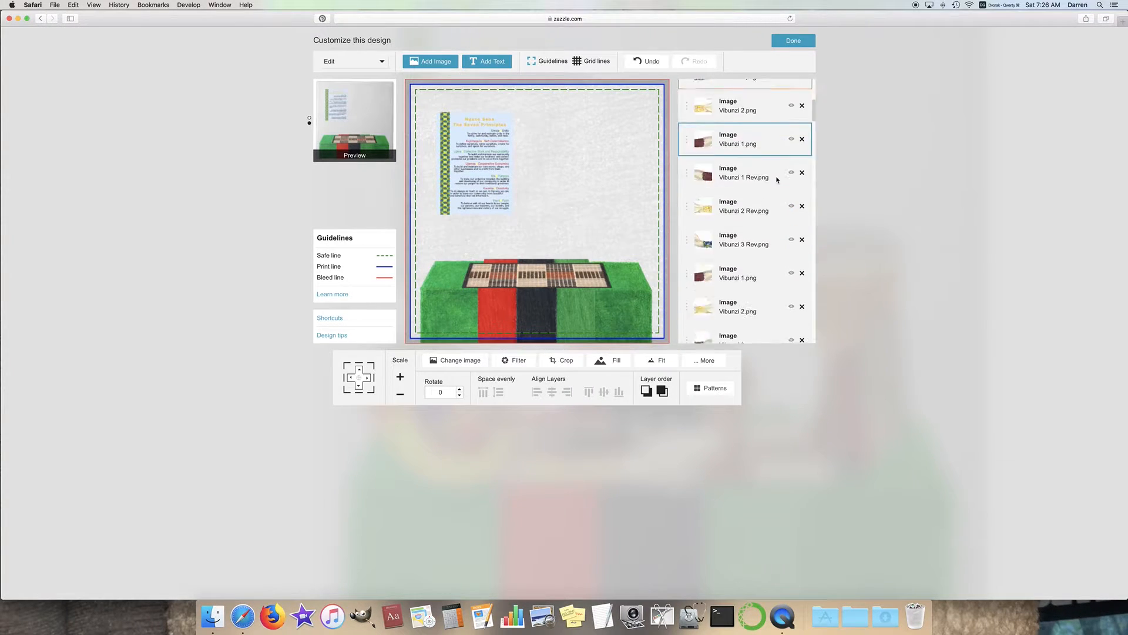
Center the Mkeka 1 mat in the design and hide the Draped Bandera v1 layer on the table
left_click_drag(536, 276, 584, 151)
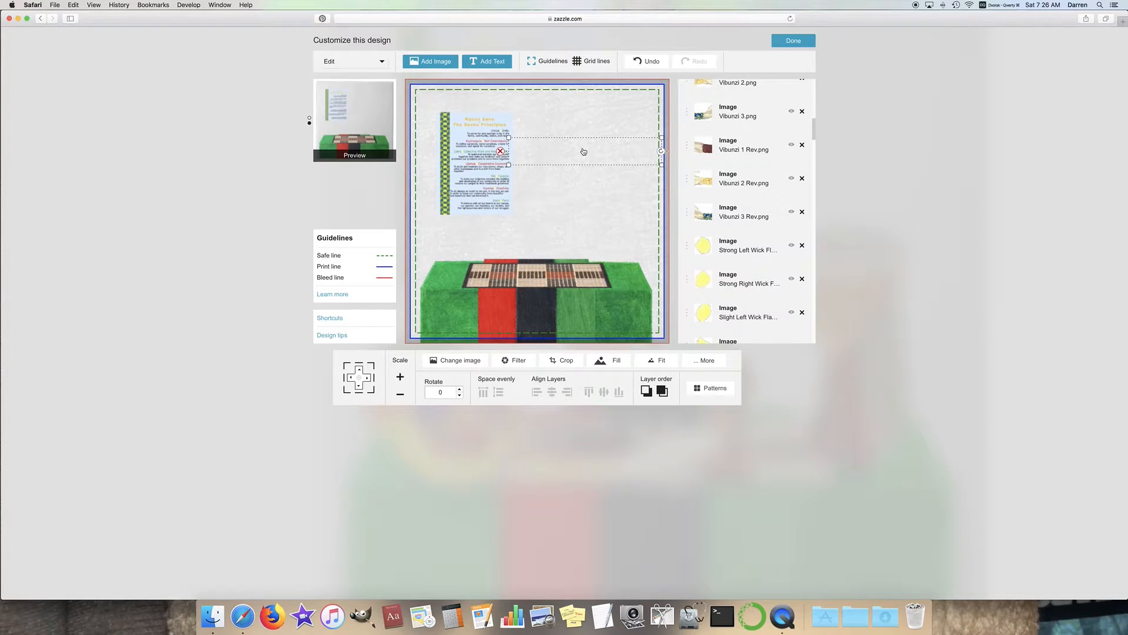
left_click(360, 379)
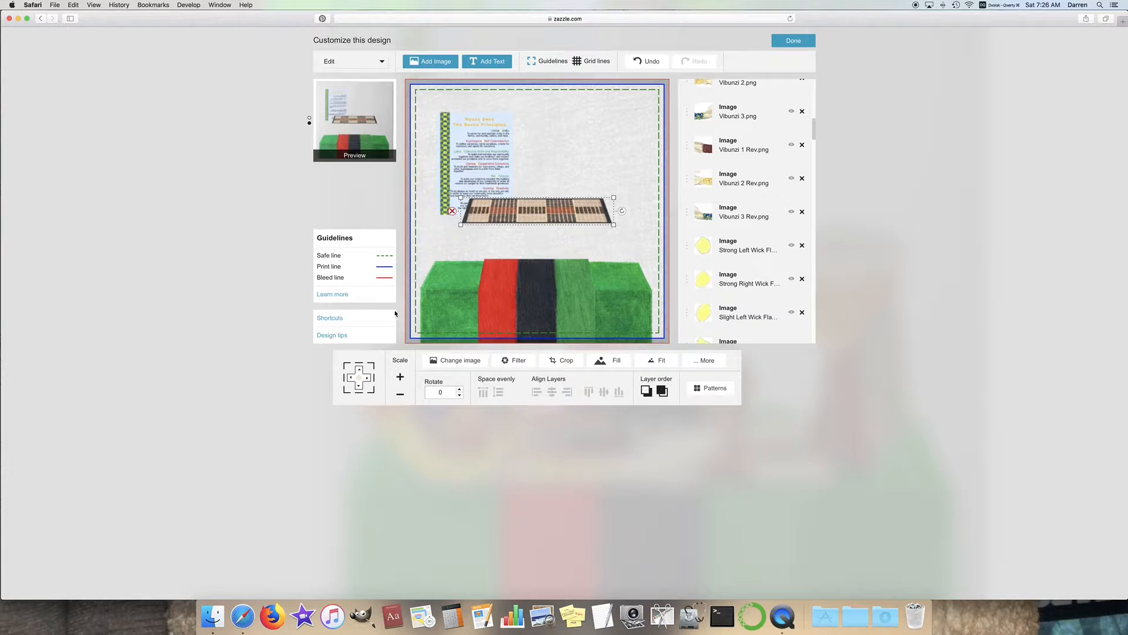
scroll(744, 259, "down", 5)
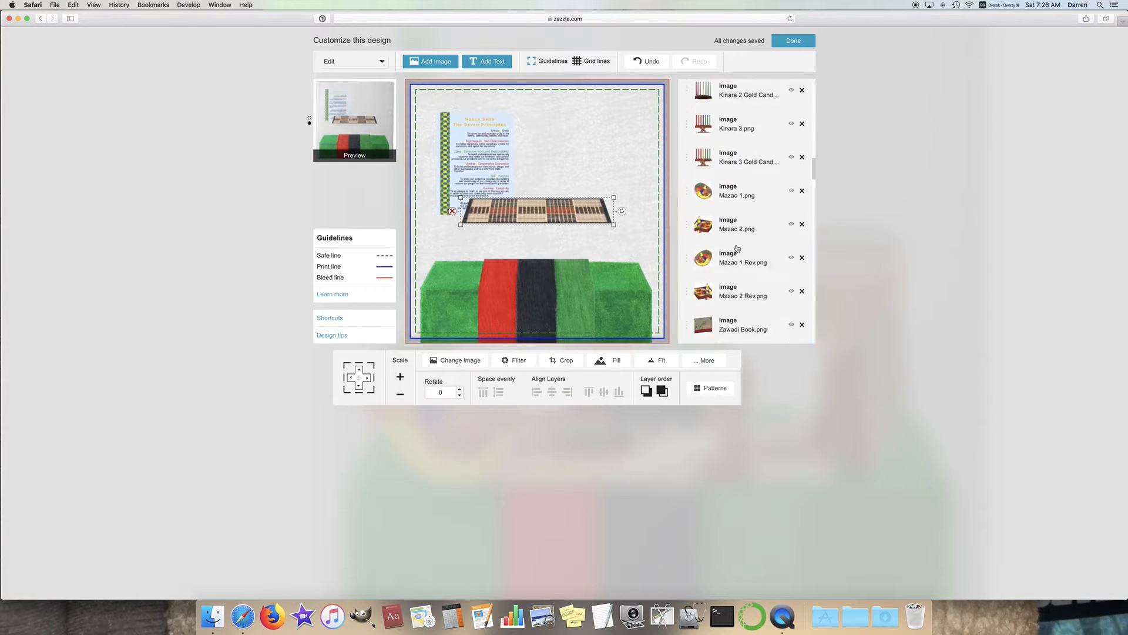
scroll(744, 260, "down", 10)
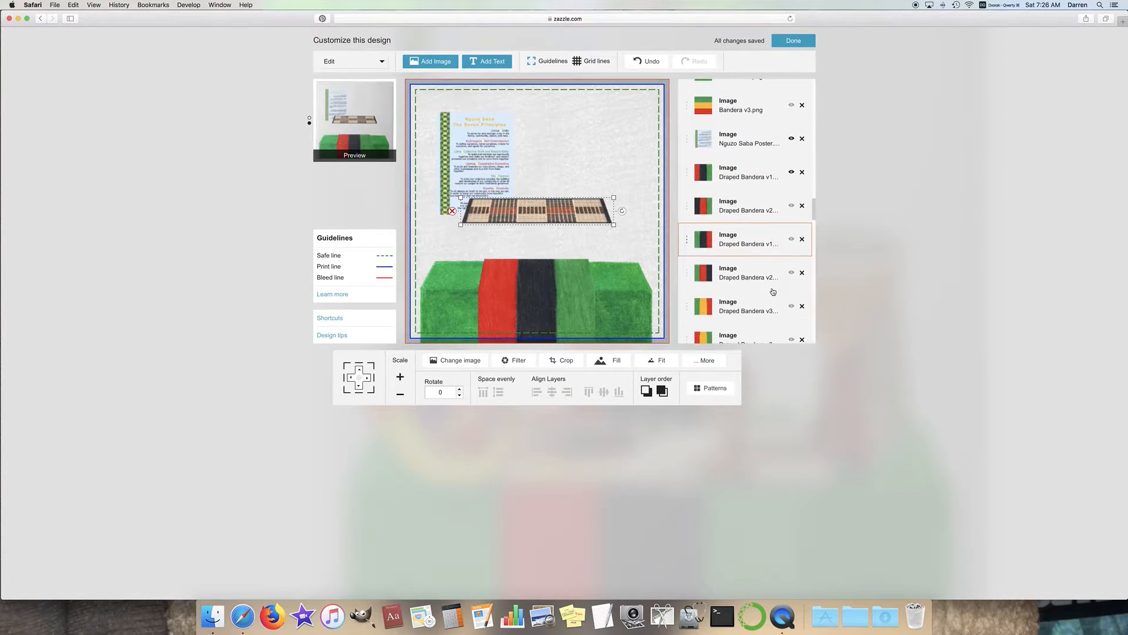
left_click(792, 171)
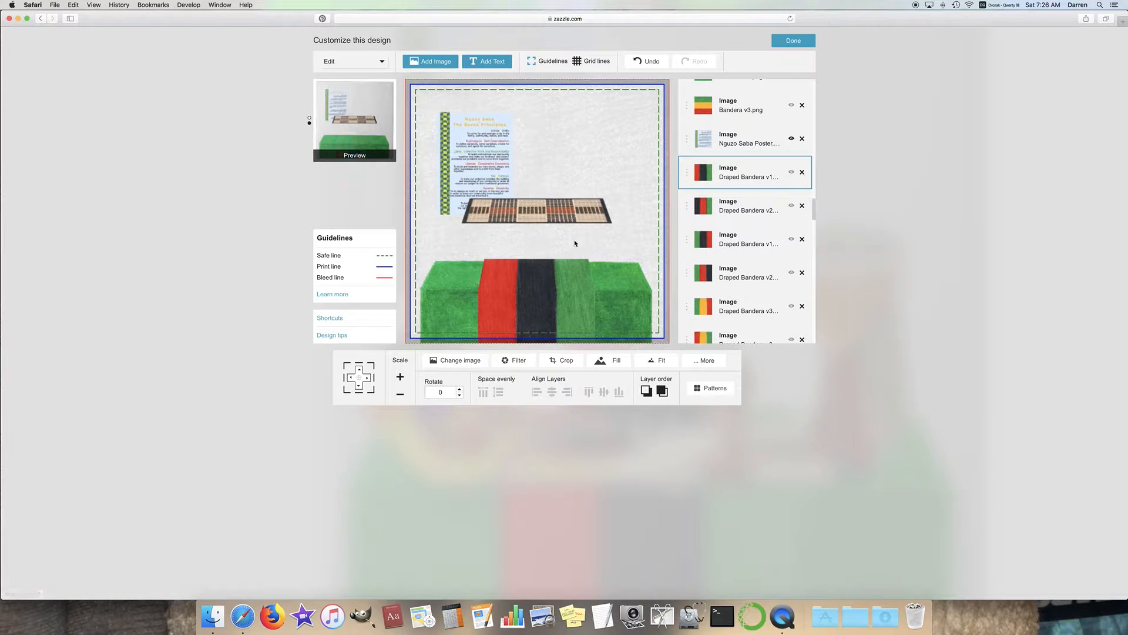
Nudge the Mkeka 1 mat straight down from the design's center onto the green table top
left_click(542, 210)
left_click(359, 389)
left_click(360, 389)
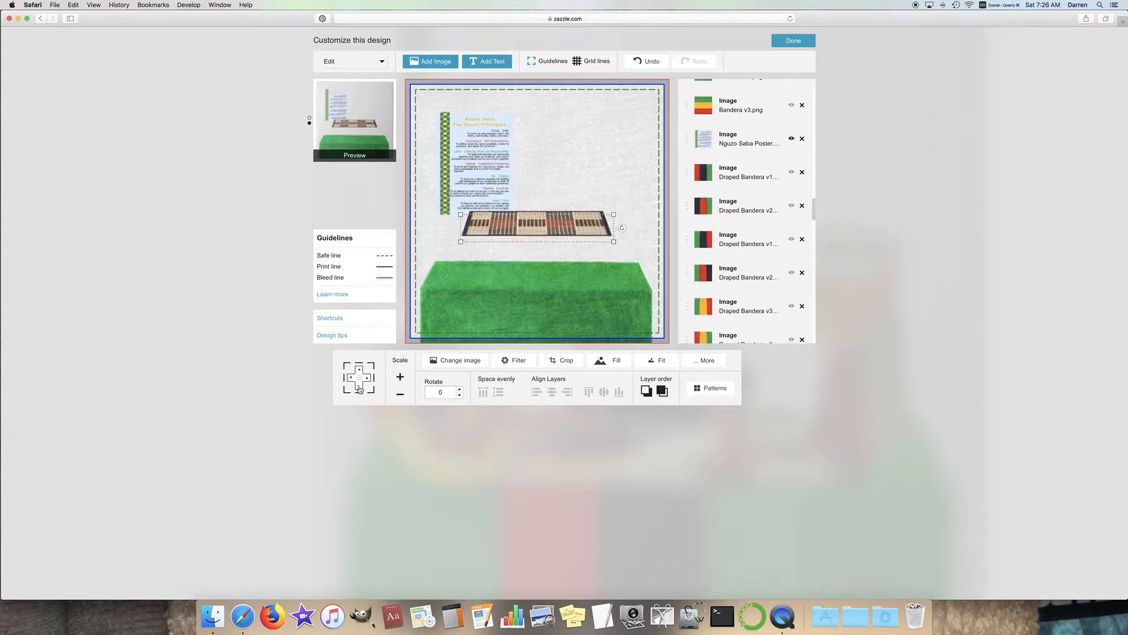
left_click(359, 389)
left_click(360, 389)
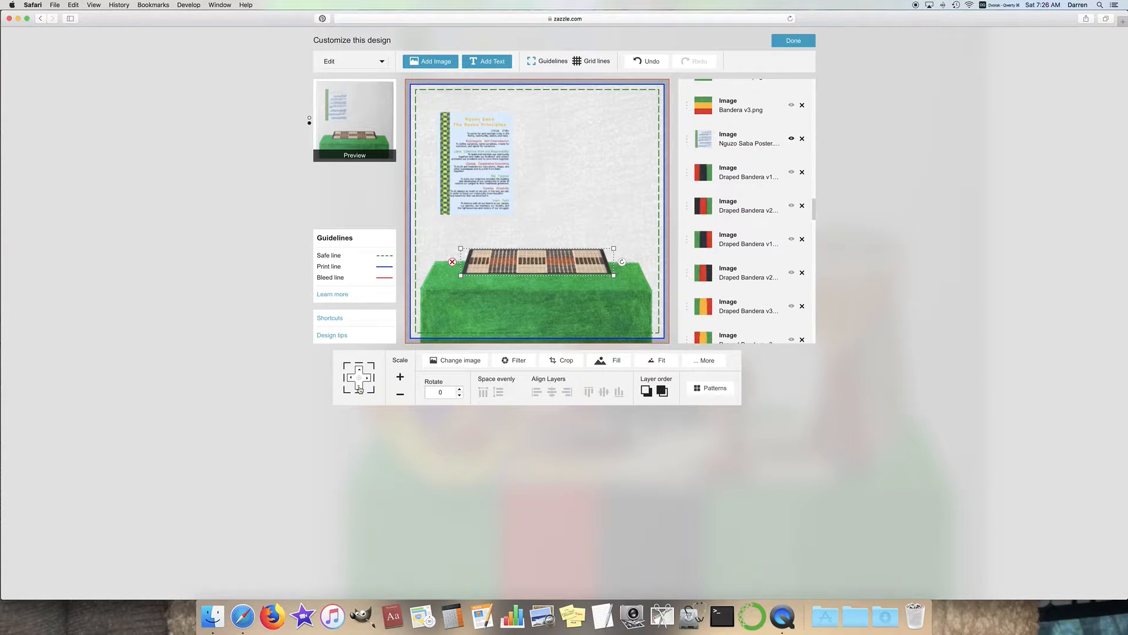
left_click(360, 389)
left_click(553, 230)
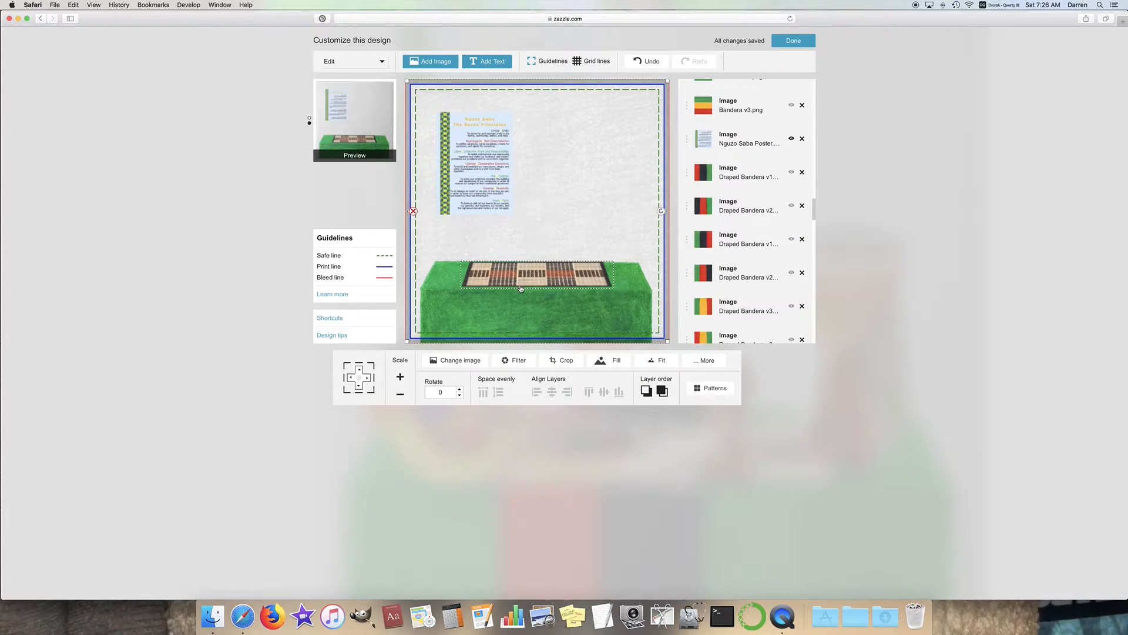
left_click(358, 385)
left_click(535, 277)
left_click(360, 387)
left_click(583, 176)
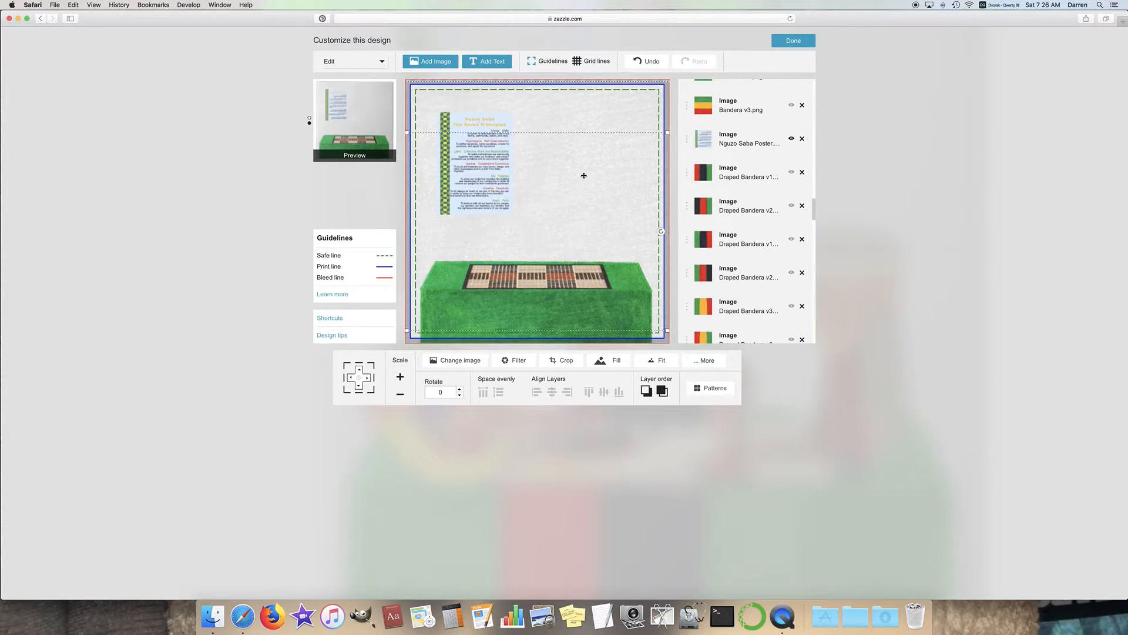
Recenter the Mkeka 1 mat in the design and nudge it down to the back edge of the green table
left_click(539, 273)
left_click(360, 380)
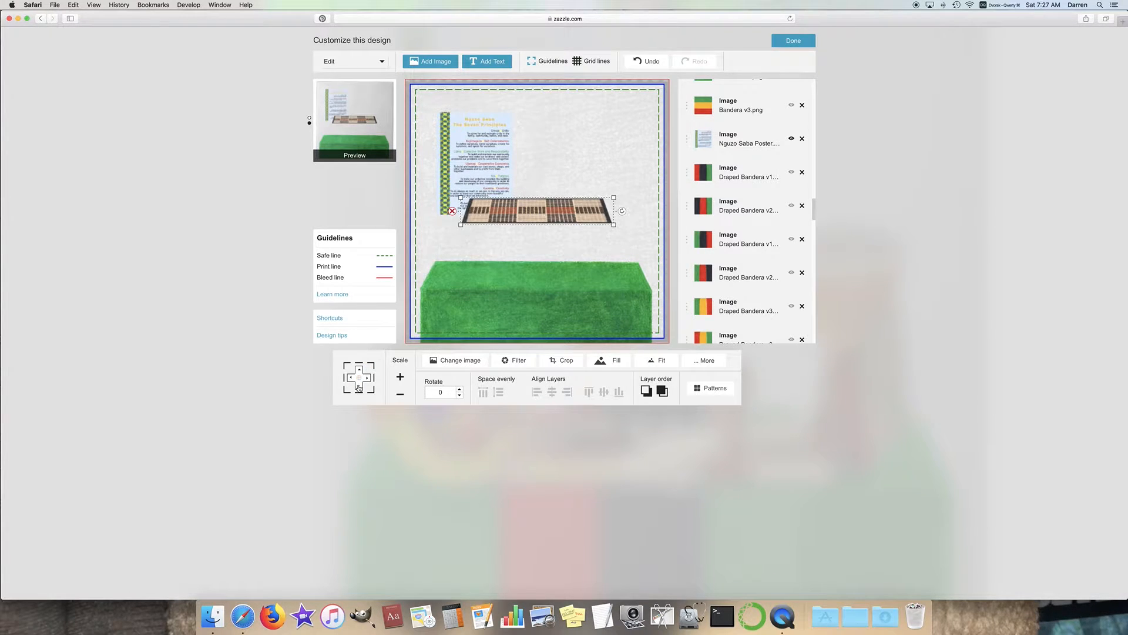
left_click(359, 389)
left_click(359, 388)
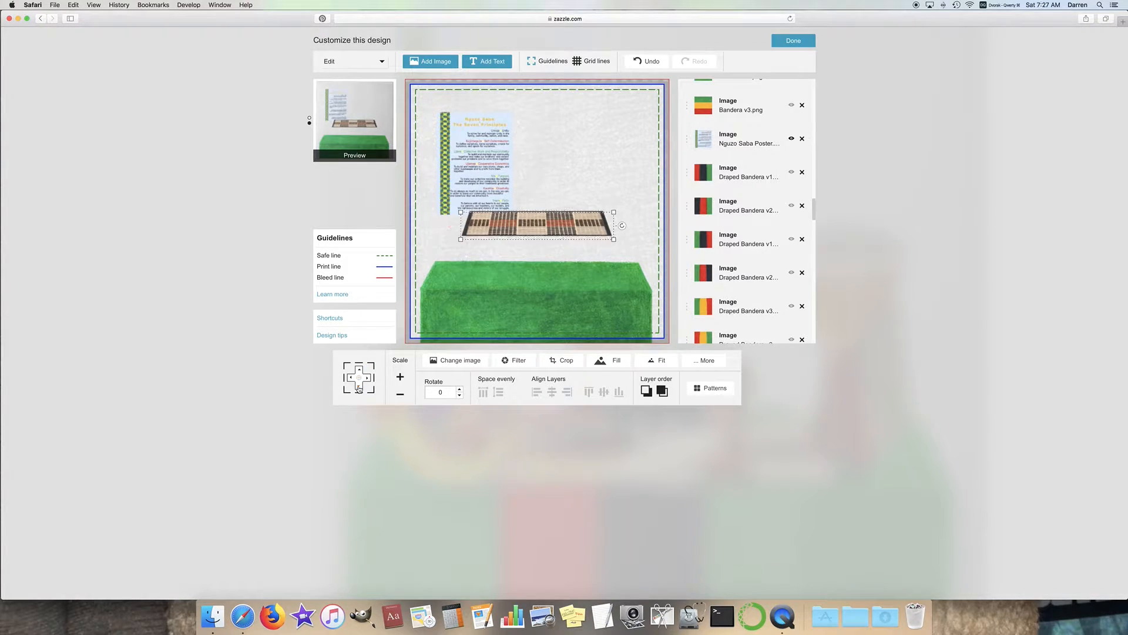
left_click(359, 388)
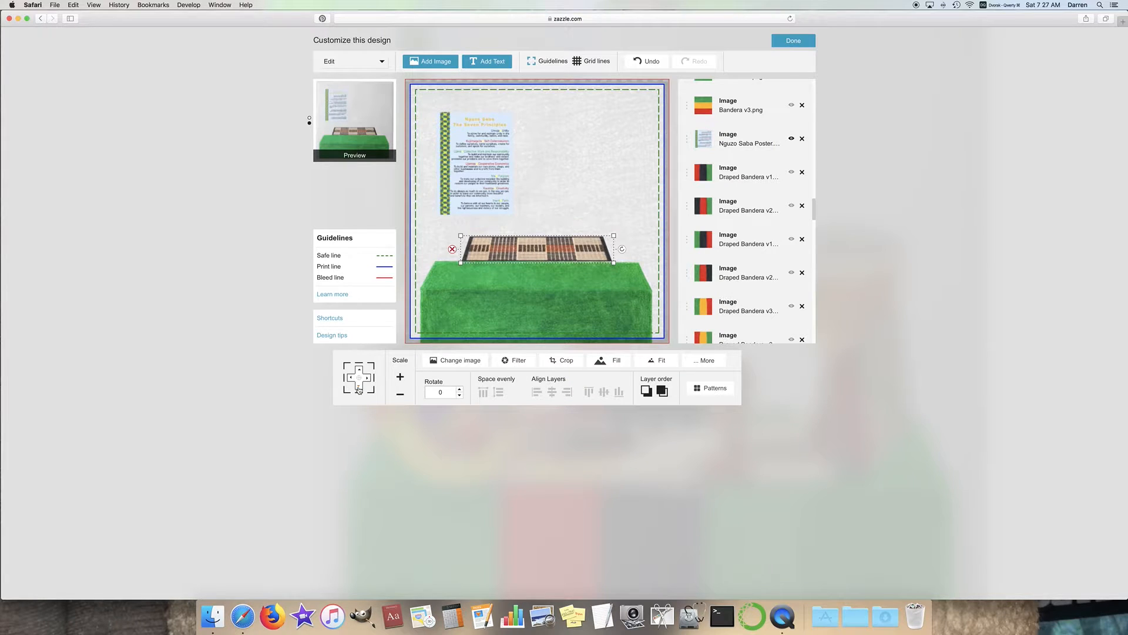
Look up the Smaller moves entry in the editor's shortcuts list and close the list
left_click(330, 318)
left_click_drag(485, 264, 647, 264)
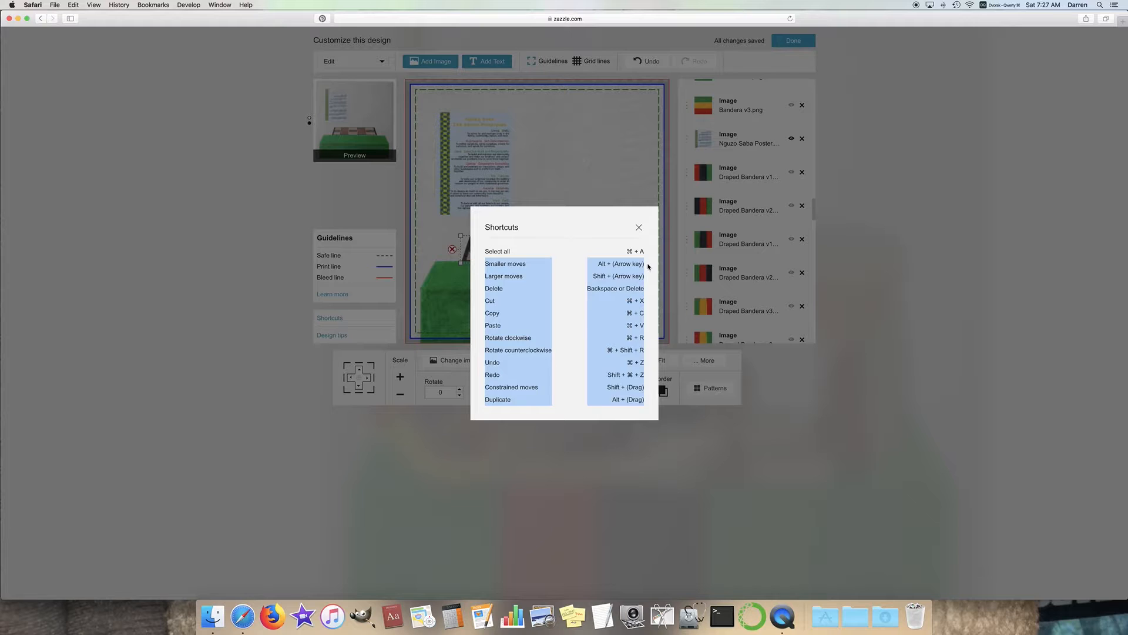
left_click(484, 268)
left_click_drag(486, 263, 642, 265)
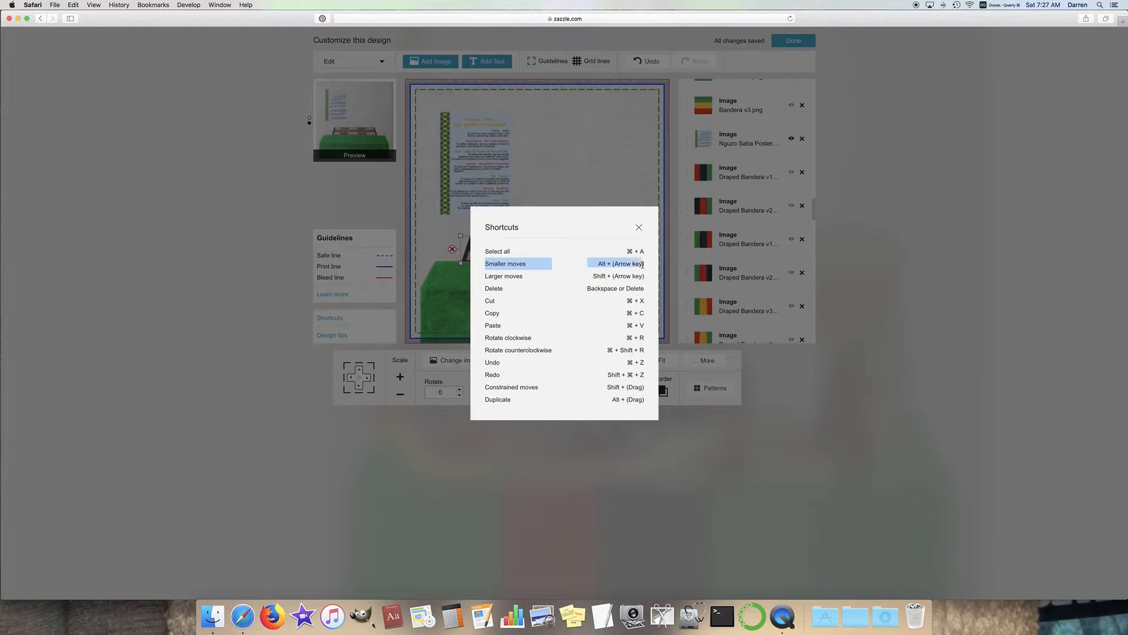
left_click(640, 228)
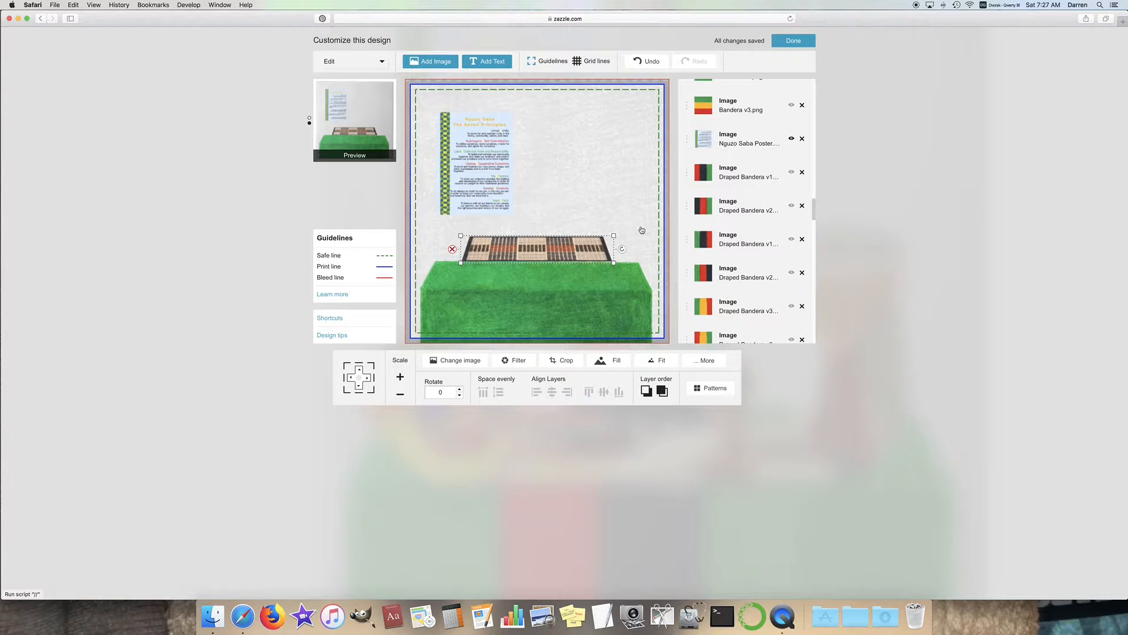
Lower the Mkeka 1 mat from the table's back edge in small nudges until it lies on the table top
left_click(358, 387)
left_click(358, 386)
left_click(358, 387)
left_click(358, 387)
left_click(358, 387)
left_click(358, 387)
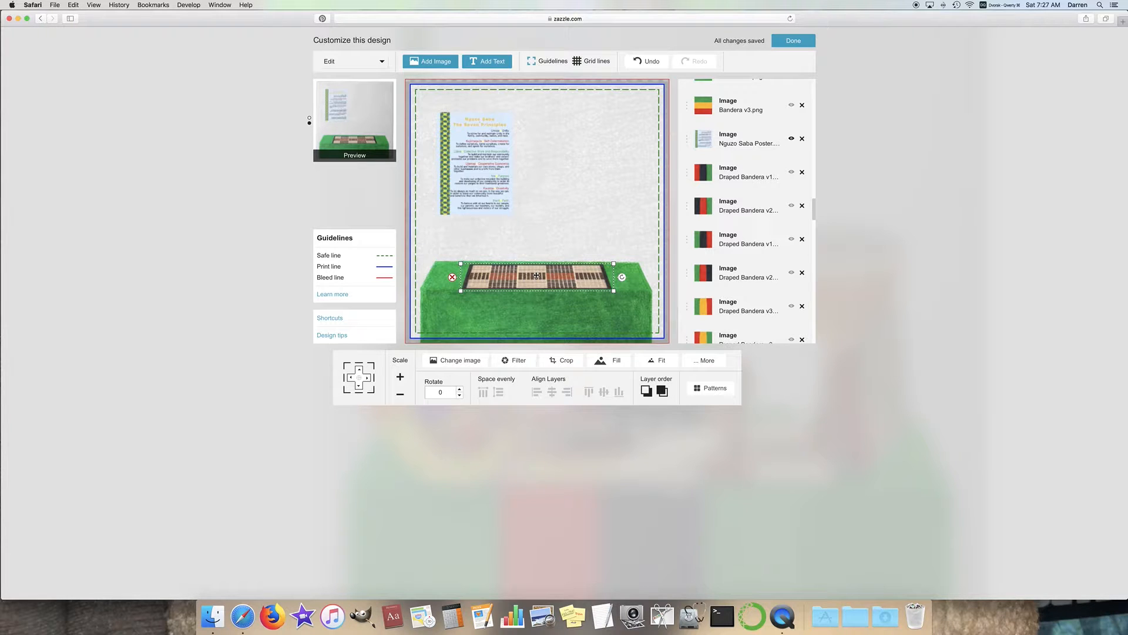
left_click(581, 219)
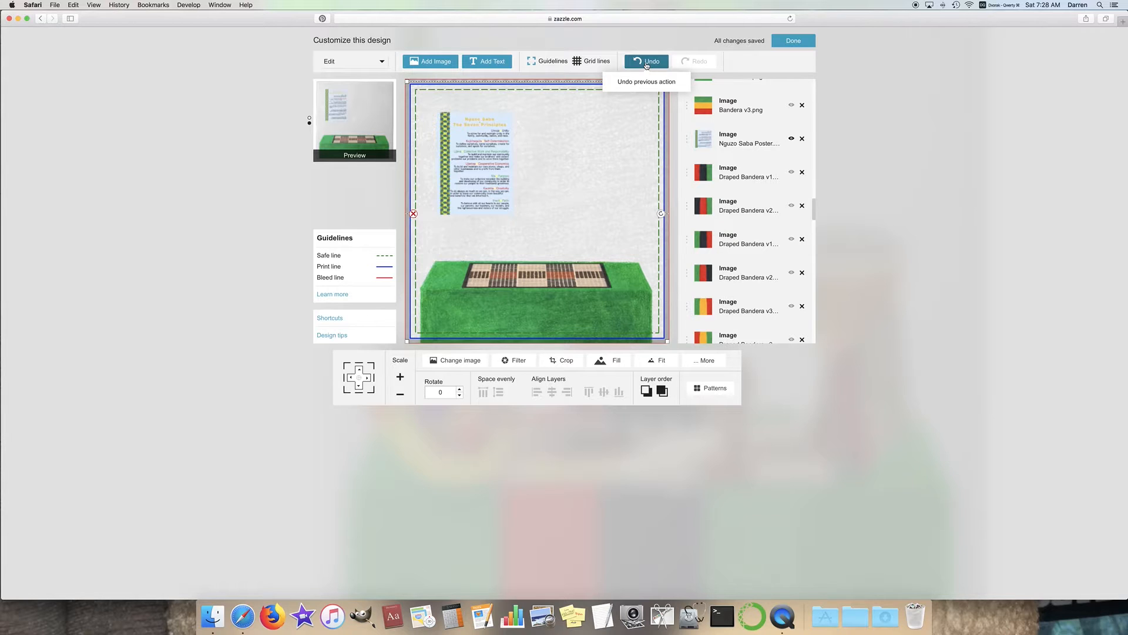
Finish the current customization and reopen the original Gather 'Round Kwanzaa Creations Tile from the product collection for customizing
left_click(794, 40)
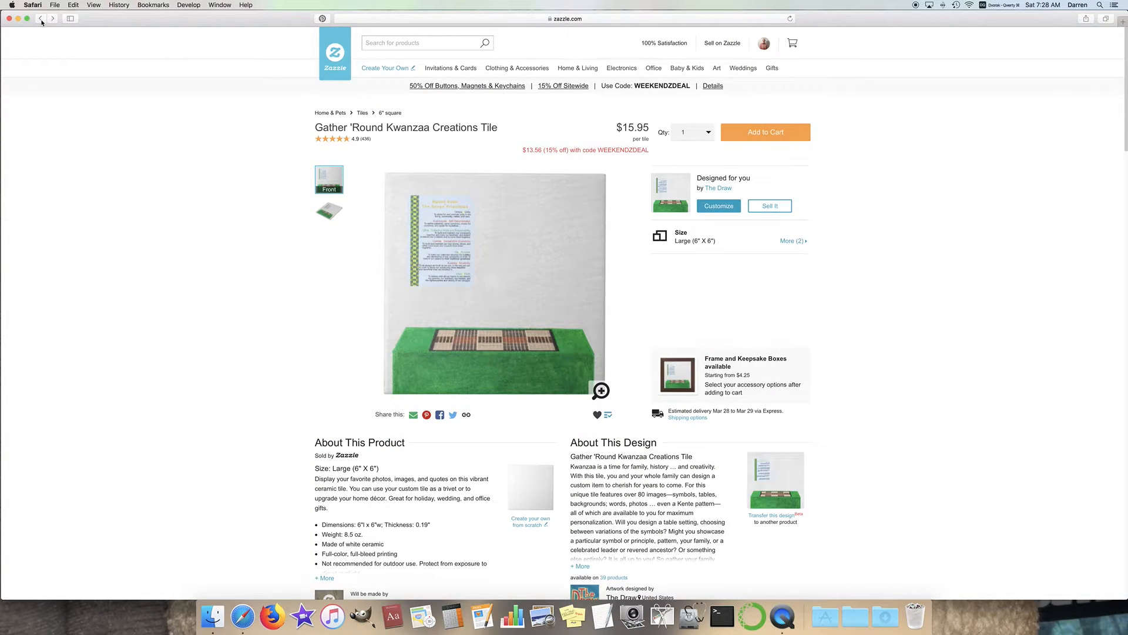
left_click(40, 18)
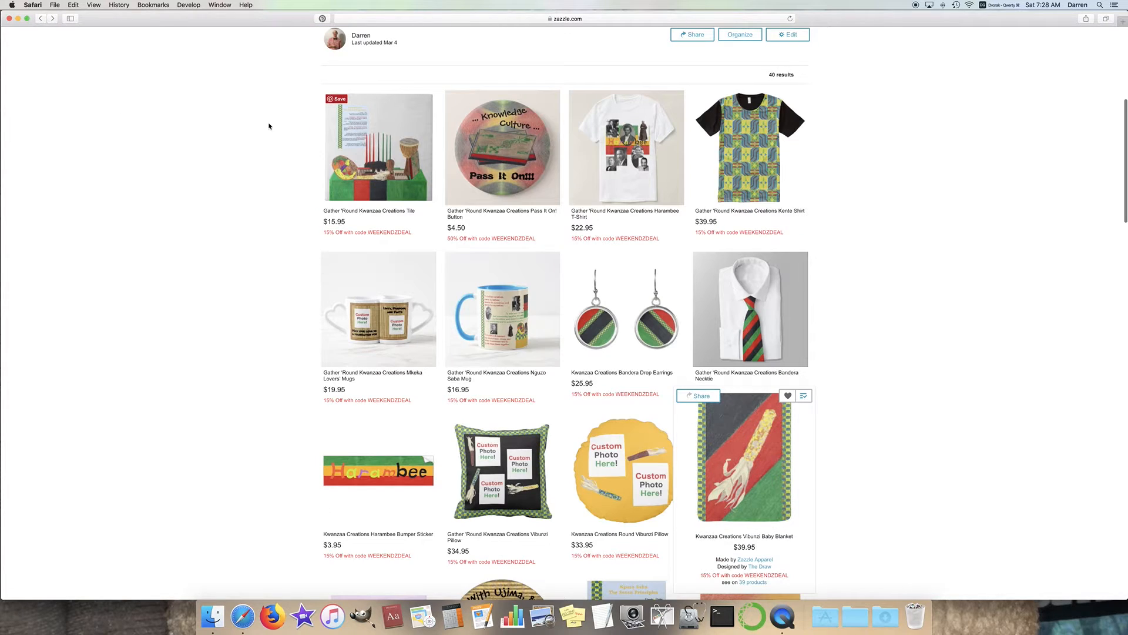
left_click(344, 141)
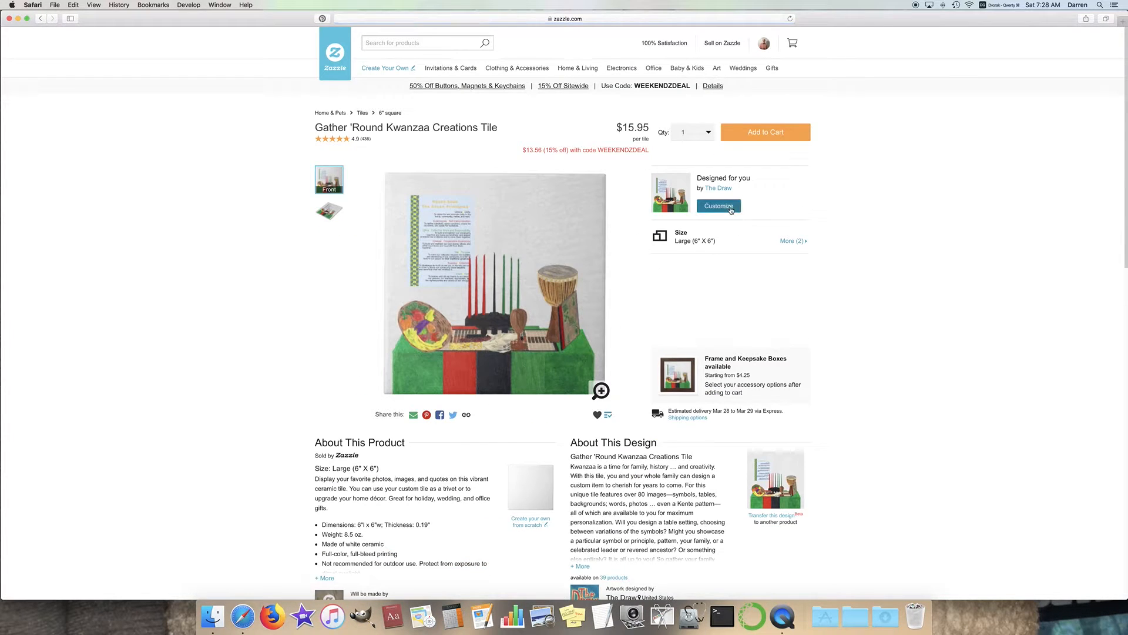
left_click(719, 205)
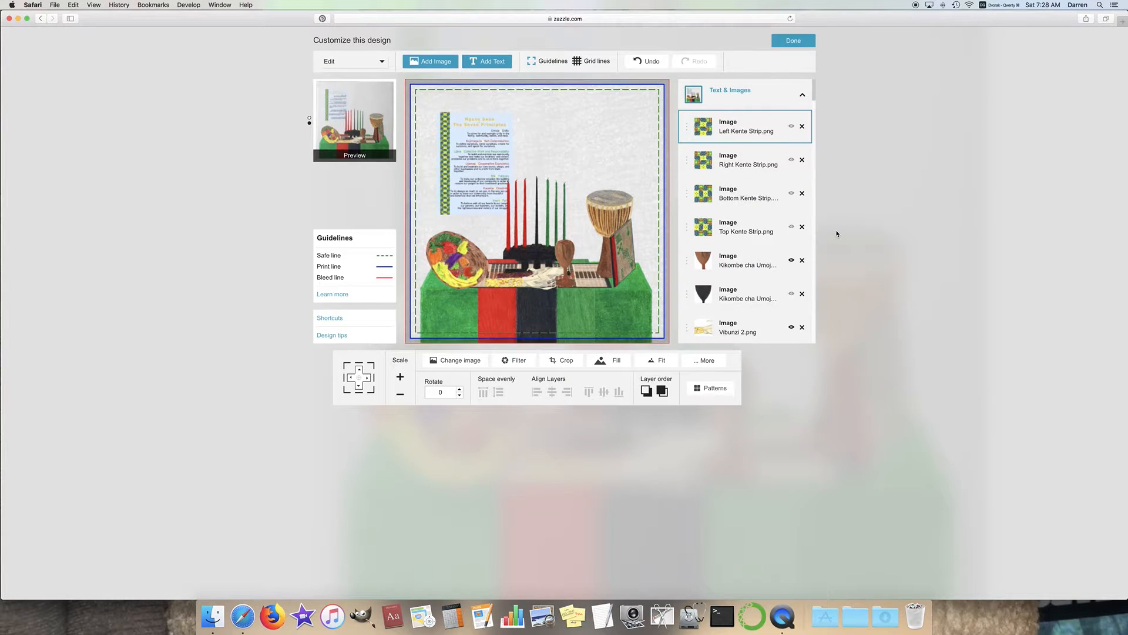
Show all seven wick flame layers, from Strong Left through the three Straight ones, and clear the selection to view them on Kinara 2
scroll(764, 230, "down", 10)
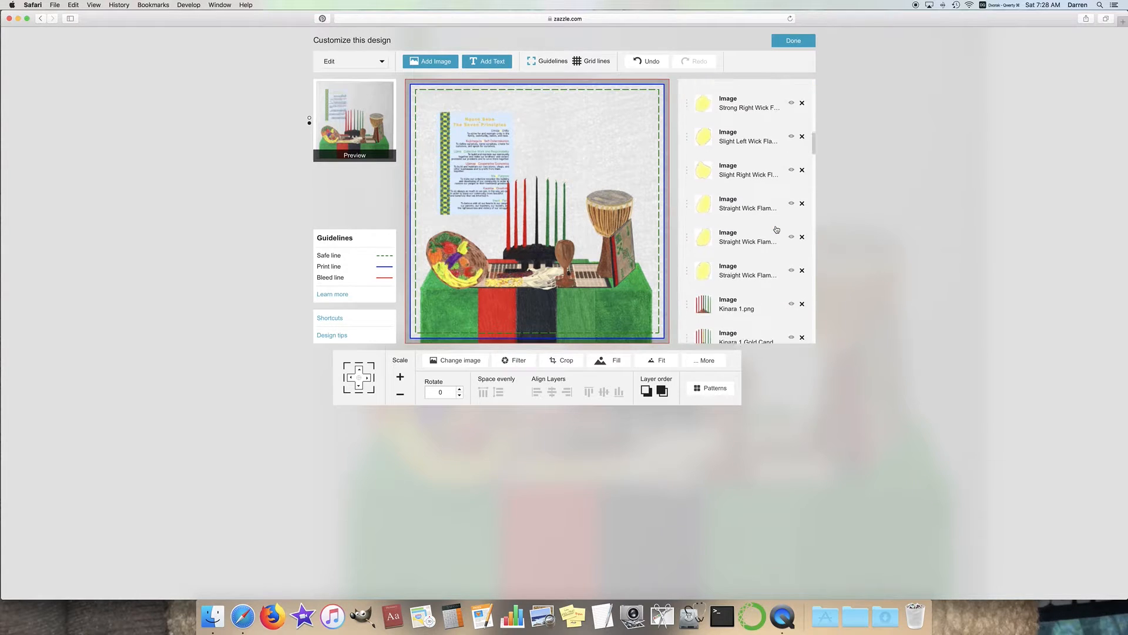
scroll(777, 229, "up", 2)
left_click(792, 321)
left_click(792, 286)
left_click(791, 253)
left_click(790, 220)
left_click(787, 189)
left_click(792, 154)
left_click(792, 120)
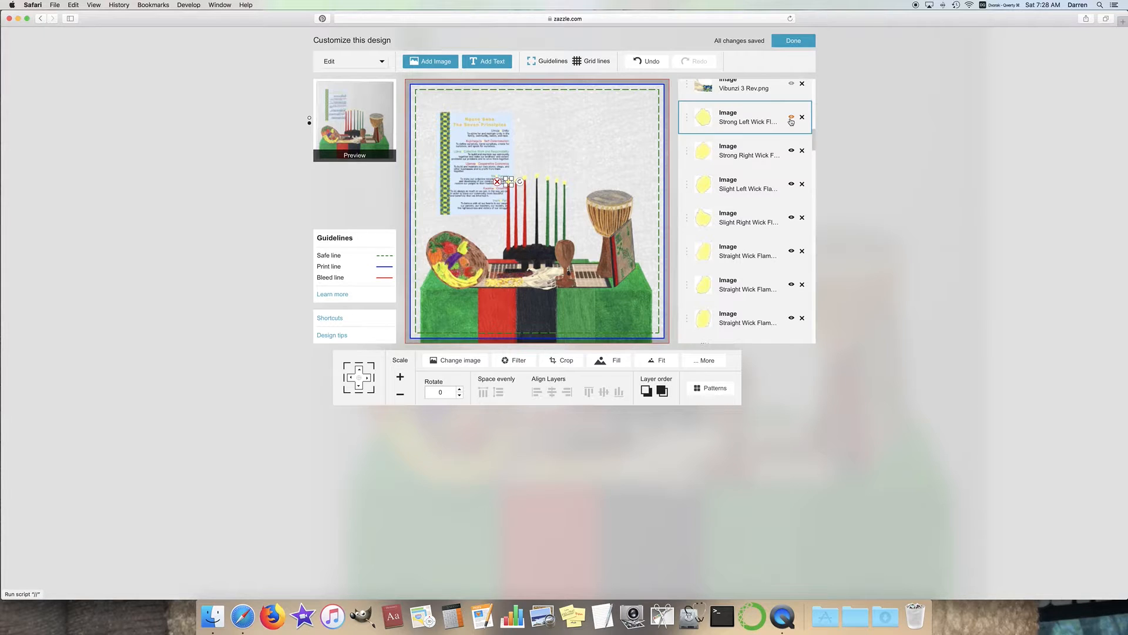
left_click(594, 123)
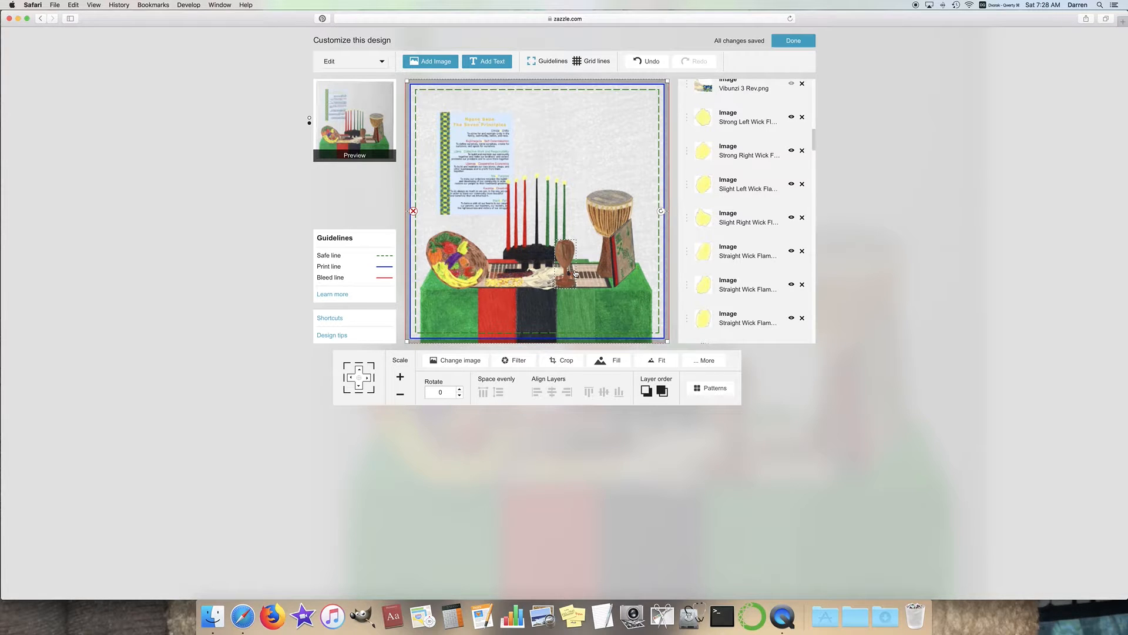
Hide the seven wick flame layers, from Strong Left Wick Flame through the last Straight Wick Flame
left_click(792, 116)
left_click(792, 151)
left_click(792, 184)
left_click(791, 217)
left_click(791, 251)
left_click(791, 285)
left_click(792, 318)
Swap the candle holder by hiding Kinara 2.png and showing Kinara 3.png
scroll(788, 265, "down", 5)
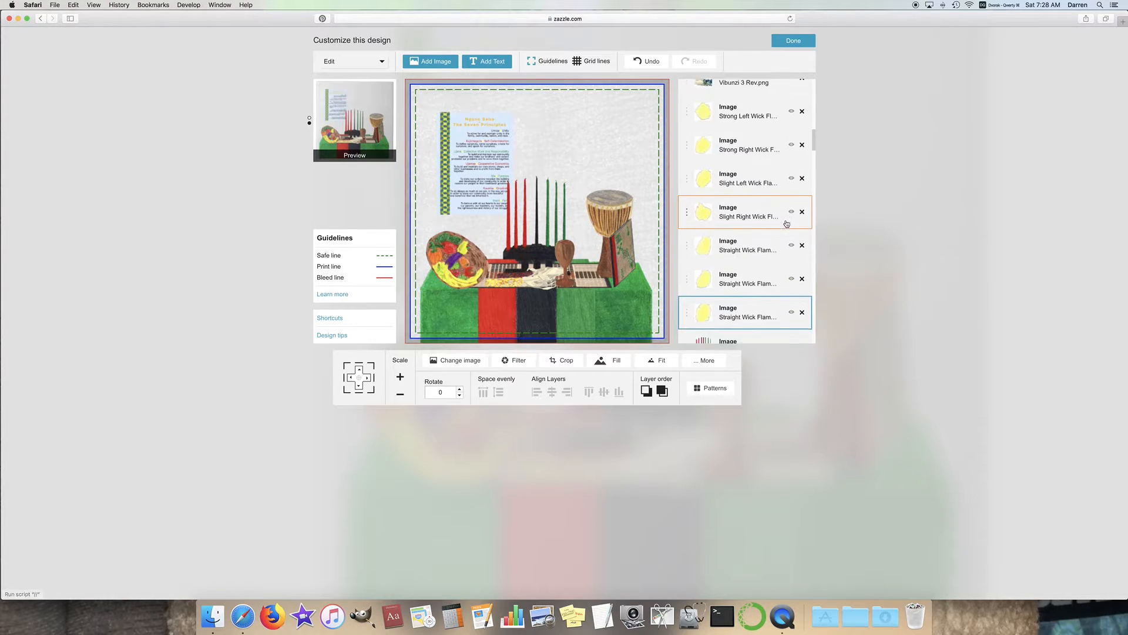
scroll(787, 222, "down", 2)
left_click(791, 216)
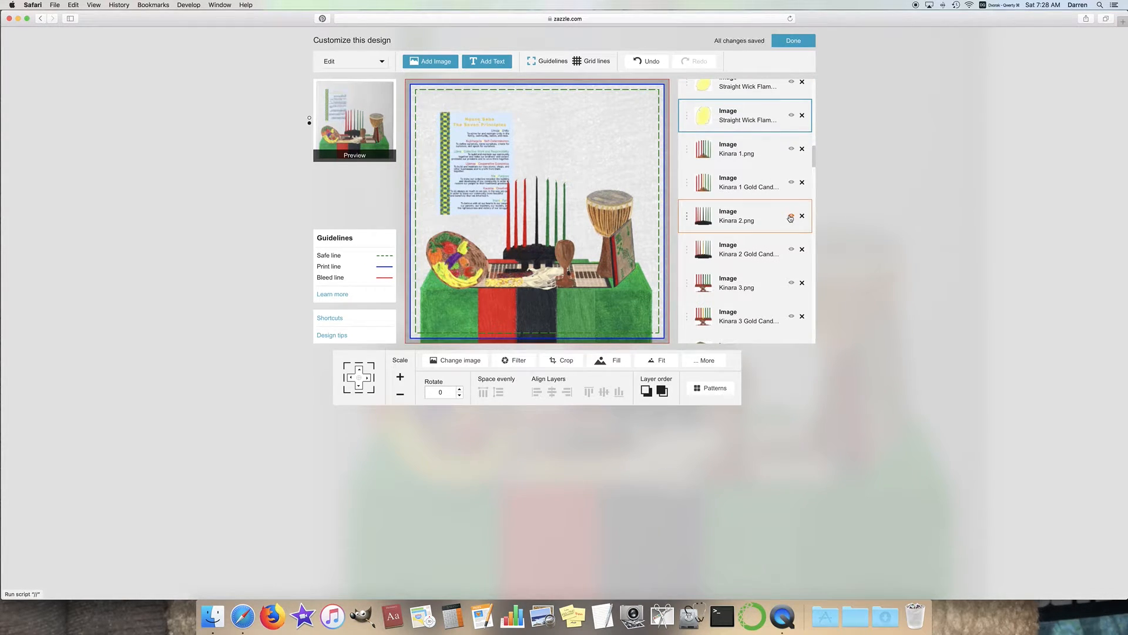
left_click(792, 284)
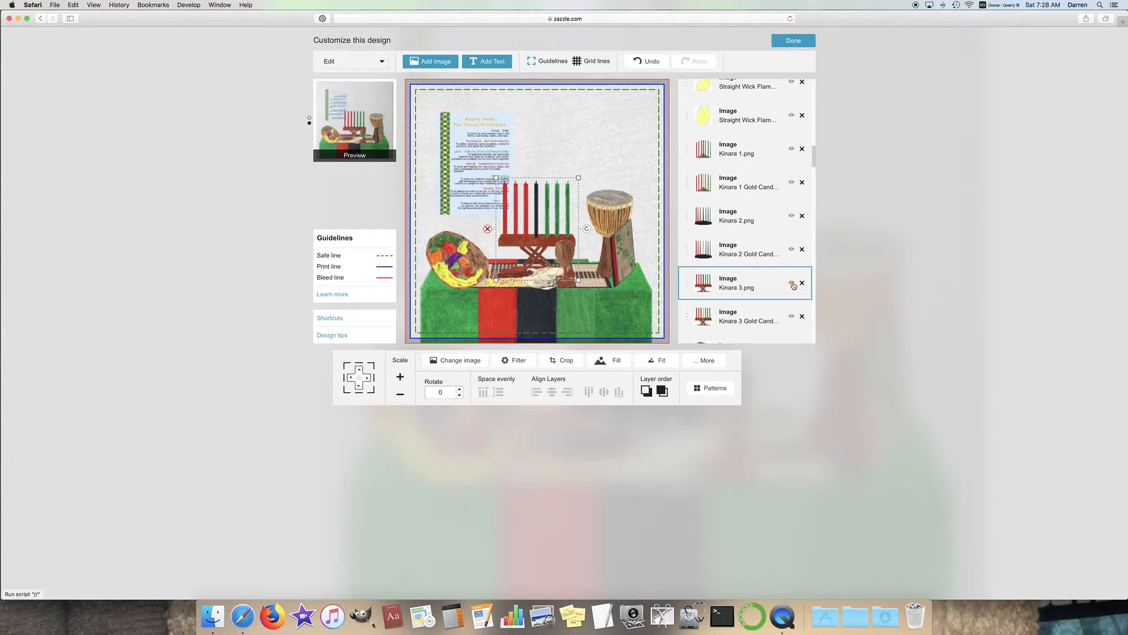
Show the seven wick flame layers again above the Kinara 3 candles and deselect the last flame
scroll(792, 285, "up", 5)
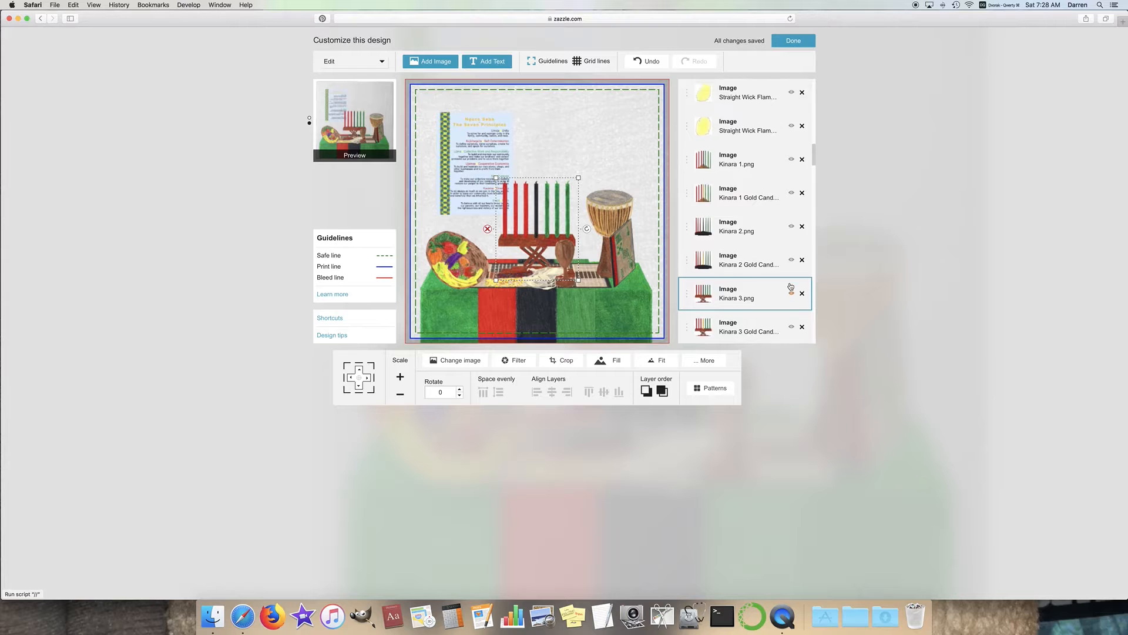
left_click(791, 273)
left_click(792, 240)
left_click(791, 173)
left_click(791, 139)
left_click(791, 106)
scroll(791, 218, "up", 1)
scroll(792, 218, "up", 2)
left_click(791, 121)
left_click(584, 167)
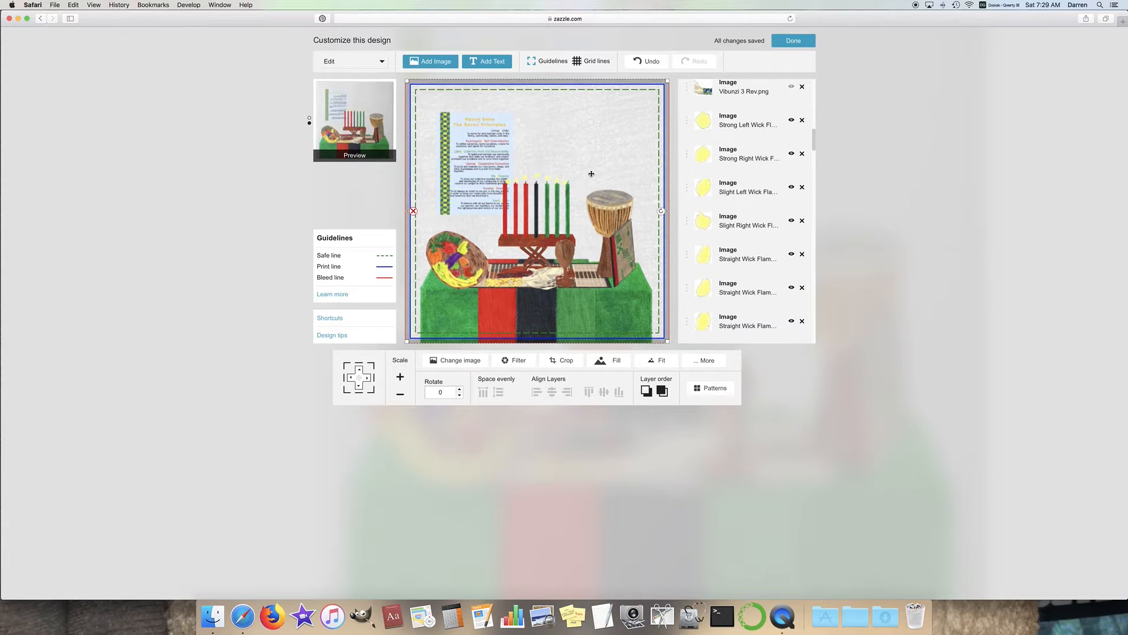
Try lowering the Slight Left wick flame onto the black candle's wick, and undo the move
scroll(591, 173, "up", 5)
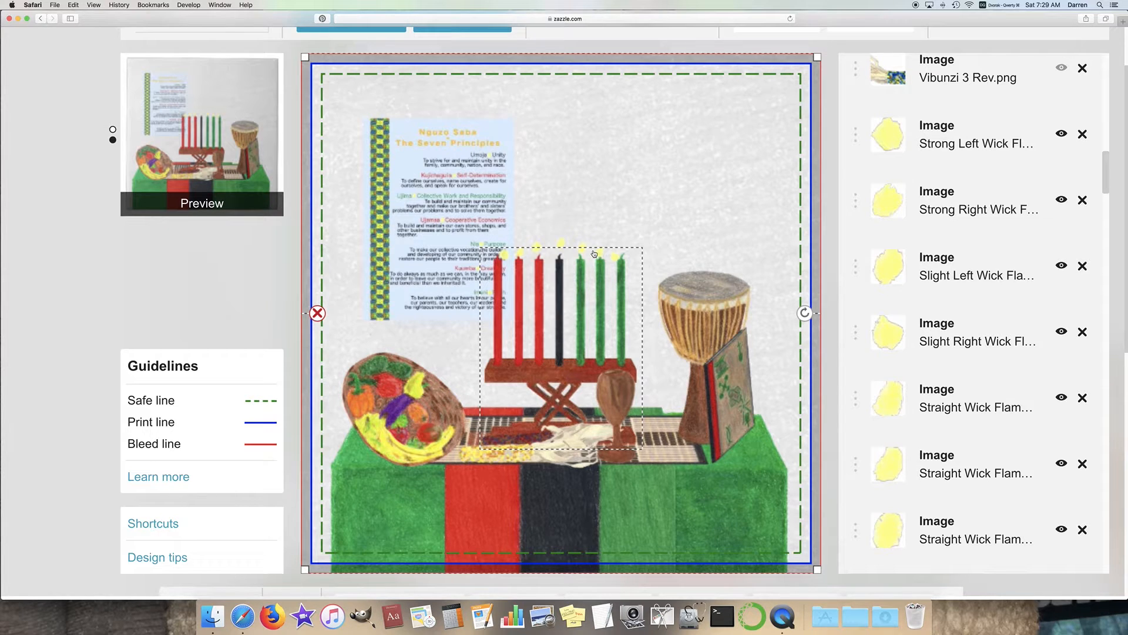
left_click_drag(561, 247, 559, 255)
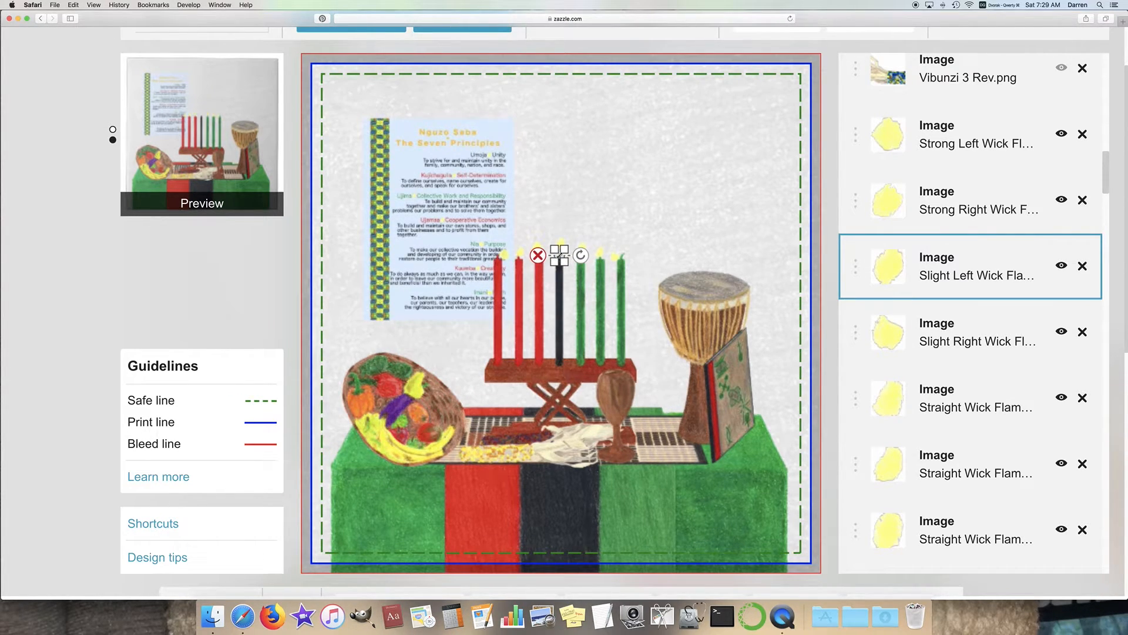
left_click(580, 191)
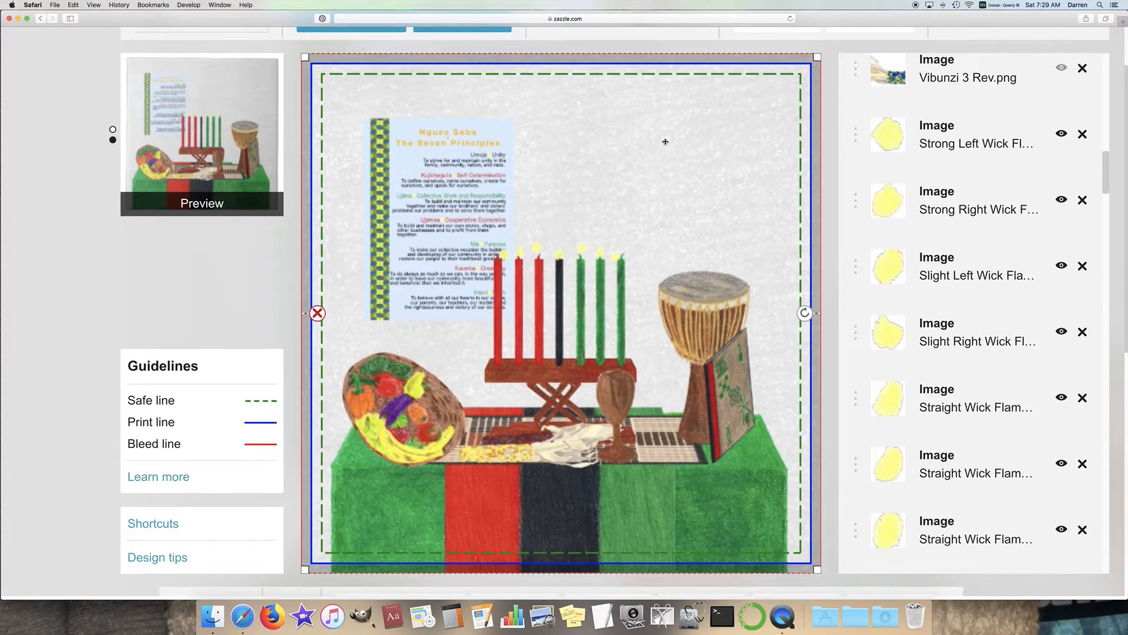
scroll(662, 140, "up", 2)
left_click(758, 69)
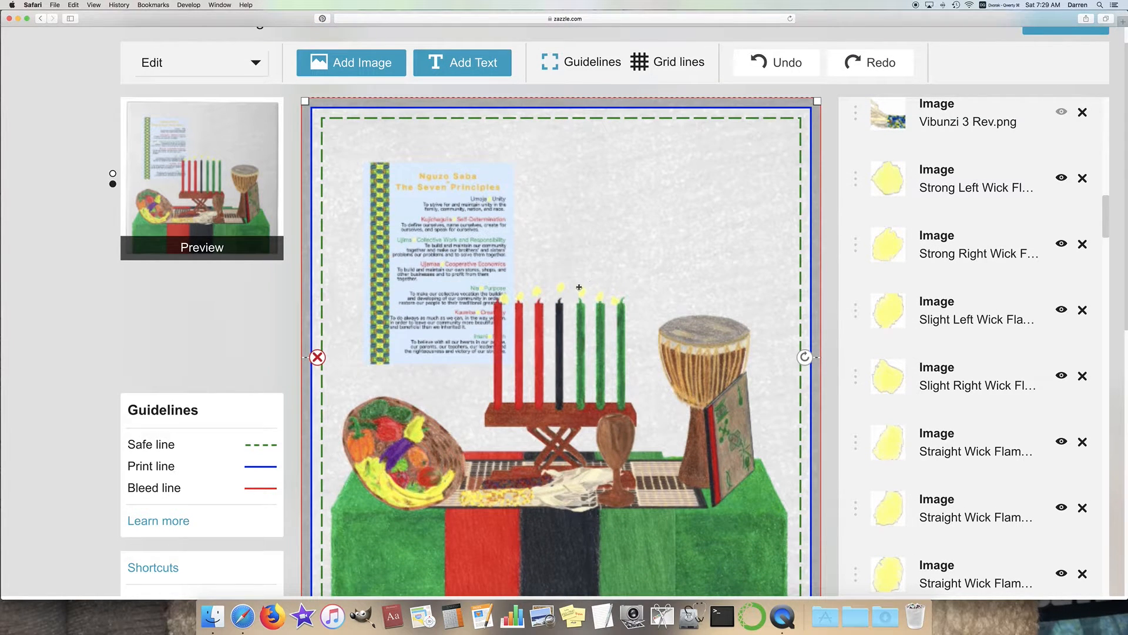
Reposition the black candle's Slight Left flame on its wick once more, check it deselected, and undo the change
scroll(410, 424, "down", 4)
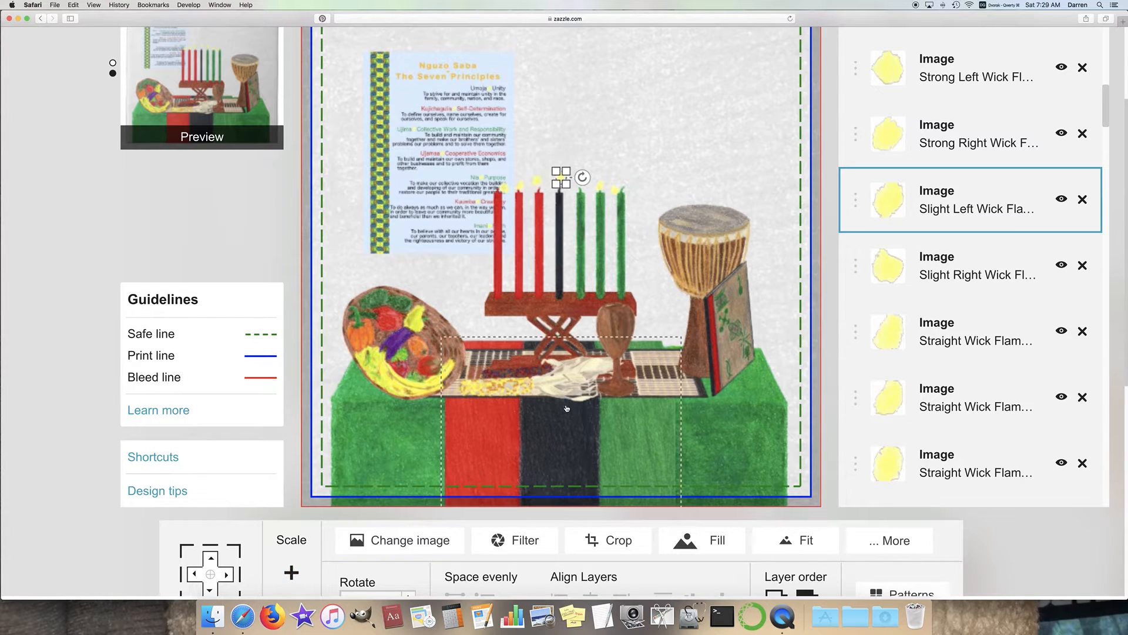
left_click(622, 156)
left_click(560, 181)
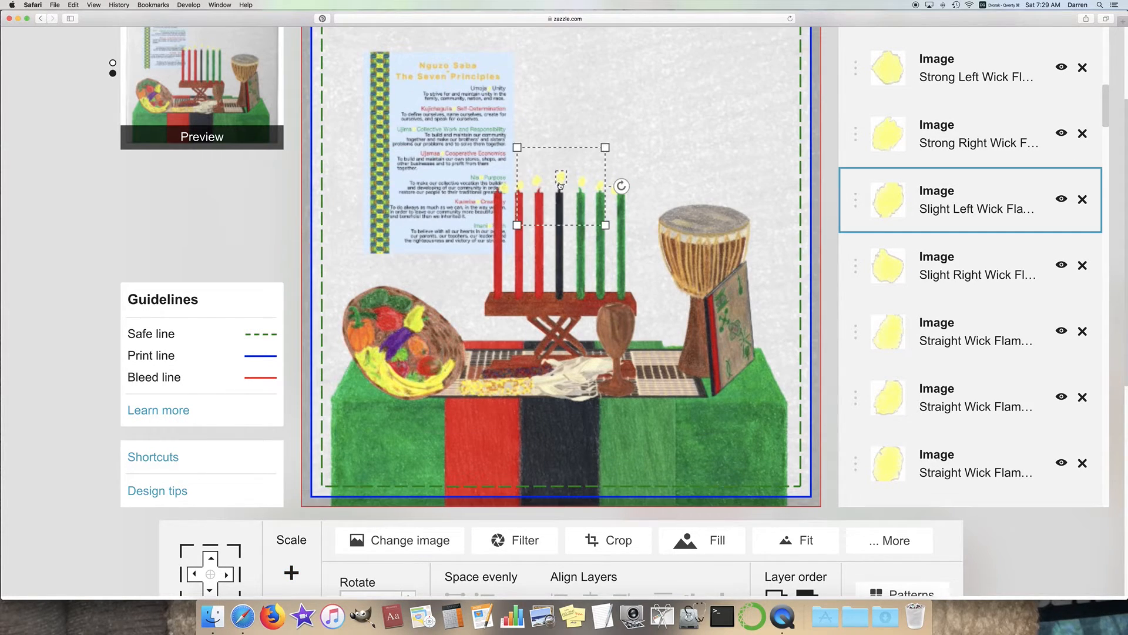
left_click(653, 104)
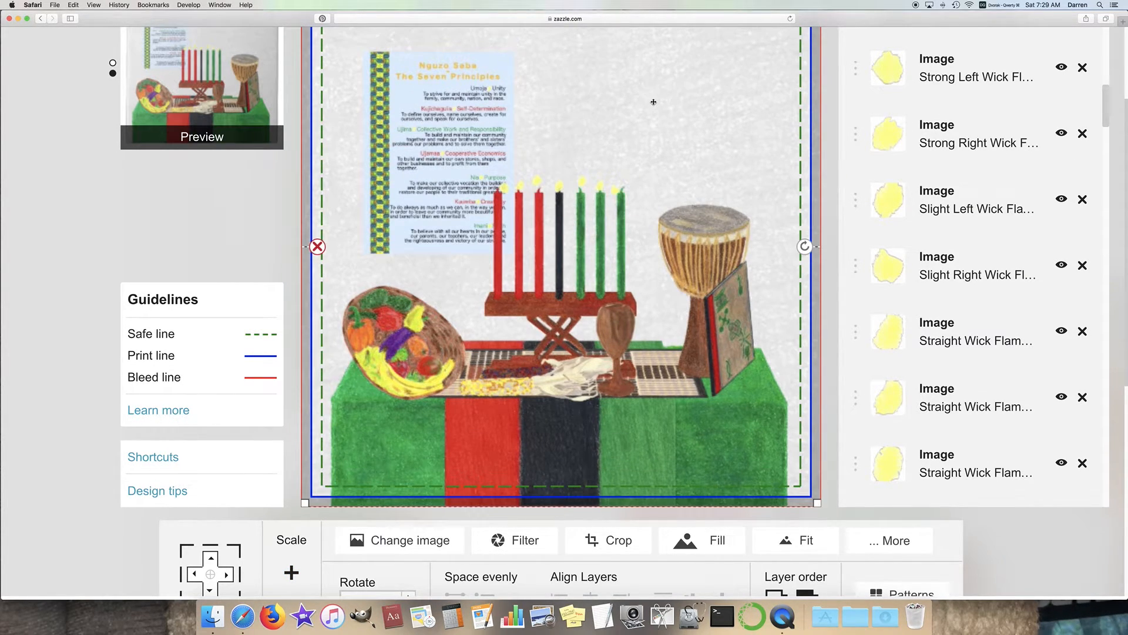
left_click(561, 187)
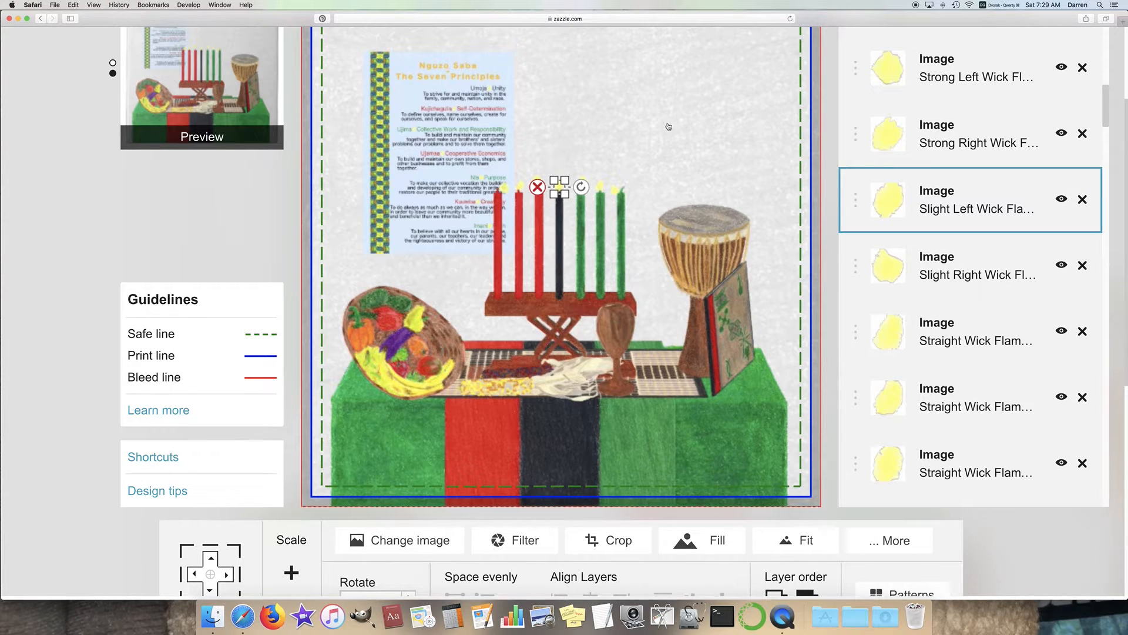
left_click(668, 125)
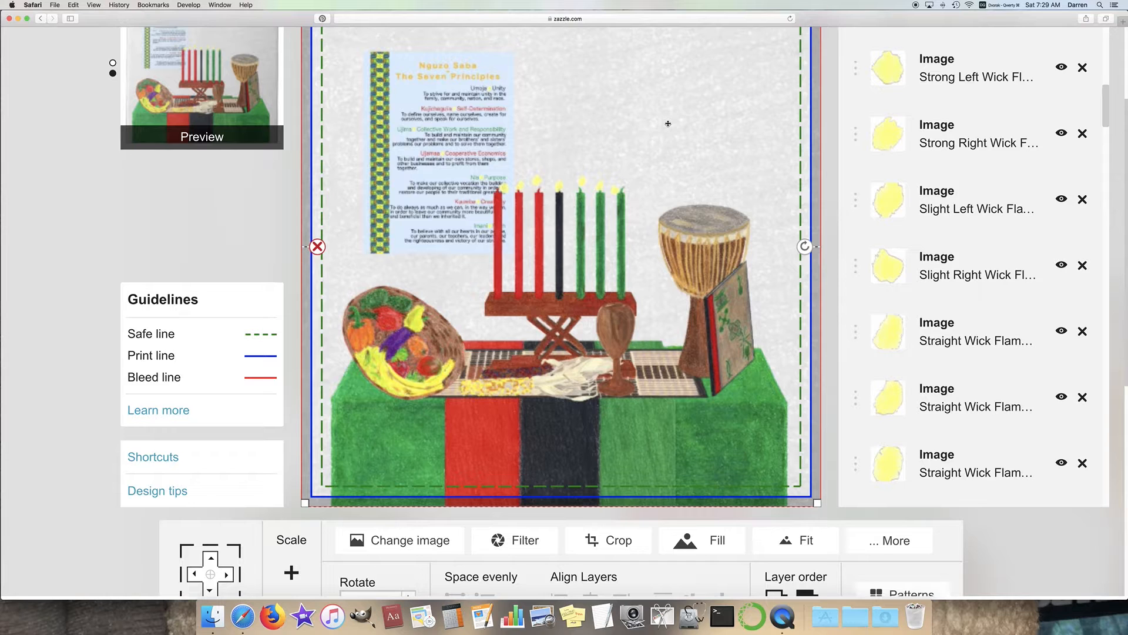
scroll(668, 123, "up", 3)
left_click(773, 44)
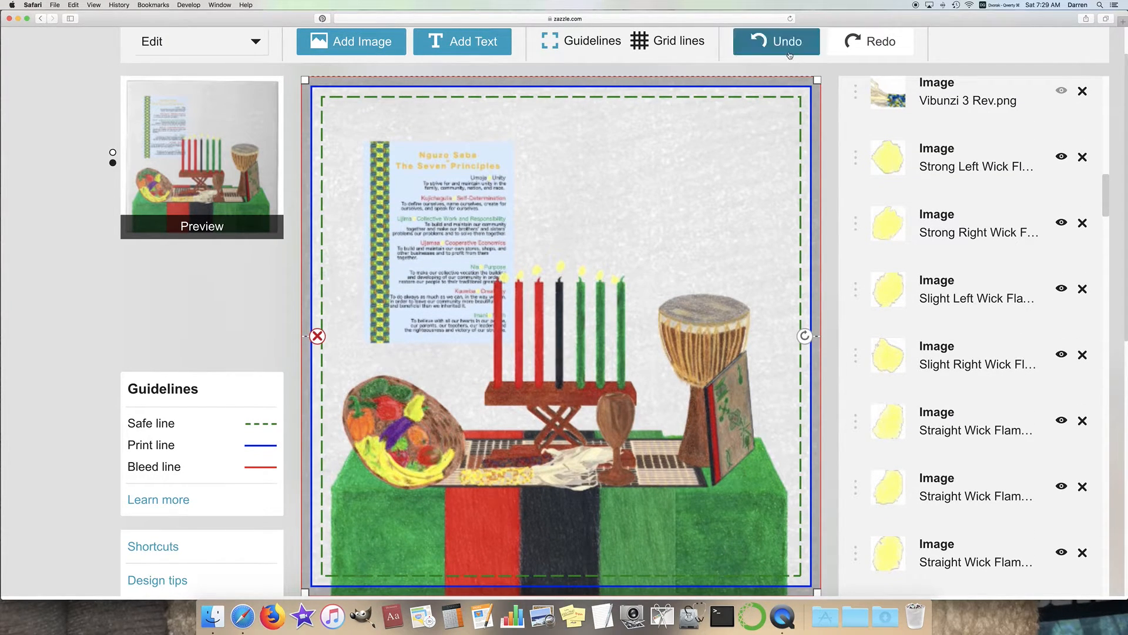
Try selecting the candle flames together directly on the design, and clear the selection
left_click(559, 265)
left_click(508, 280)
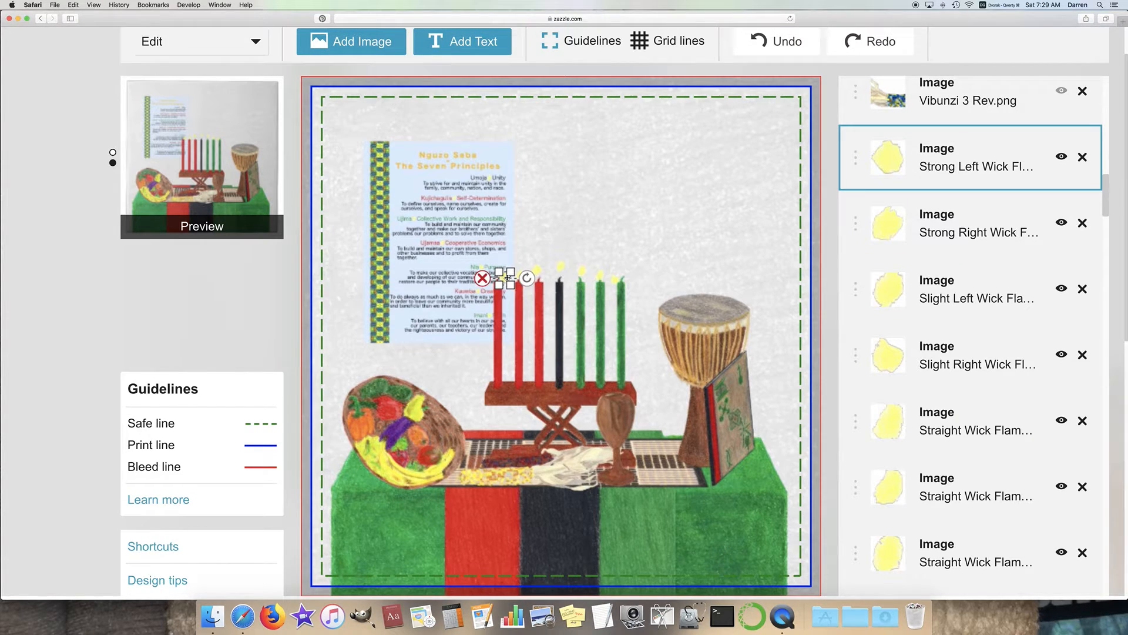
left_click(727, 273)
left_click(600, 275)
left_click(601, 274, "shift")
left_click(582, 271, "shift")
left_click(561, 268, "shift")
left_click(538, 270, "shift")
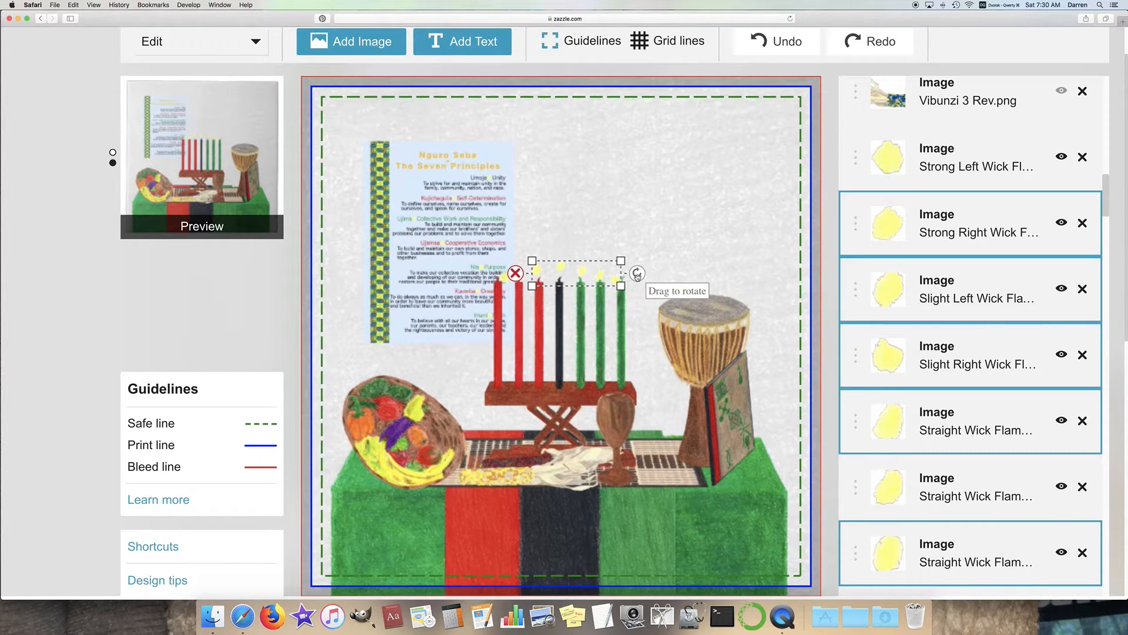
left_click(732, 273)
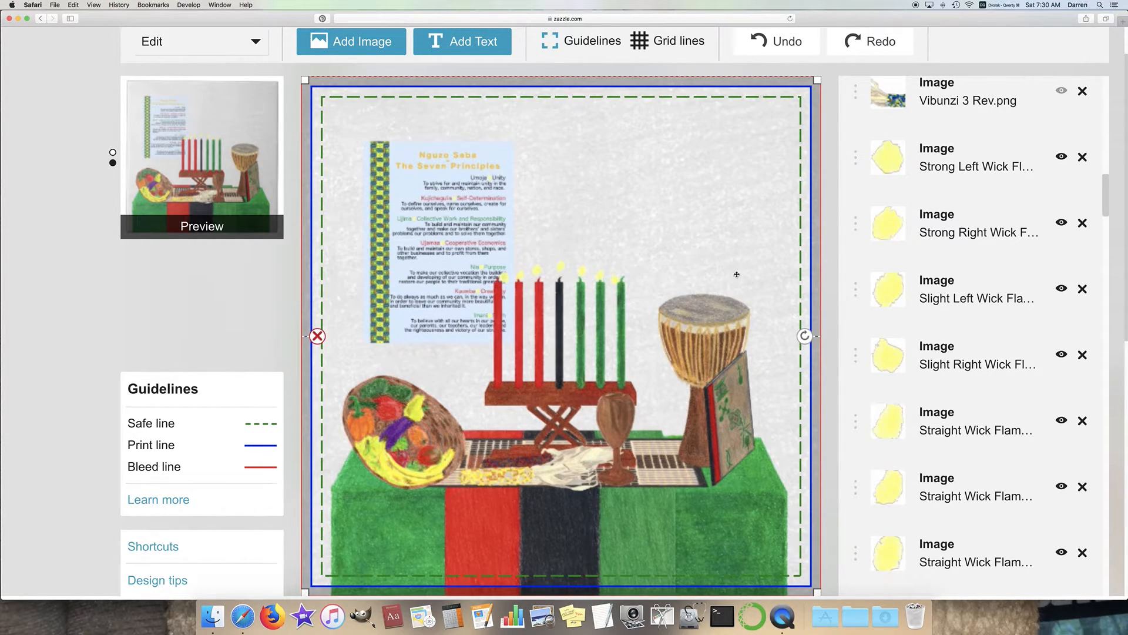
Select all seven wick flame layers together in the layer list, scale them up by three increments, and deselect them
left_click(899, 166)
left_click(925, 217, "shift")
left_click(901, 292, "shift")
left_click_drag(964, 356, 968, 339)
left_click(950, 414, "shift")
left_click(952, 481, "shift")
left_click(960, 538, "shift")
scroll(318, 488, "down", 5)
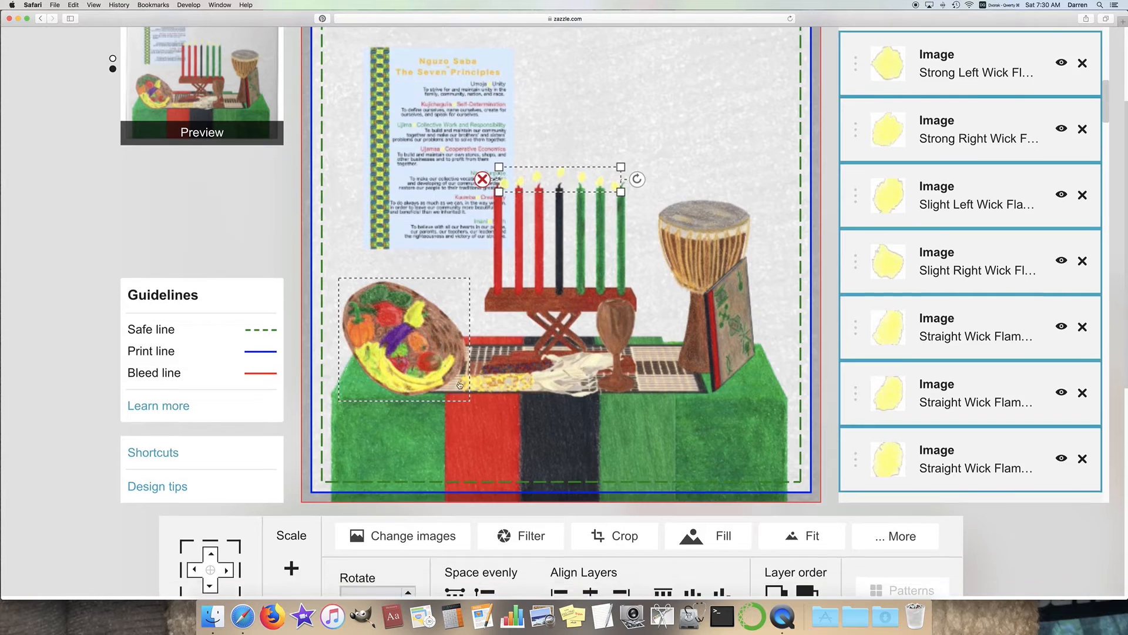
left_click(292, 529)
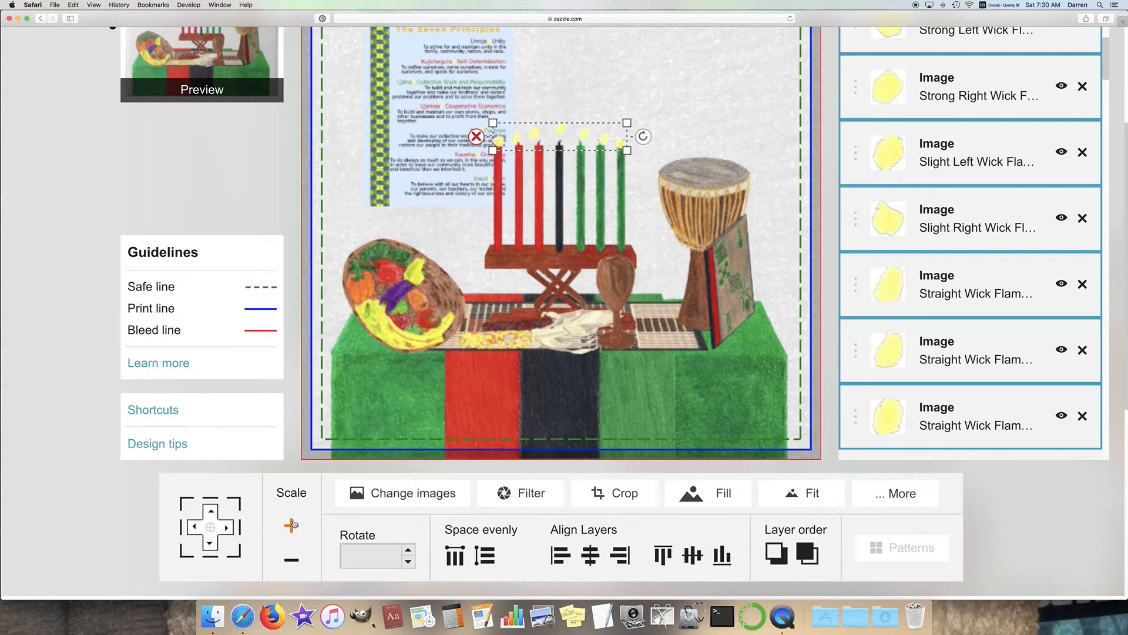
left_click(291, 525)
left_click(291, 526)
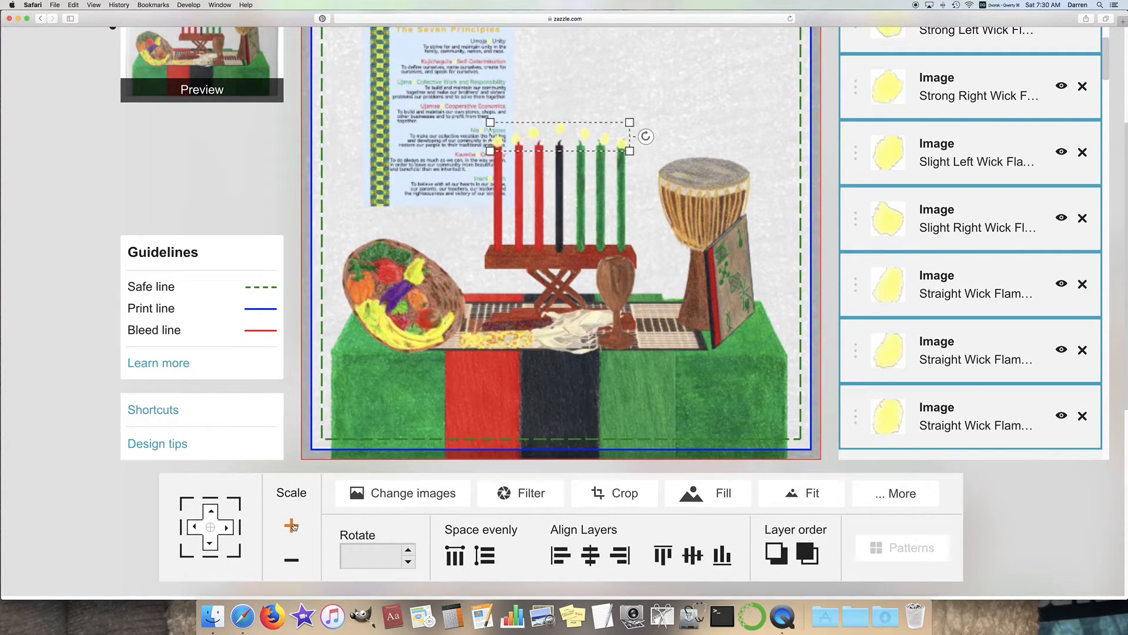
left_click(700, 56)
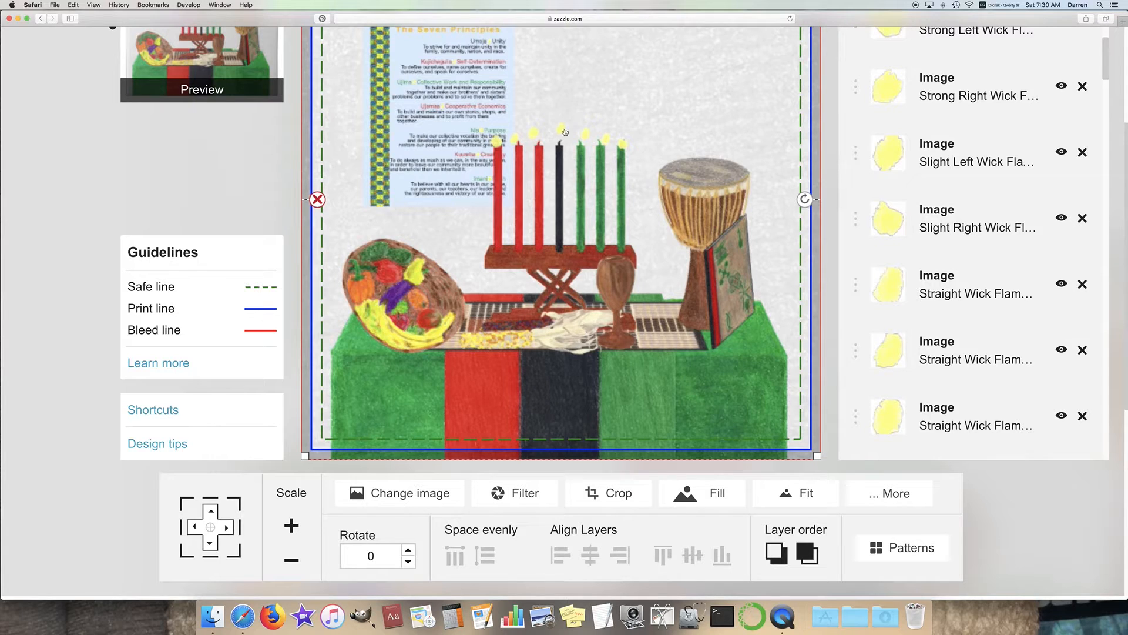
Lower the enlarged Slight Left flame onto the black candle's wick, view it deselected, and undo the move
left_click(562, 131)
left_click(616, 94)
left_click(561, 133)
left_click_drag(562, 136, 561, 137)
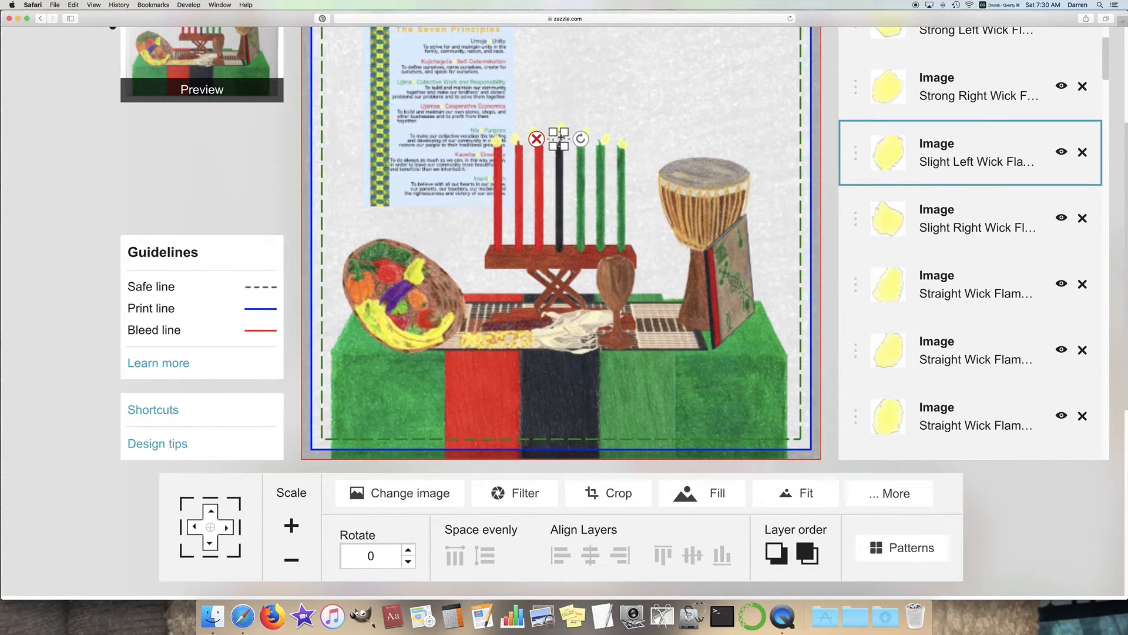
left_click_drag(561, 136, 563, 137)
left_click(592, 100)
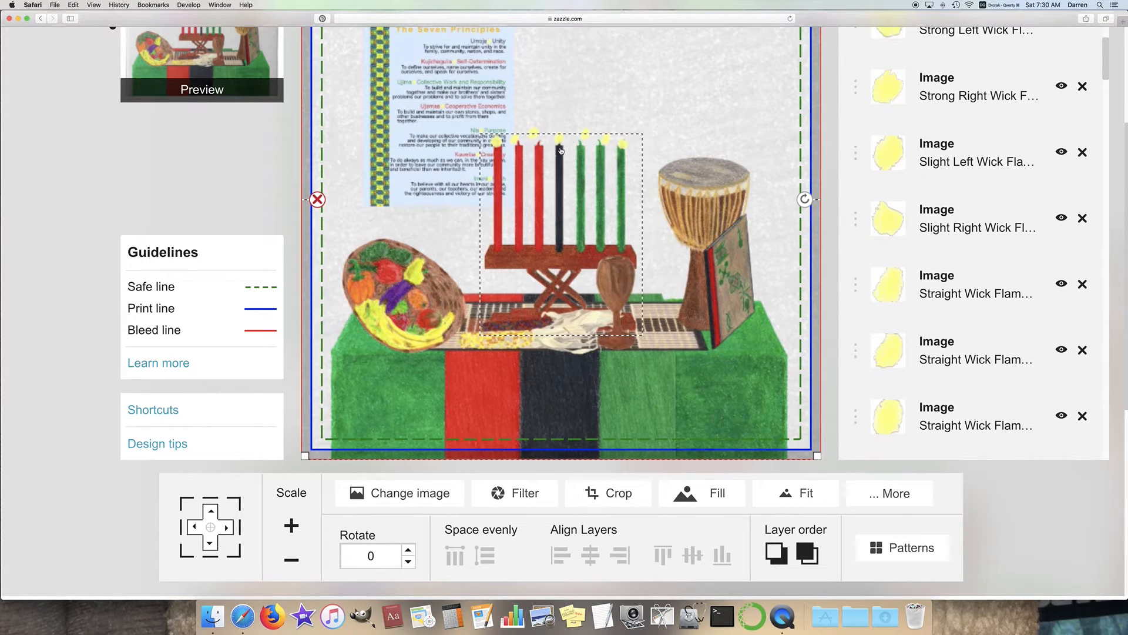
scroll(562, 150, "up", 3)
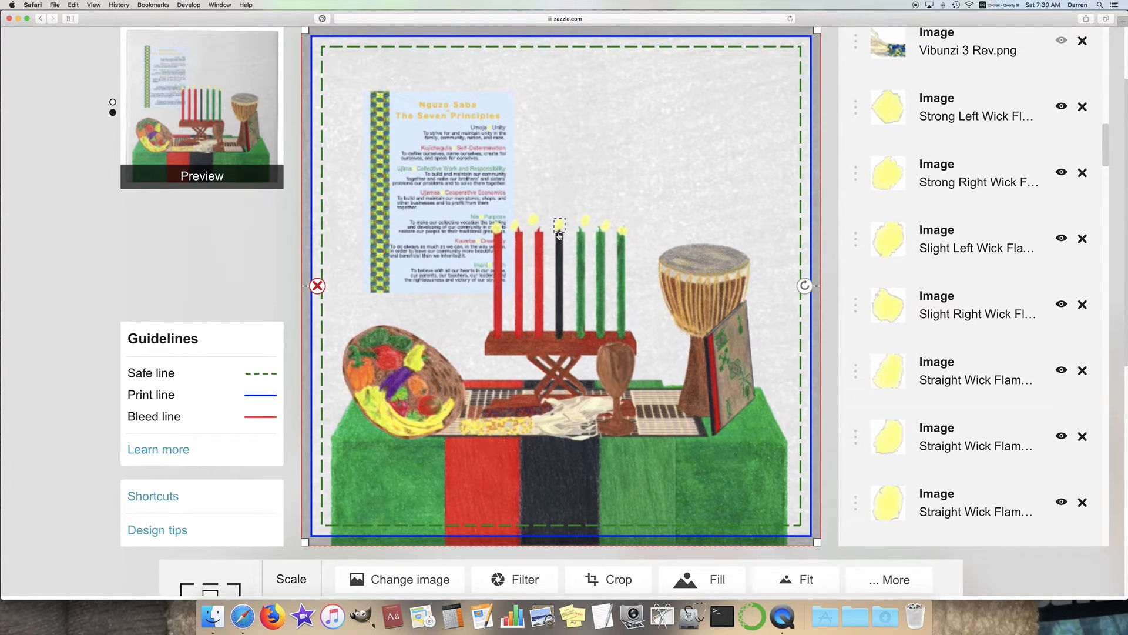
scroll(619, 202, "up", 2)
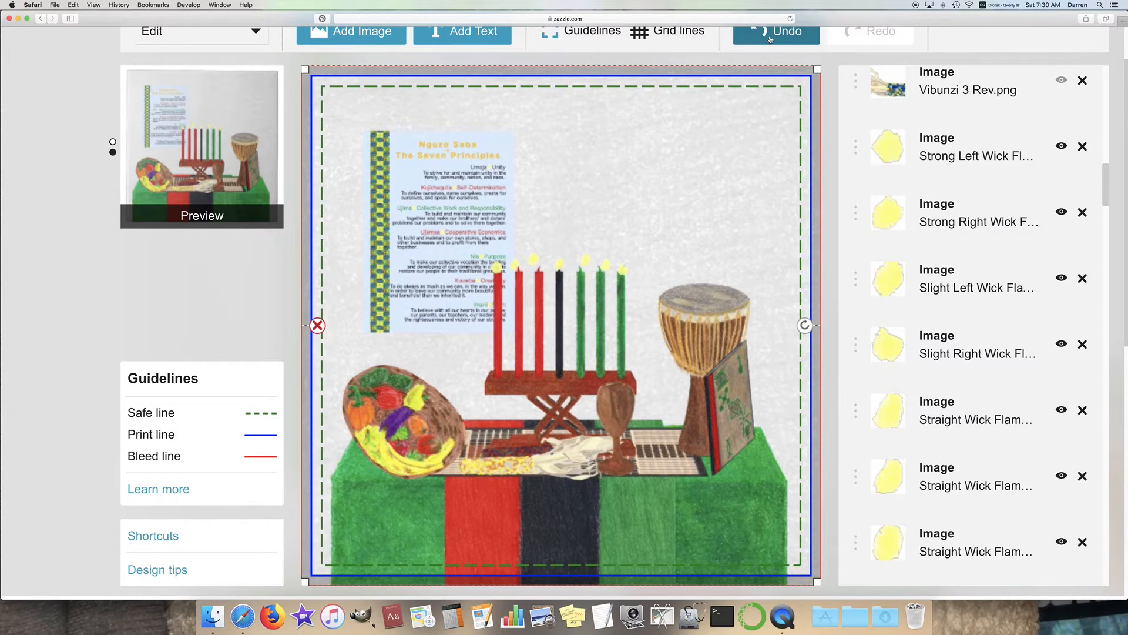
Seat the enlarged Slight Left flame on the black candle's wick and the adjacent green candle's flame on its own wick
left_click(562, 261)
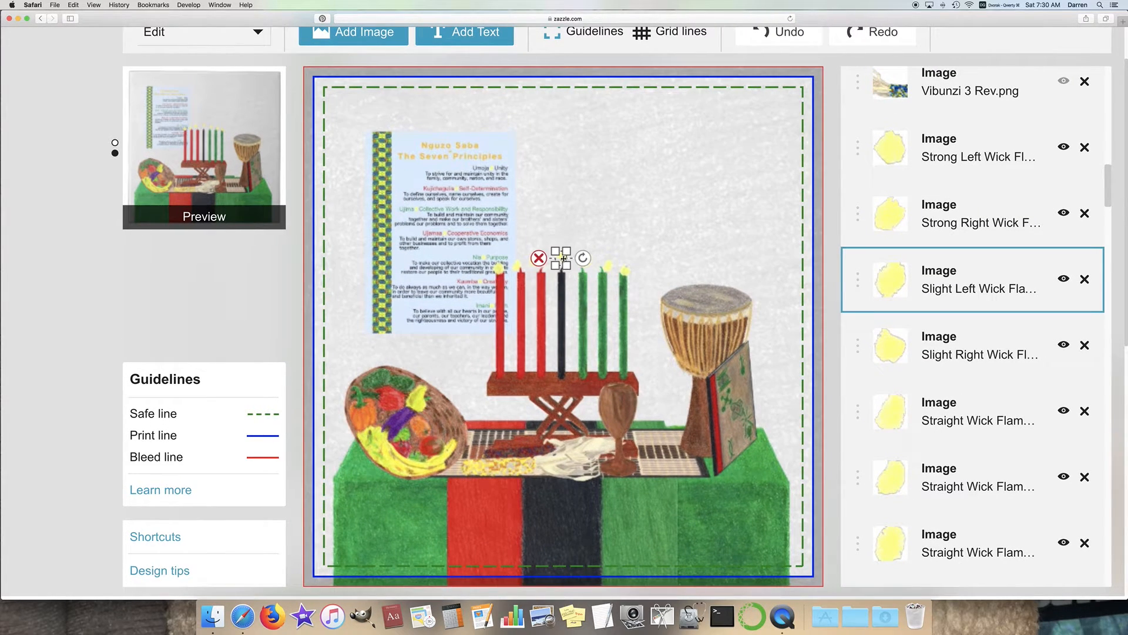
left_click_drag(564, 262, 564, 267)
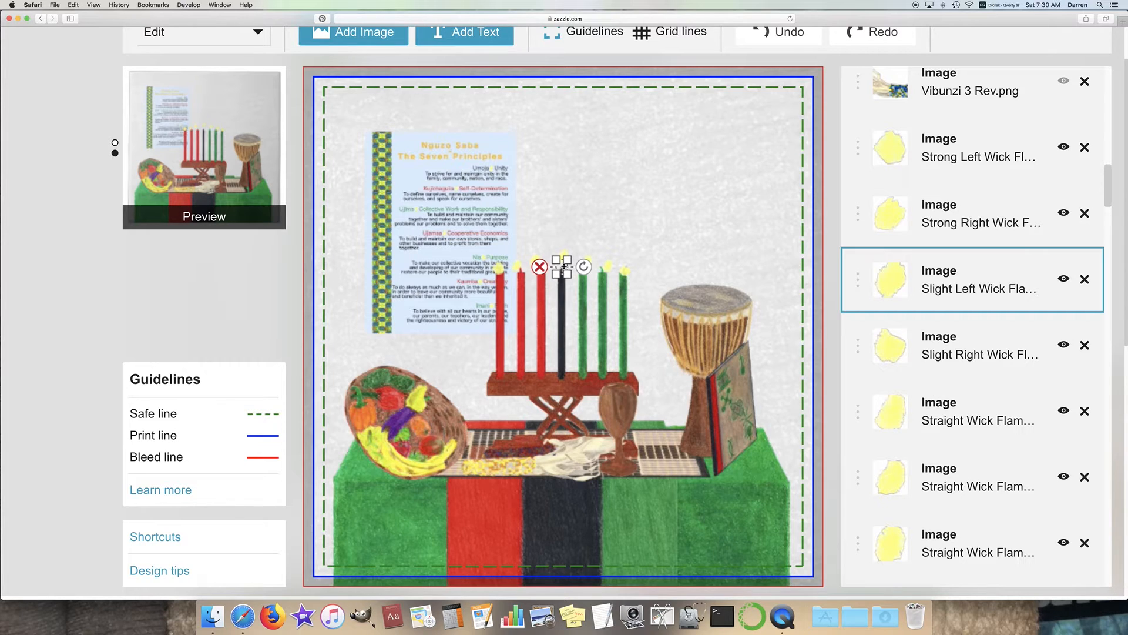
left_click(591, 175)
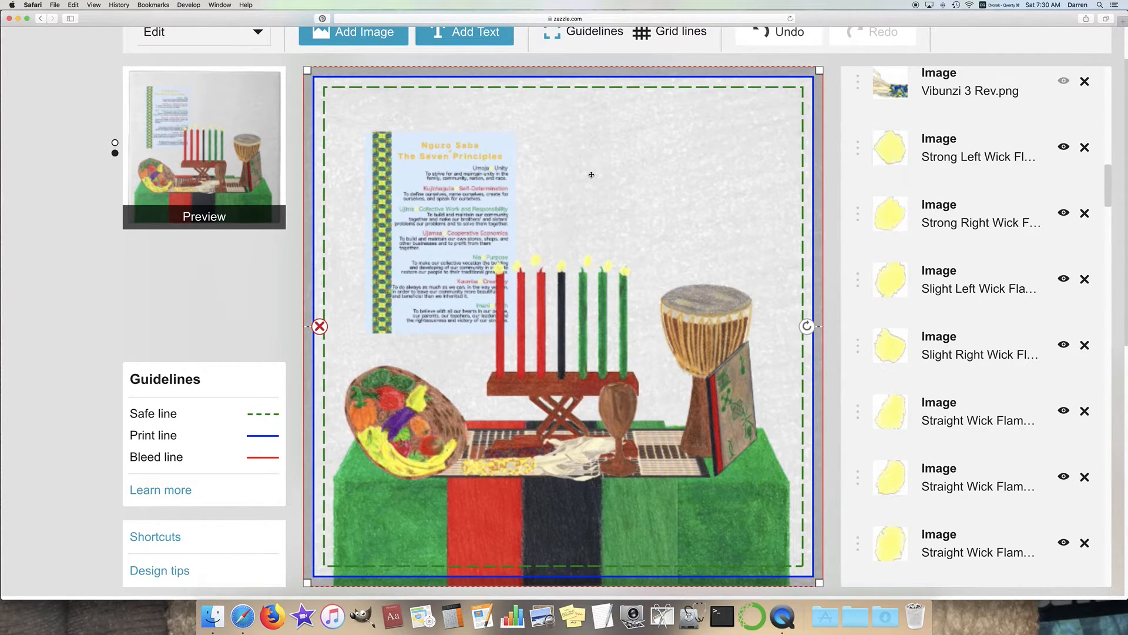
left_click_drag(590, 264, 585, 266)
left_click(620, 203)
Lift the middle green candle's flame into the open background, lower it onto the wick, view it deselected, and undo the lowering
left_click(603, 267)
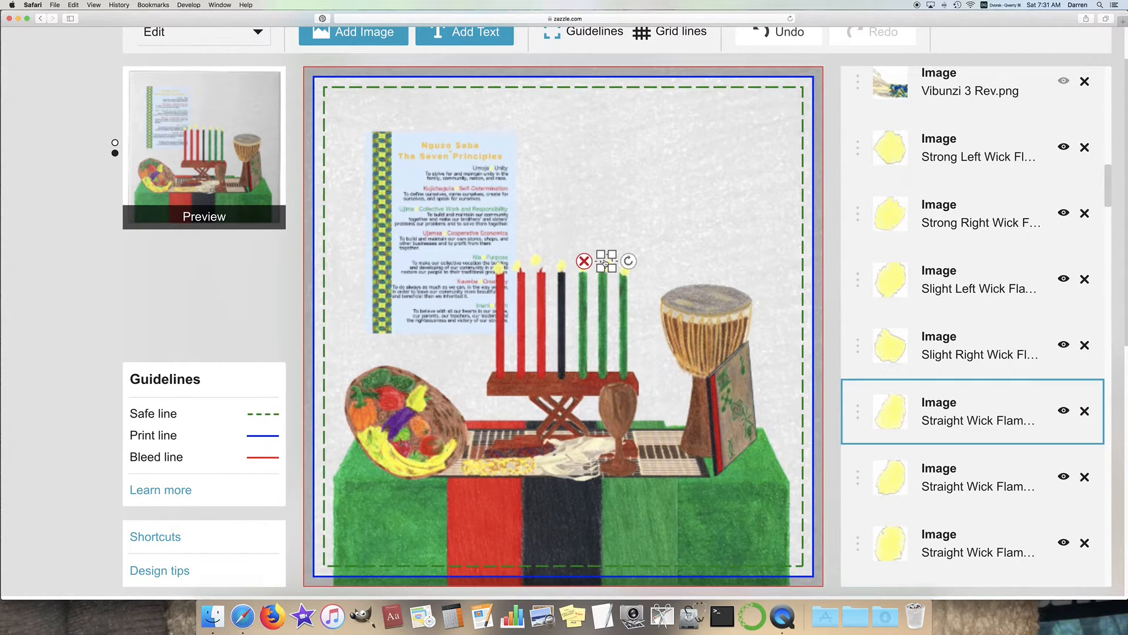
left_click_drag(602, 265, 610, 192)
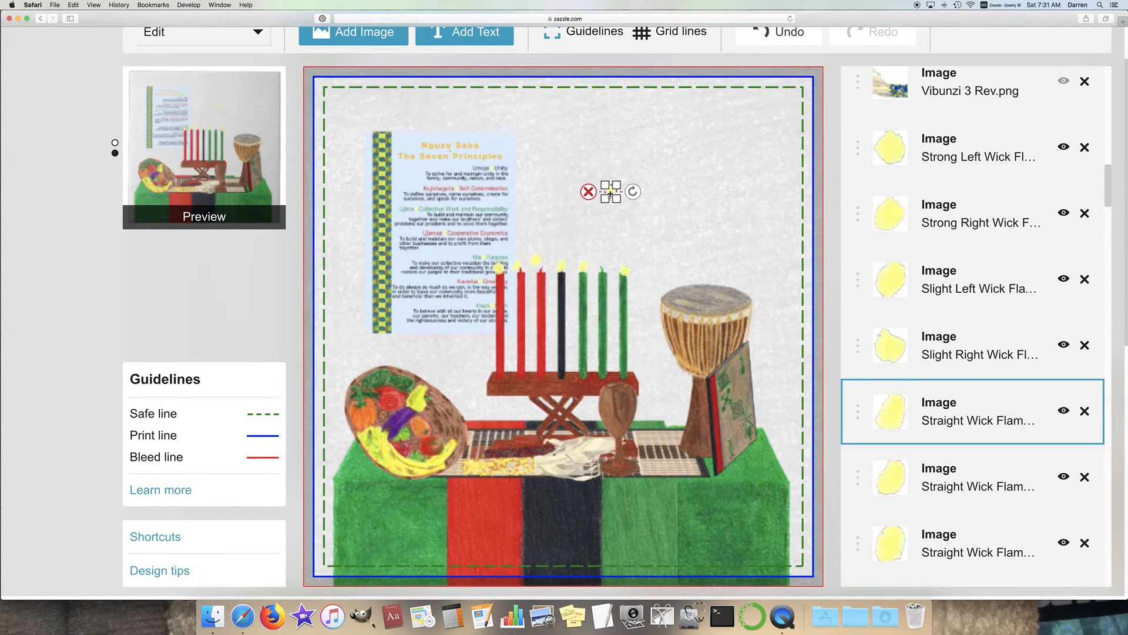
left_click_drag(610, 191, 601, 253)
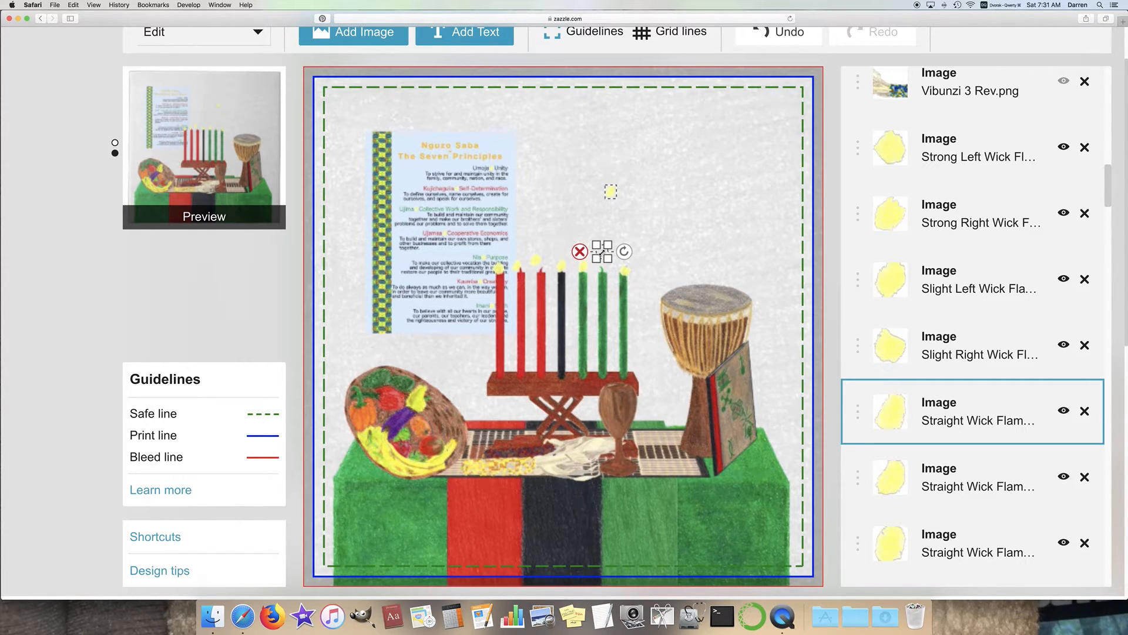
mouse_move(602, 253)
left_mouse_down()
mouse_move(601, 270)
mouse_move(603, 234)
mouse_move(602, 269)
left_mouse_up()
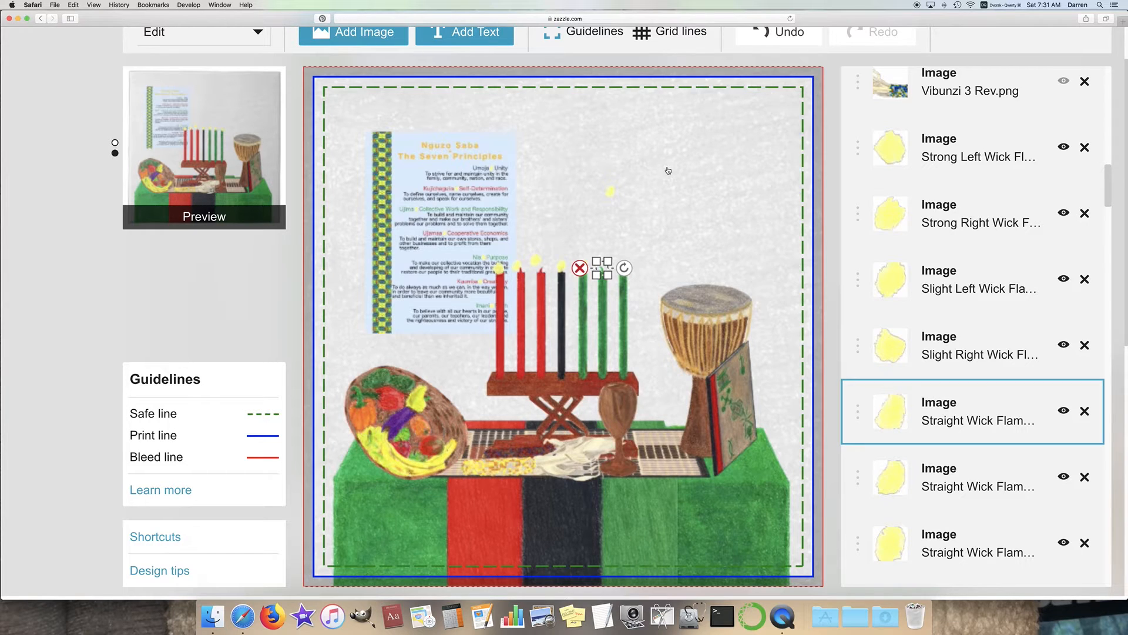
left_click(625, 163)
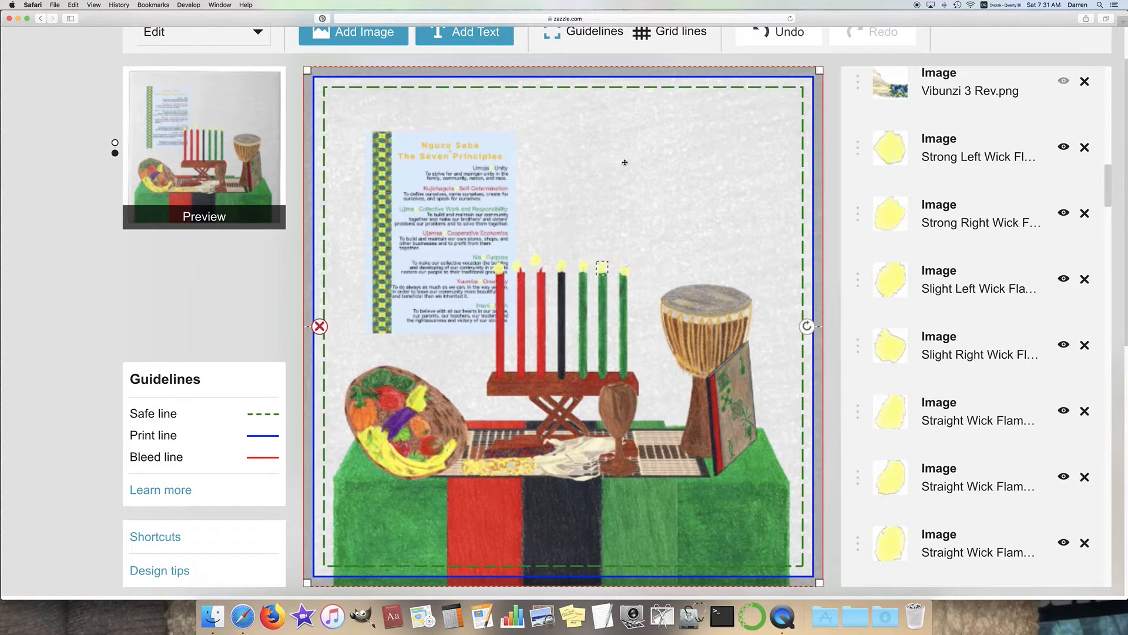
left_click(601, 272)
left_click(636, 198)
key("super+z")
key("super+z")
left_click_drag(605, 193, 605, 266)
left_click_drag(604, 269, 603, 270)
left_click(641, 170)
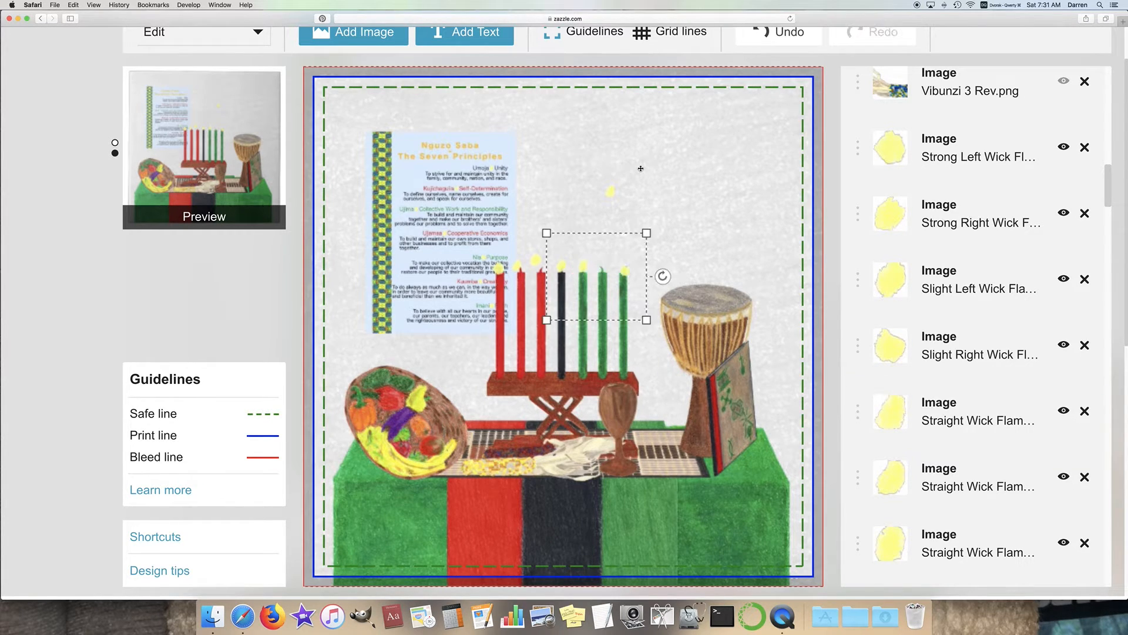
left_click(778, 33)
Seat the lifted flame on the middle green candle's wick, check the neighbouring green candle's flame layer, and deselect it
left_click_drag(611, 193, 604, 268)
left_click(642, 205)
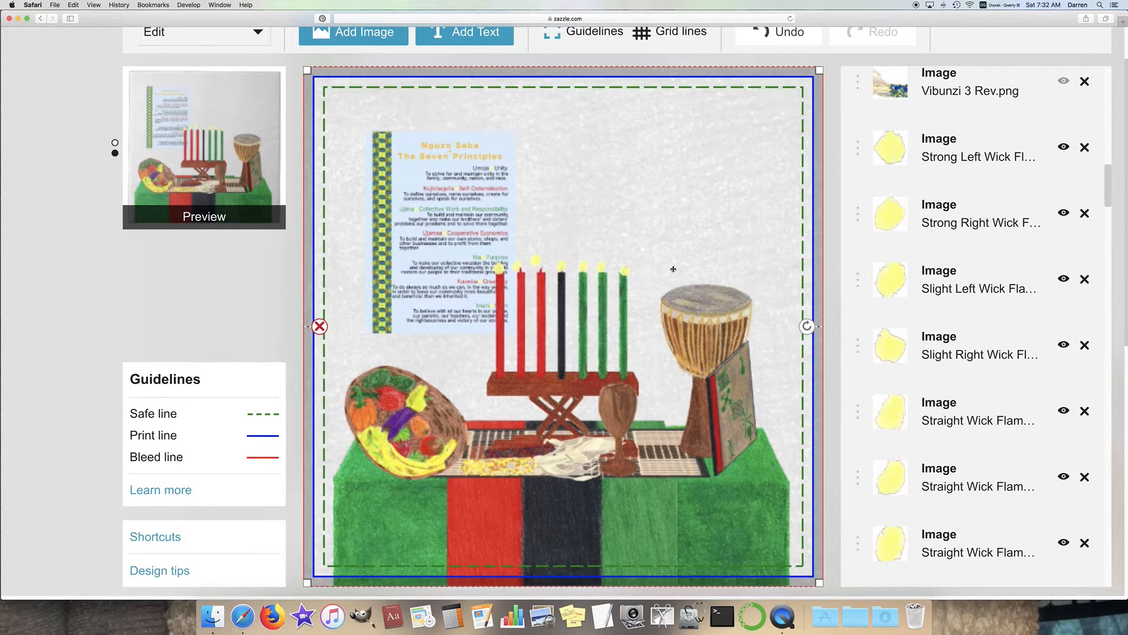
left_click(585, 268)
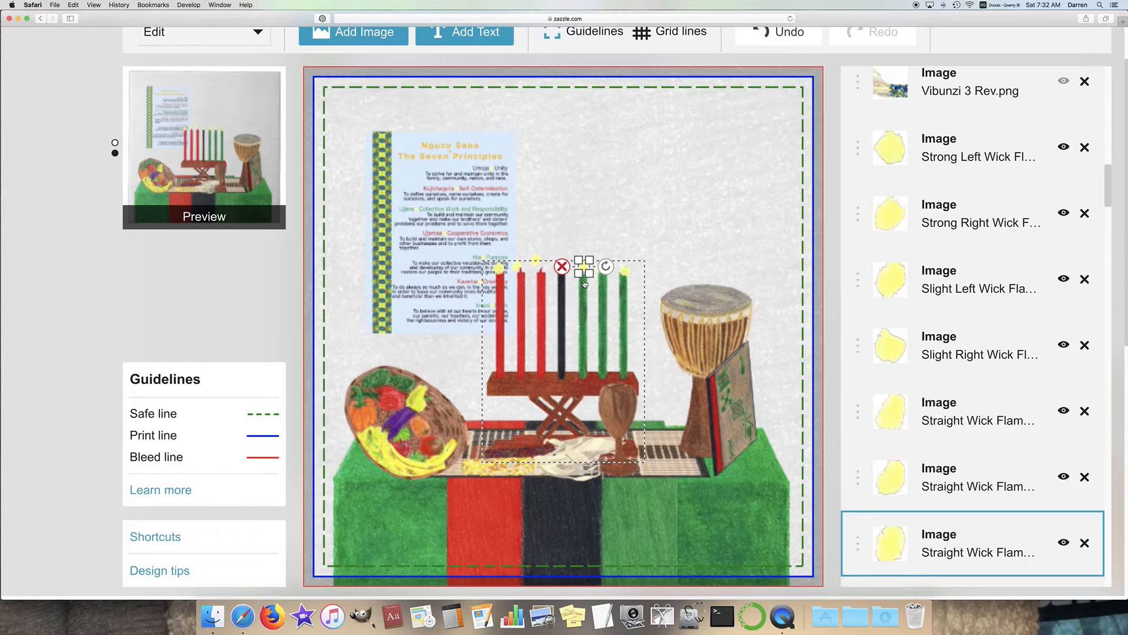
left_click(718, 204)
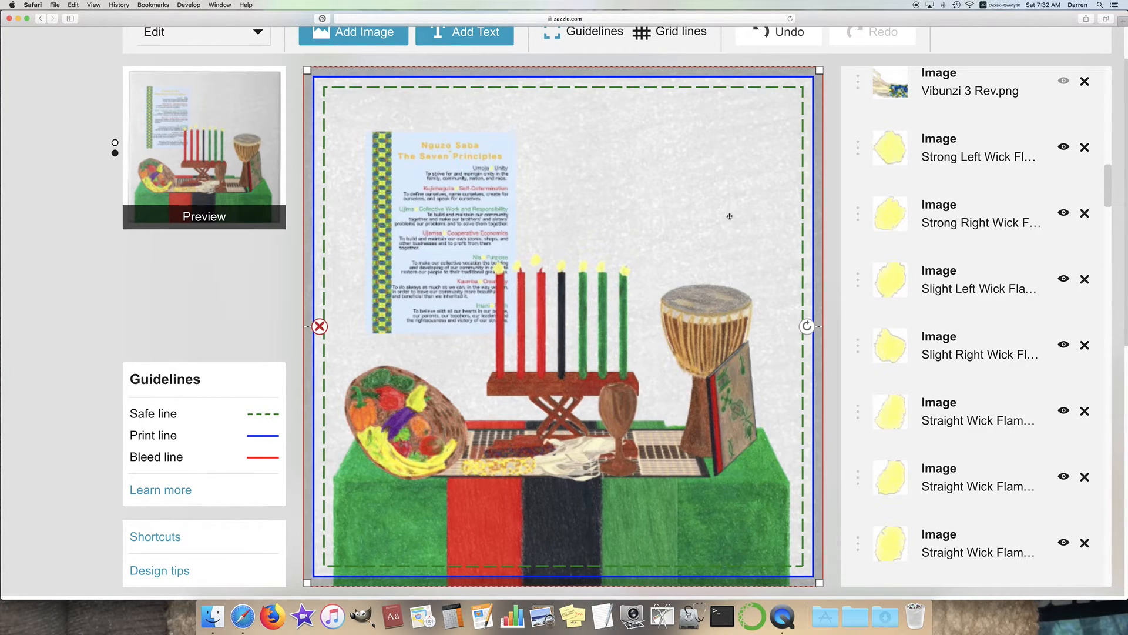
Finish customizing the Kwanzaa tile and return to its product page
scroll(730, 222, "up", 2)
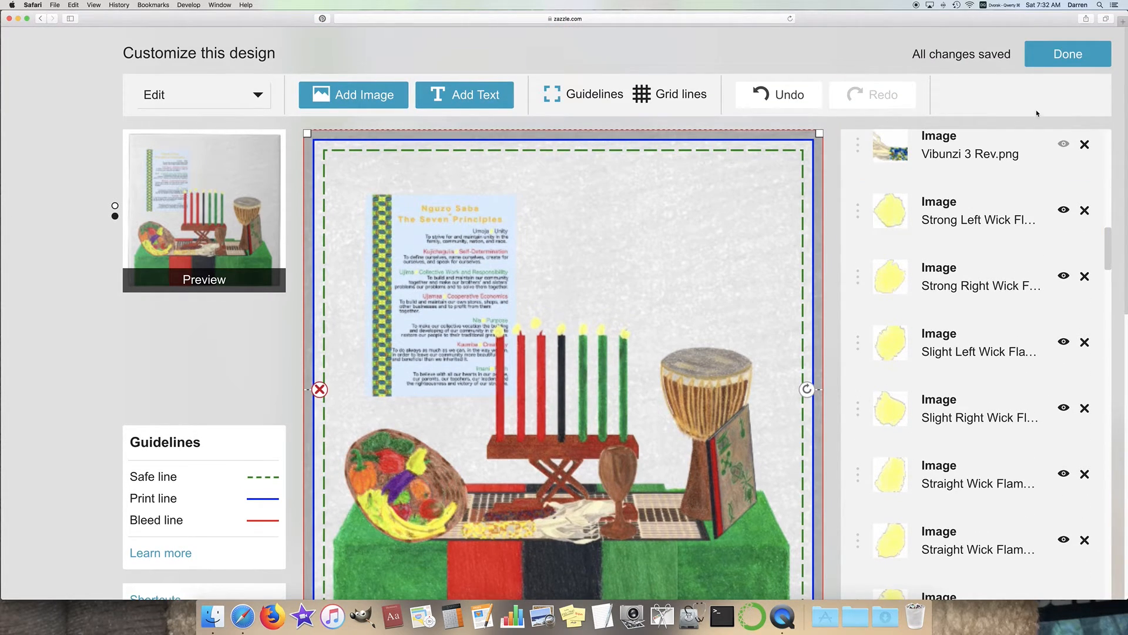
scroll(662, 299, "down", 3)
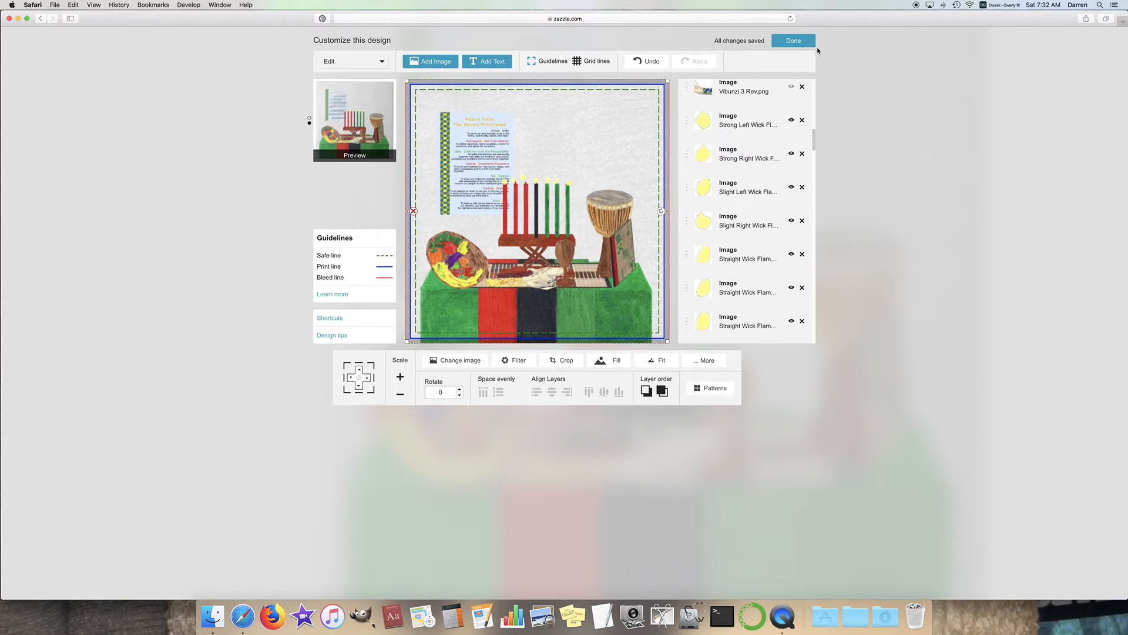
left_click(802, 45)
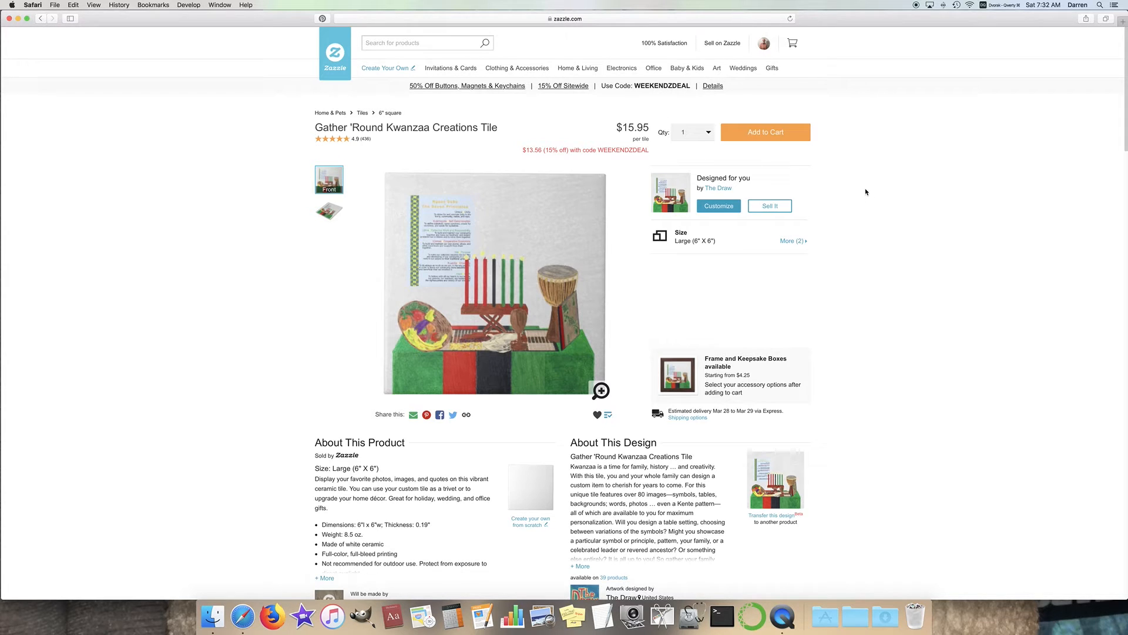
Reopen the tile for customization and expand the list of text and image layers
left_click(718, 206)
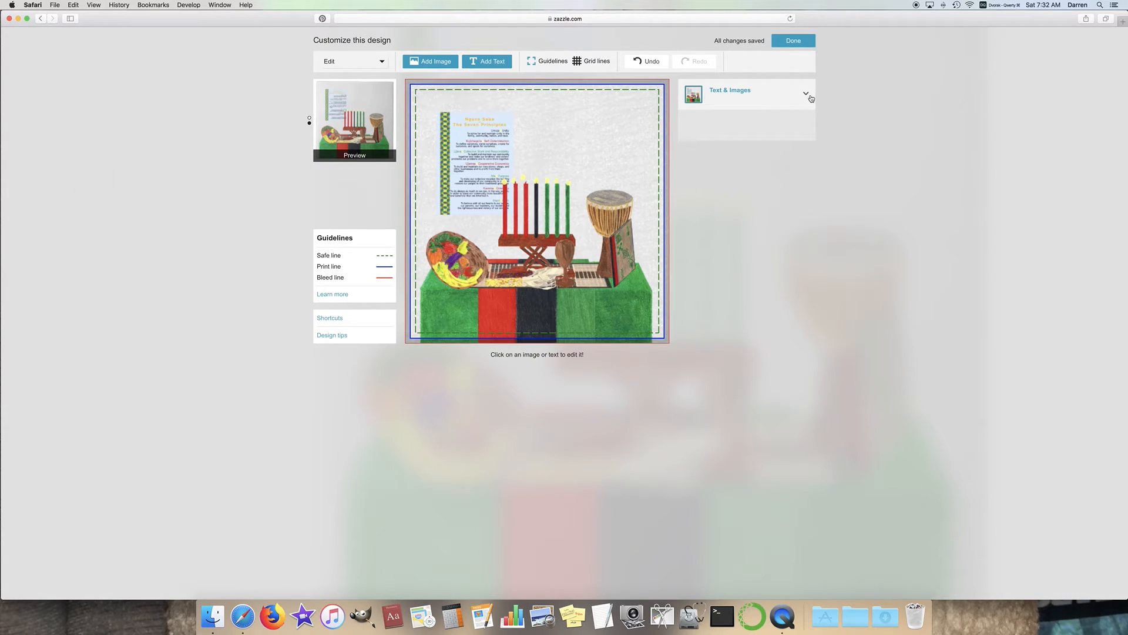
left_click(806, 94)
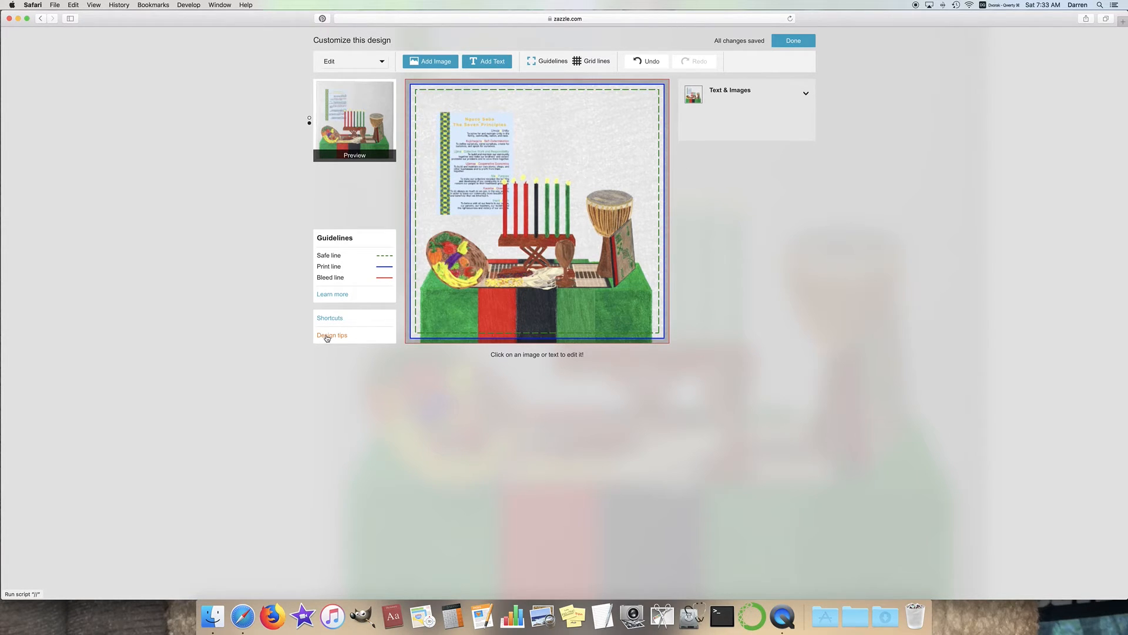
left_click(806, 94)
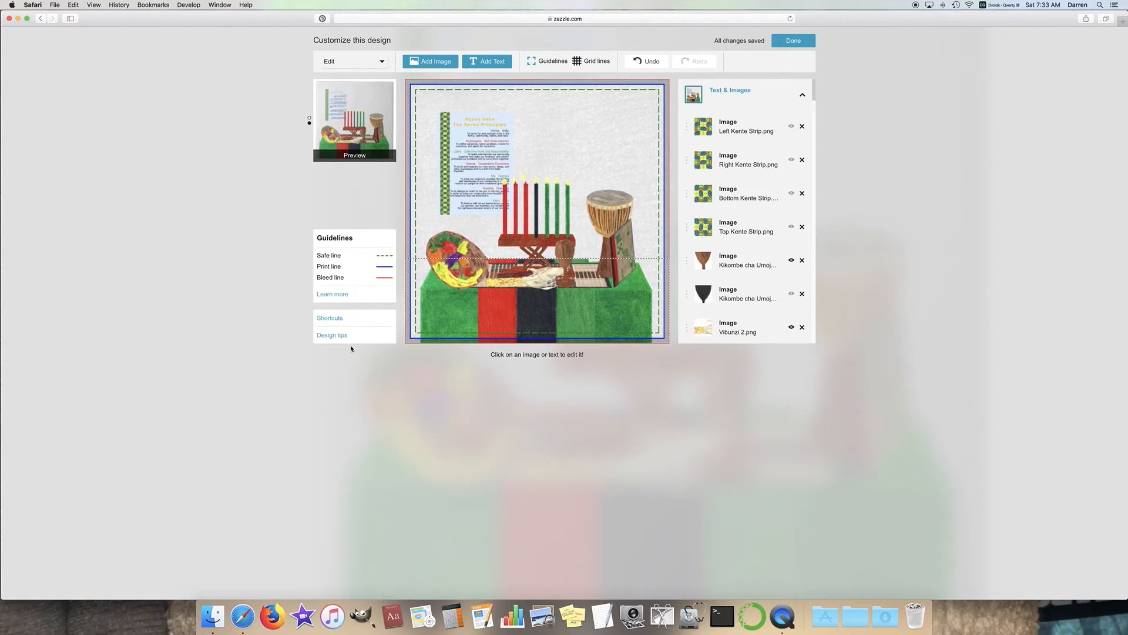
Open the design tips video, look along its timeline and chapter list without playing it, and close it
left_click(339, 336)
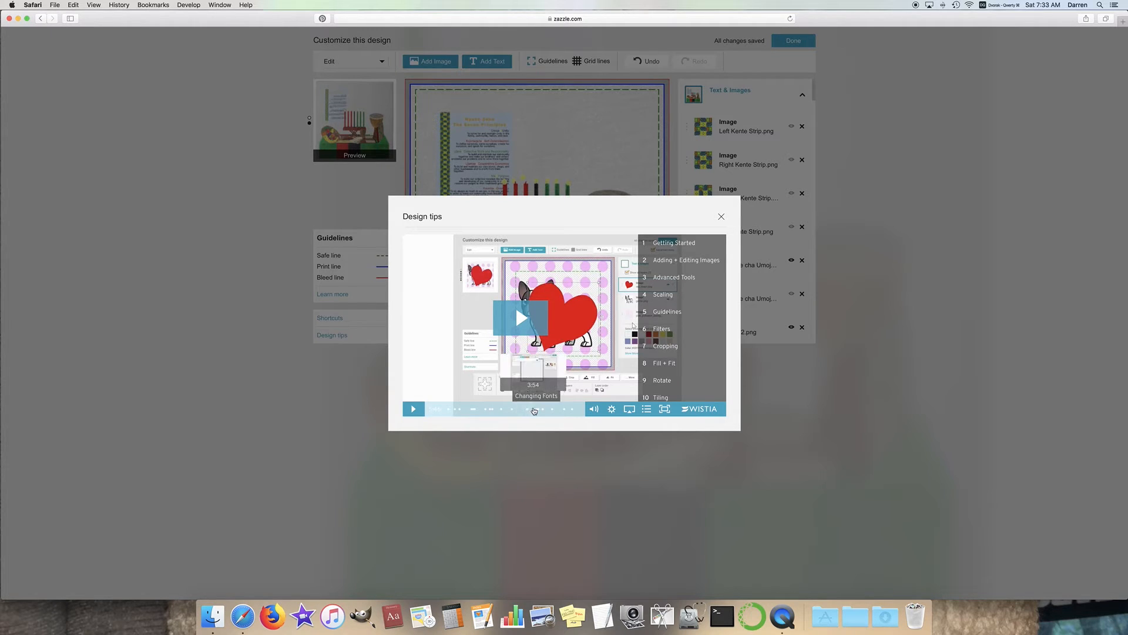
mouse_move(588, 409)
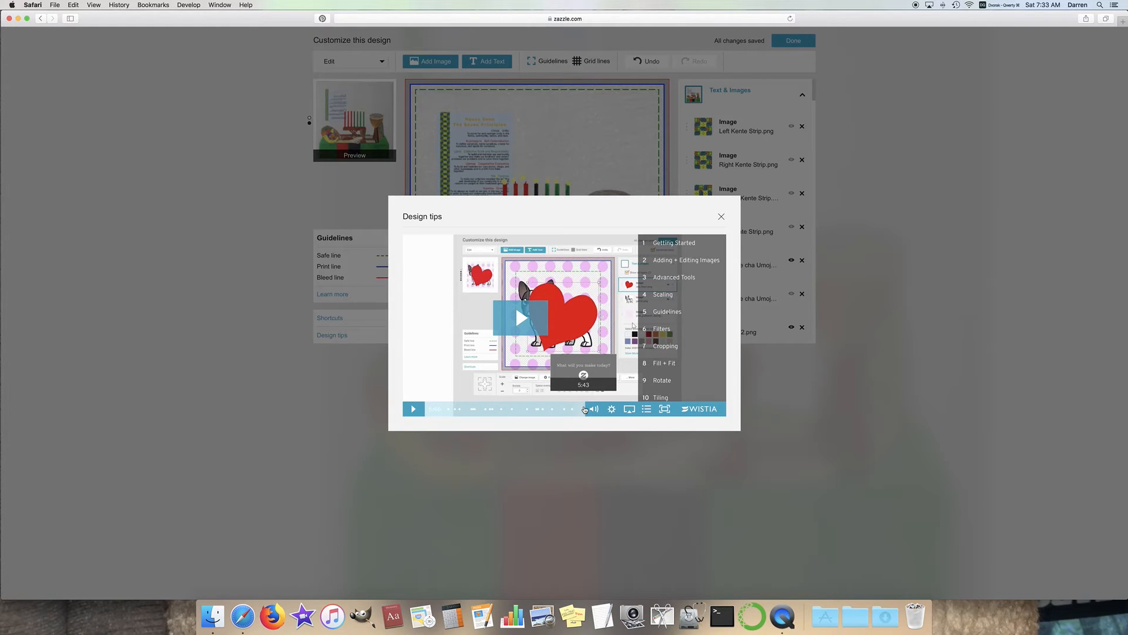
left_click(721, 216)
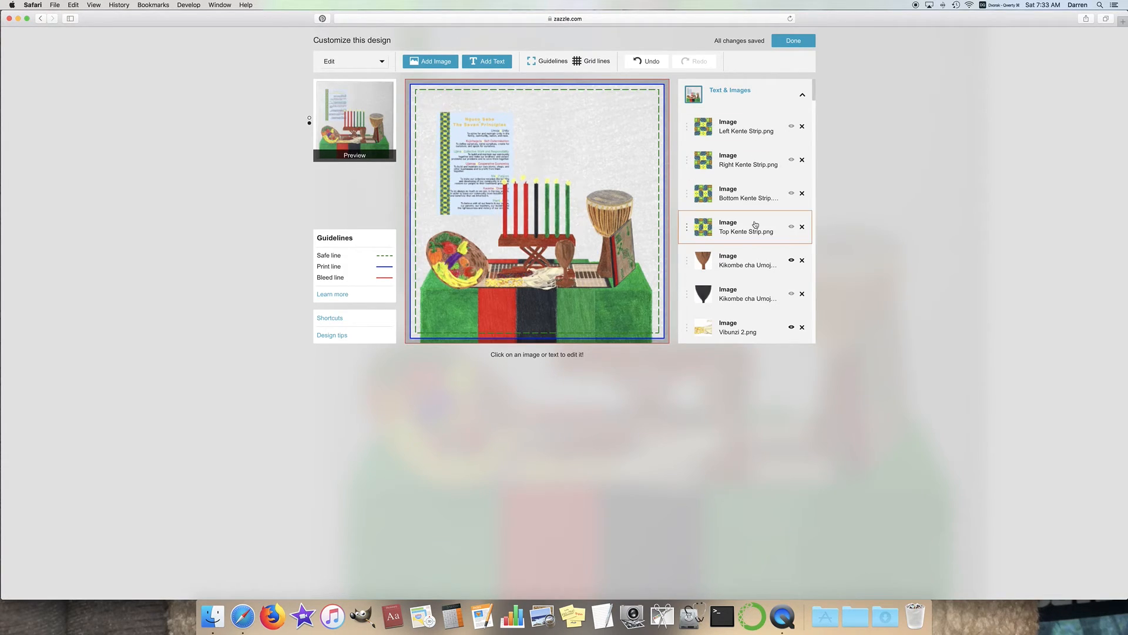
Leave the tile customization, go back to the Gather 'Round Kwanzaa Creations Kit collection, and look over its products and description
left_click(793, 41)
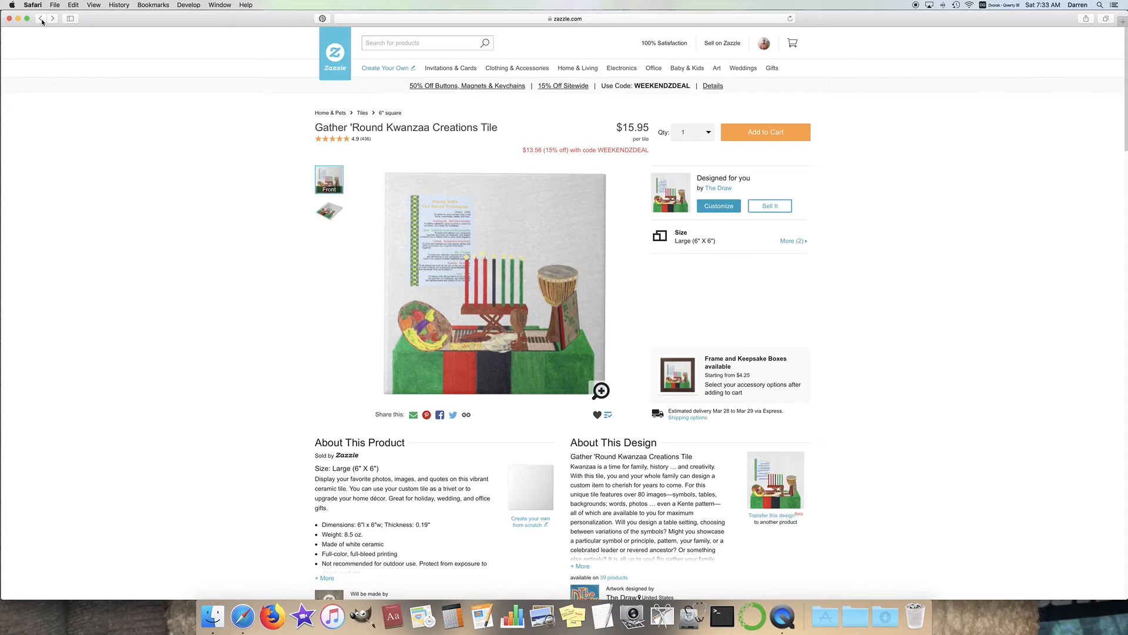
left_click(40, 19)
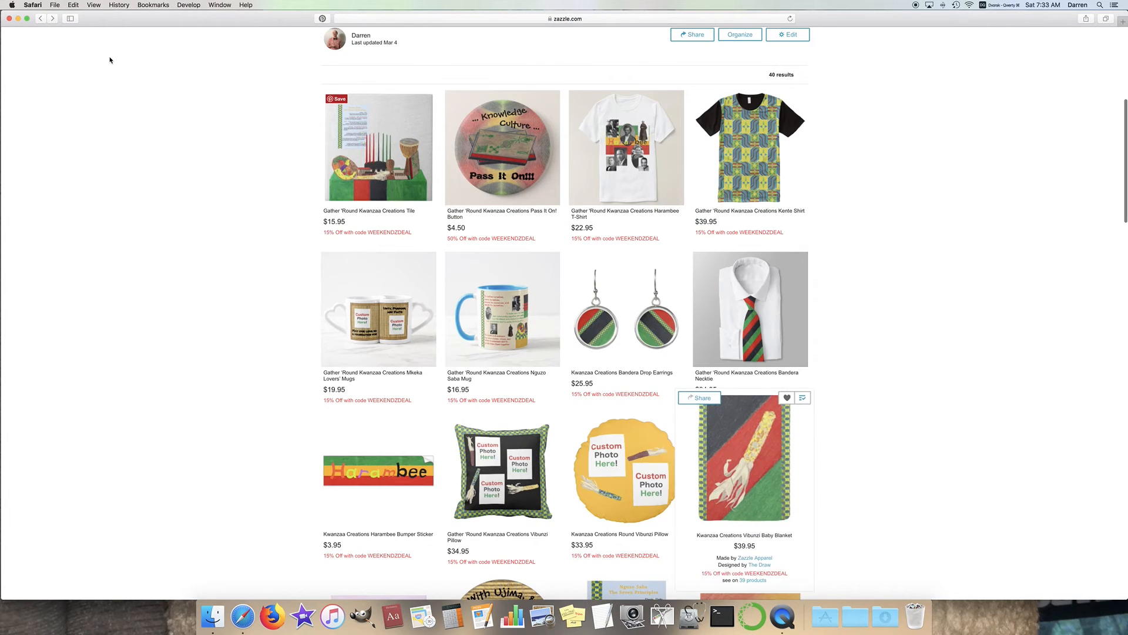
scroll(841, 258, "down", 1)
scroll(841, 258, "down", 1)
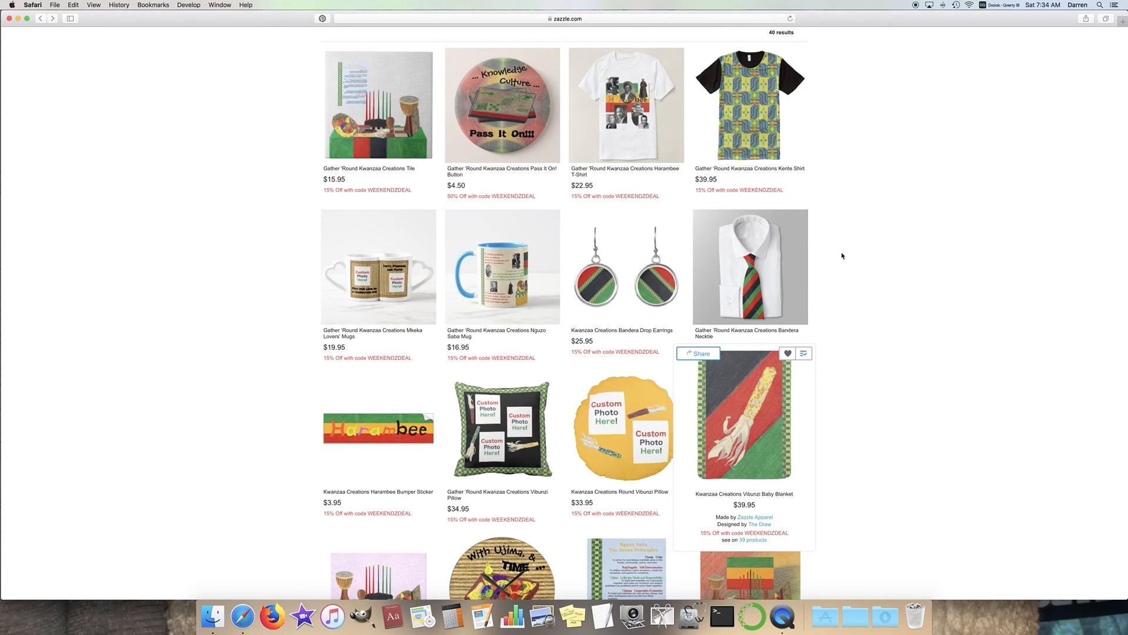
scroll(873, 261, "up", 5)
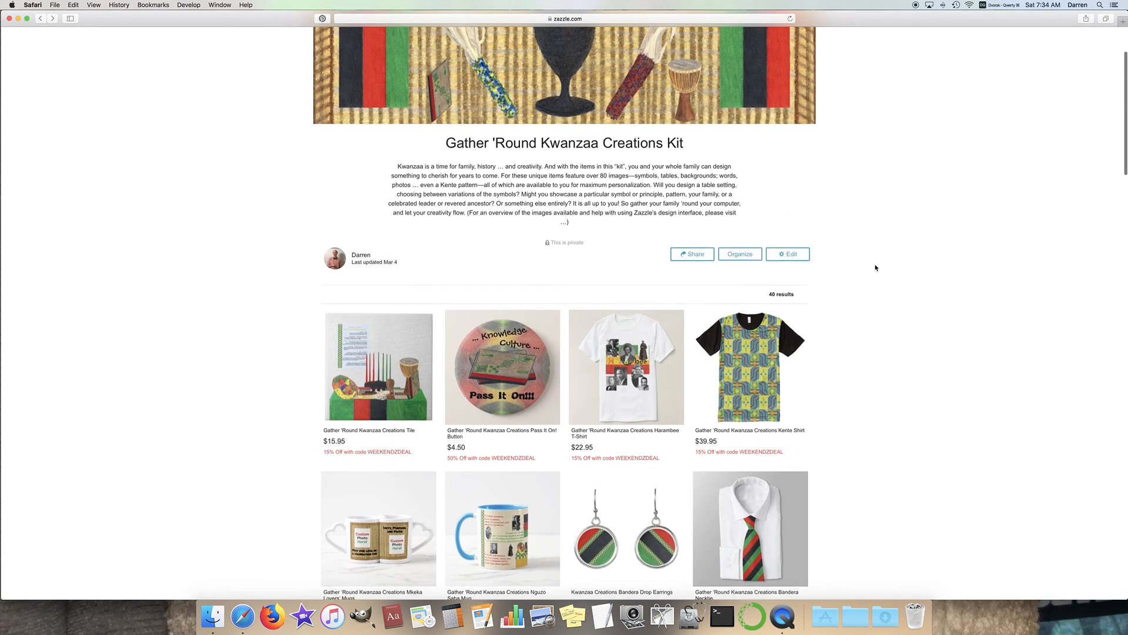
scroll(874, 265, "down", 4)
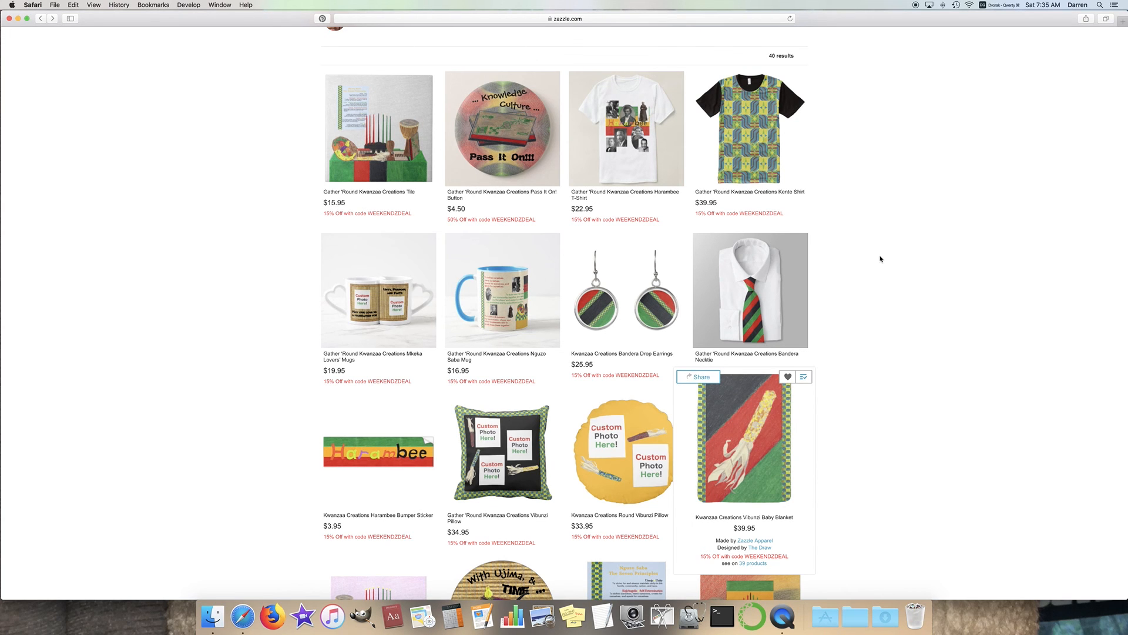
scroll(863, 292, "up", 10)
scroll(861, 296, "up", 3)
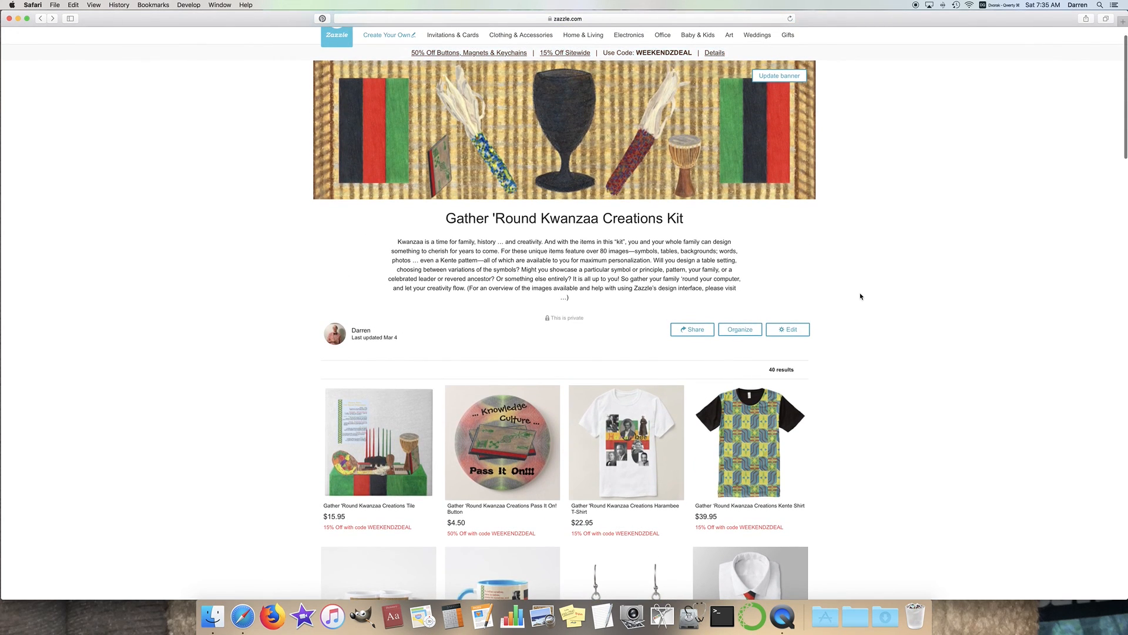